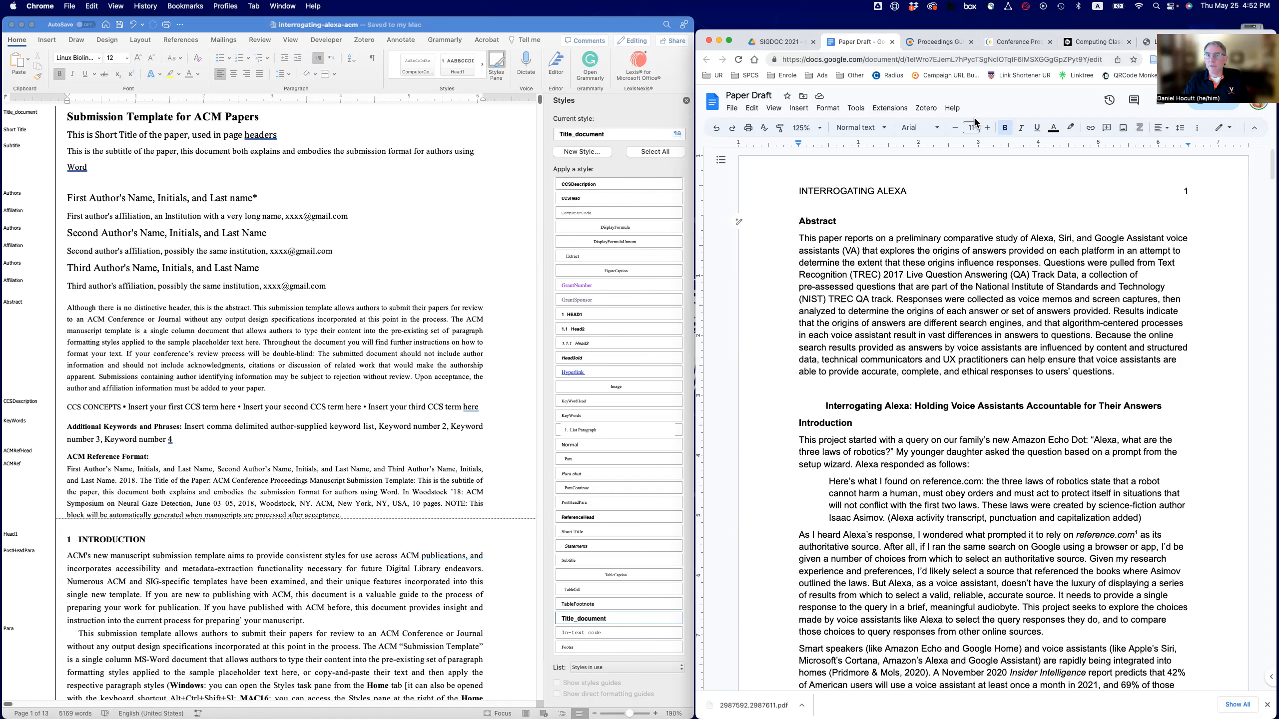
Switch to the SIGDOC Conference Proceedings page and skim through it
left_click(1019, 45)
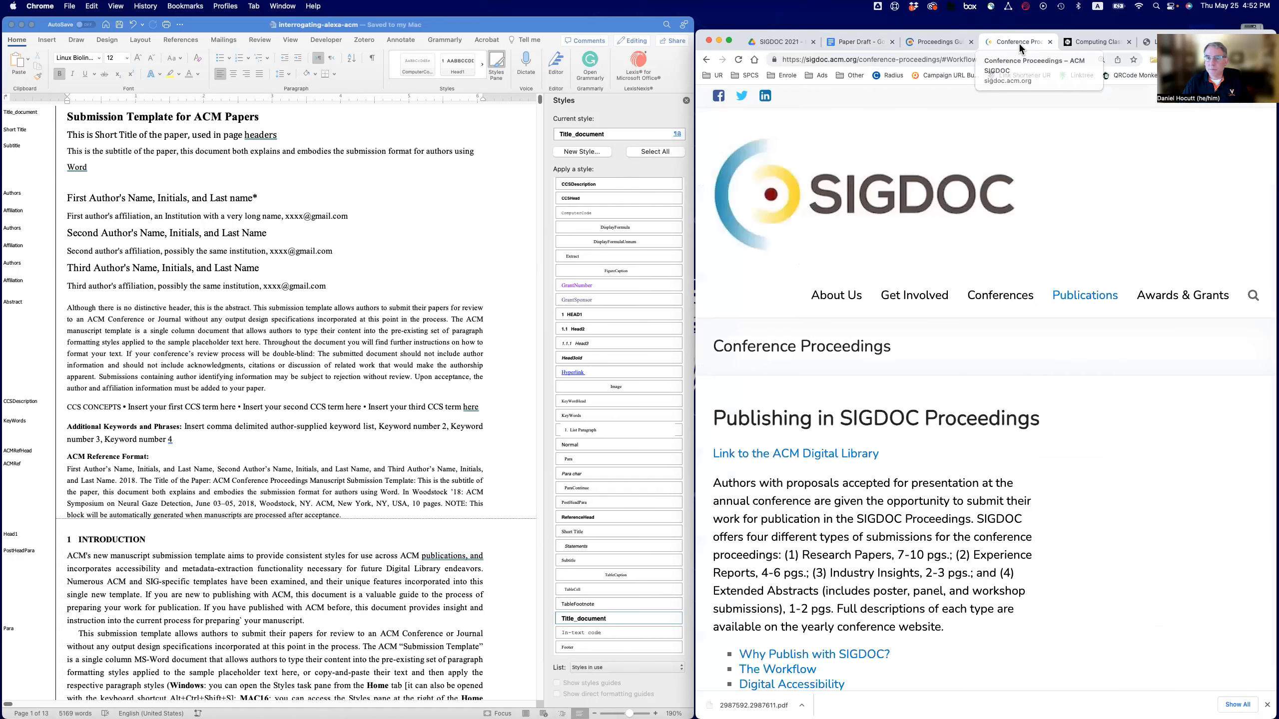
mouse_move(1095, 294)
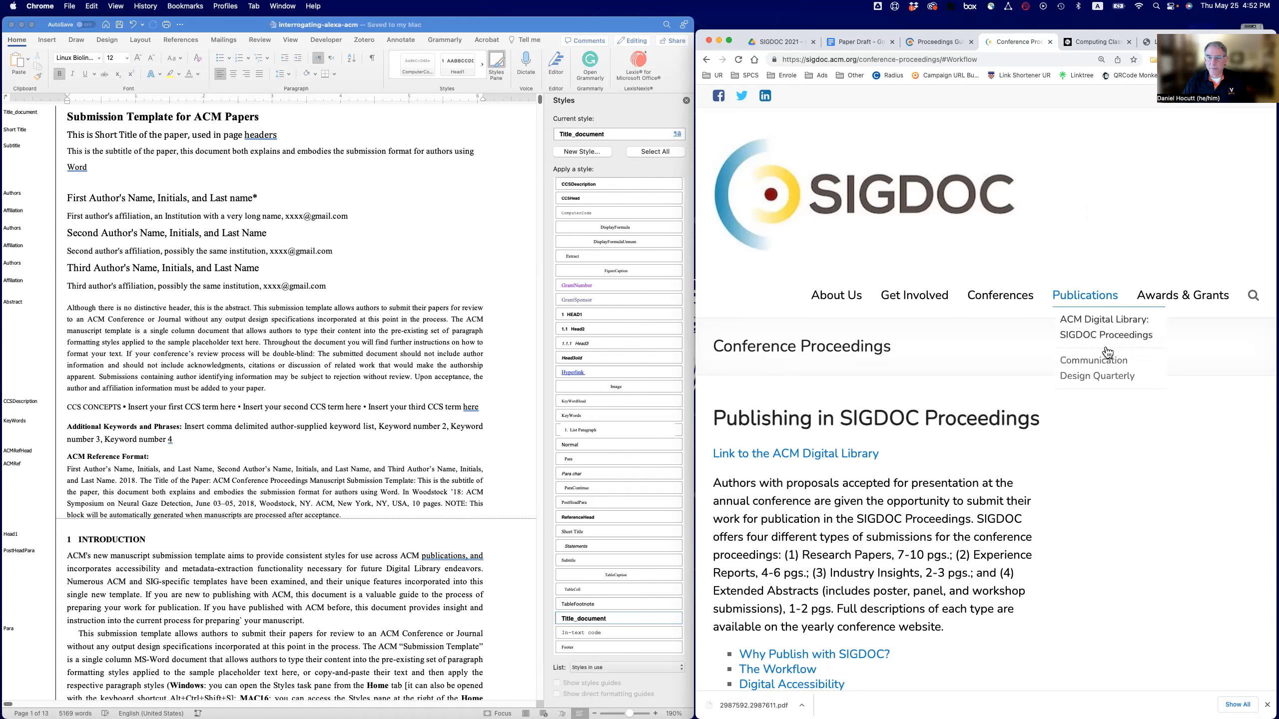
scroll(1041, 395, "down", 5)
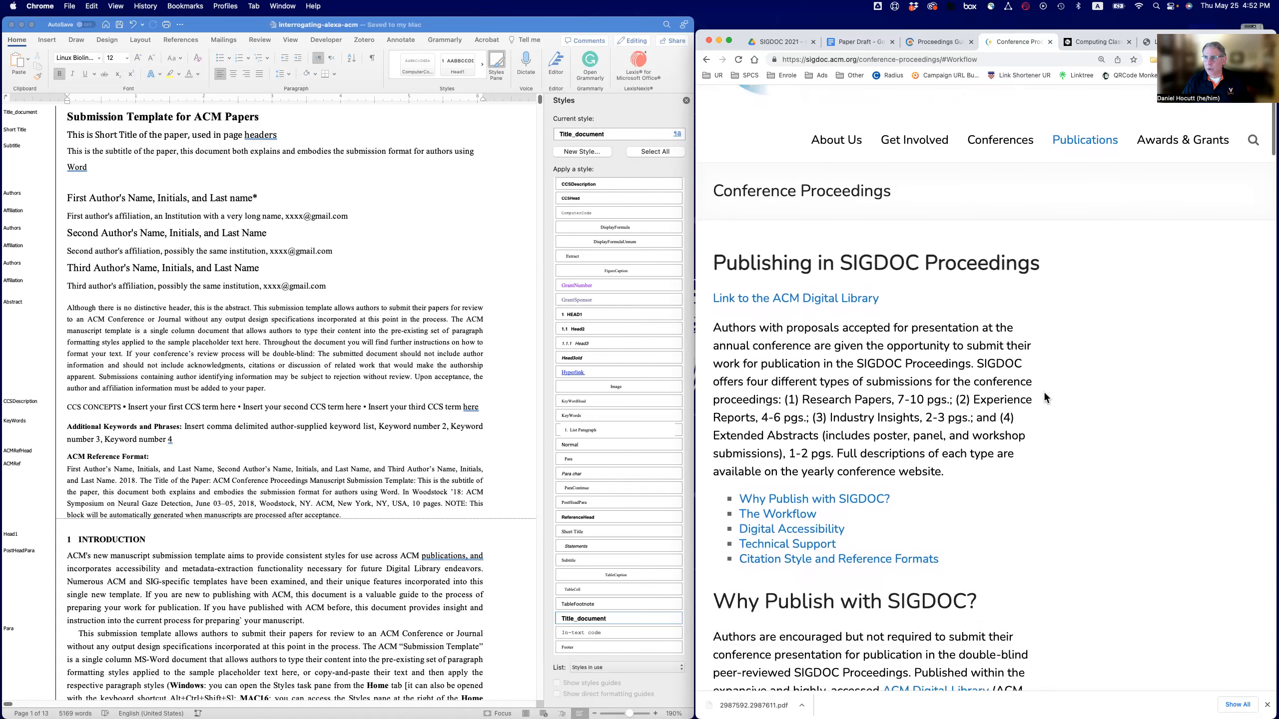
scroll(1045, 394, "up", 3)
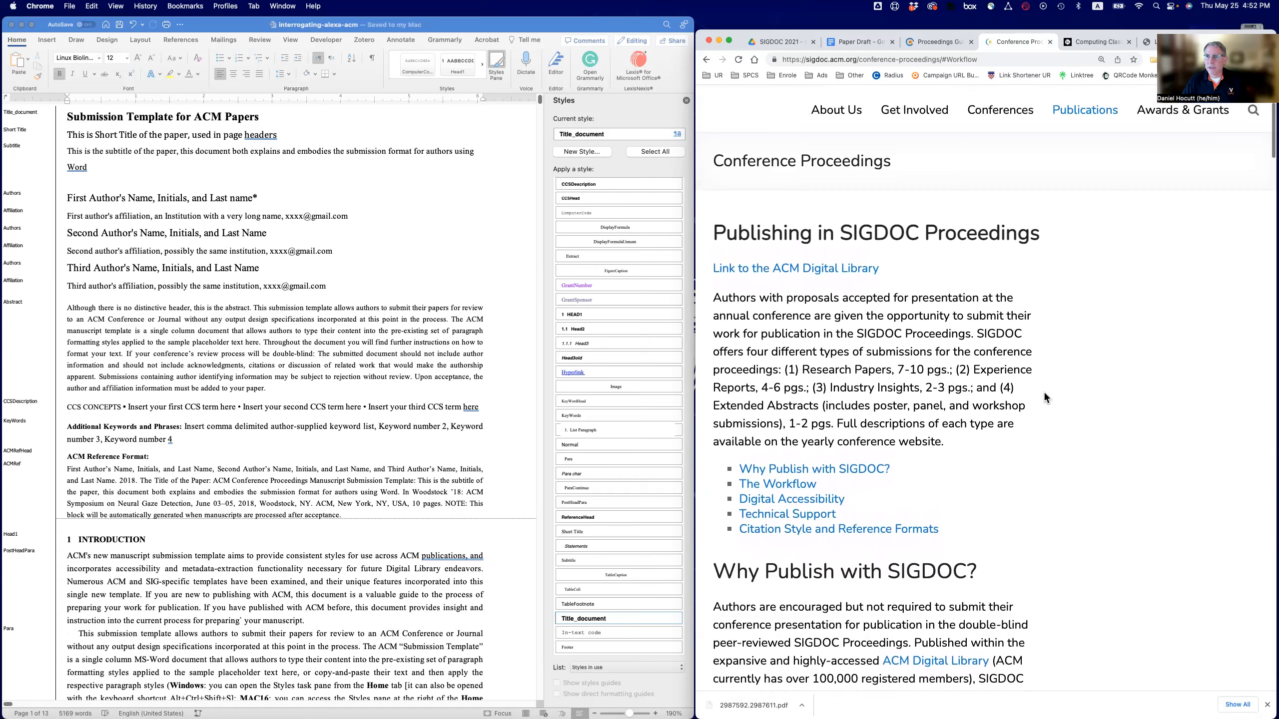
scroll(1046, 394, "down", 2)
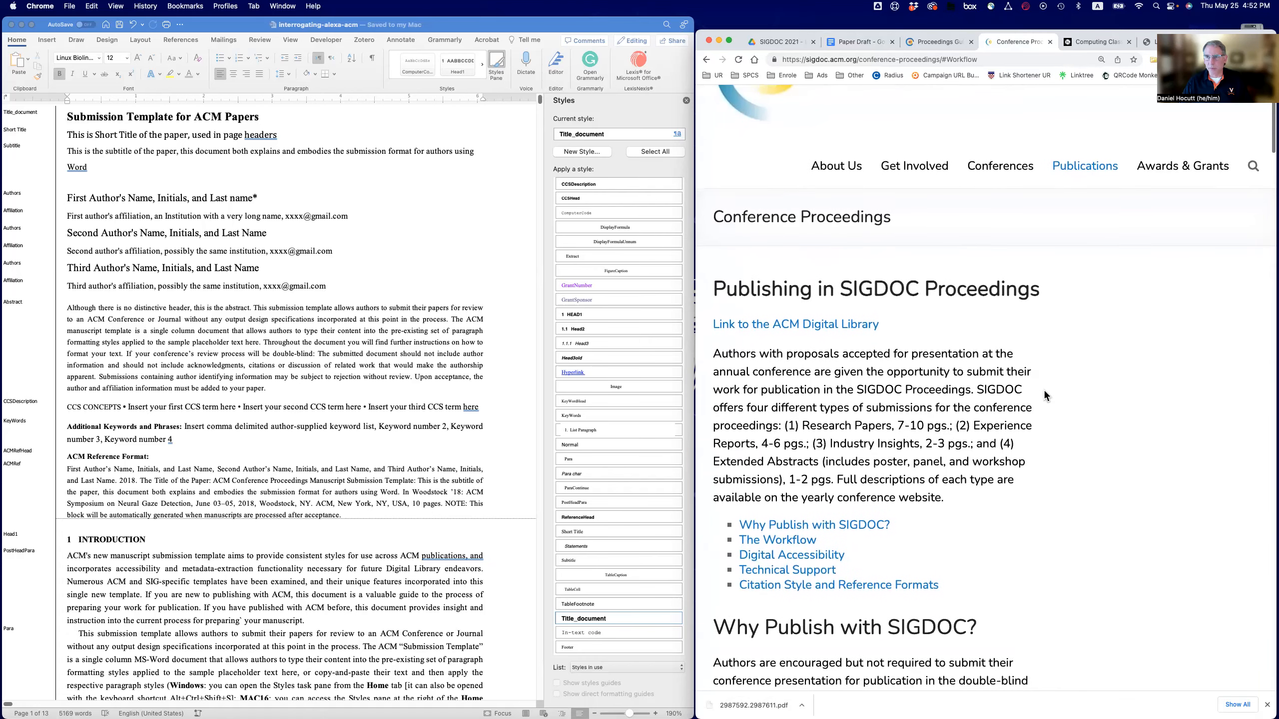
scroll(1045, 391, "down", 1)
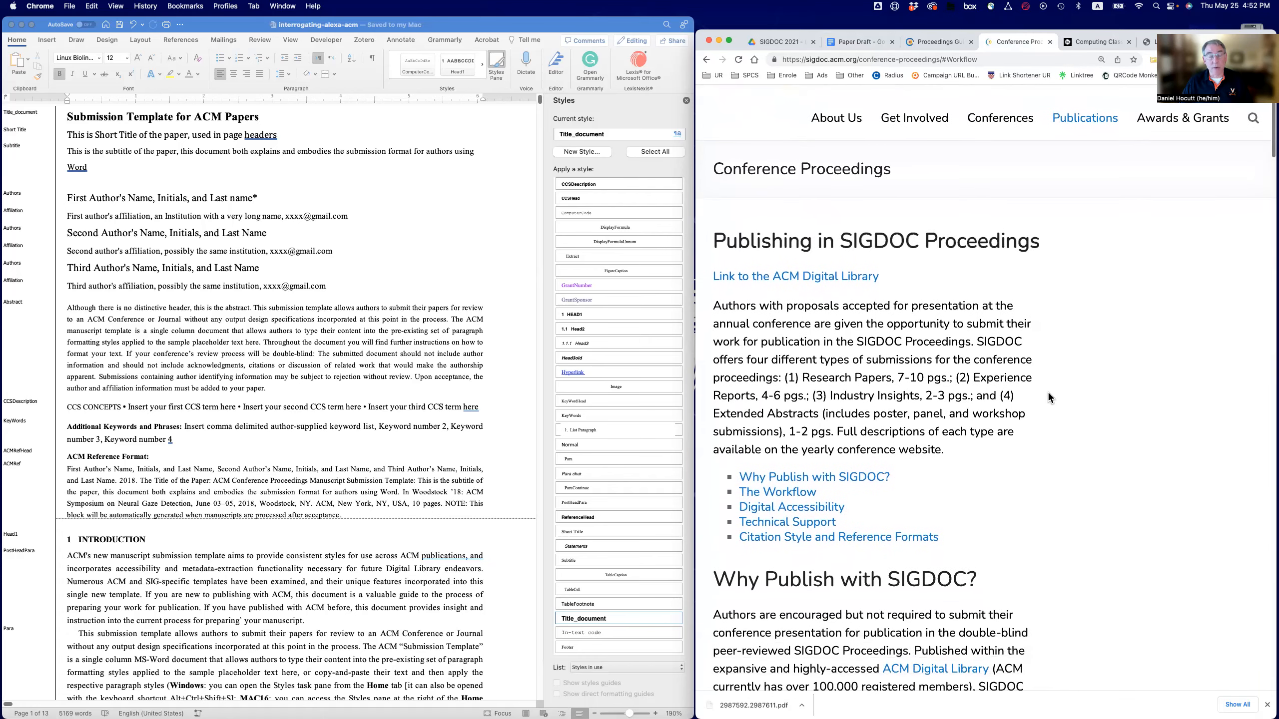
scroll(1047, 394, "down", 3)
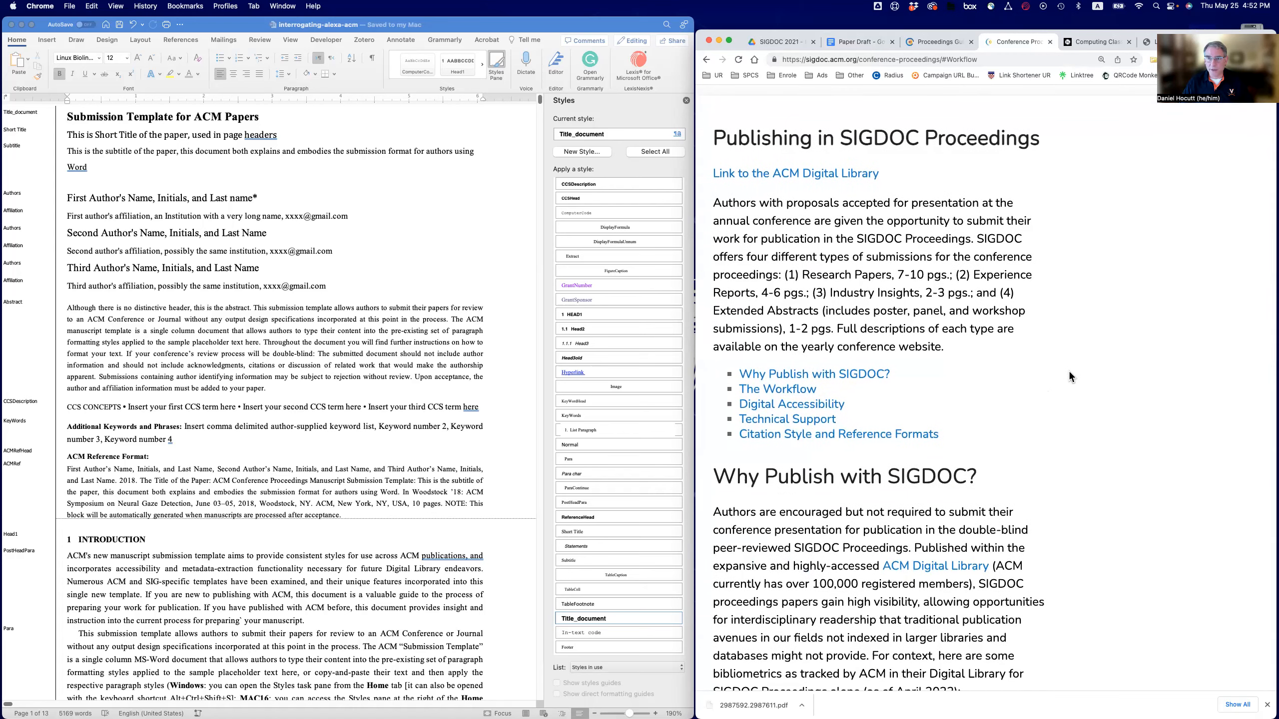
scroll(1068, 371, "up", 6)
scroll(1067, 373, "up", 2)
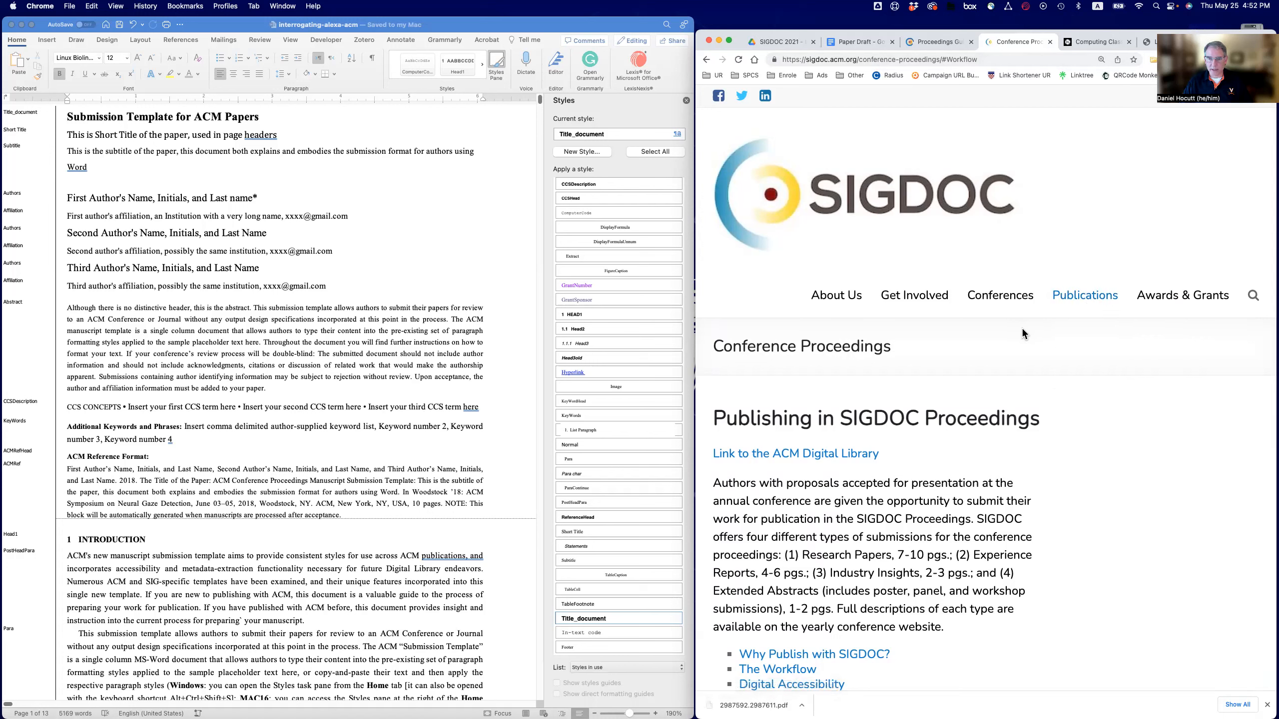
Reload the Conference Proceedings page and jump to The Workflow section
left_click(1099, 328)
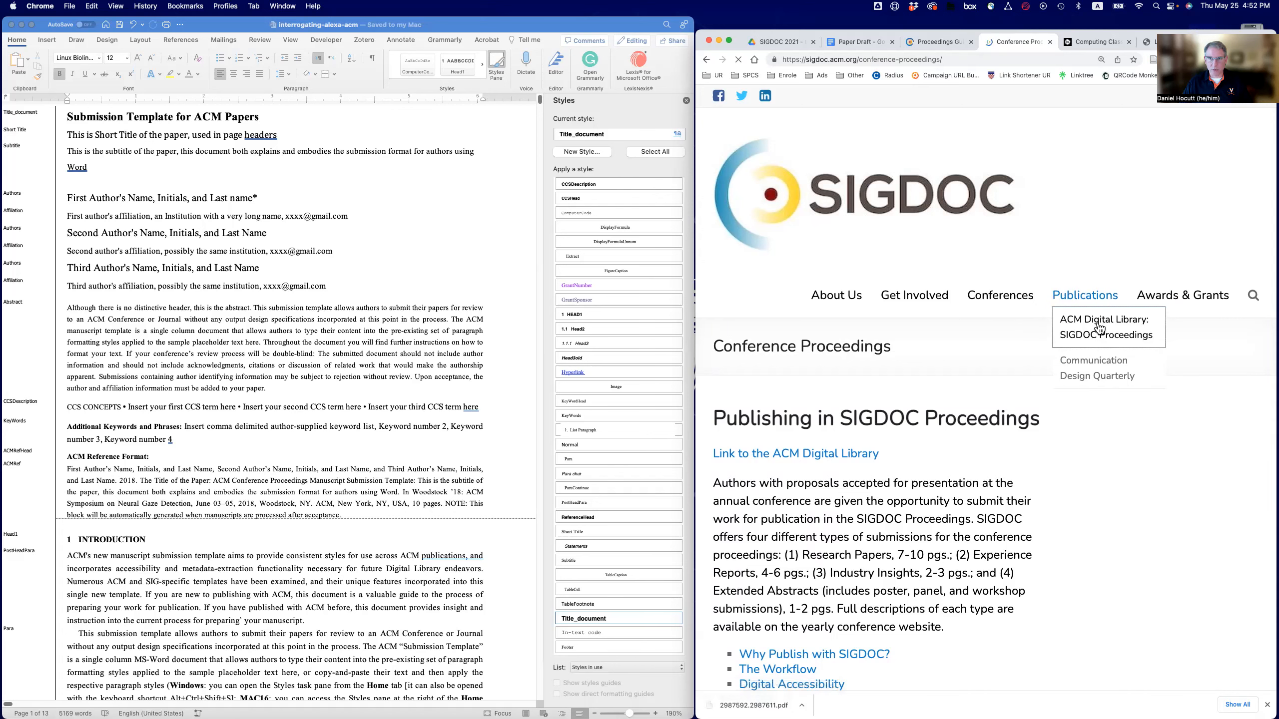
scroll(1077, 339, "down", 10)
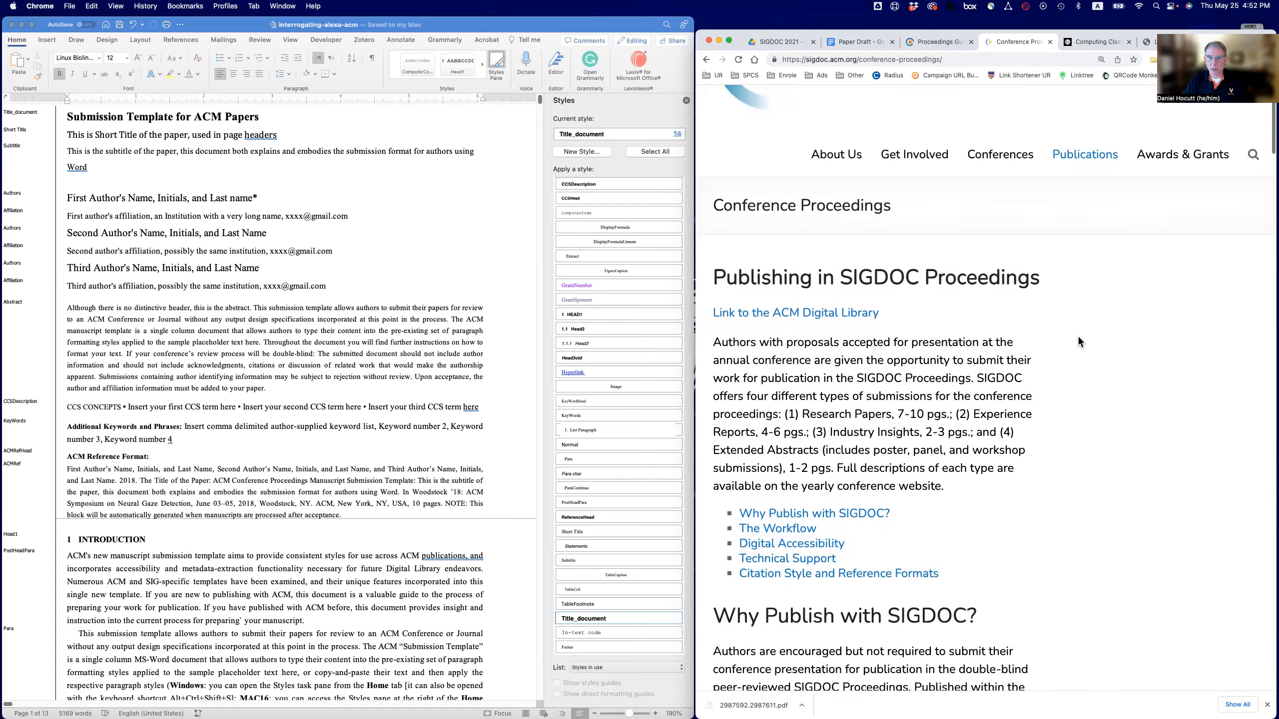
scroll(1090, 335, "down", 1)
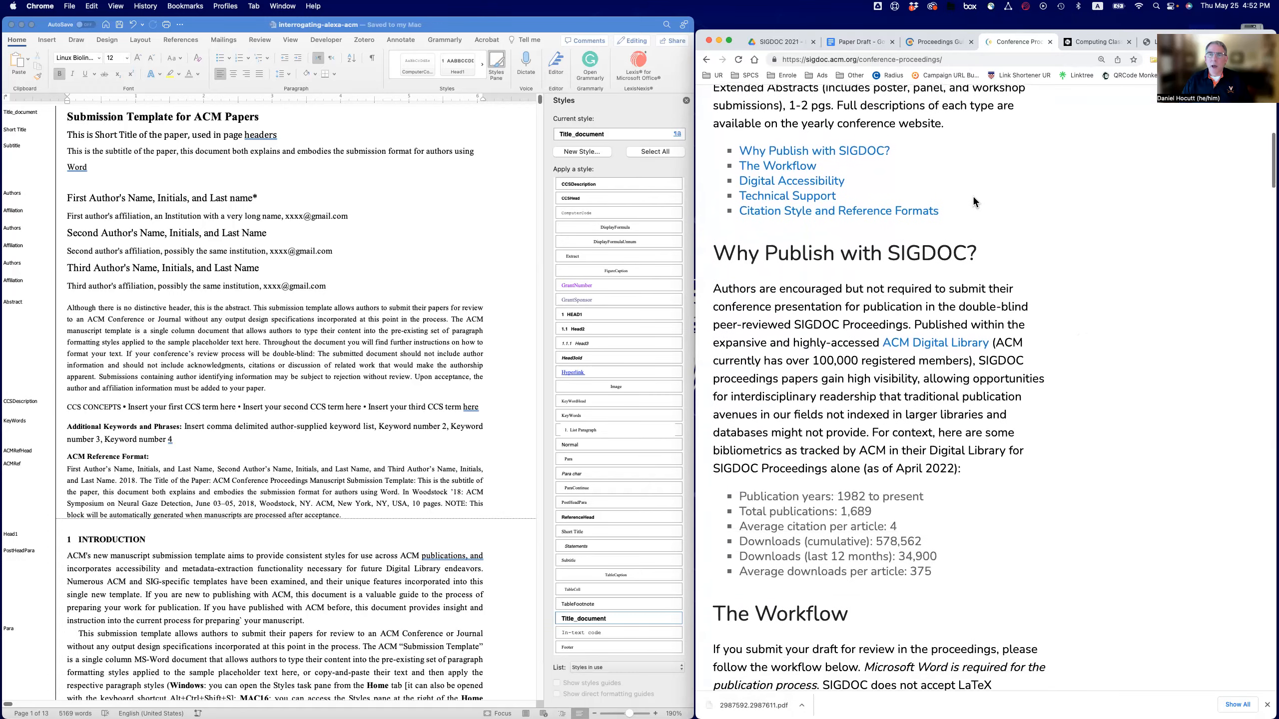
left_click(804, 171)
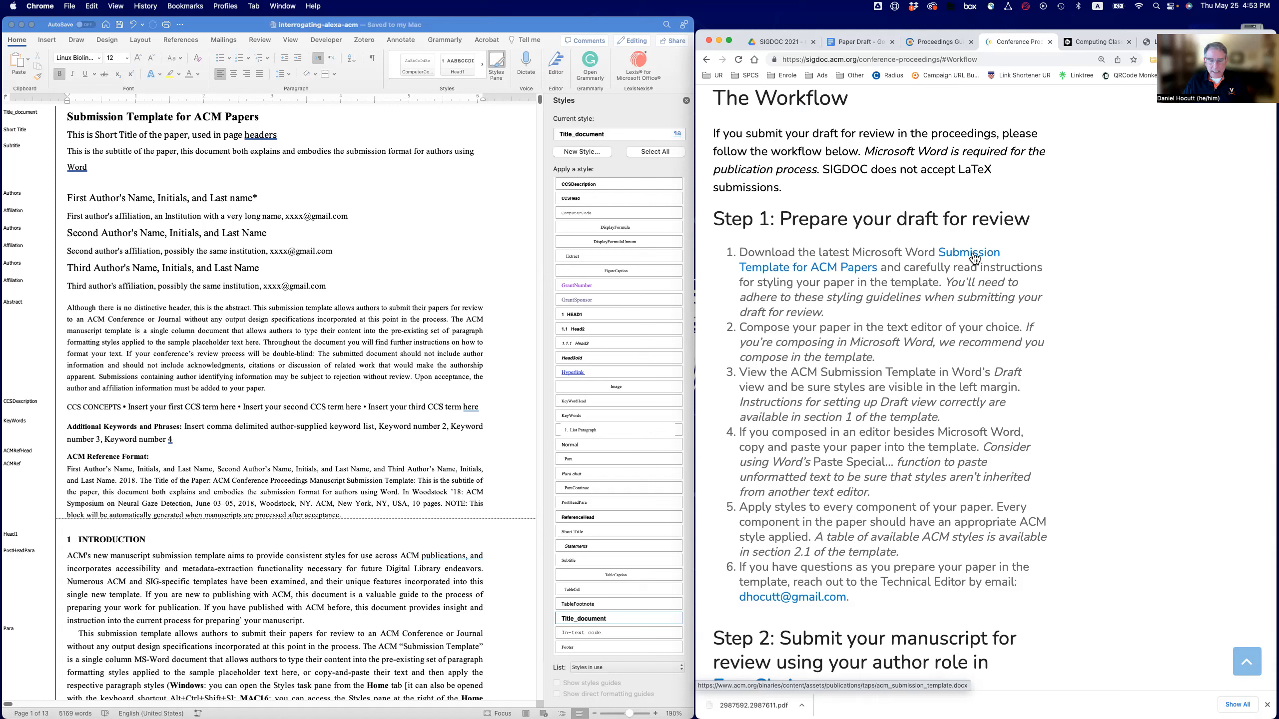
left_click(309, 25)
left_click(327, 40)
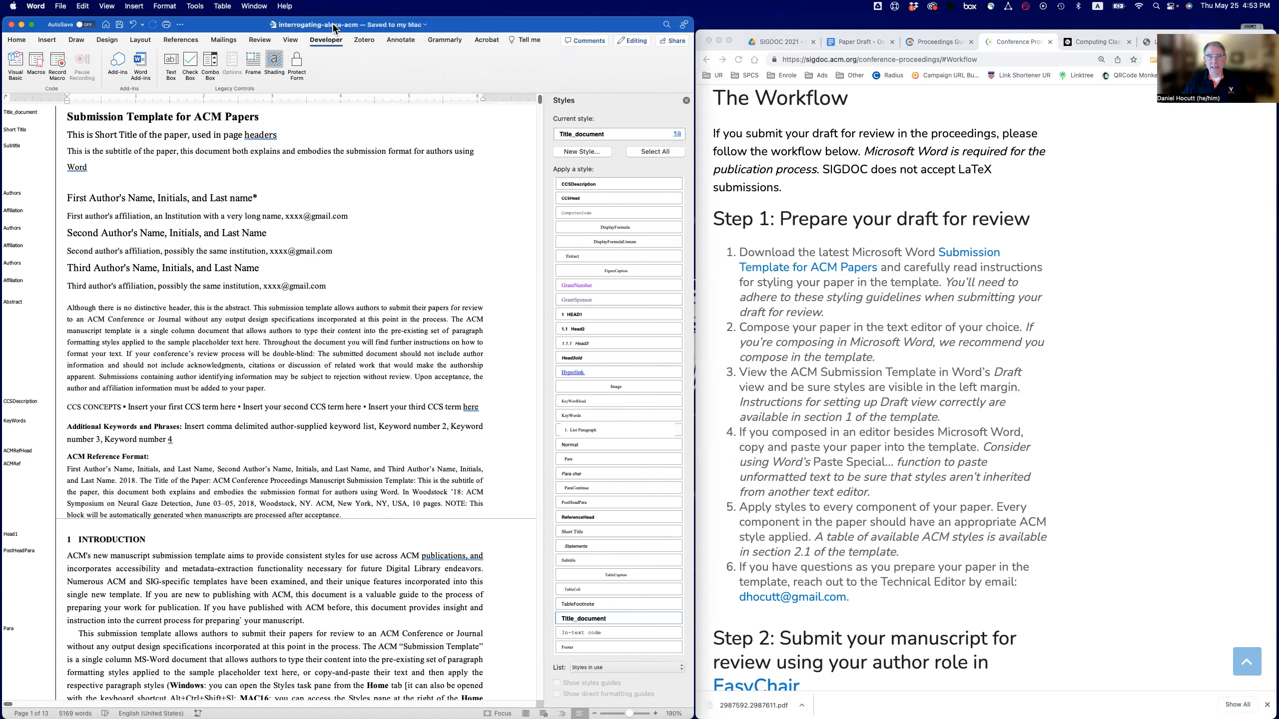
left_click(17, 40)
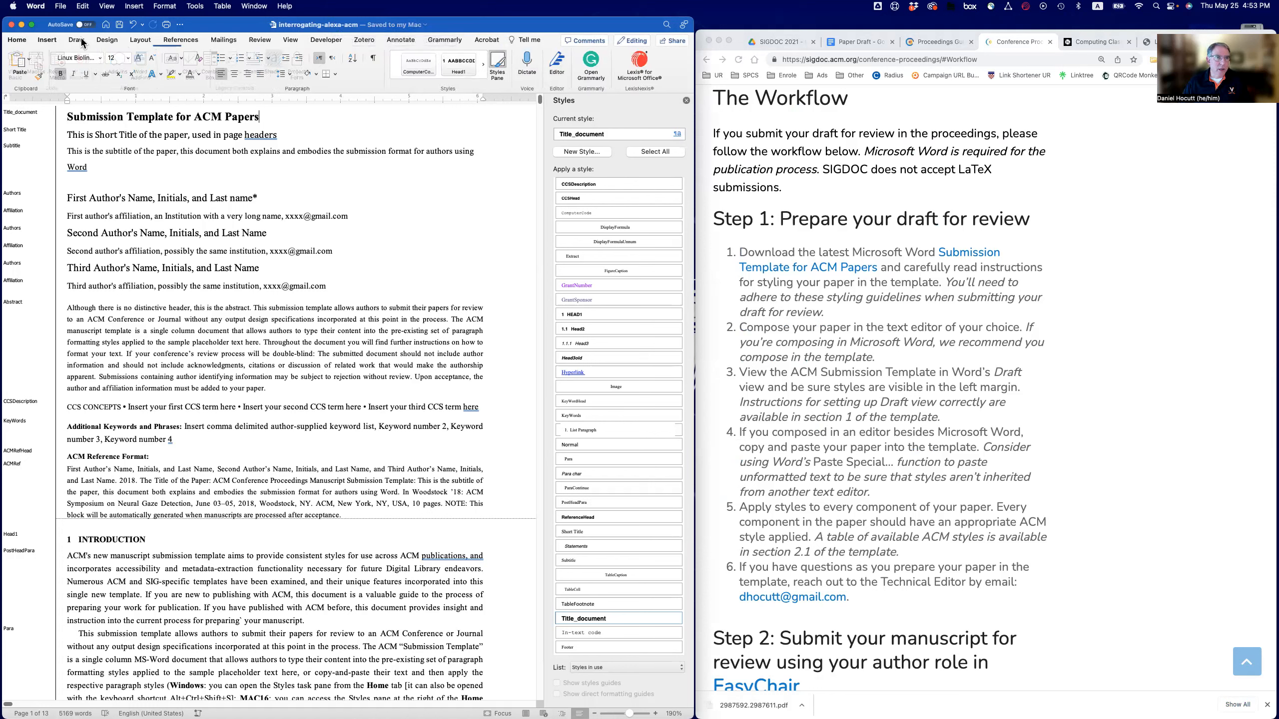
left_click(959, 37)
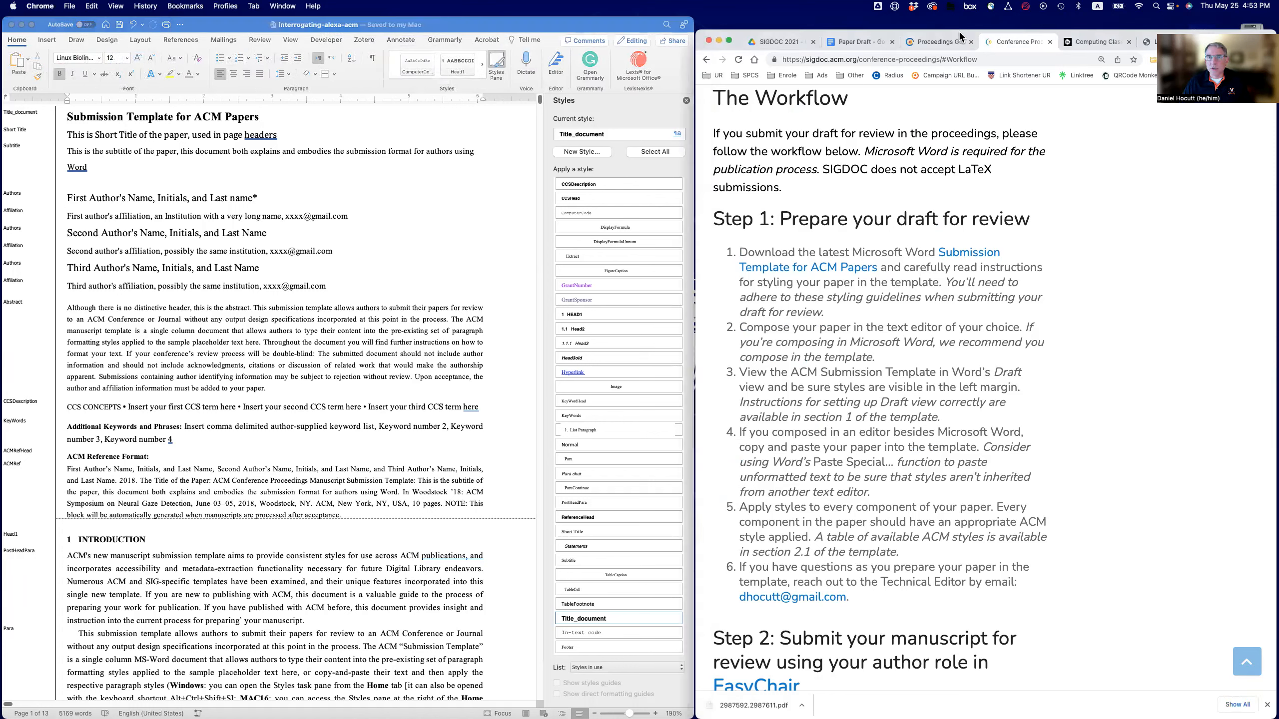
left_click(866, 46)
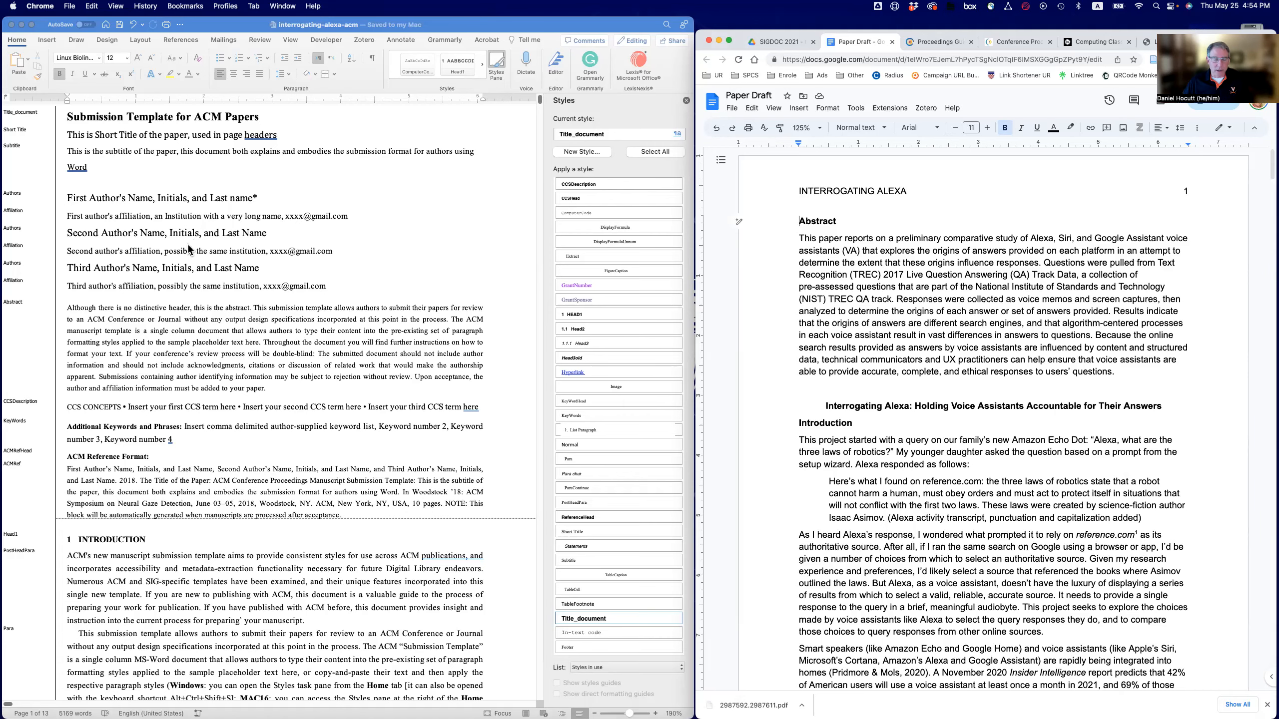
Scroll through the ACM template, then switch it to Print Layout and zoom in
scroll(190, 248, "down", 4)
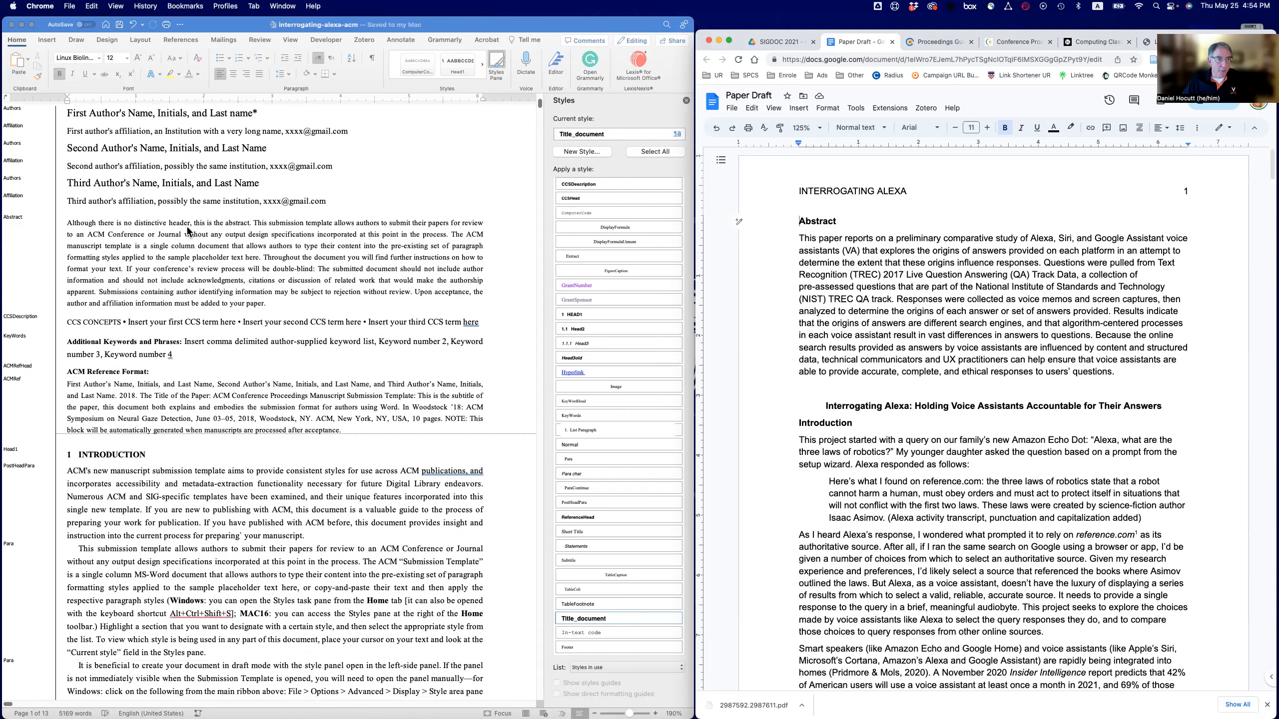
scroll(189, 249, "down", 5)
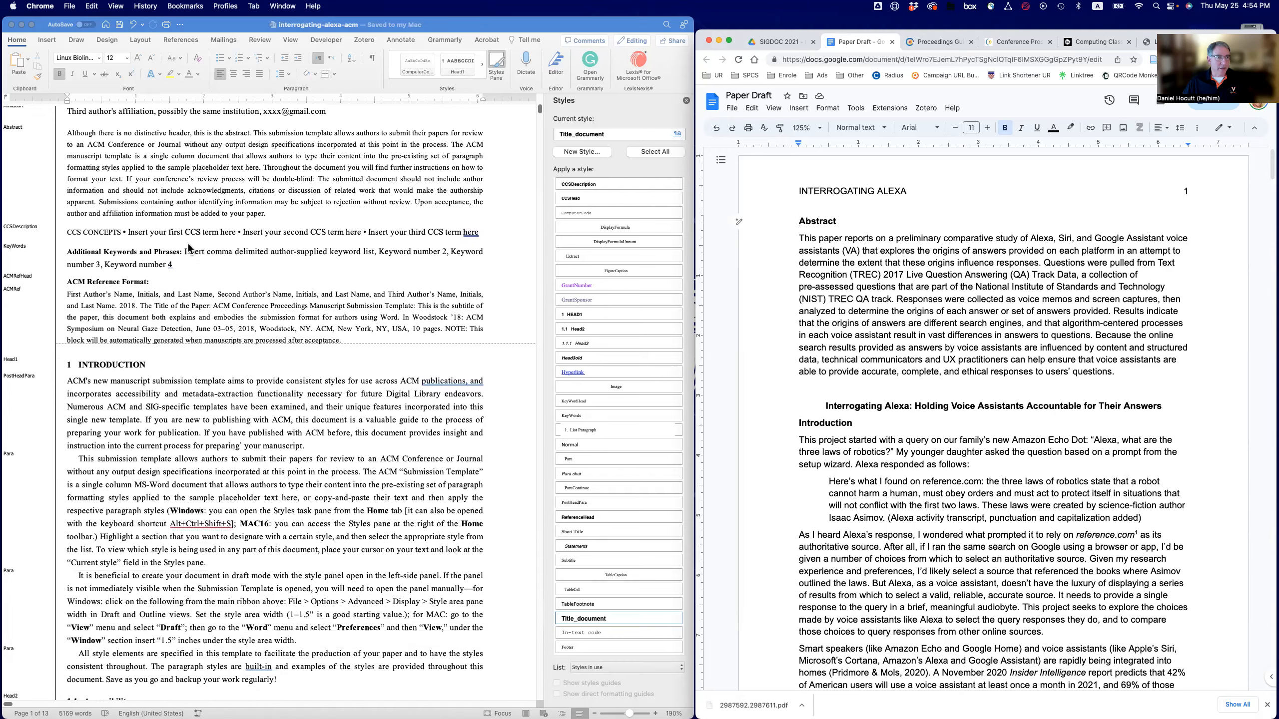
scroll(190, 248, "down", 2)
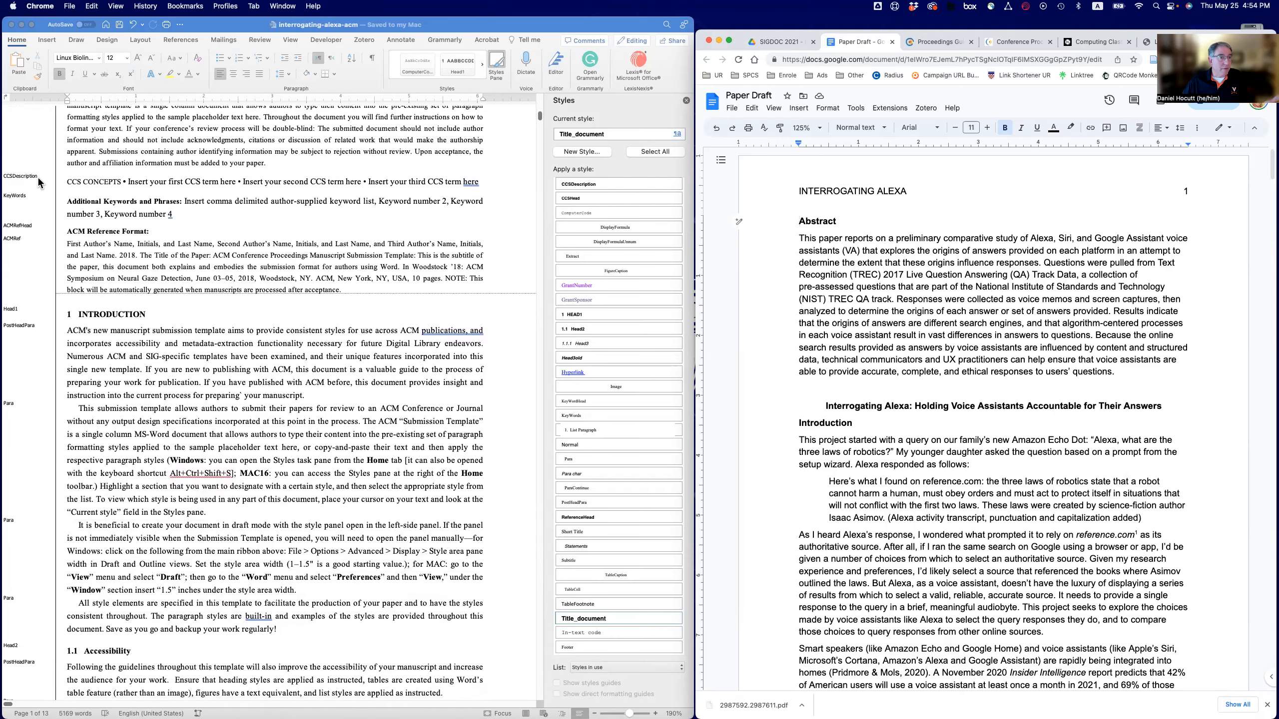
scroll(147, 228, "down", 9)
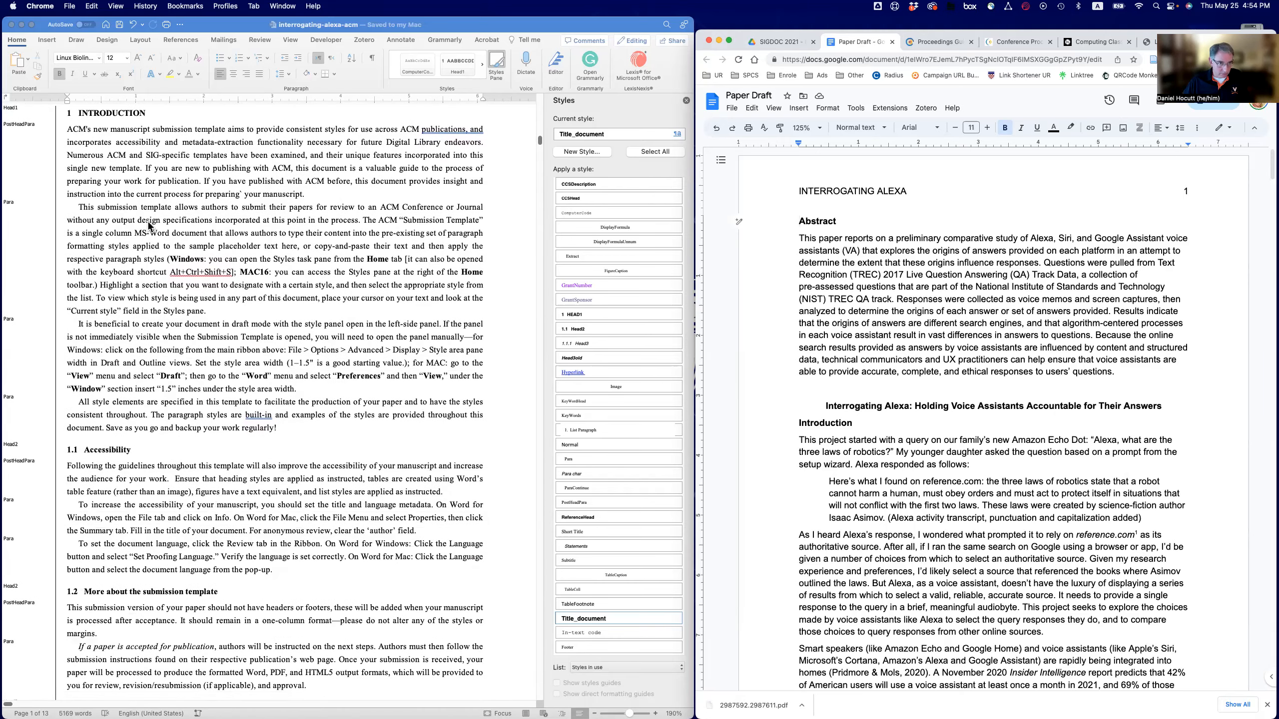
scroll(156, 234, "down", 5)
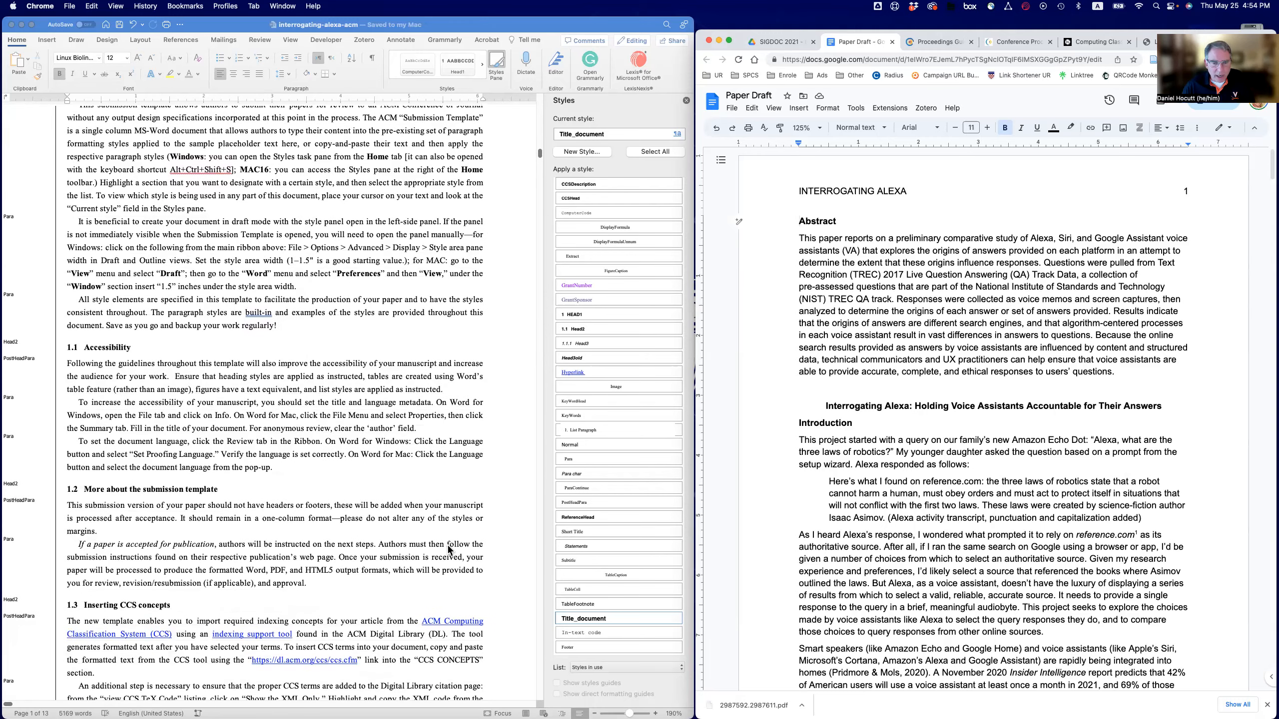
left_click(525, 712)
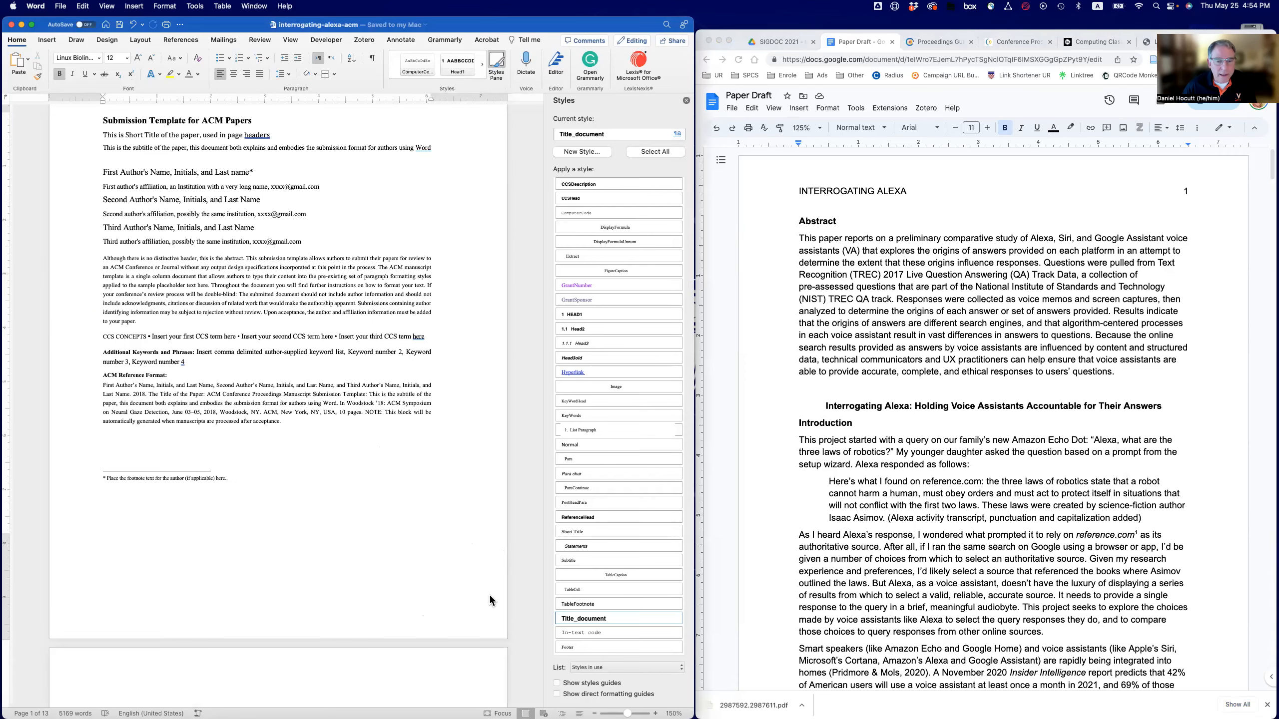
left_click(657, 712)
Zoom in two more steps and review the template down to the Placeholder Text appendix
left_click(656, 711)
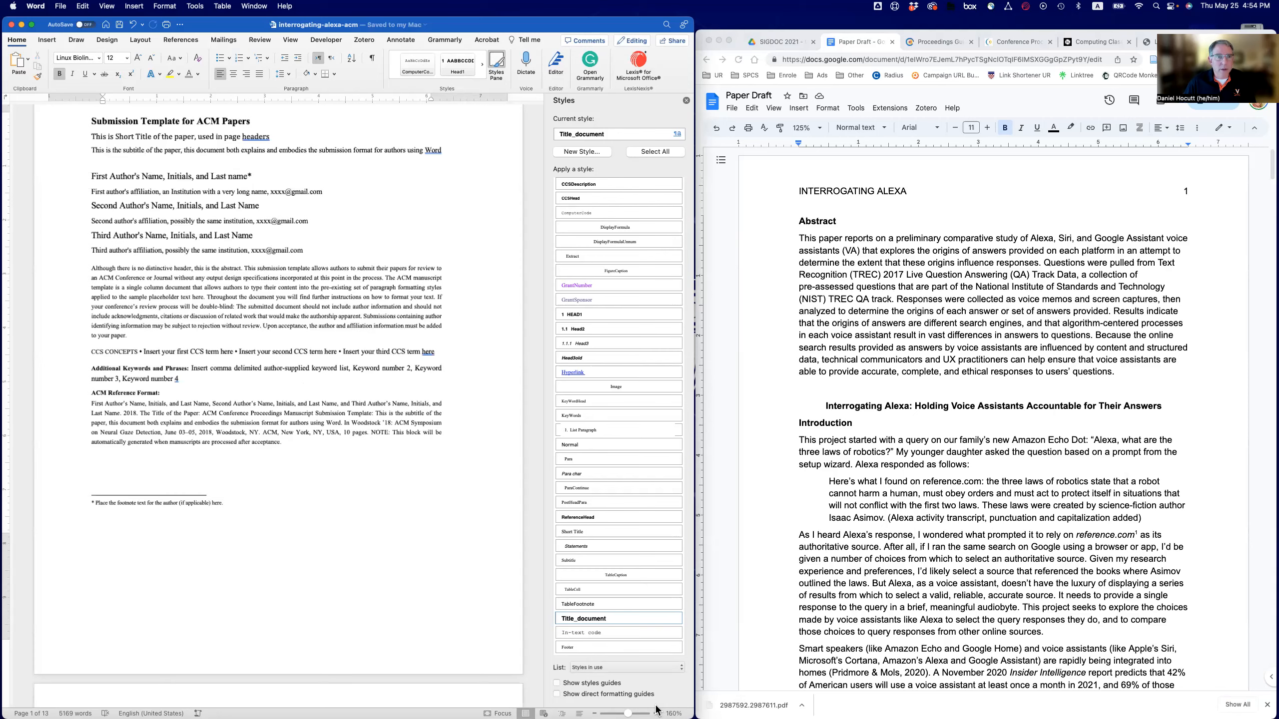
left_click(656, 711)
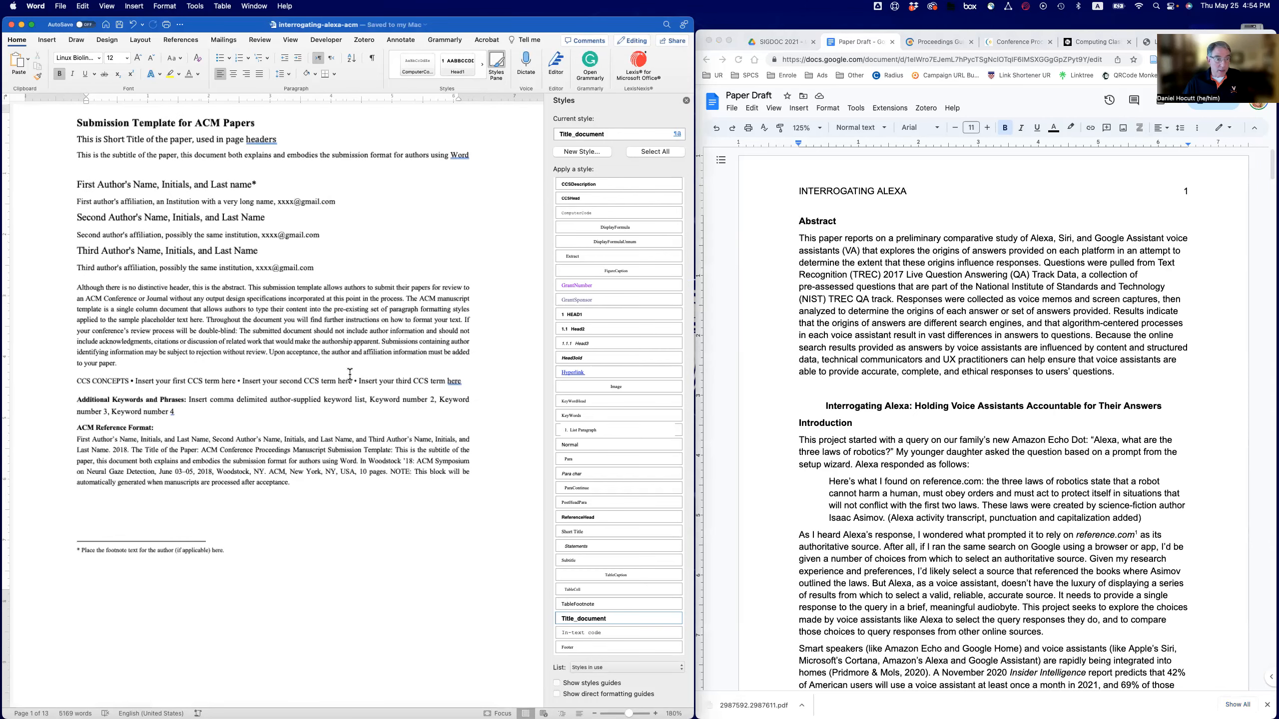
scroll(360, 343, "down", 5)
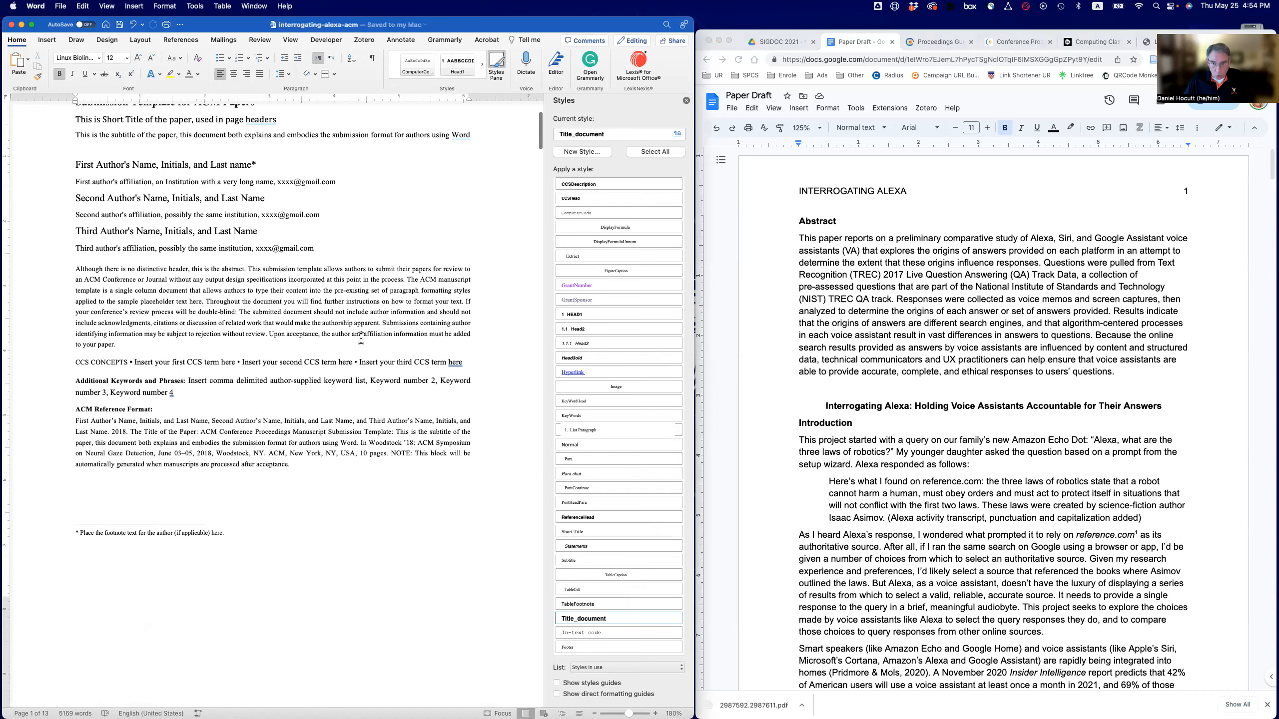
scroll(363, 337, "down", 10)
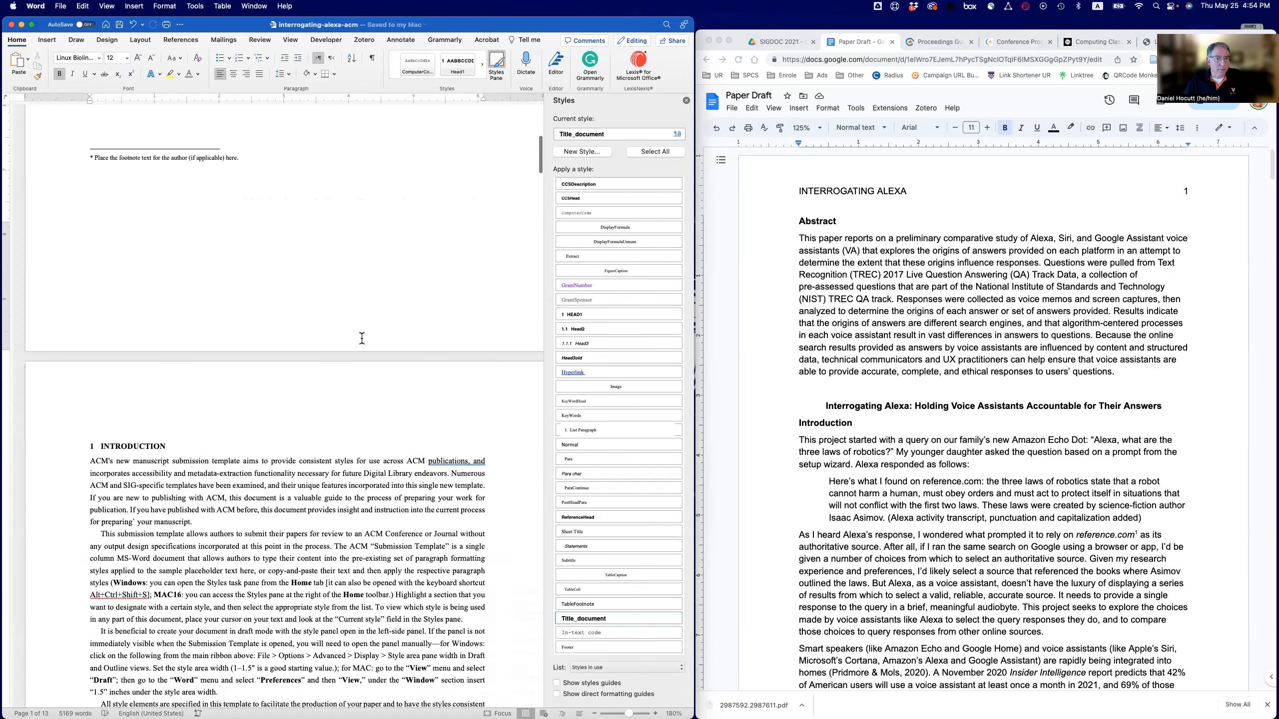
scroll(275, 328, "down", 20)
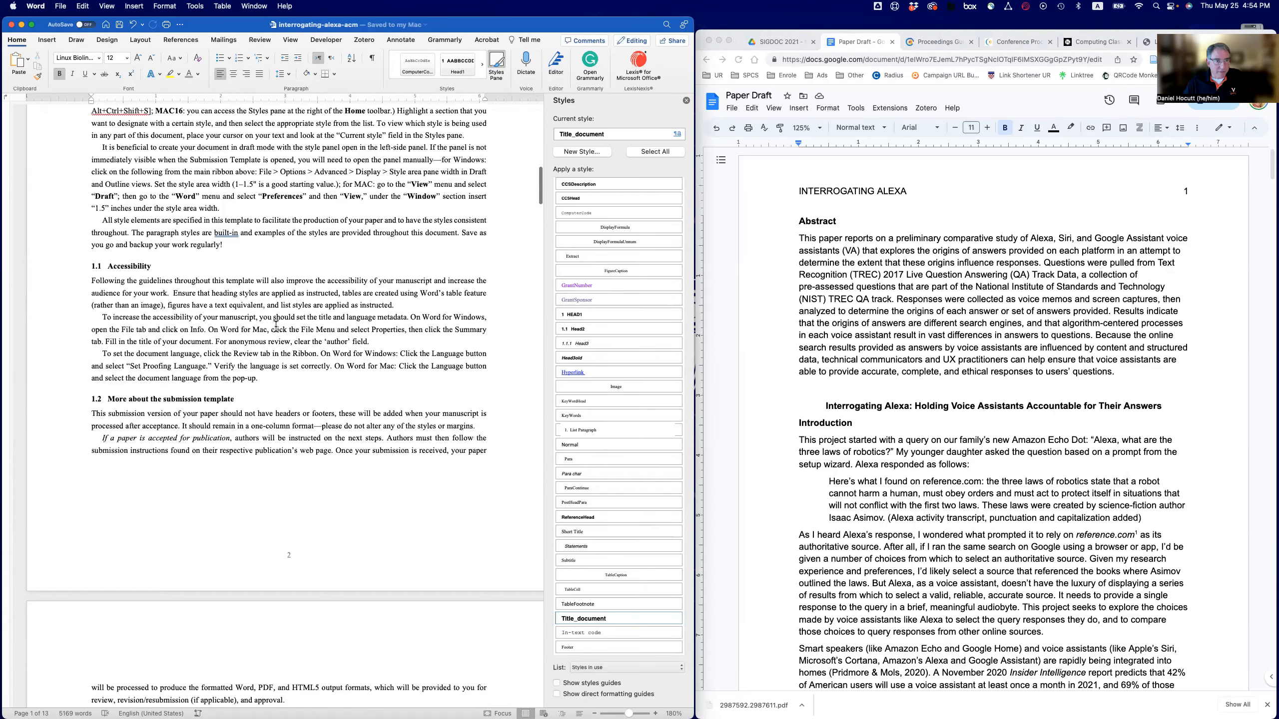
scroll(280, 330, "down", 8)
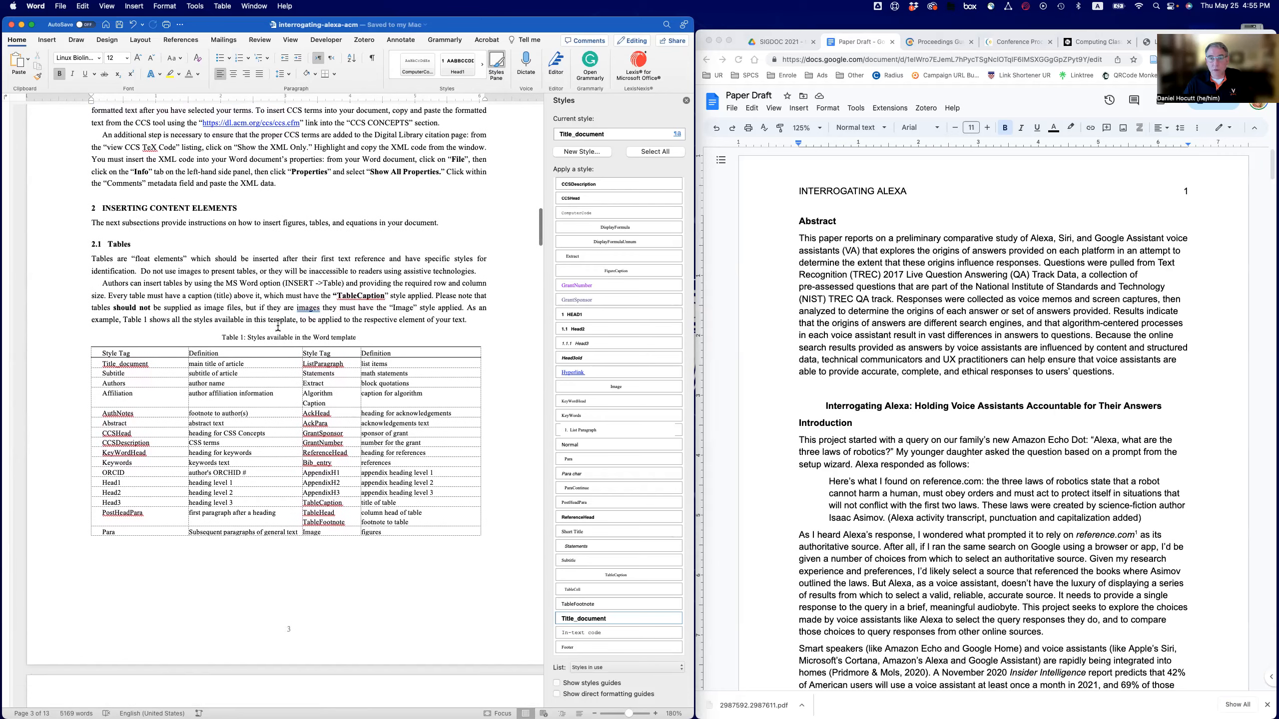
scroll(278, 324, "down", 8)
scroll(278, 323, "down", 10)
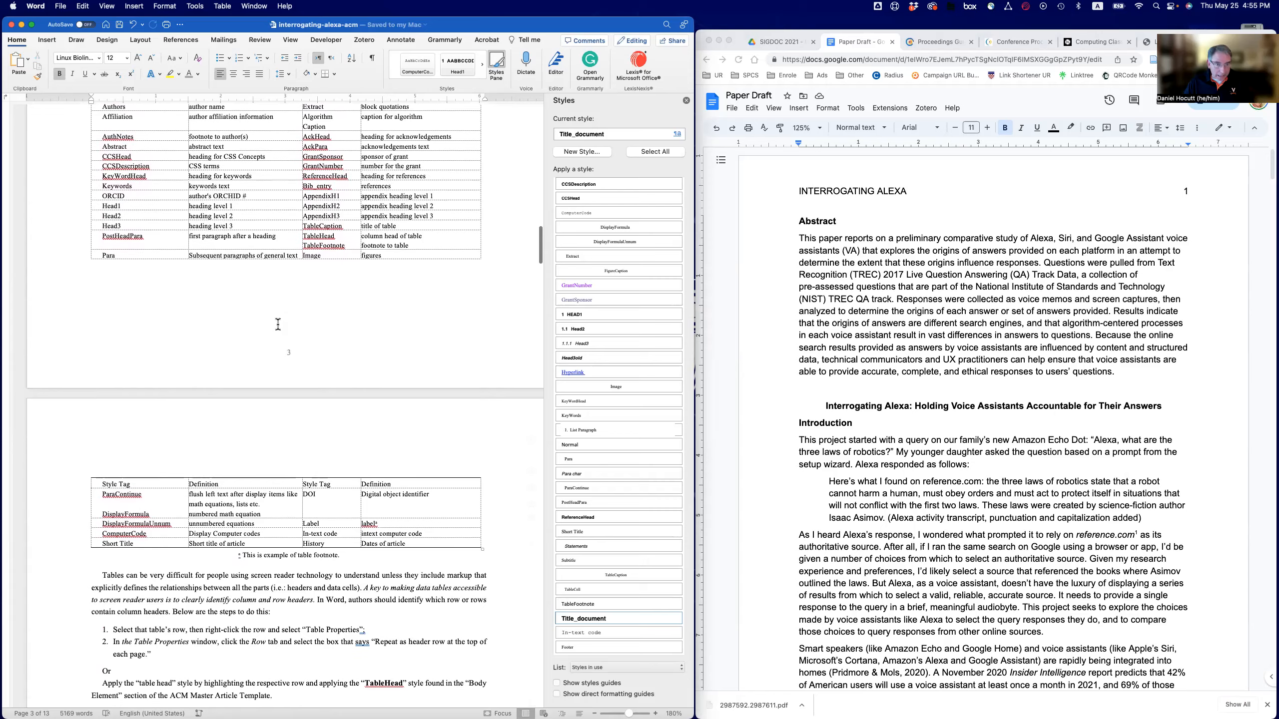
scroll(281, 327, "down", 2)
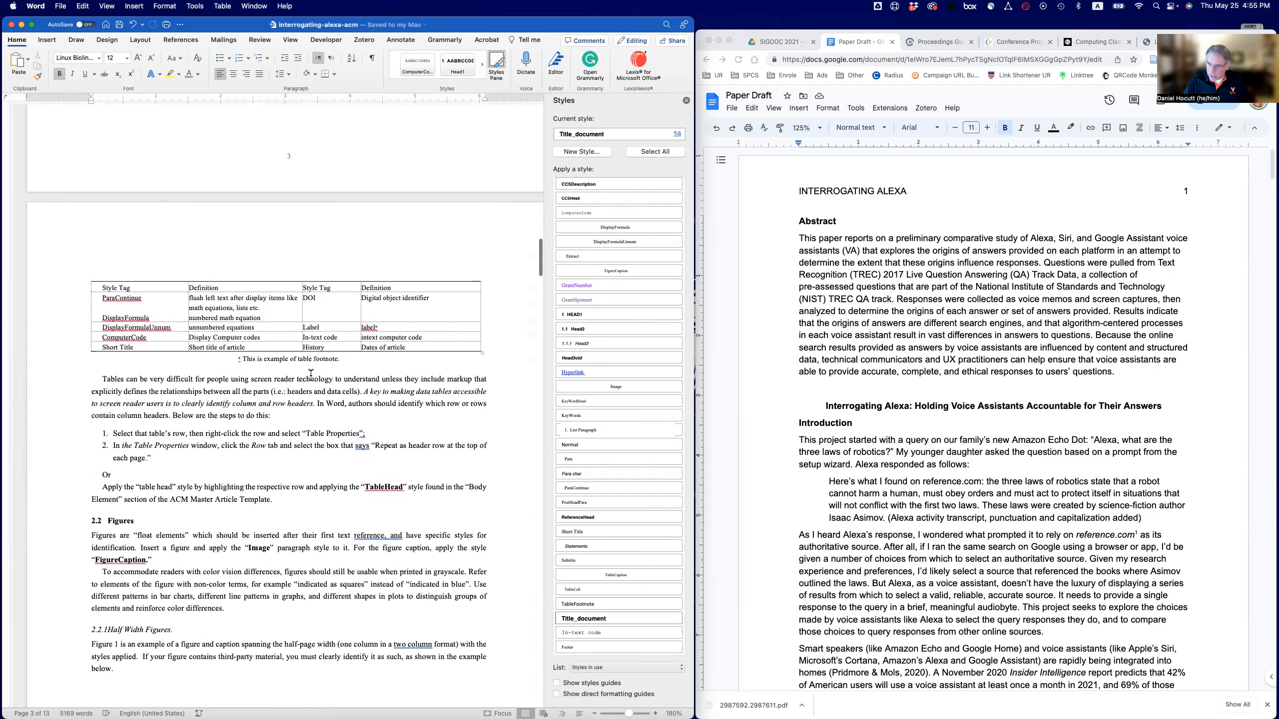
scroll(317, 378, "down", 2)
scroll(317, 377, "down", 6)
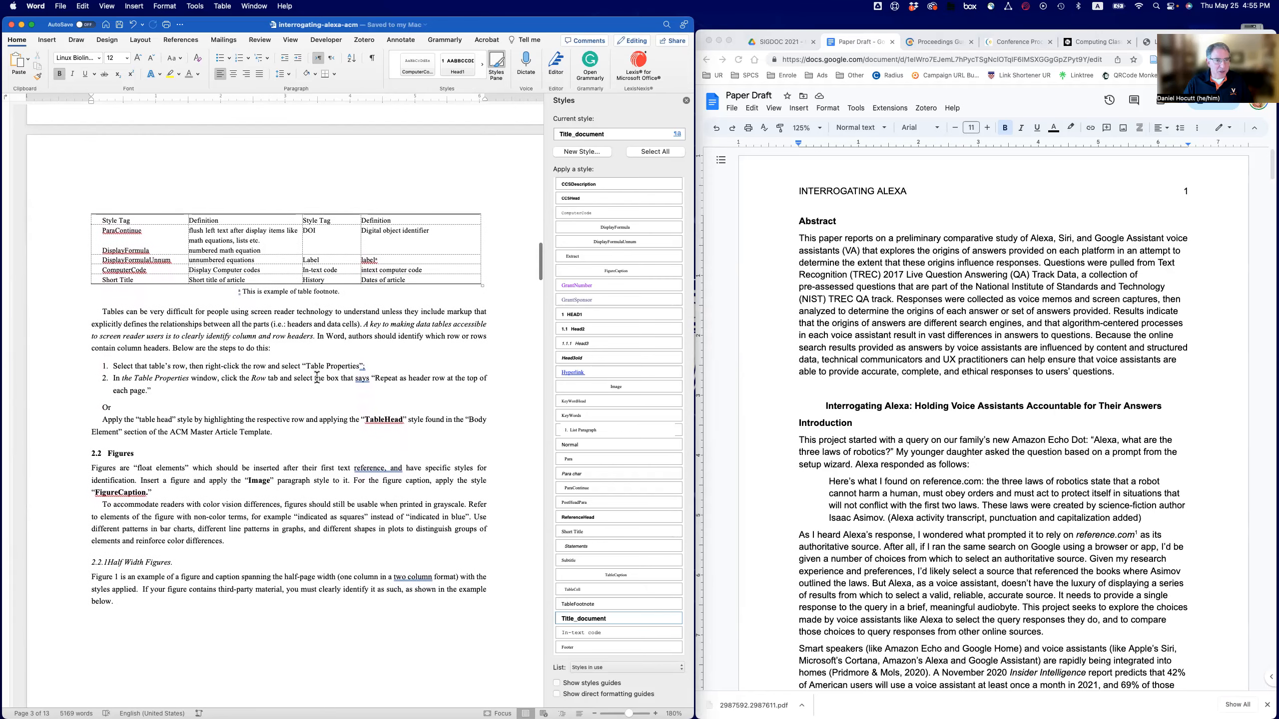
scroll(317, 377, "down", 16)
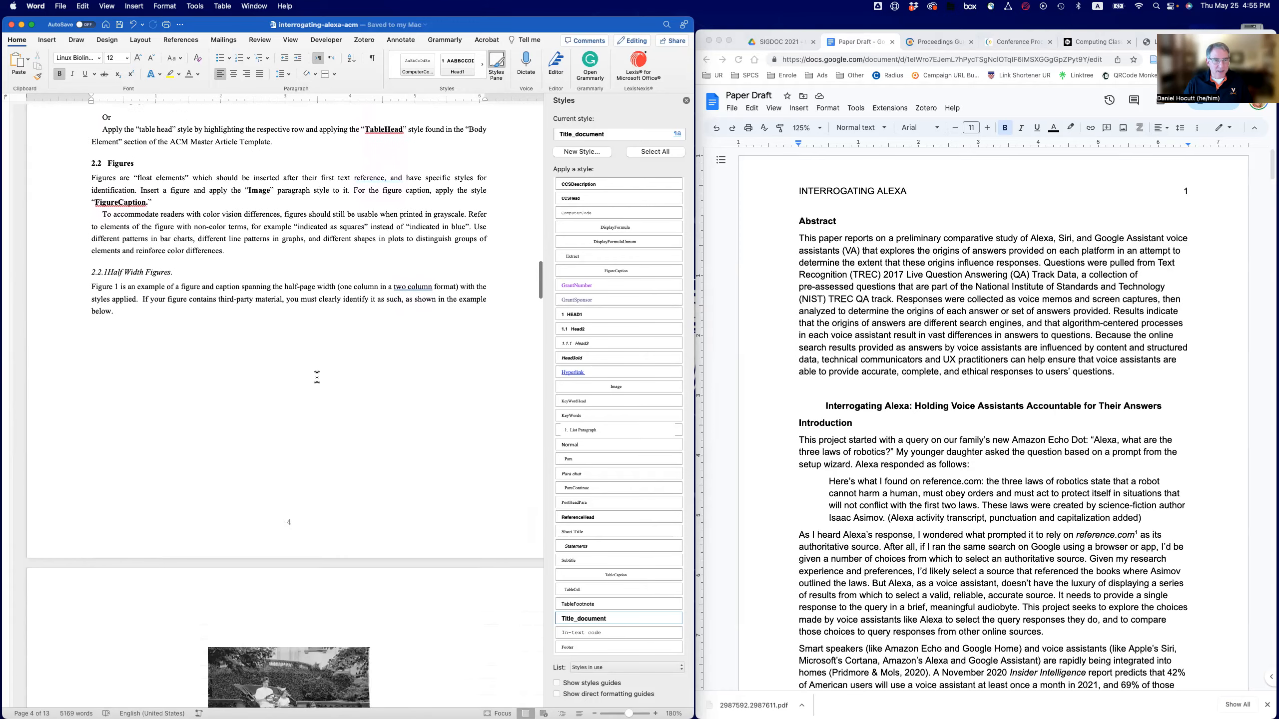
scroll(317, 377, "down", 20)
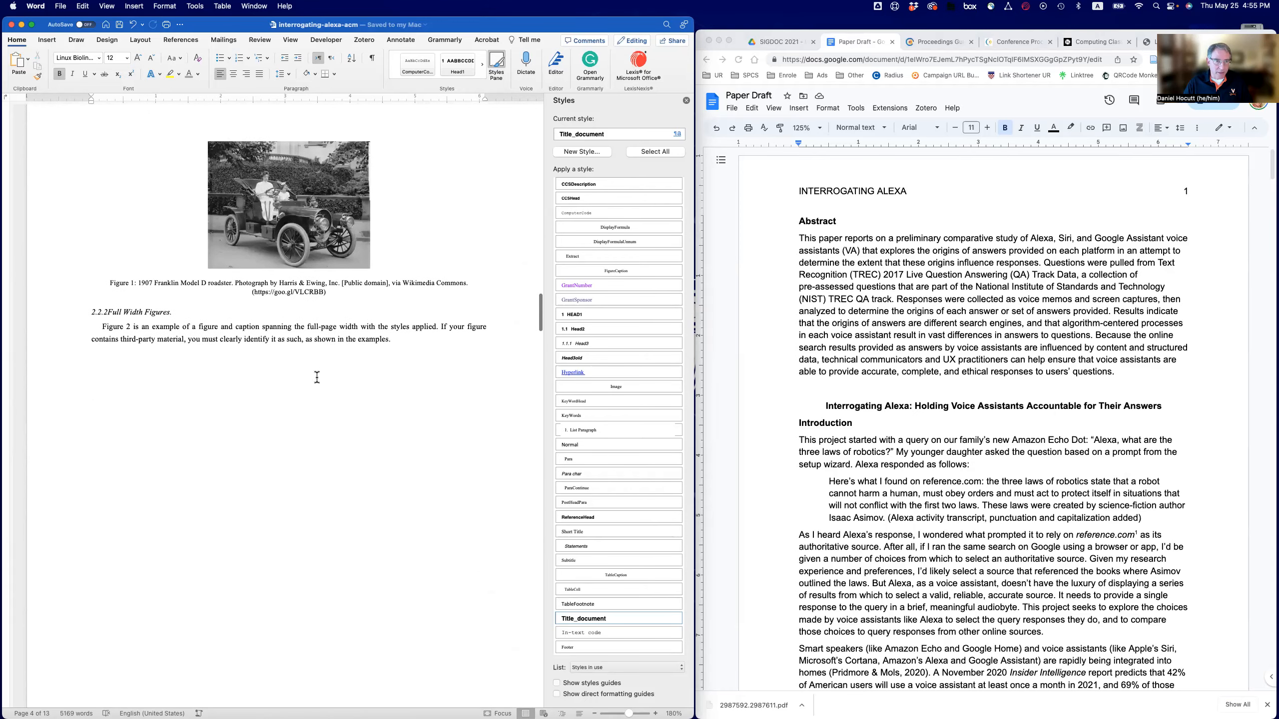
scroll(317, 378, "down", 11)
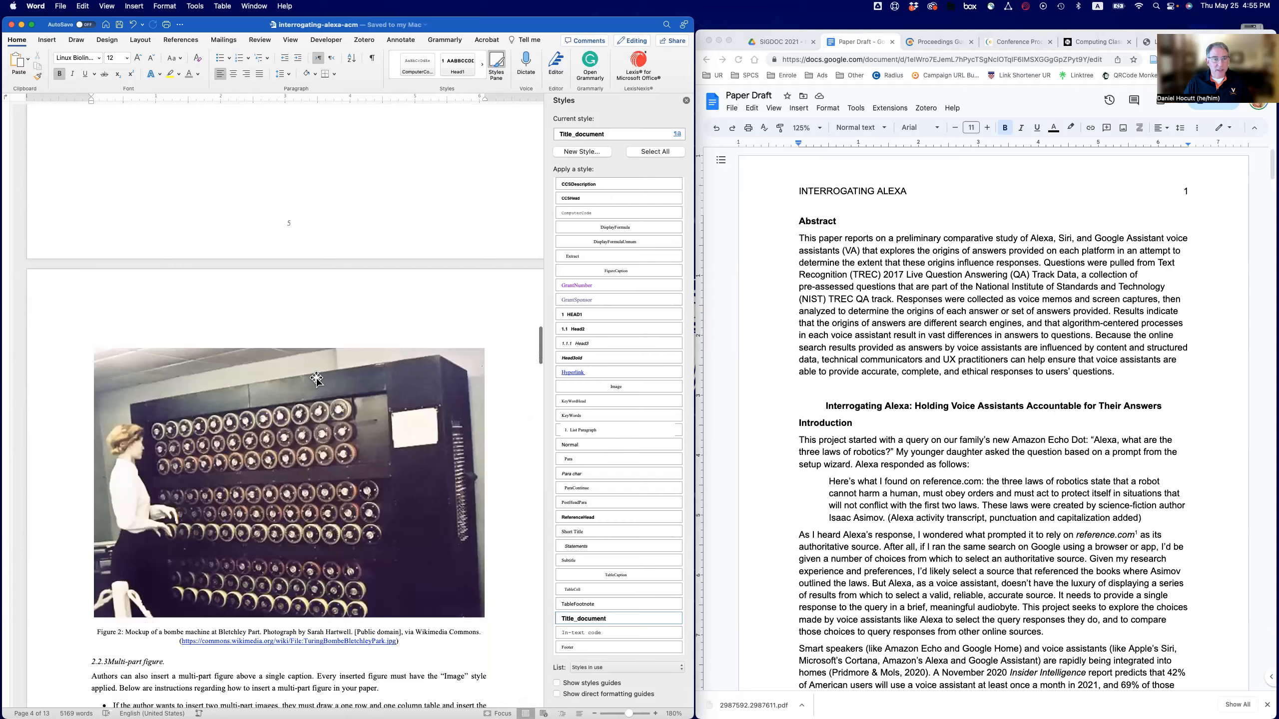
scroll(316, 377, "down", 17)
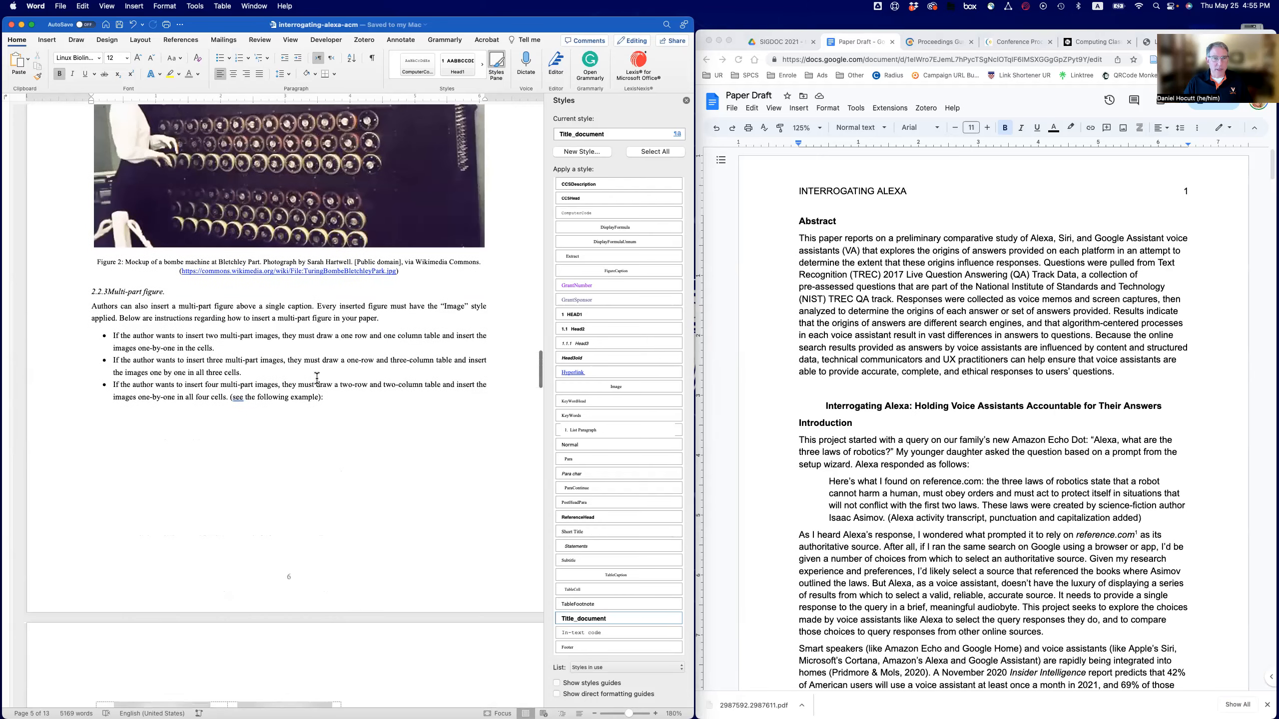
scroll(318, 376, "down", 9)
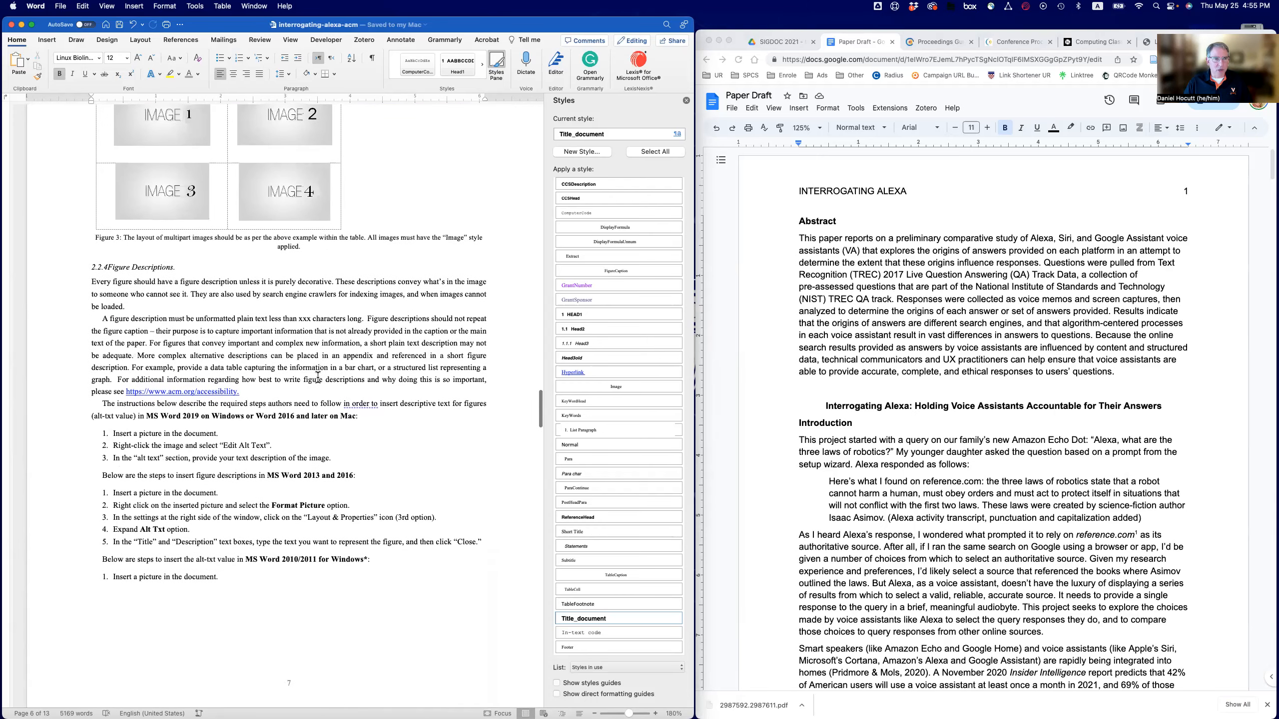
scroll(317, 378, "down", 20)
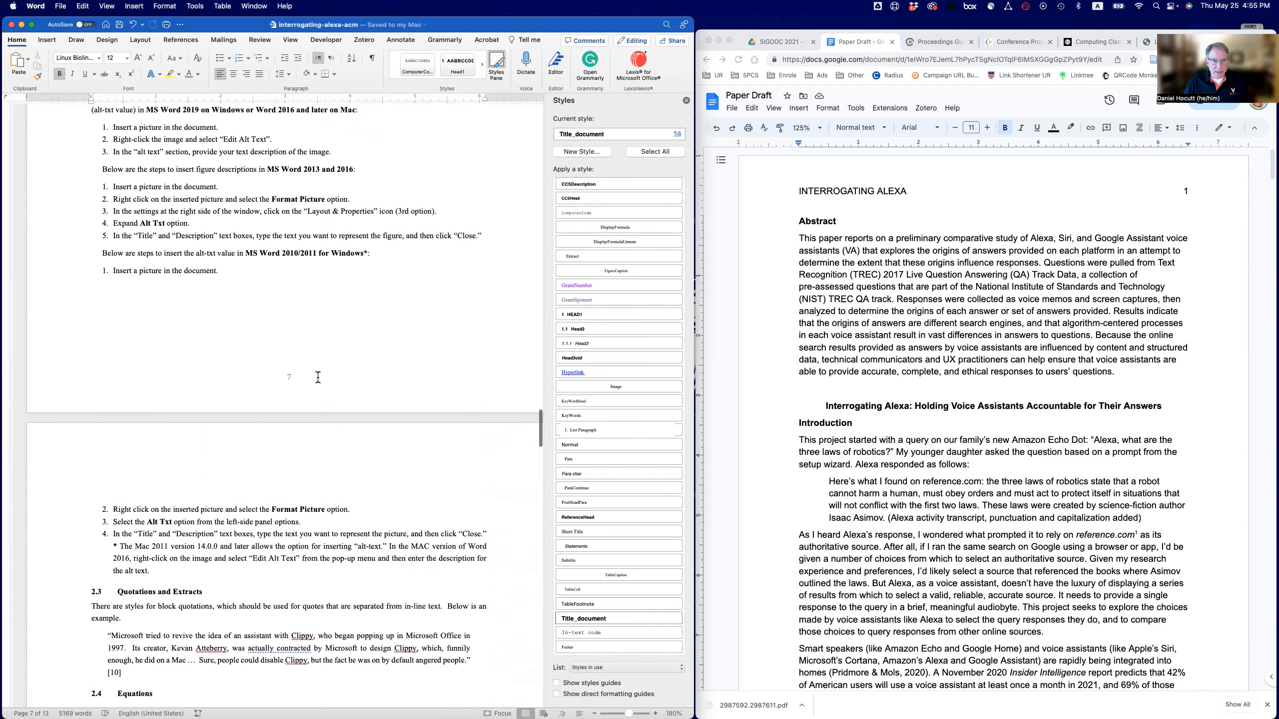
scroll(318, 376, "down", 17)
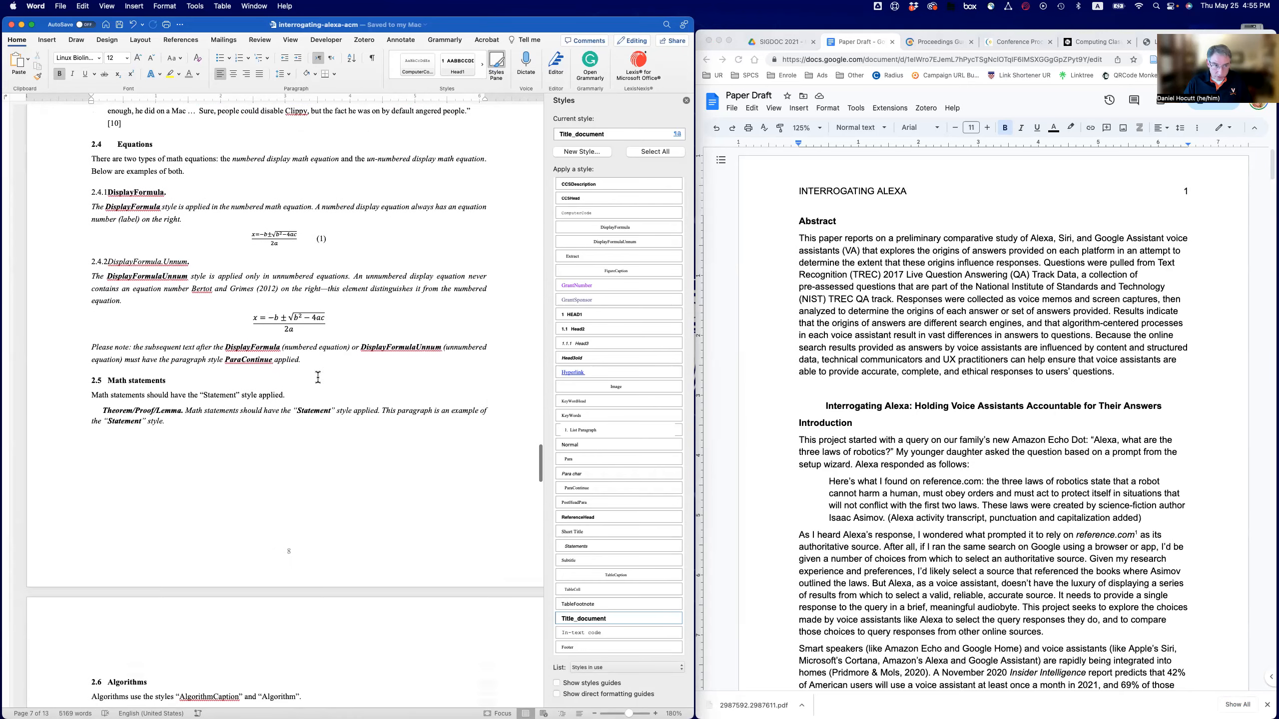
scroll(319, 376, "down", 2)
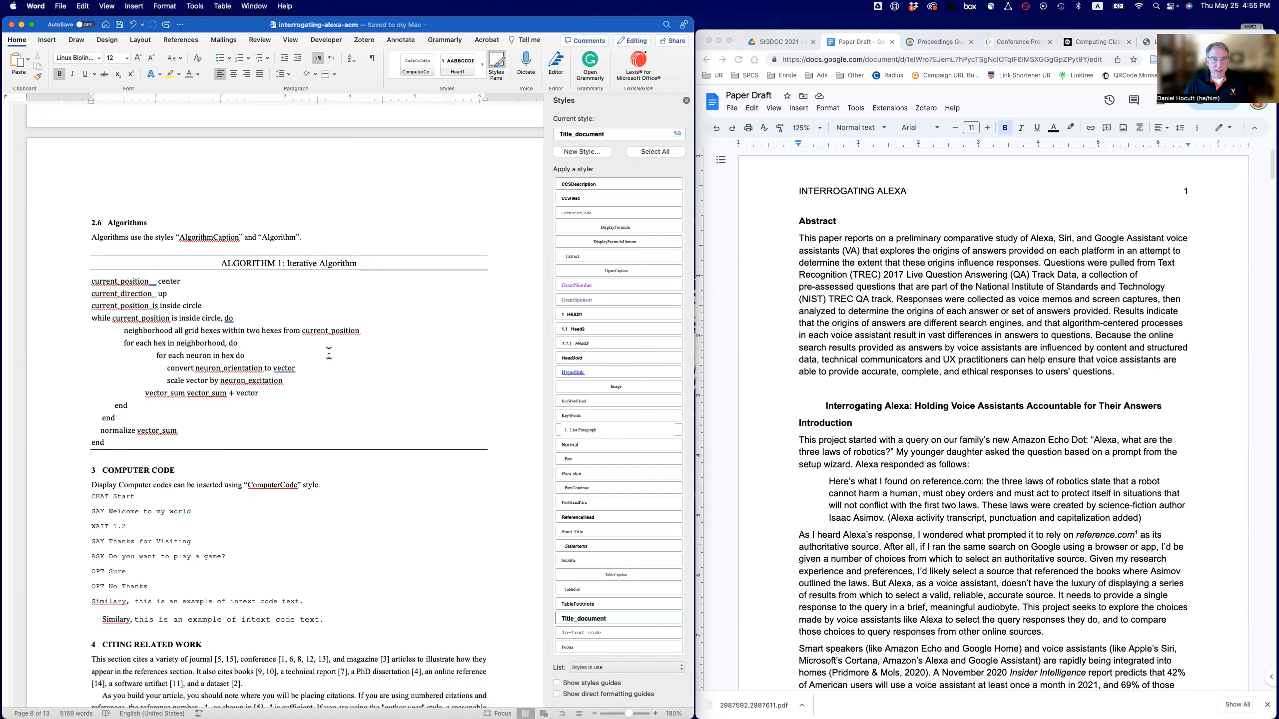
scroll(329, 353, "down", 15)
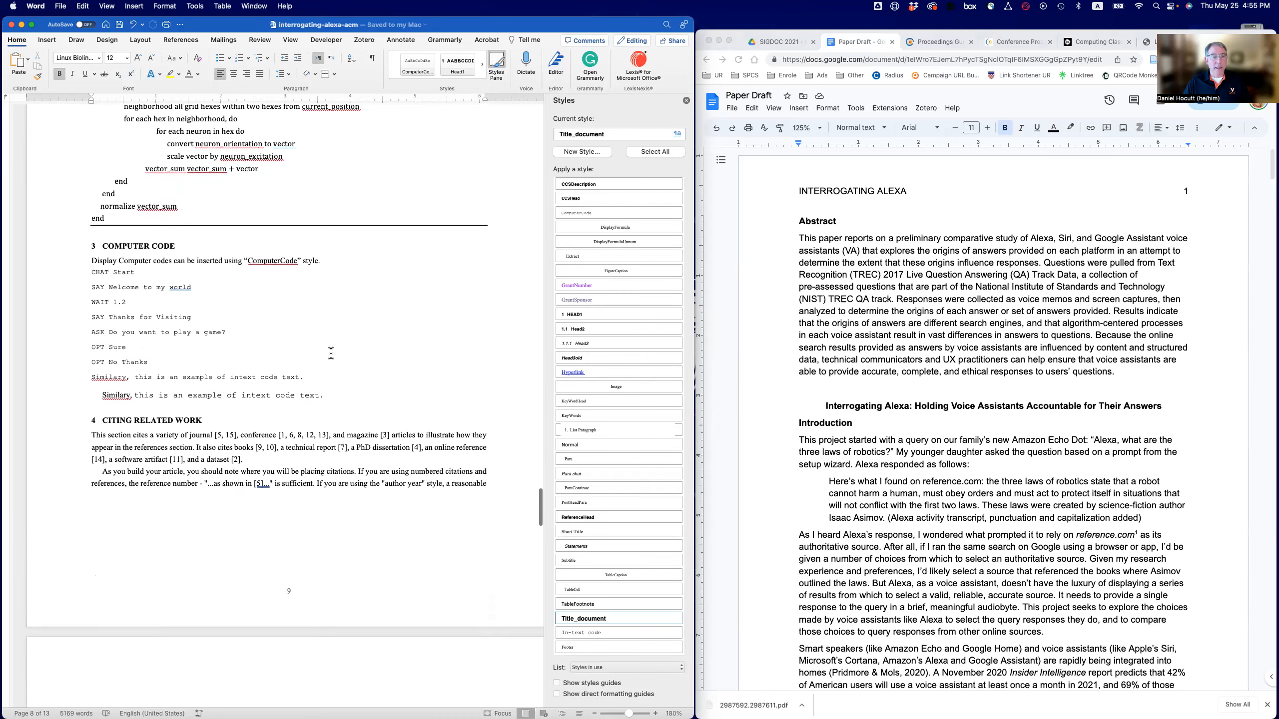
scroll(331, 354, "down", 20)
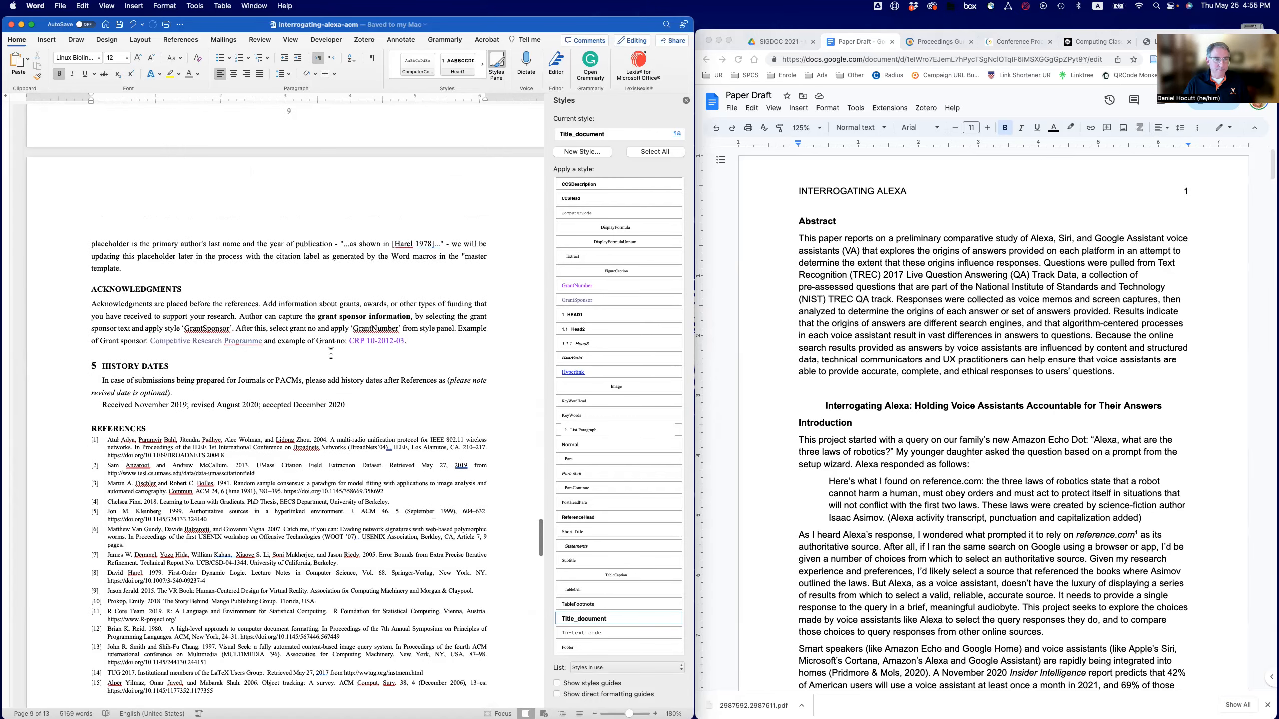
scroll(330, 353, "down", 12)
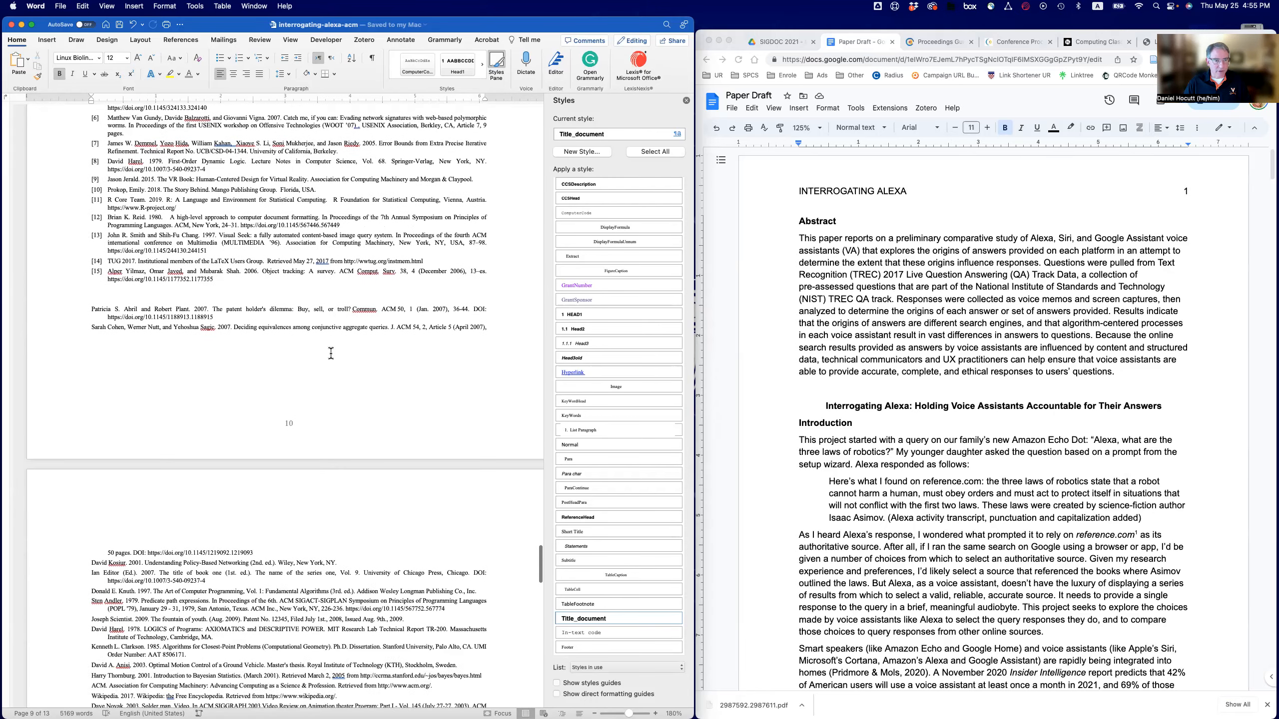
scroll(330, 354, "down", 14)
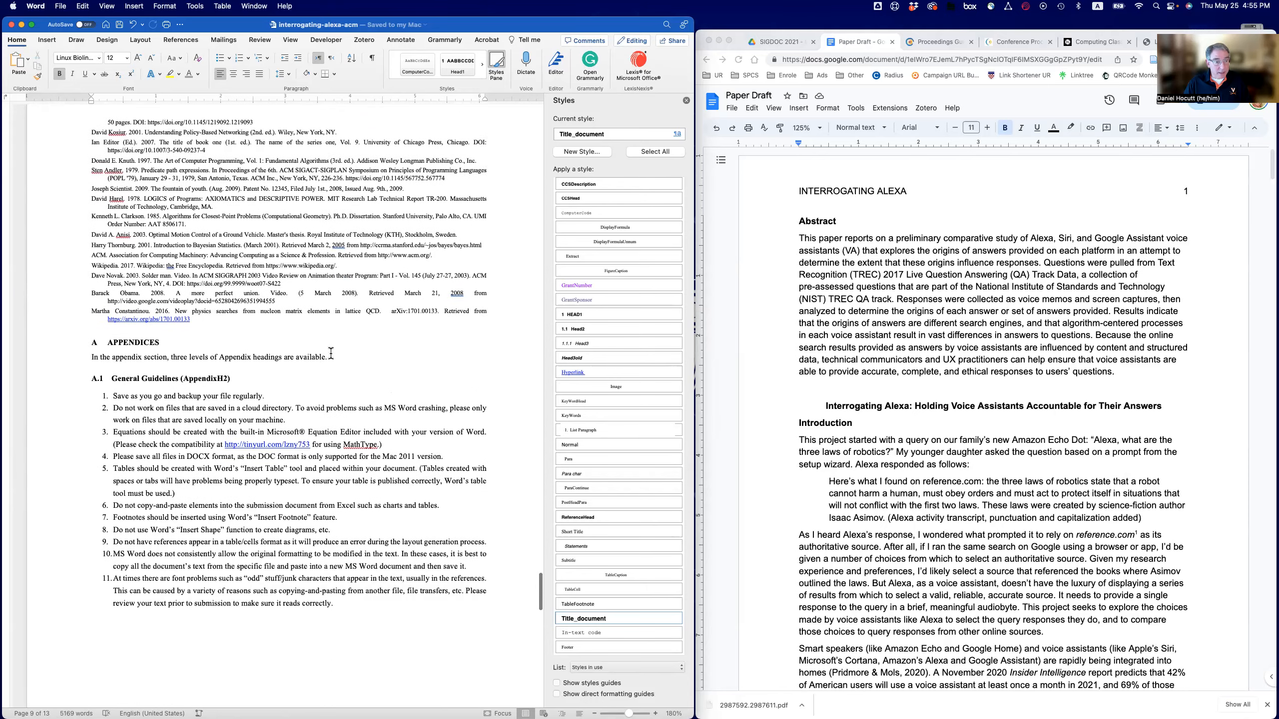
scroll(330, 353, "down", 9)
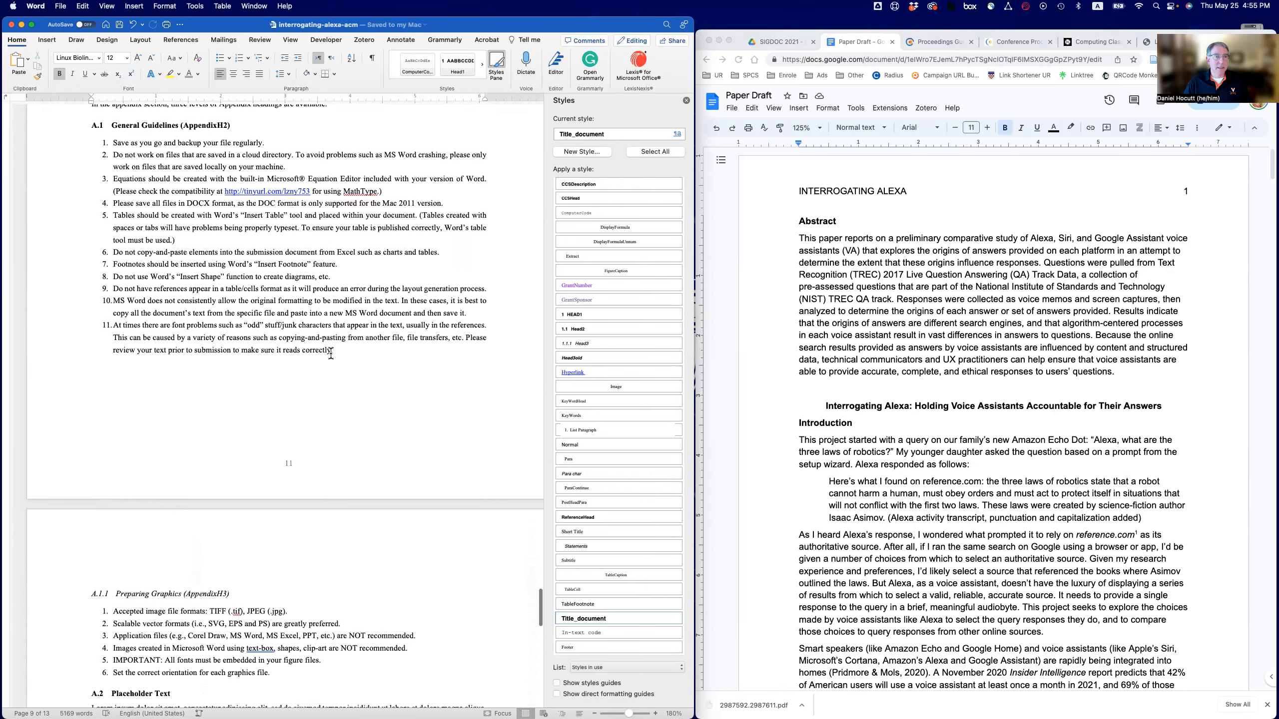
scroll(312, 382, "down", 7)
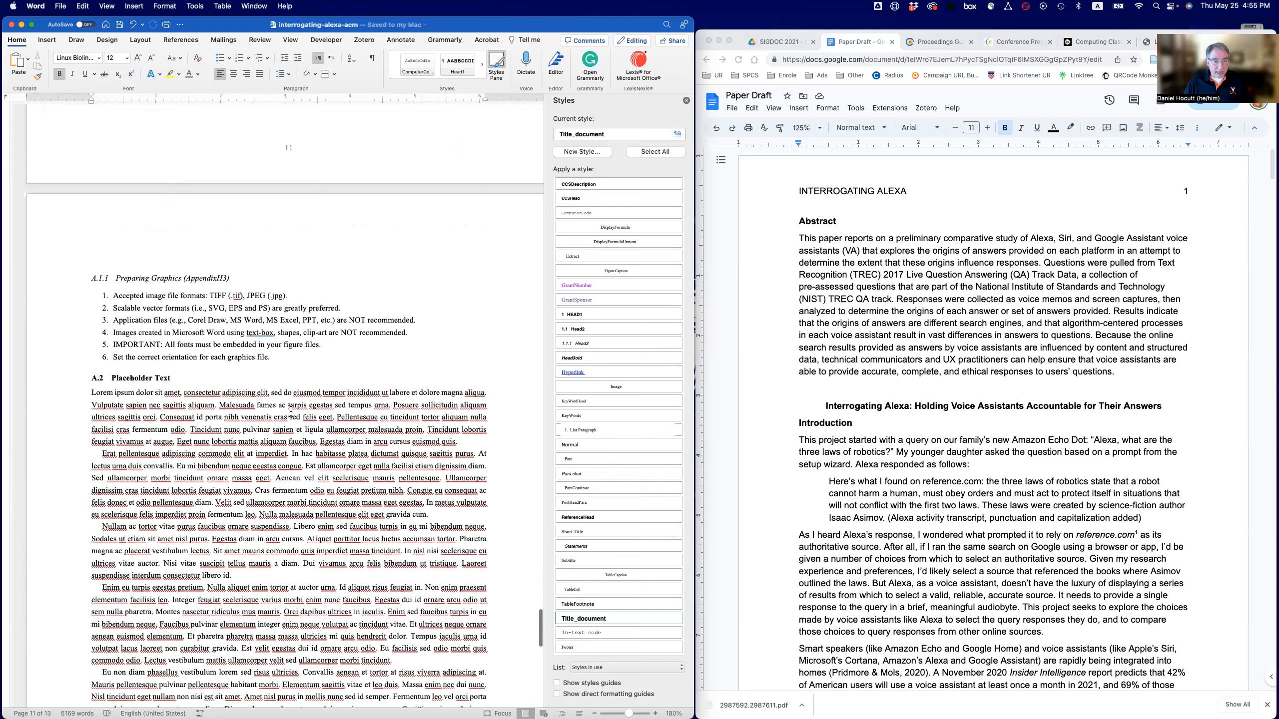
scroll(254, 433, "down", 8)
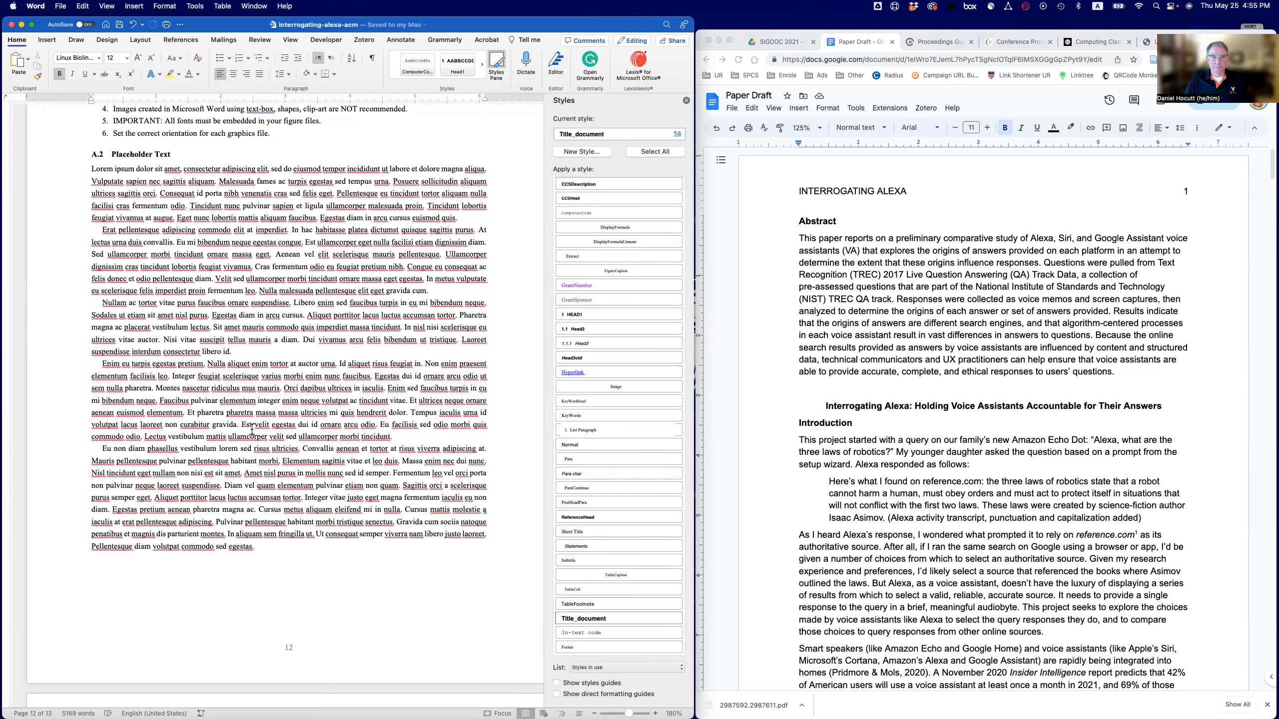
scroll(278, 434, "down", 1)
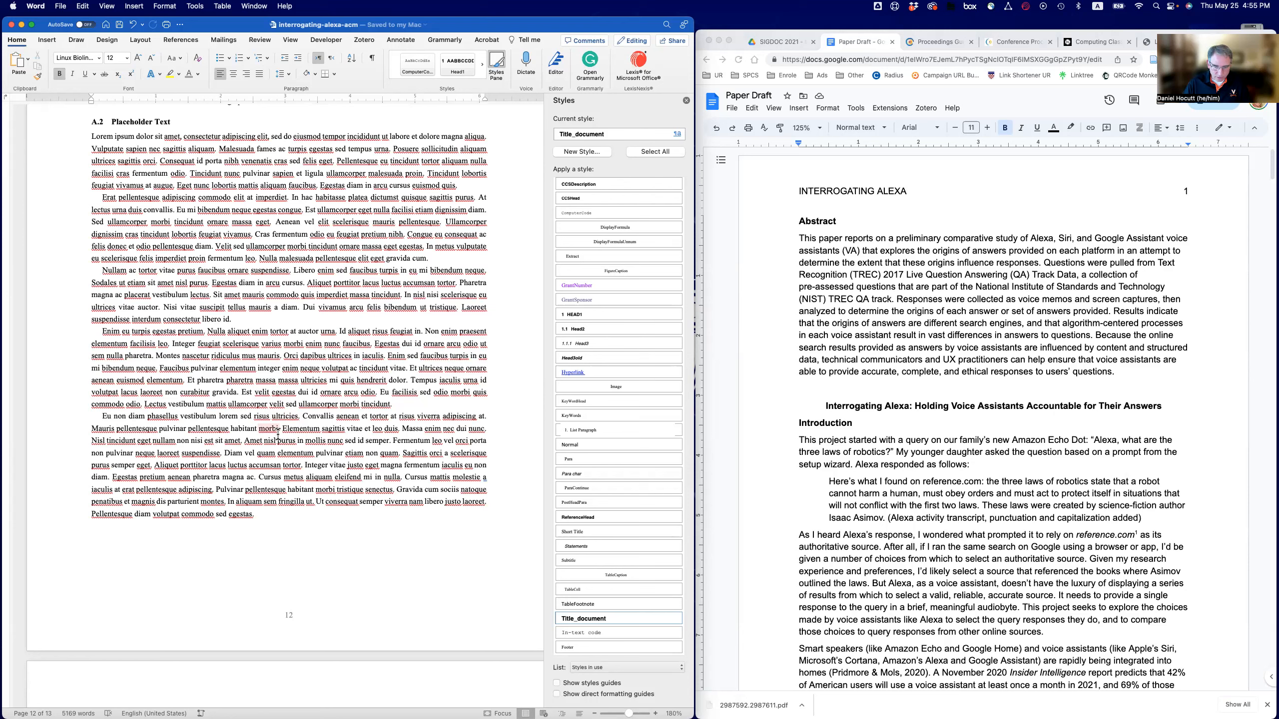
scroll(278, 435, "right", 1)
scroll(303, 456, "down", 1)
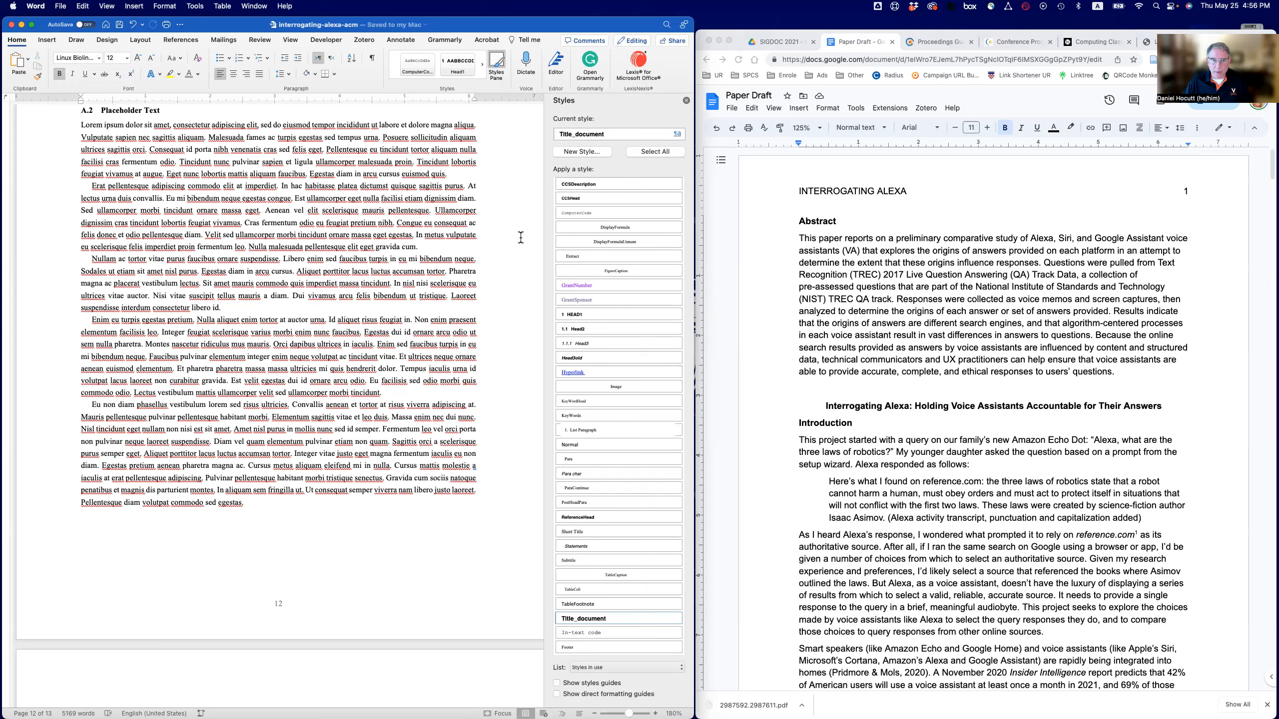
Return to page 1 and select the title through the third author's affiliation
scroll(524, 314, "up", 10)
scroll(524, 313, "up", 15)
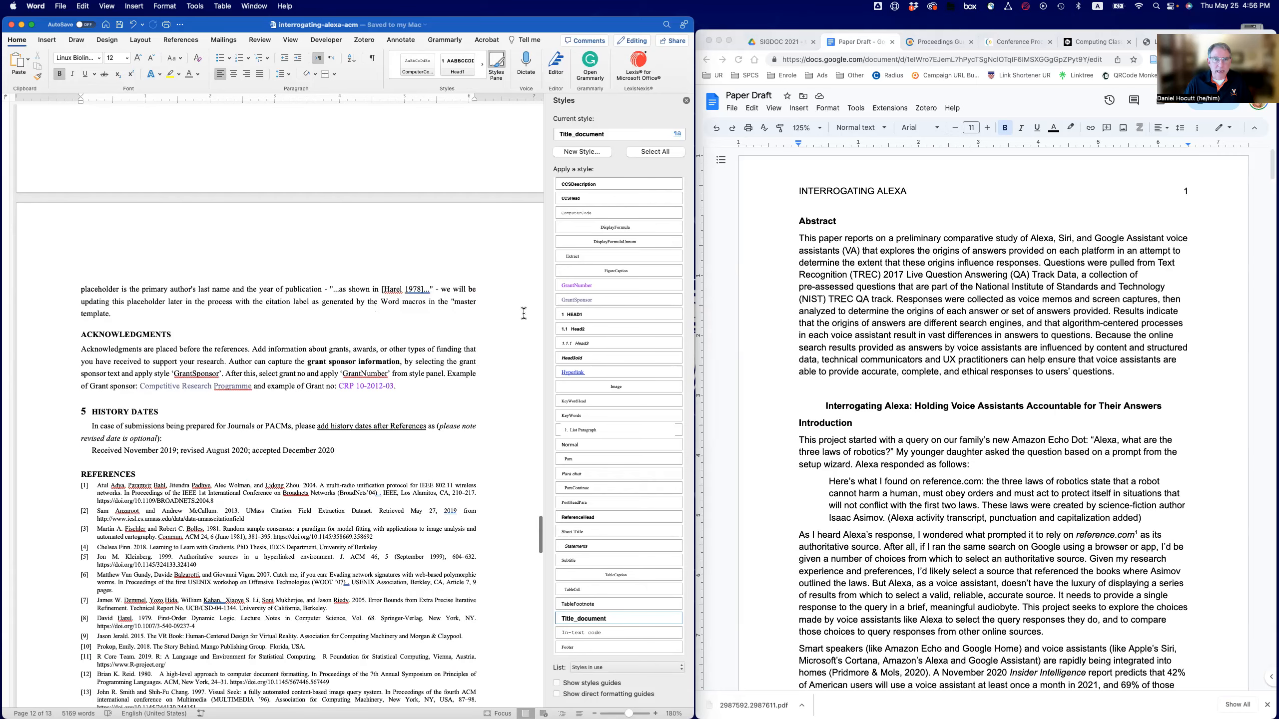
scroll(524, 313, "up", 20)
scroll(524, 314, "up", 15)
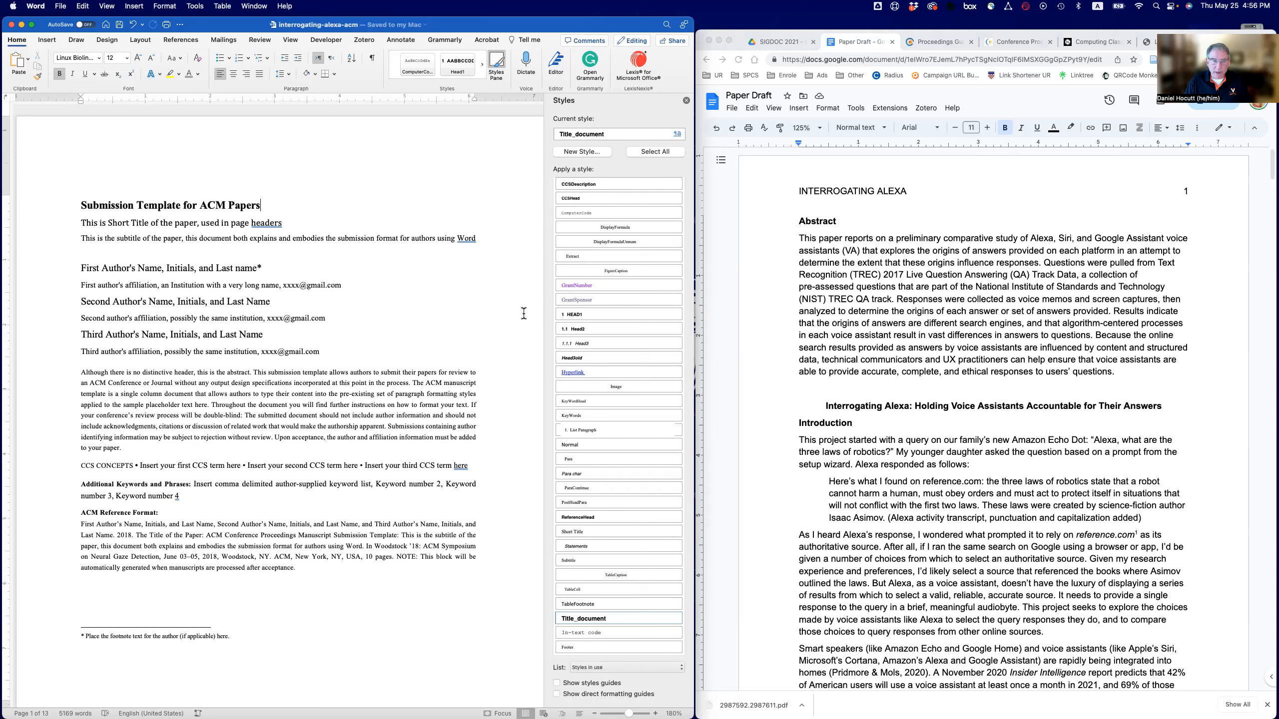
left_click_drag(66, 207, 77, 569)
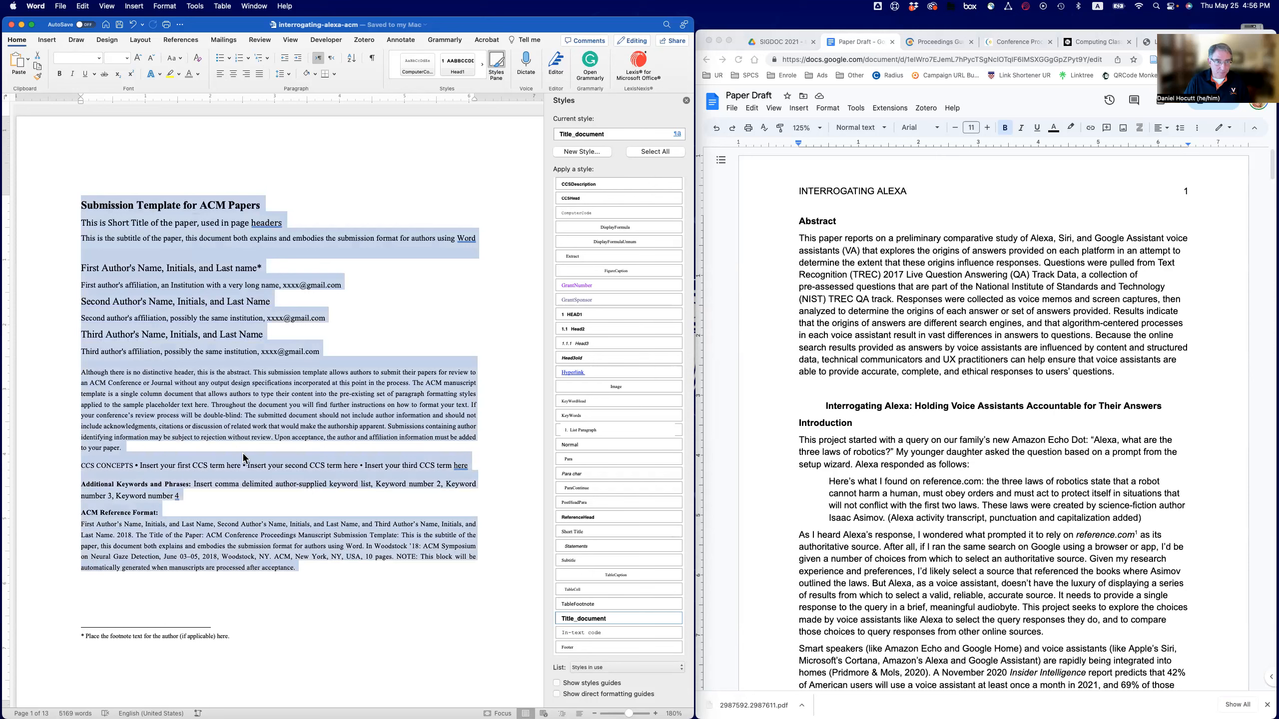
Deselect the front-matter lines, look over page 1, and bring up the View menu
left_click(354, 334)
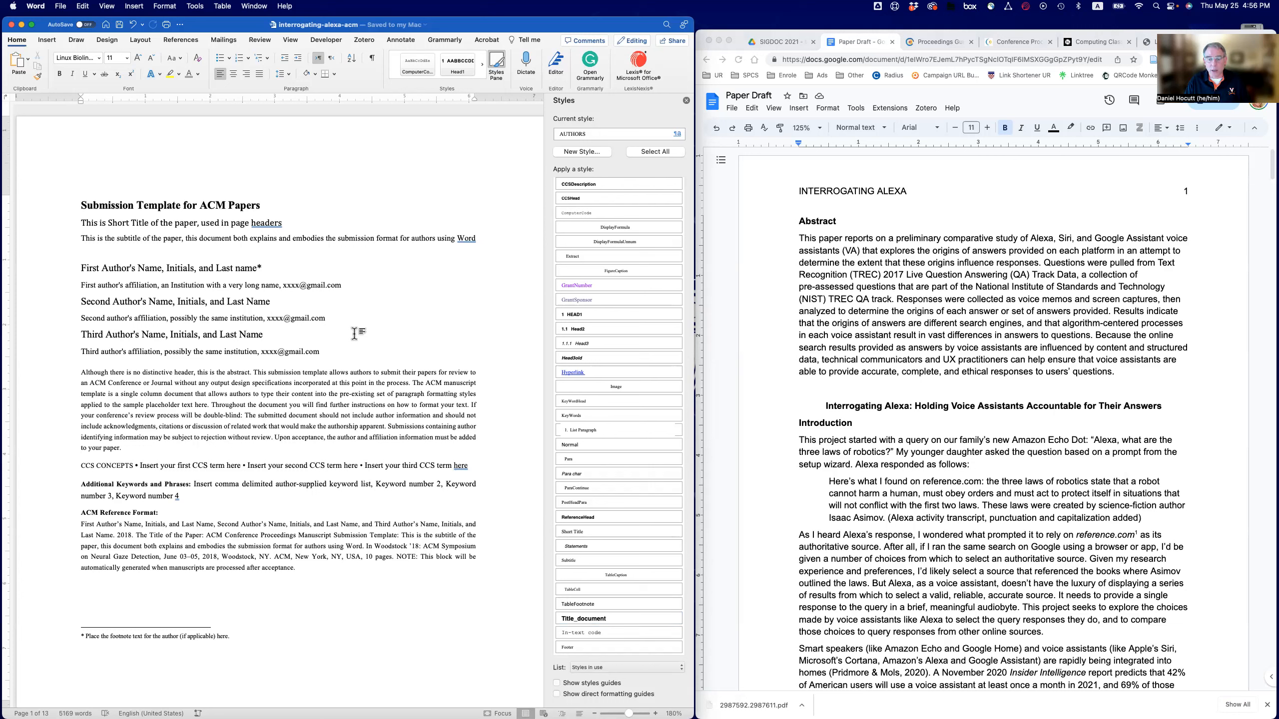
scroll(418, 431, "down", 1)
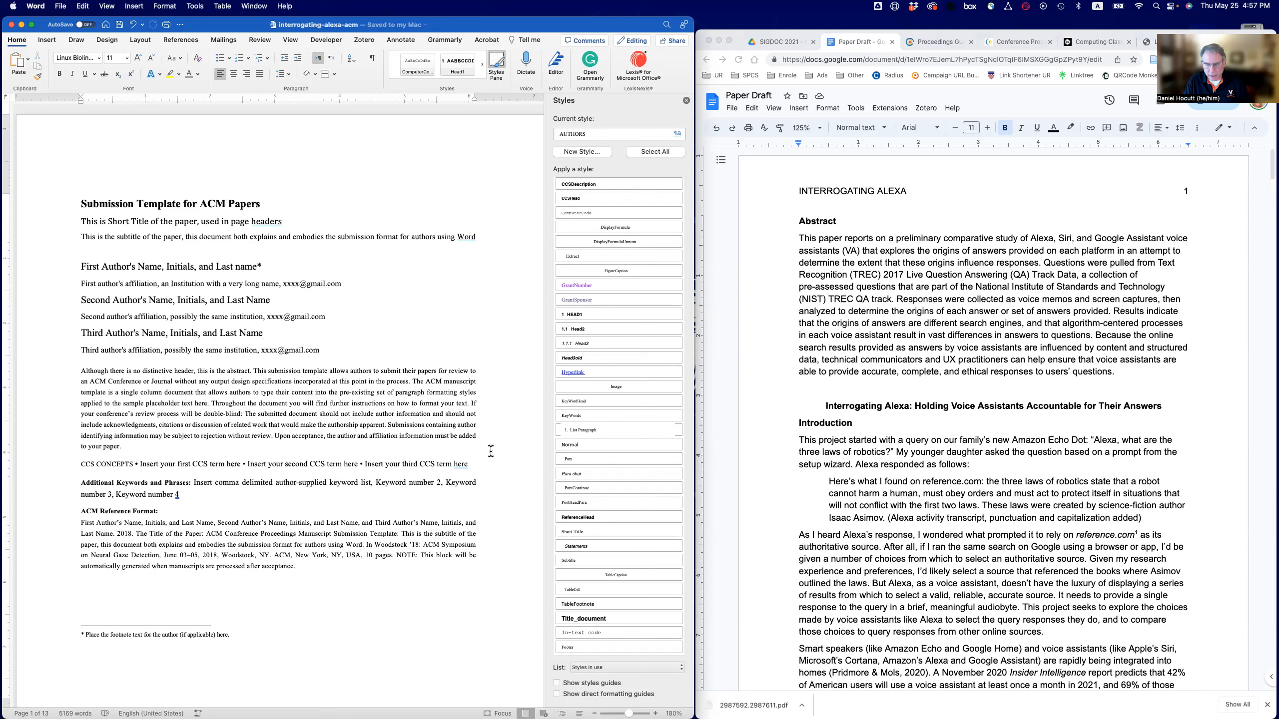
scroll(492, 451, "left", 2)
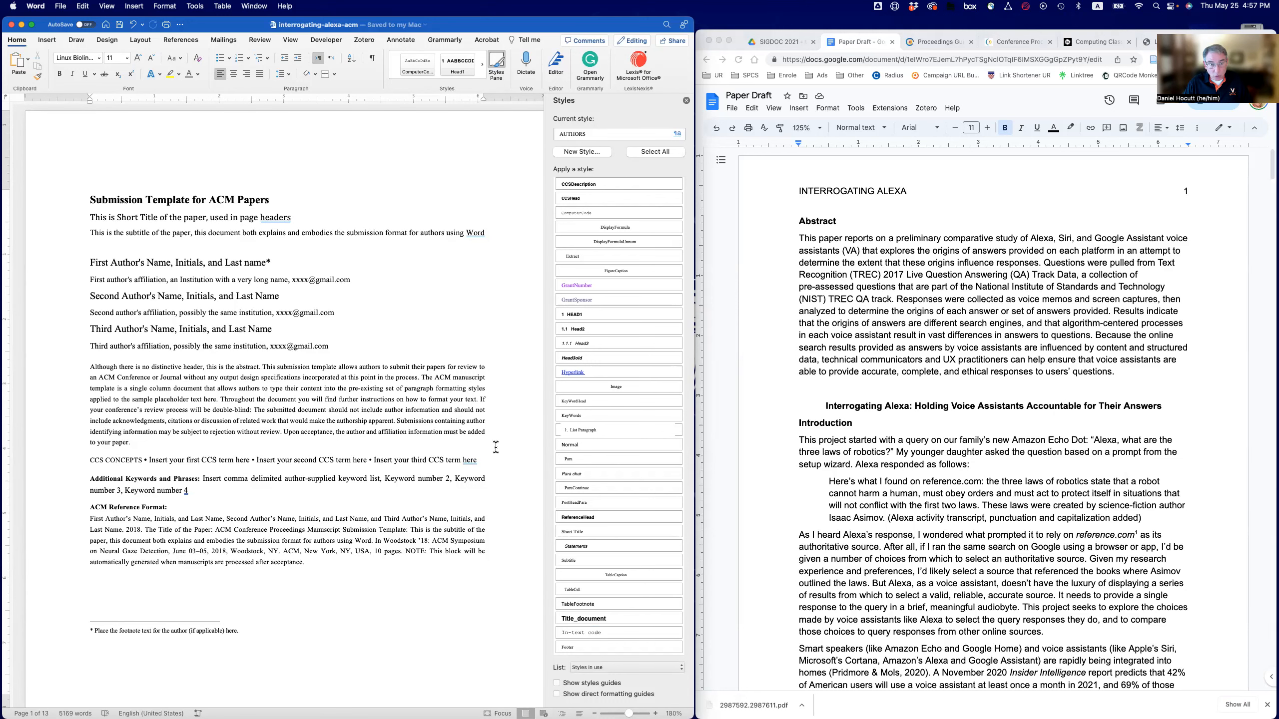
scroll(496, 447, "down", 3)
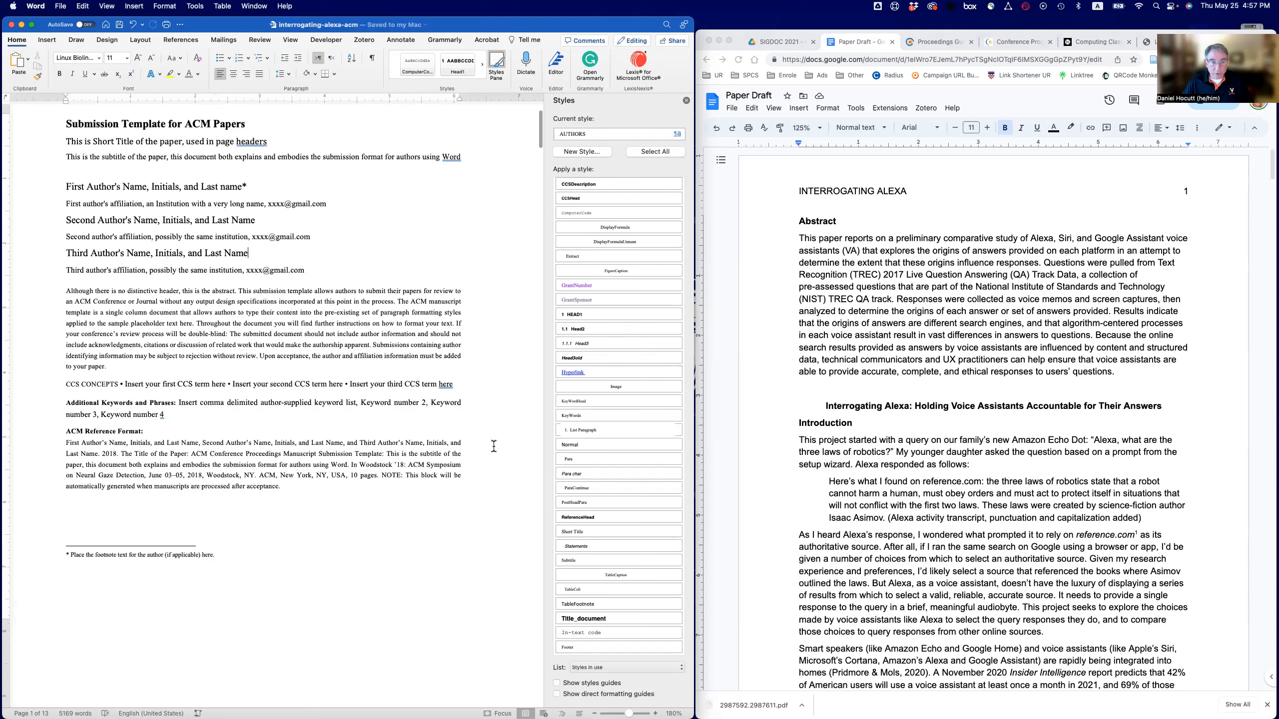
scroll(456, 428, "up", 3)
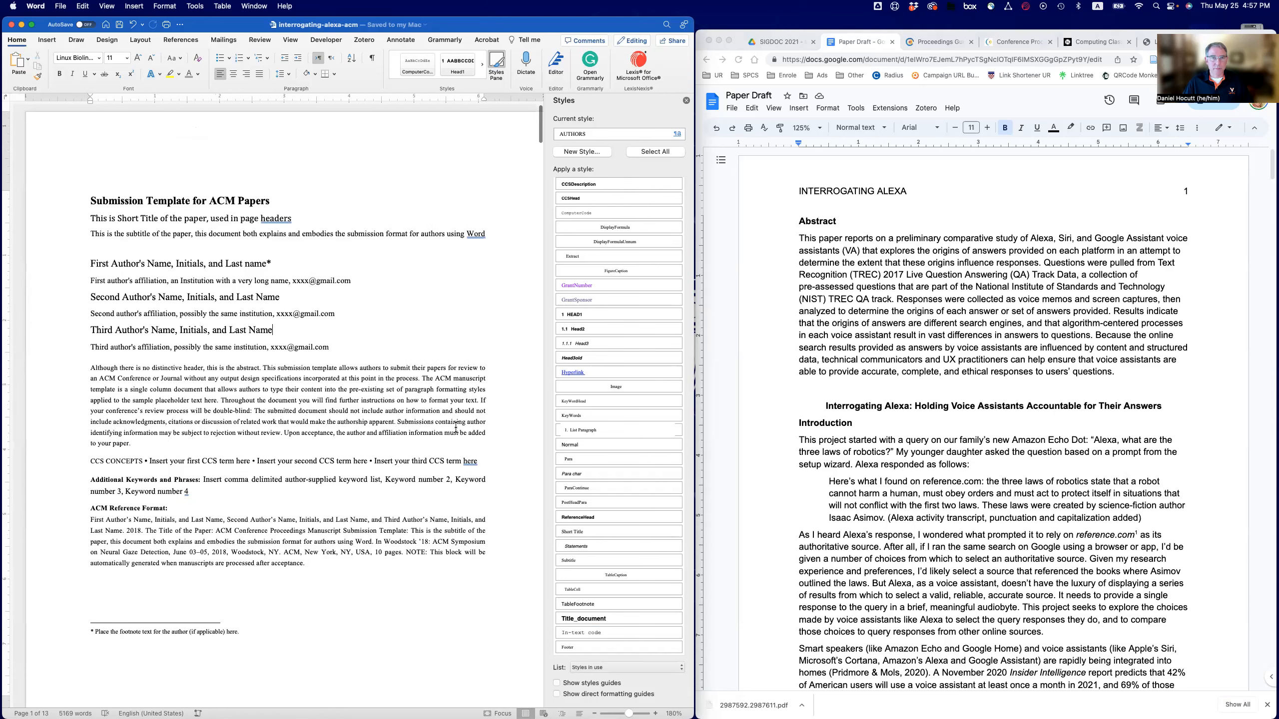
scroll(455, 428, "right", 1)
scroll(458, 428, "up", 1)
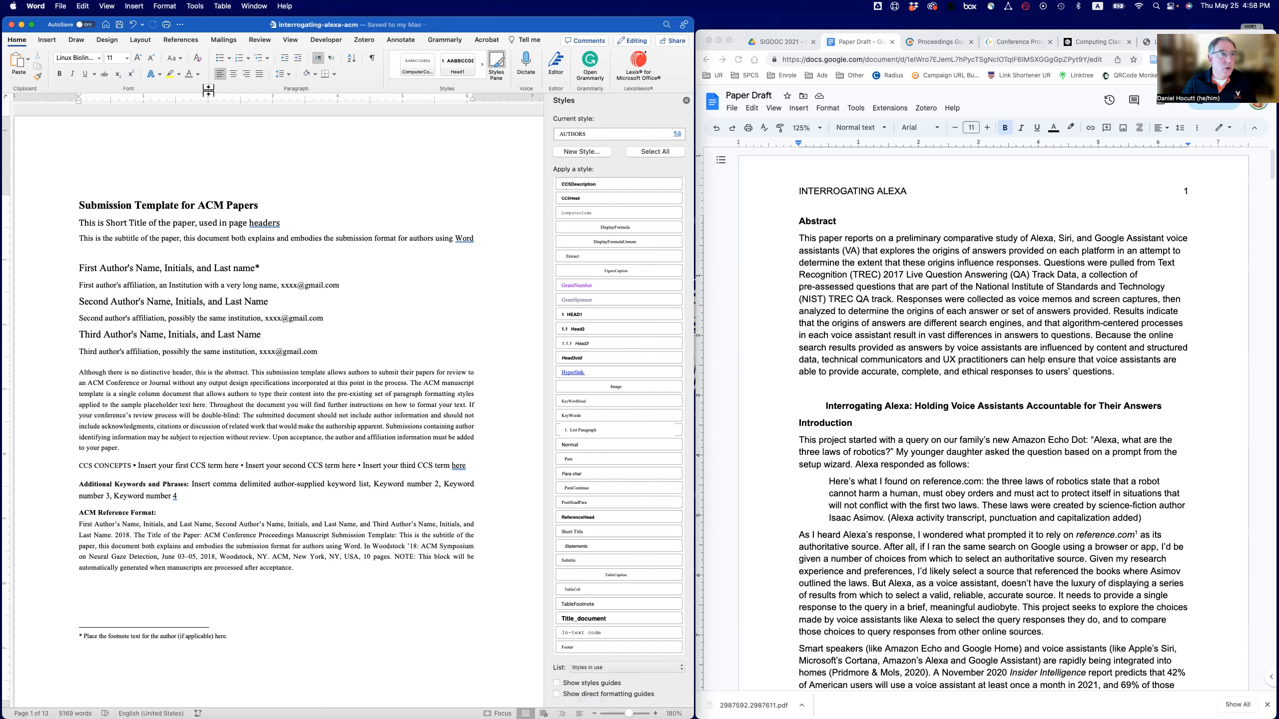
left_click(109, 11)
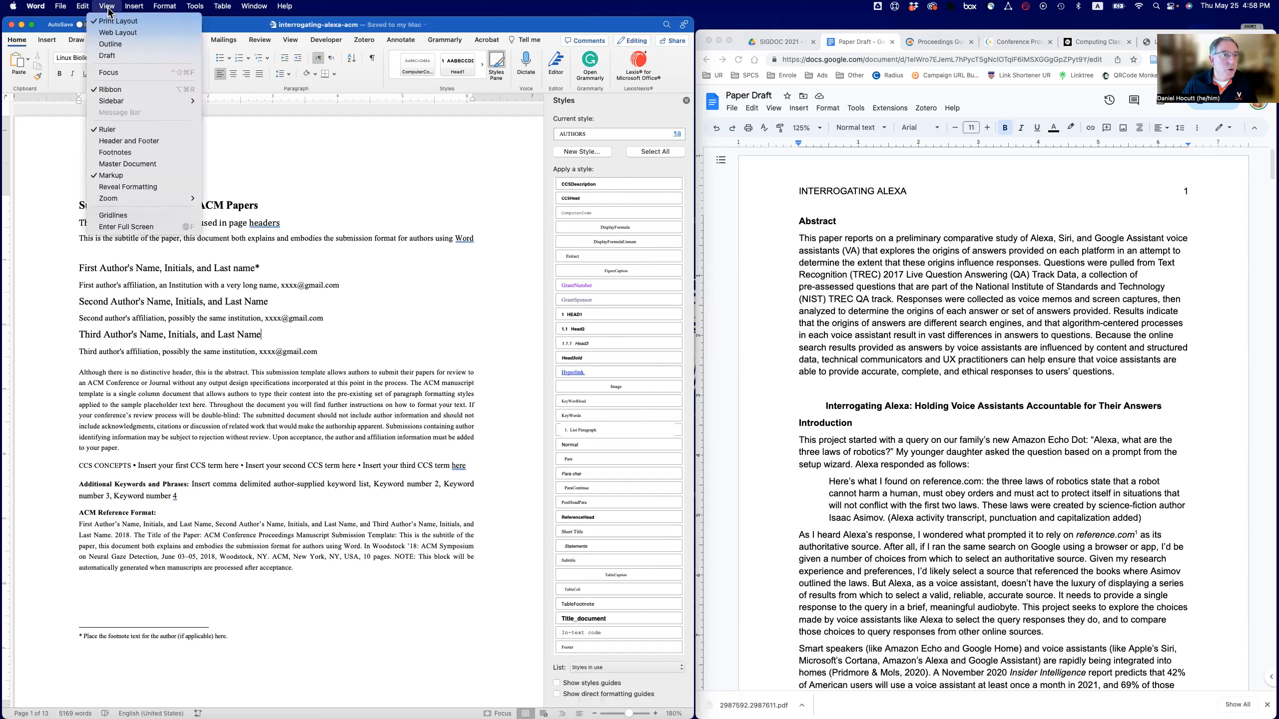
left_click(107, 56)
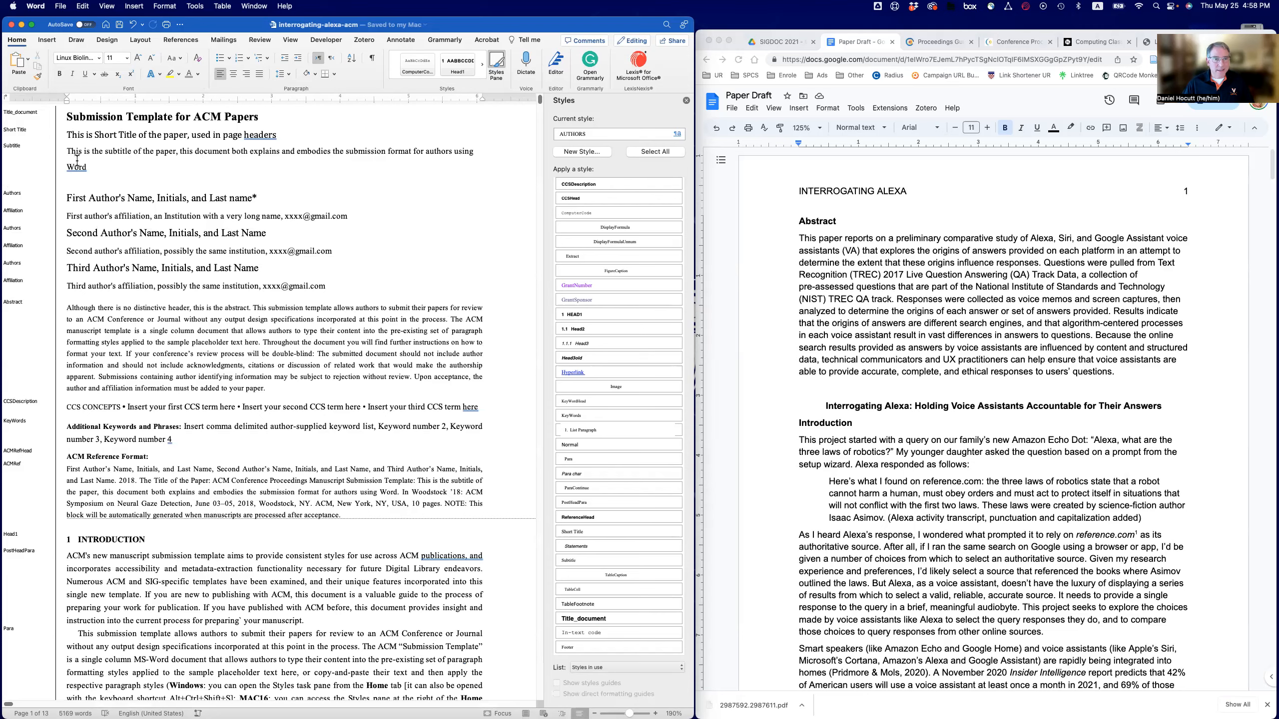
scroll(96, 313, "down", 10)
scroll(98, 312, "down", 10)
scroll(98, 312, "up", 8)
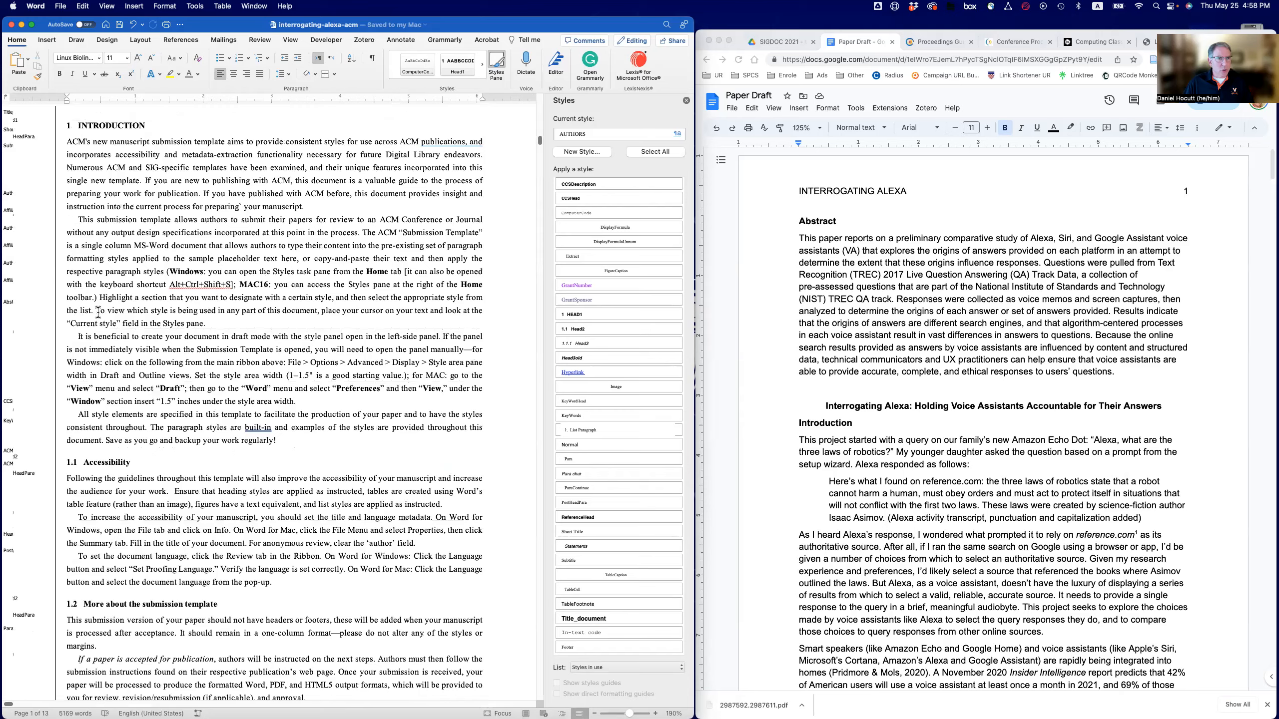
scroll(145, 238, "down", 10)
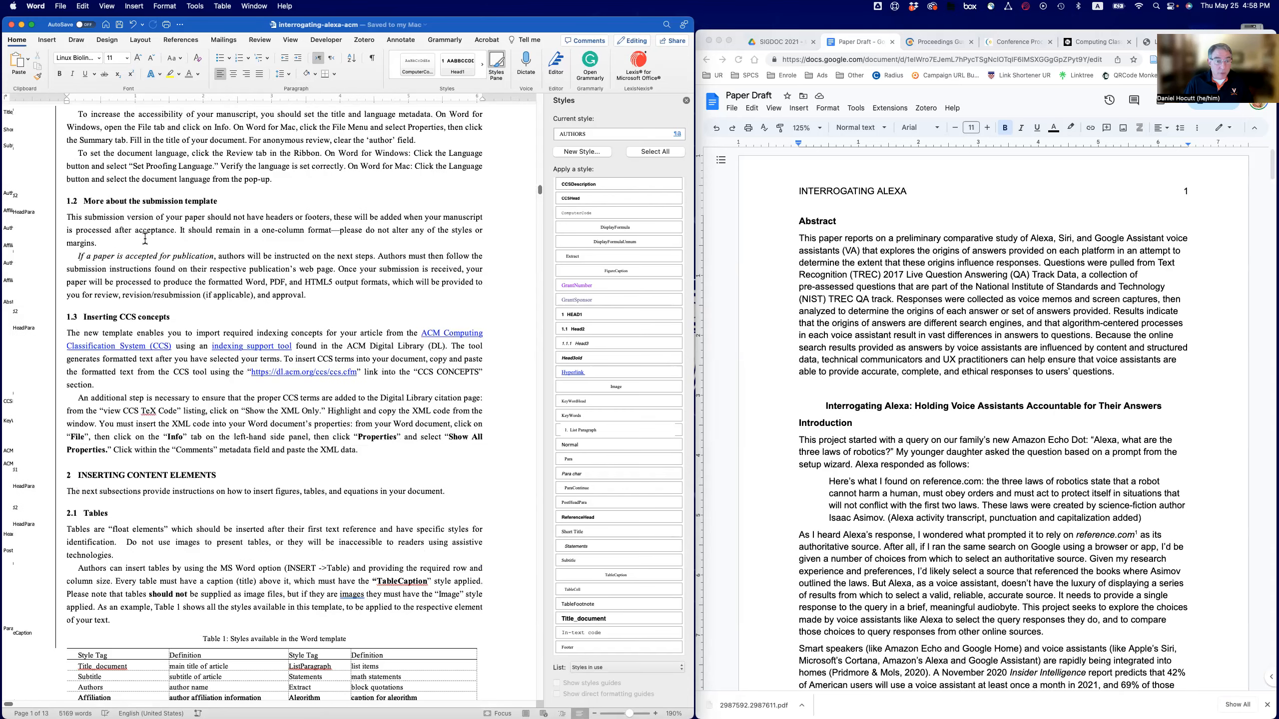
scroll(145, 239, "down", 7)
scroll(145, 239, "down", 12)
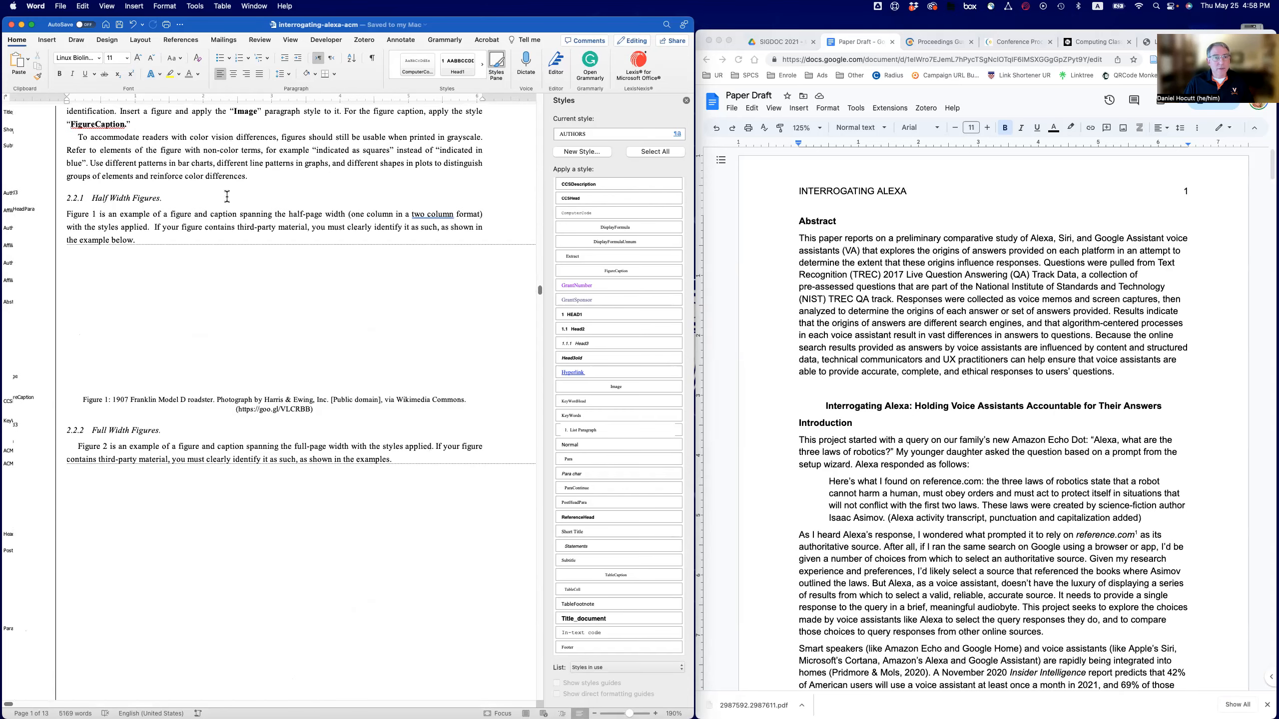
scroll(228, 196, "down", 3)
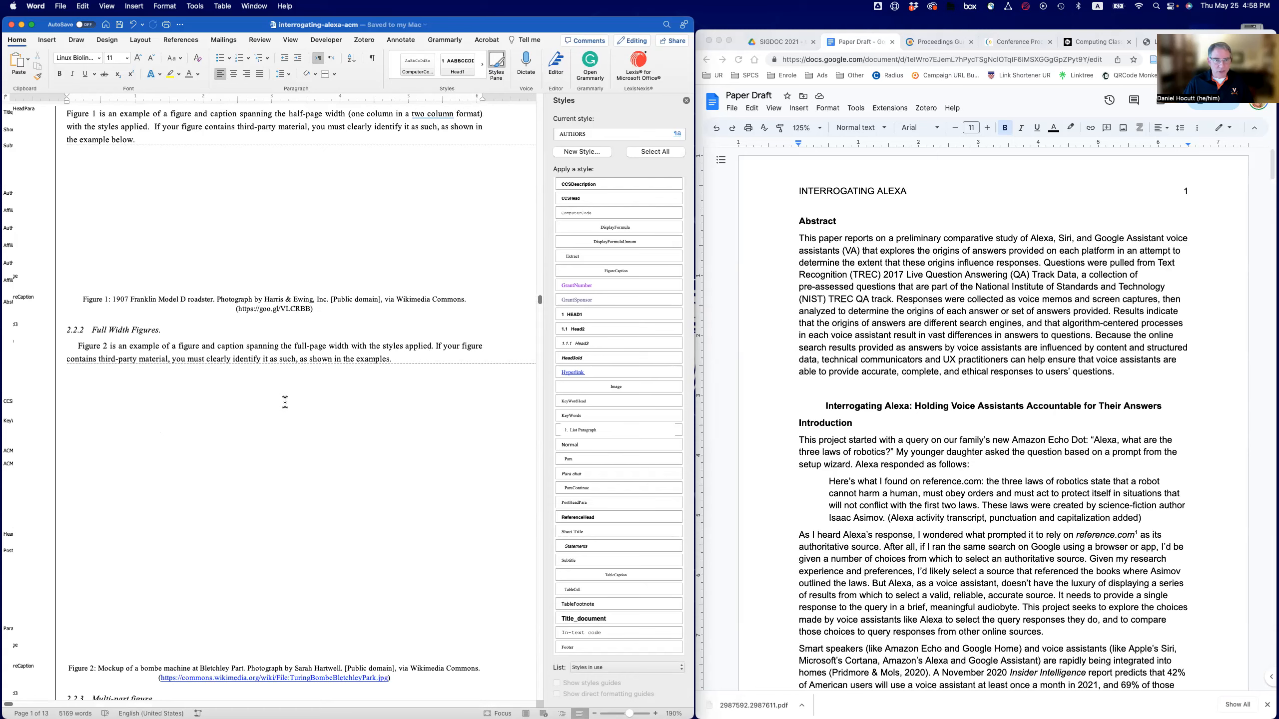
scroll(285, 403, "down", 10)
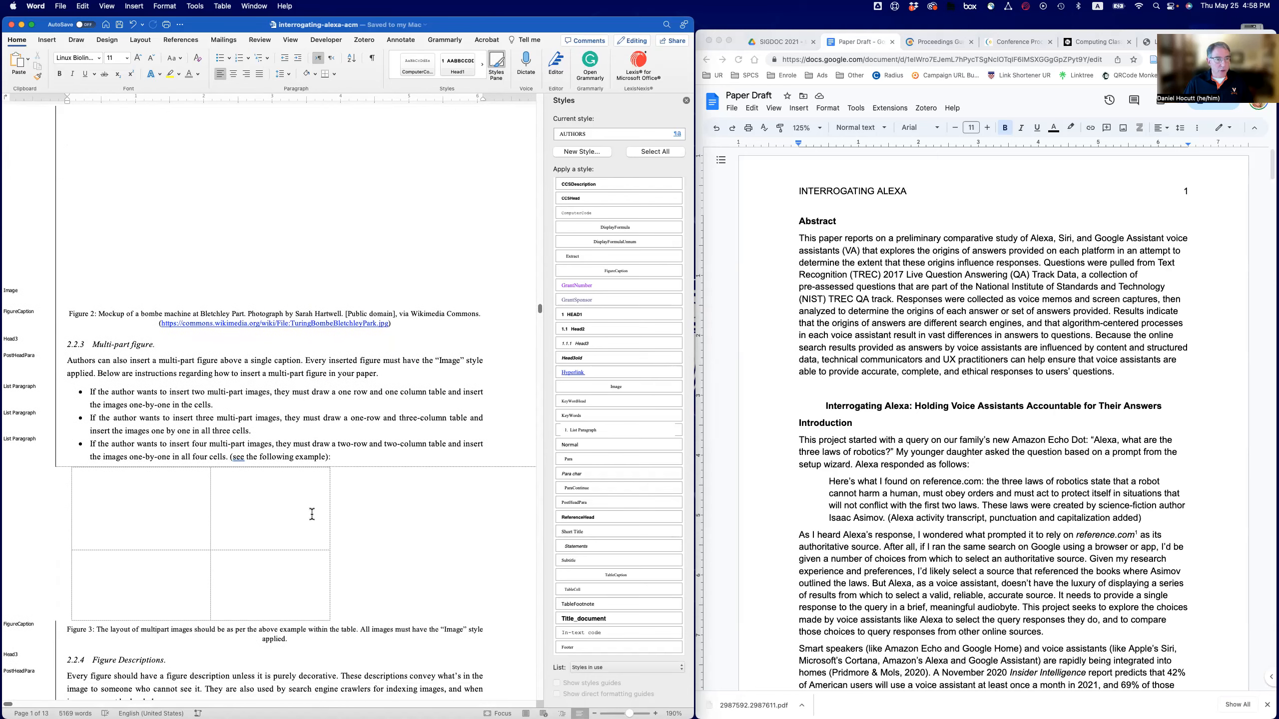
scroll(262, 522, "up", 20)
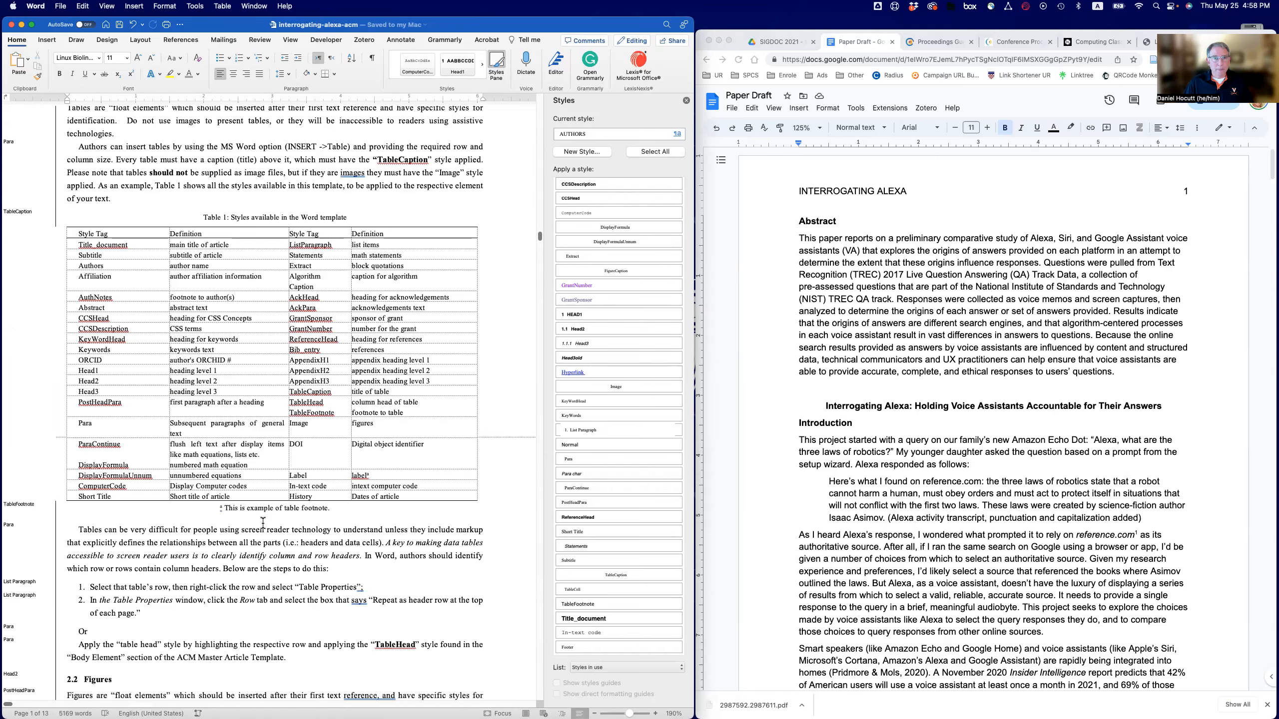
scroll(262, 523, "up", 20)
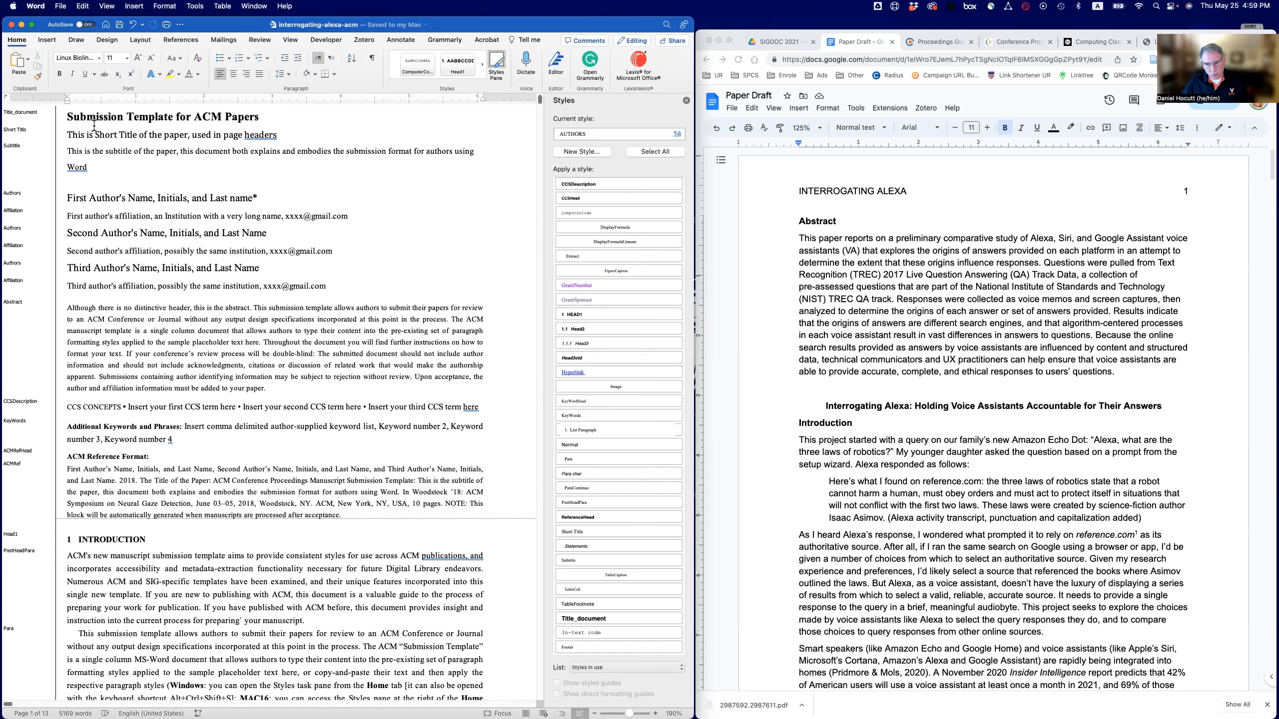
Set the Style area width in Word's View preferences to 1.8 inches
left_click(35, 7)
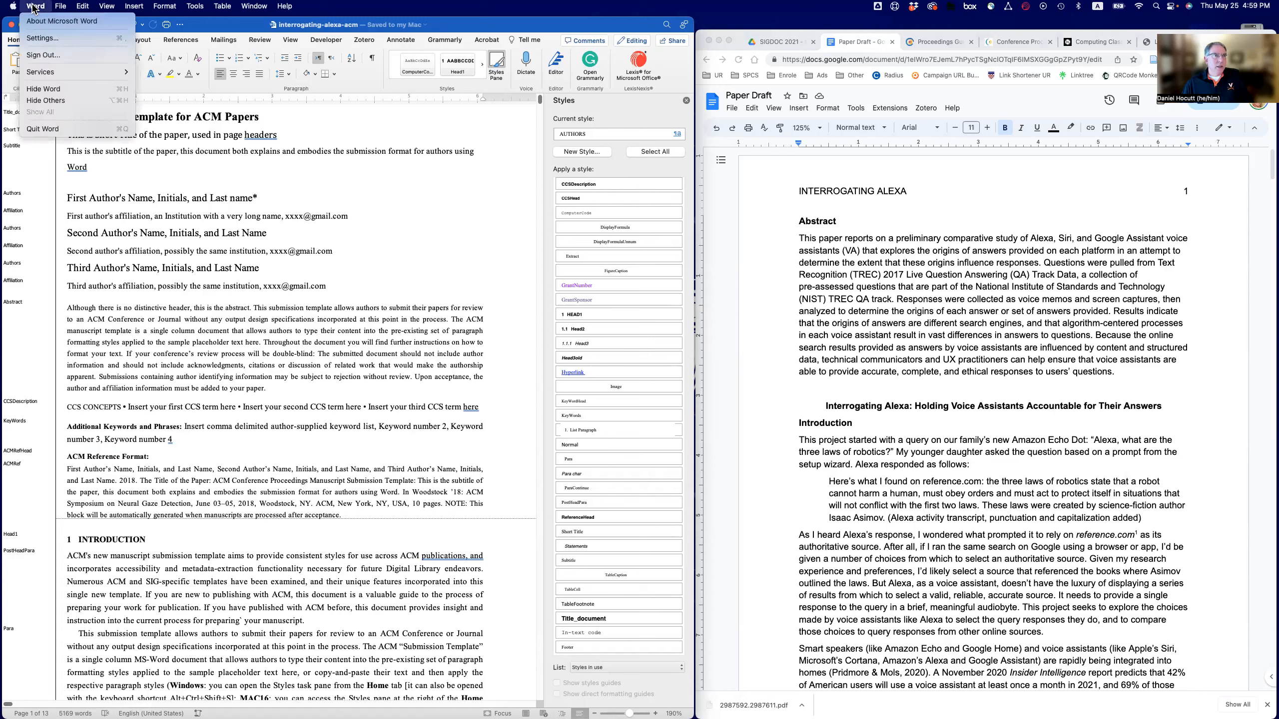
left_click(41, 39)
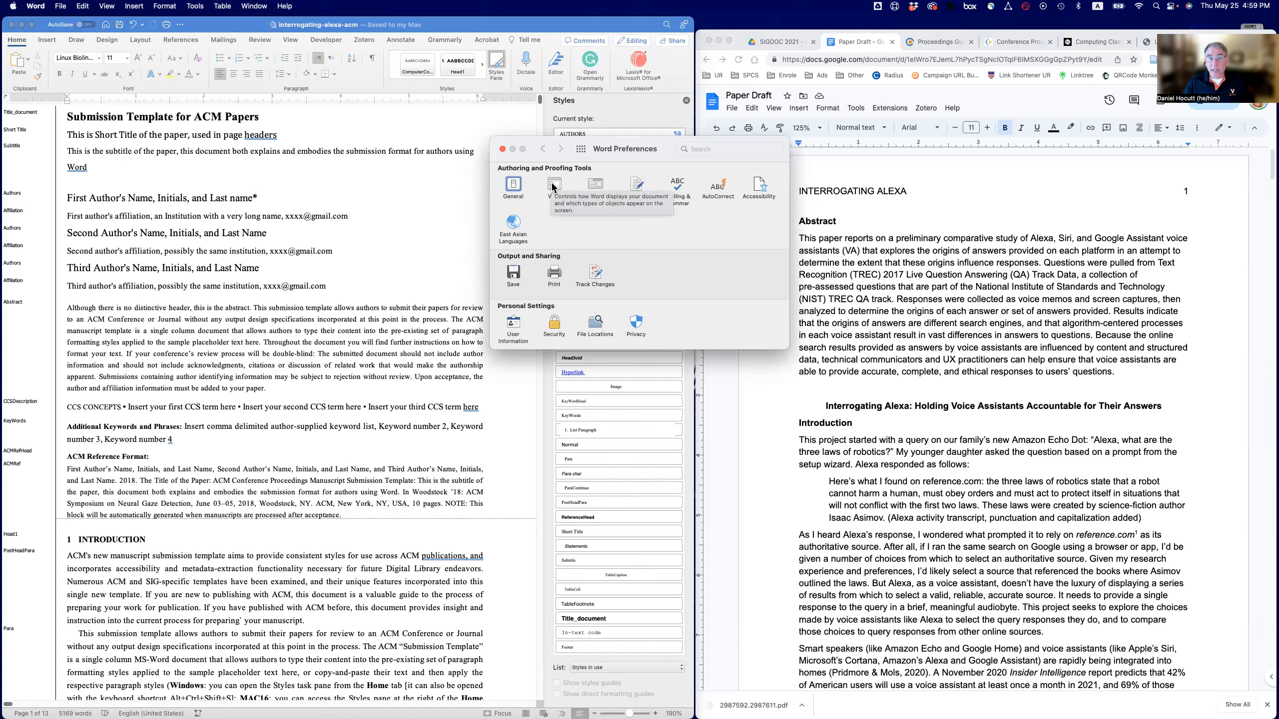
left_click(553, 186)
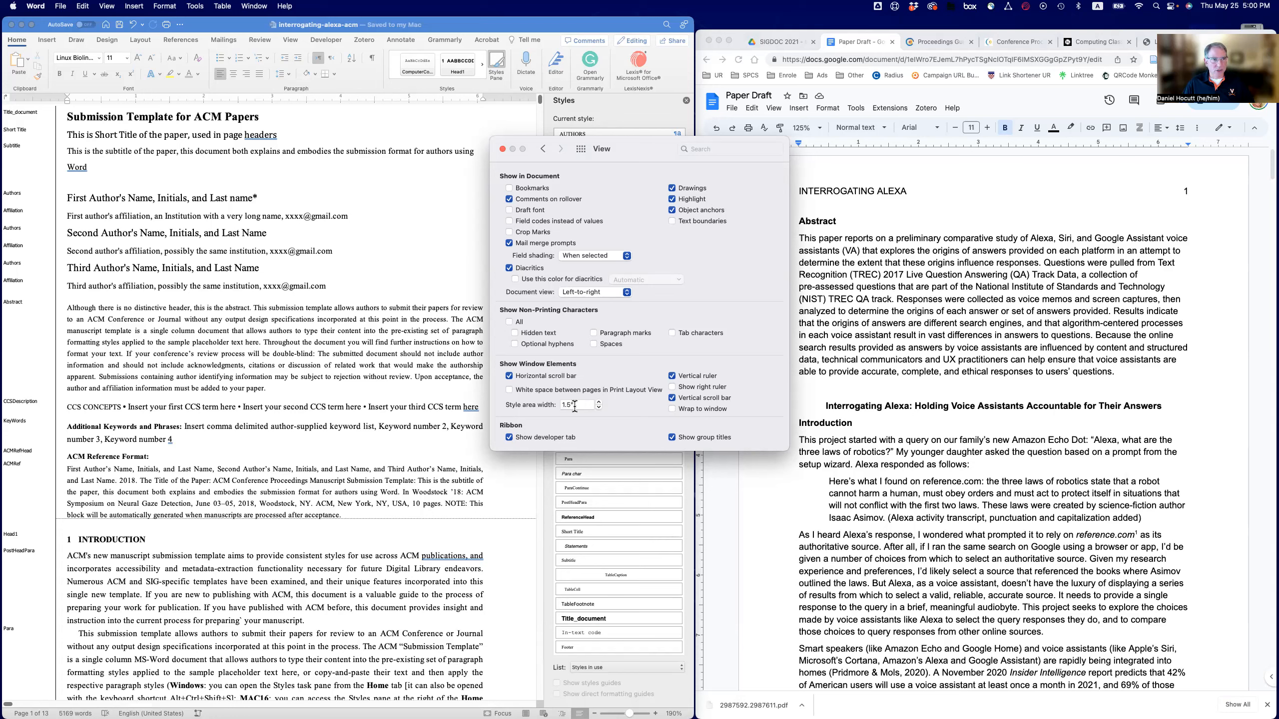
left_click(599, 404)
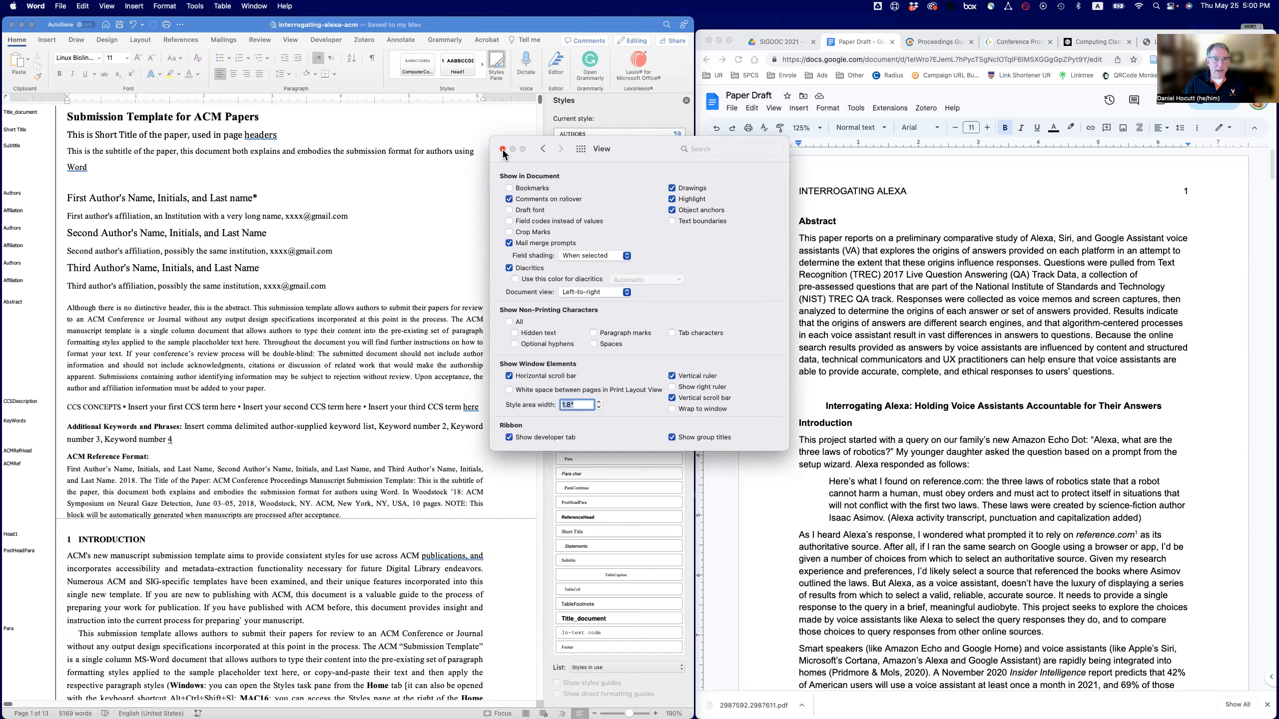
left_click(503, 150)
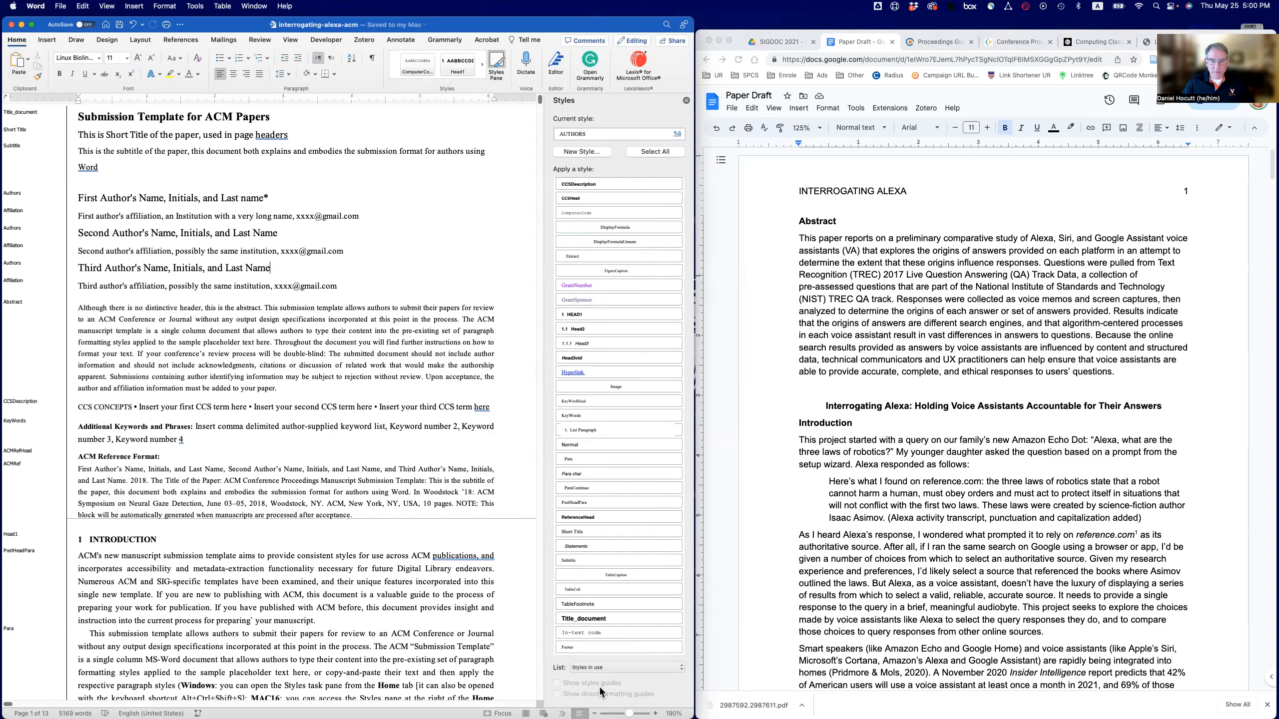
left_click(593, 665)
left_click(602, 671)
scroll(623, 546, "up", 1)
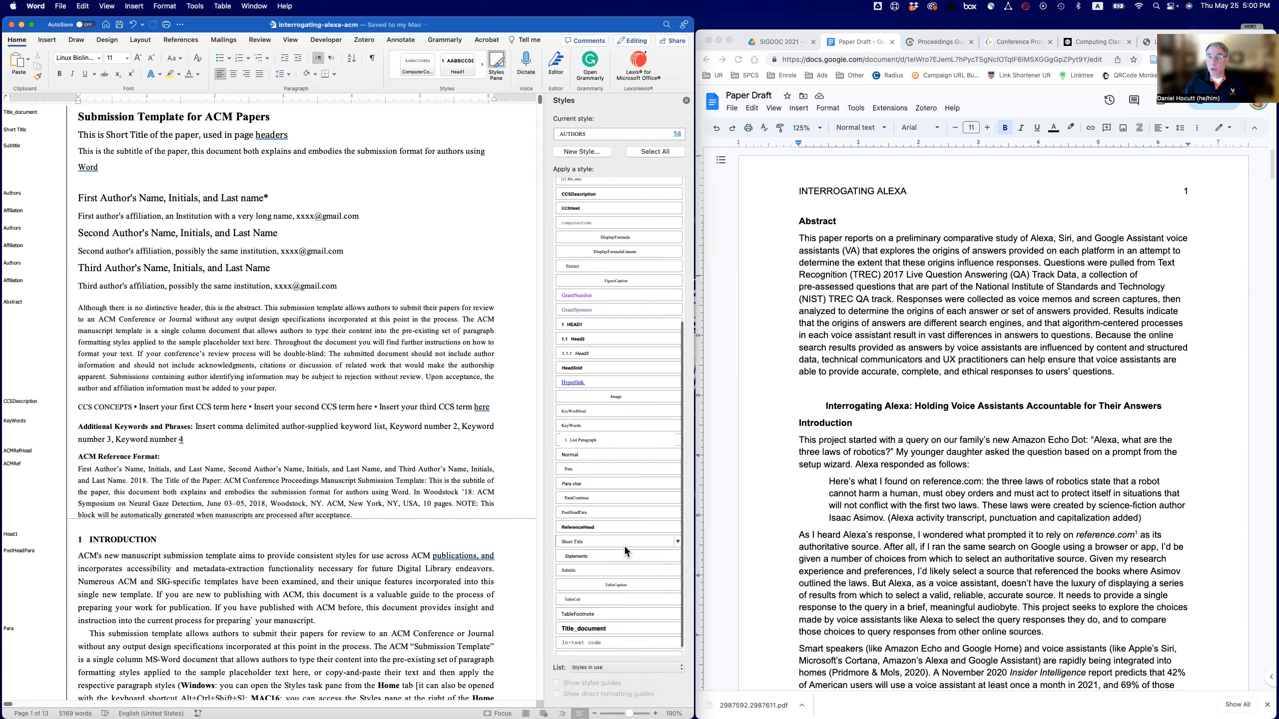
scroll(624, 545, "up", 5)
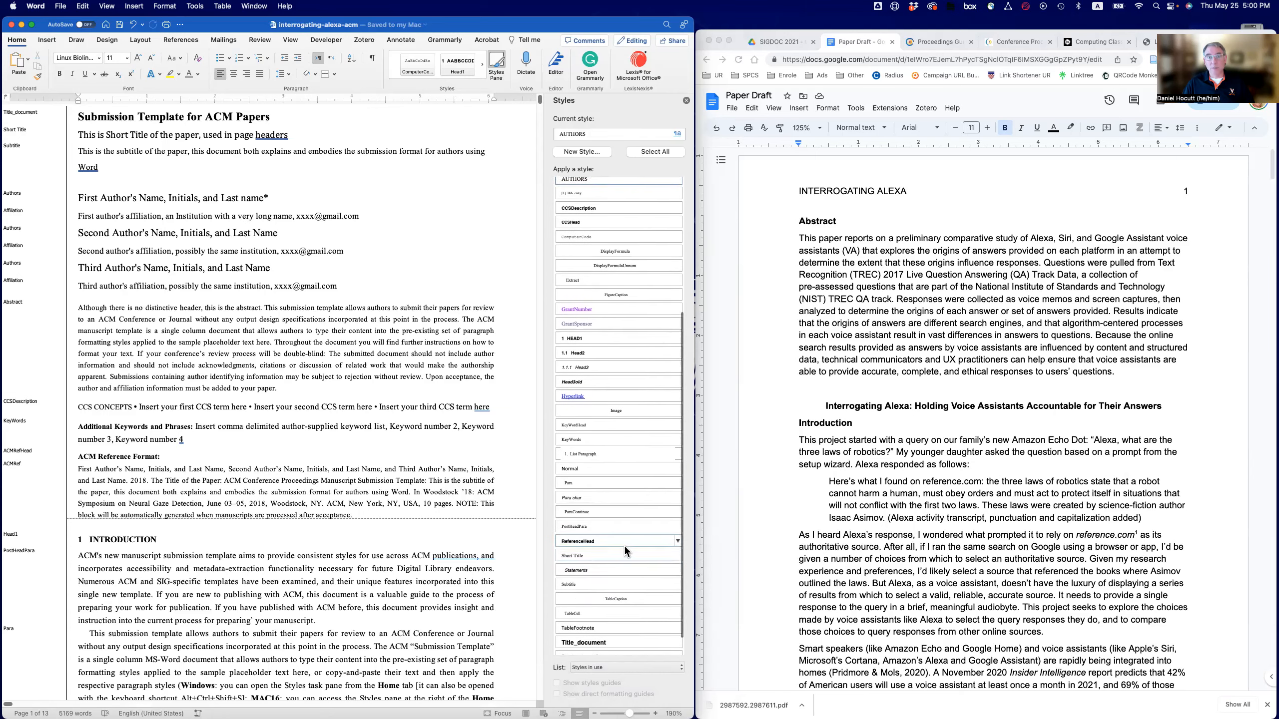
scroll(623, 545, "up", 3)
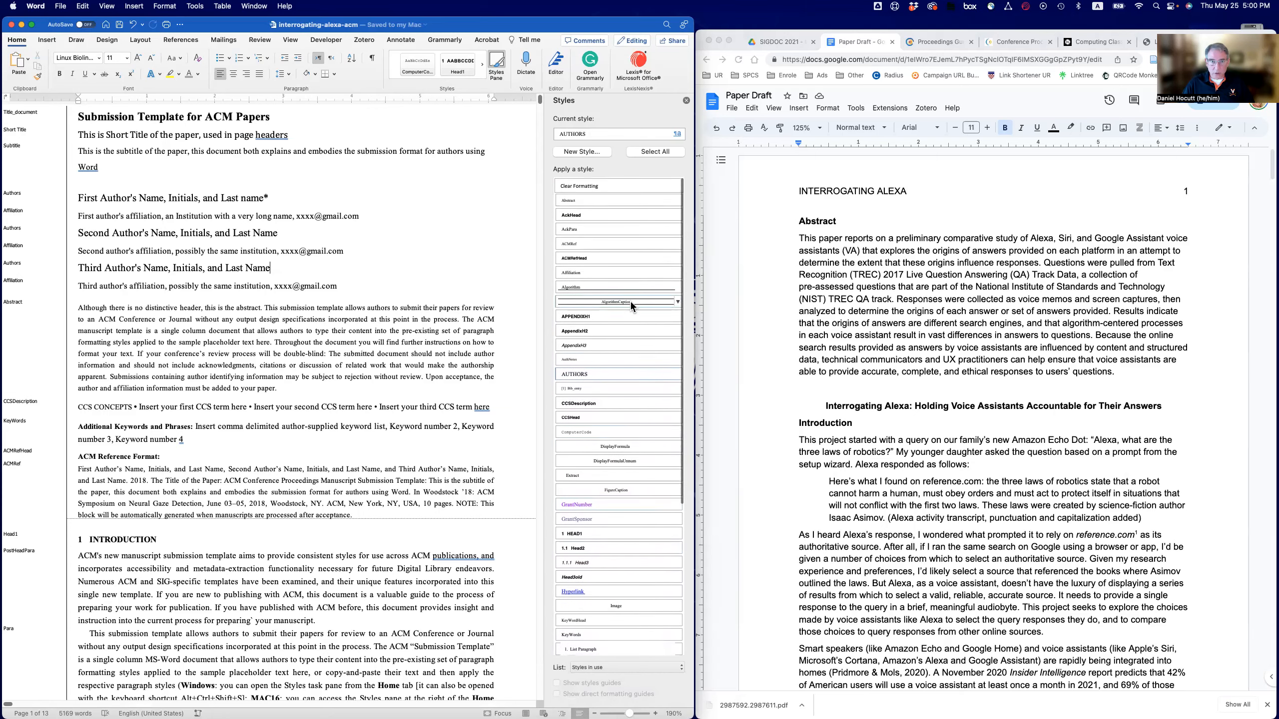
scroll(423, 475, "down", 15)
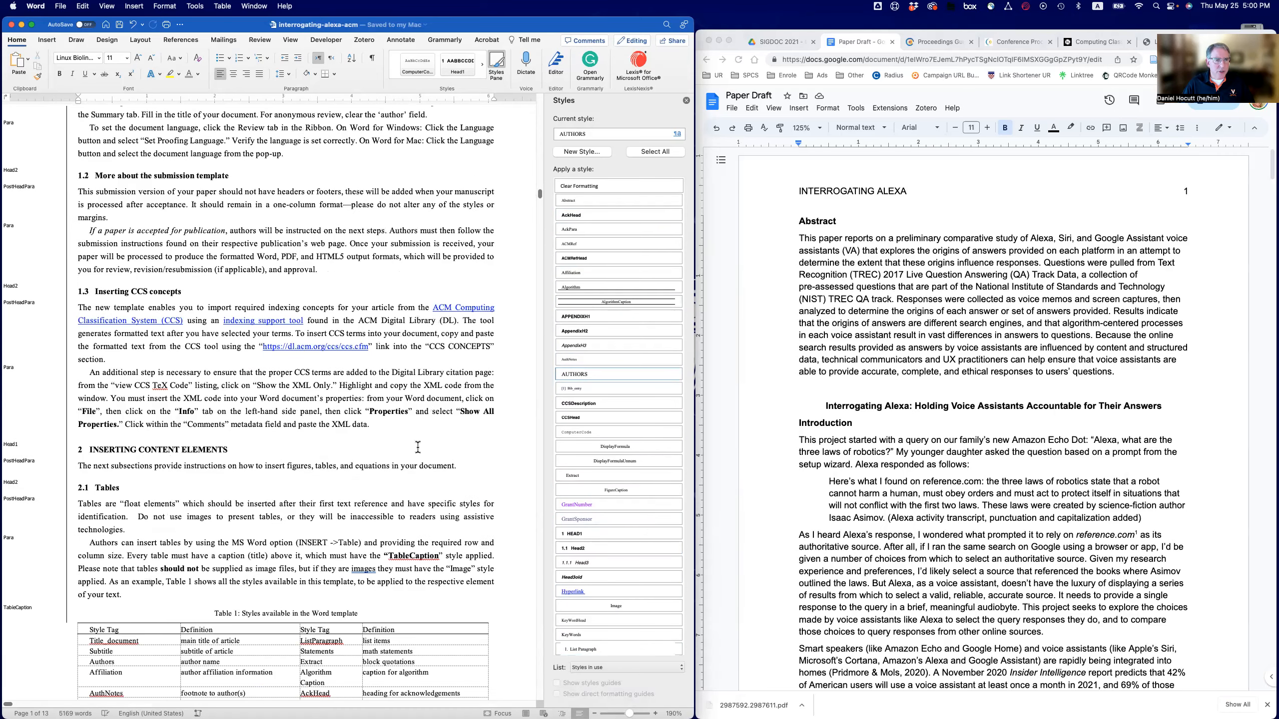
scroll(89, 310, "down", 5)
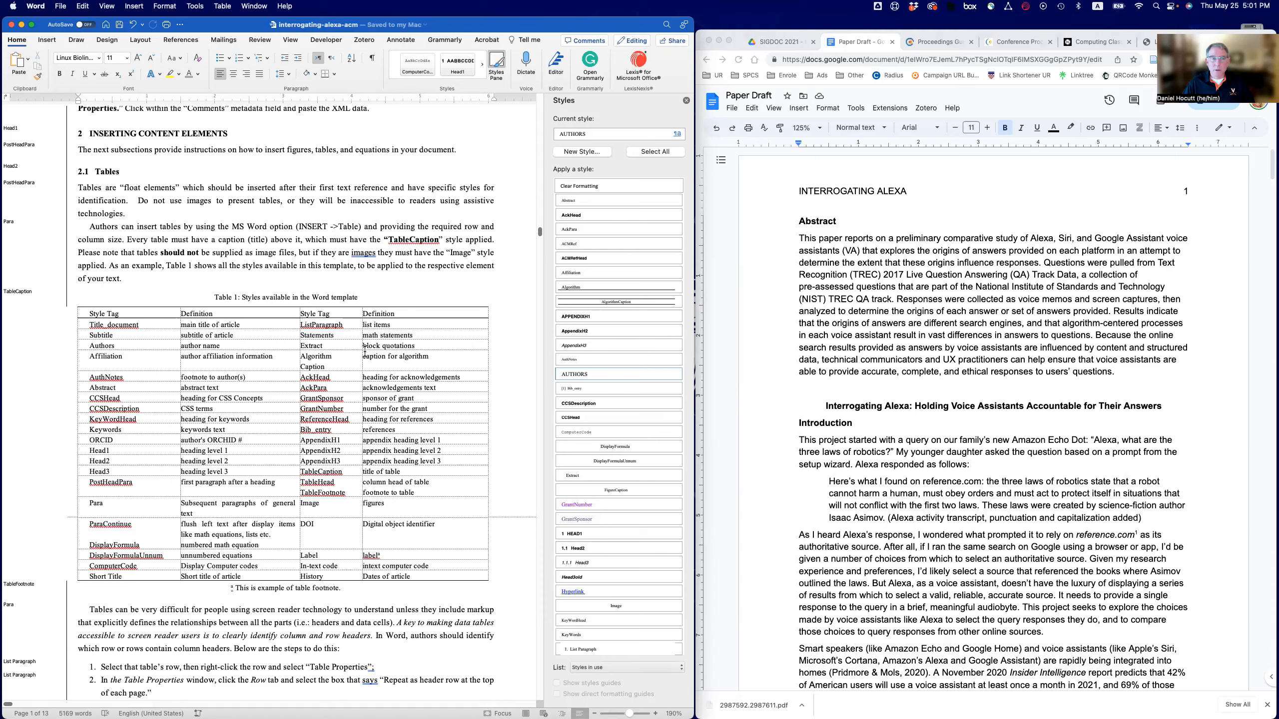
scroll(365, 351, "up", 15)
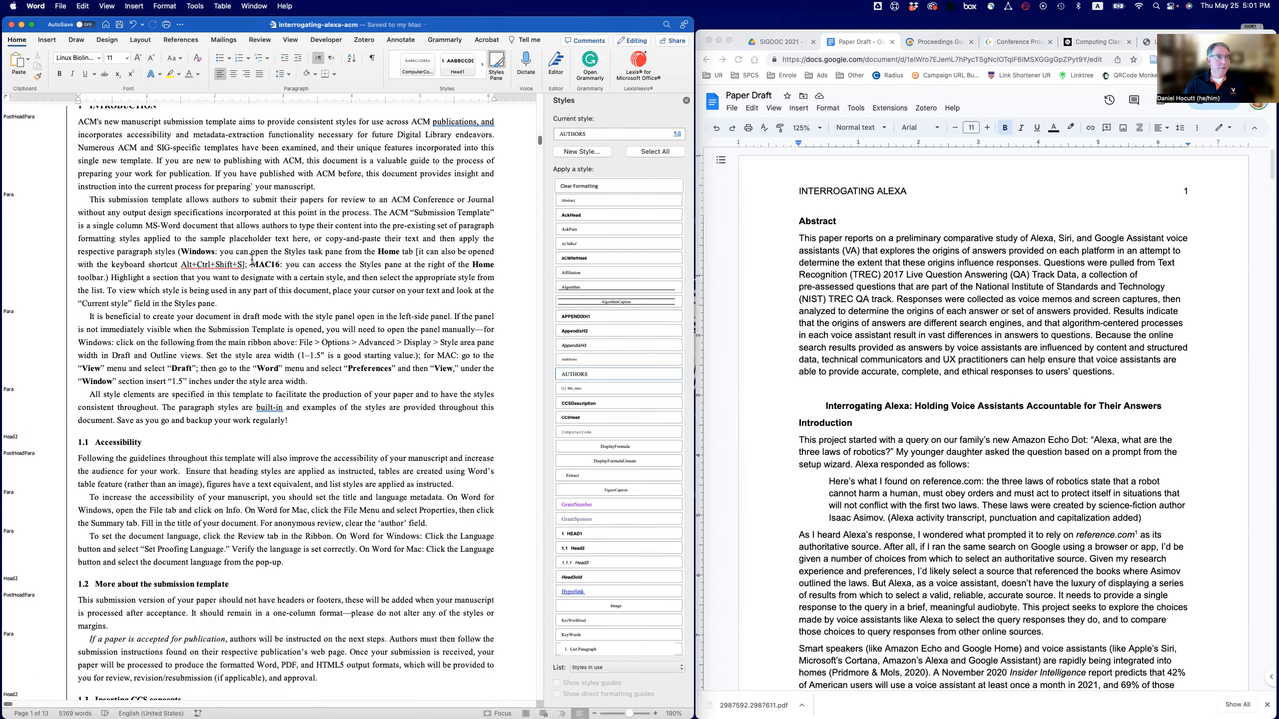
scroll(251, 259, "up", 10)
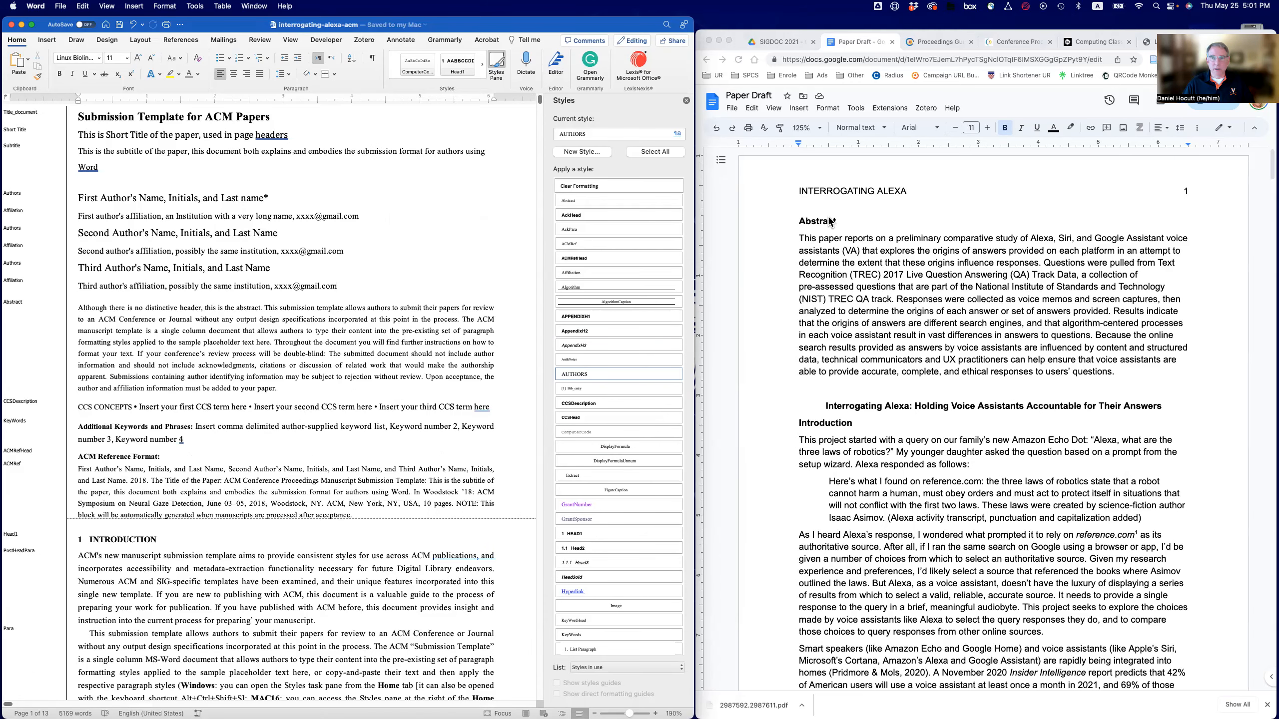
Copy the paper title from the Google Doc and paste it over the placeholder title
left_click(827, 406)
left_click_drag(826, 406, 853, 420)
key("super+c")
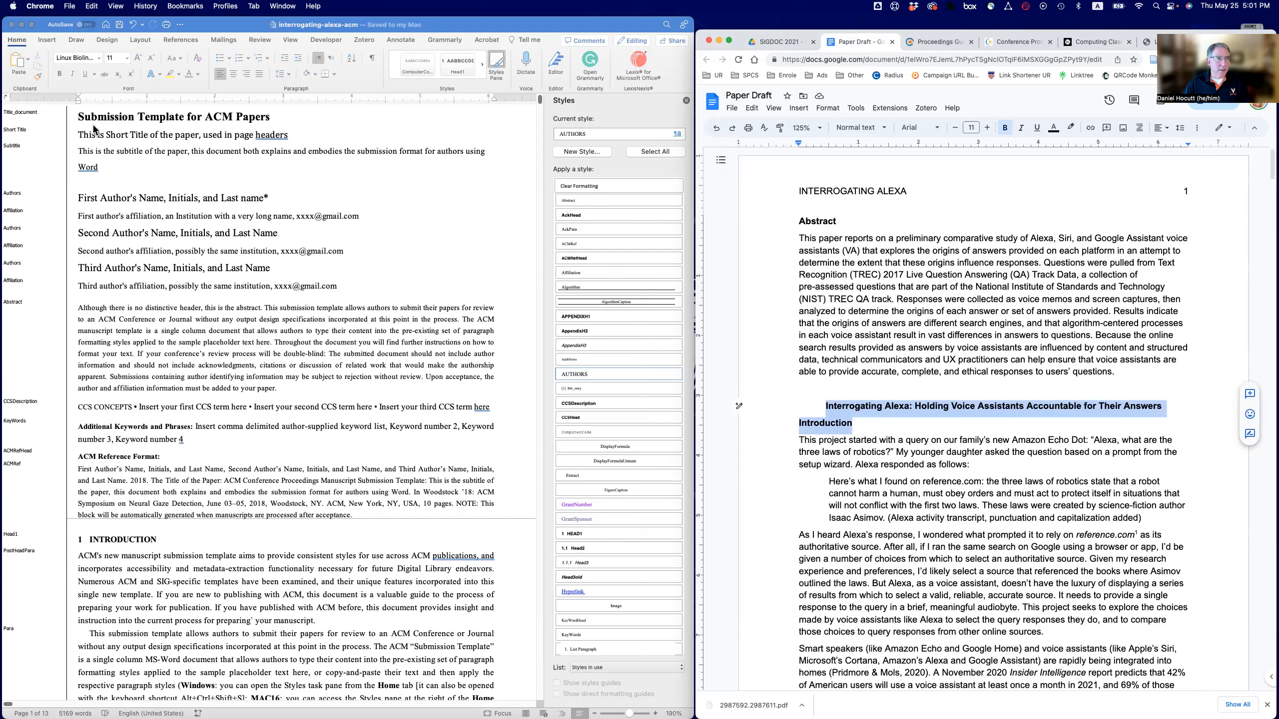
left_click(80, 117)
left_click_drag(79, 117, 294, 122)
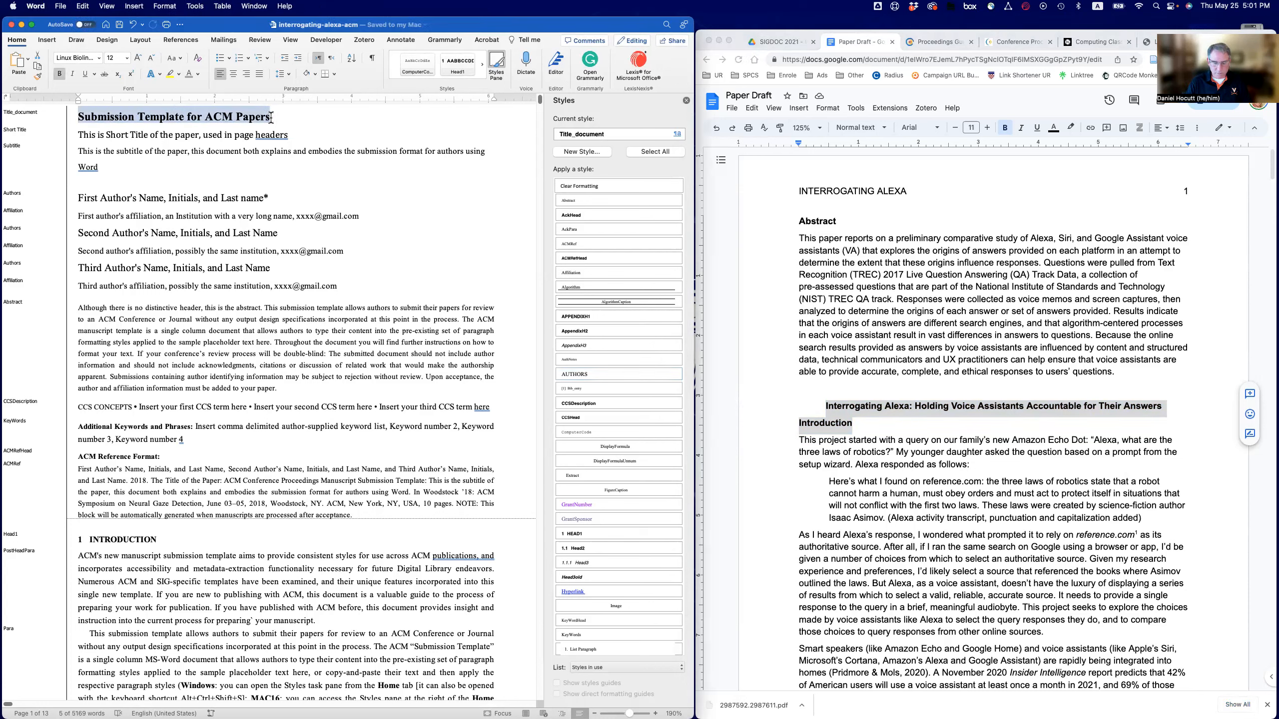
key("super+v")
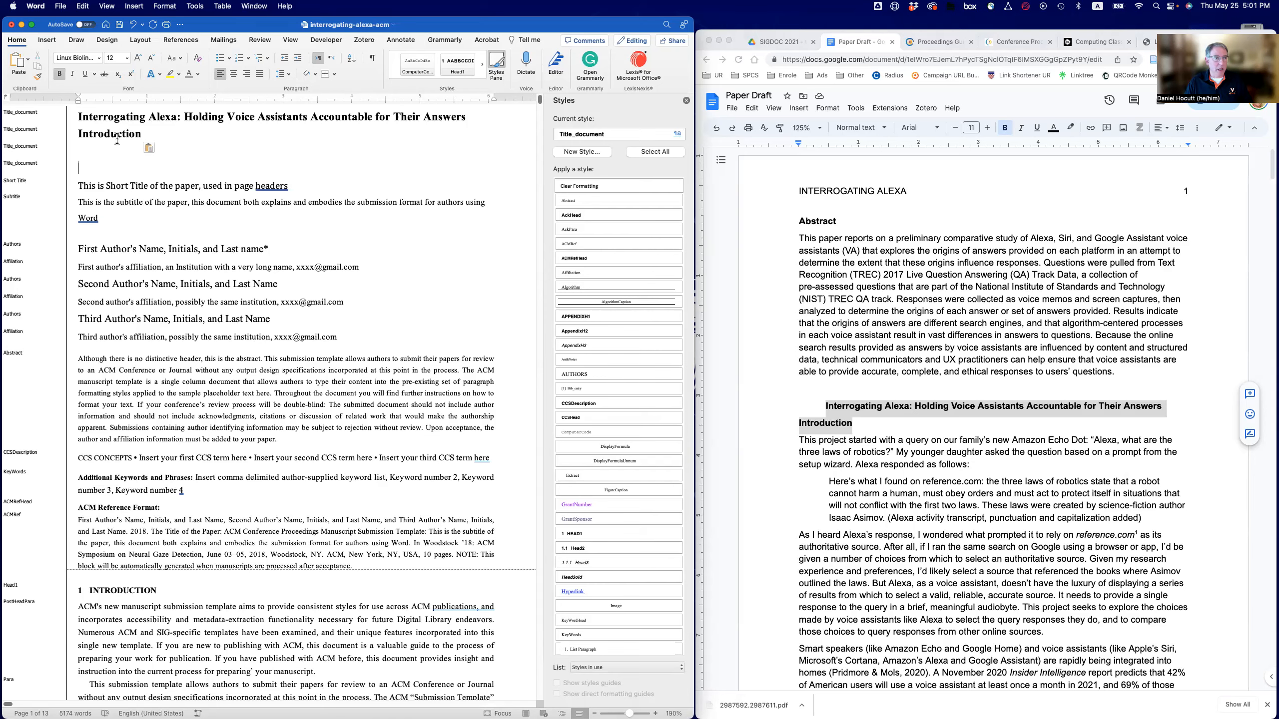
key("BackSpace")
key("BackSpace")
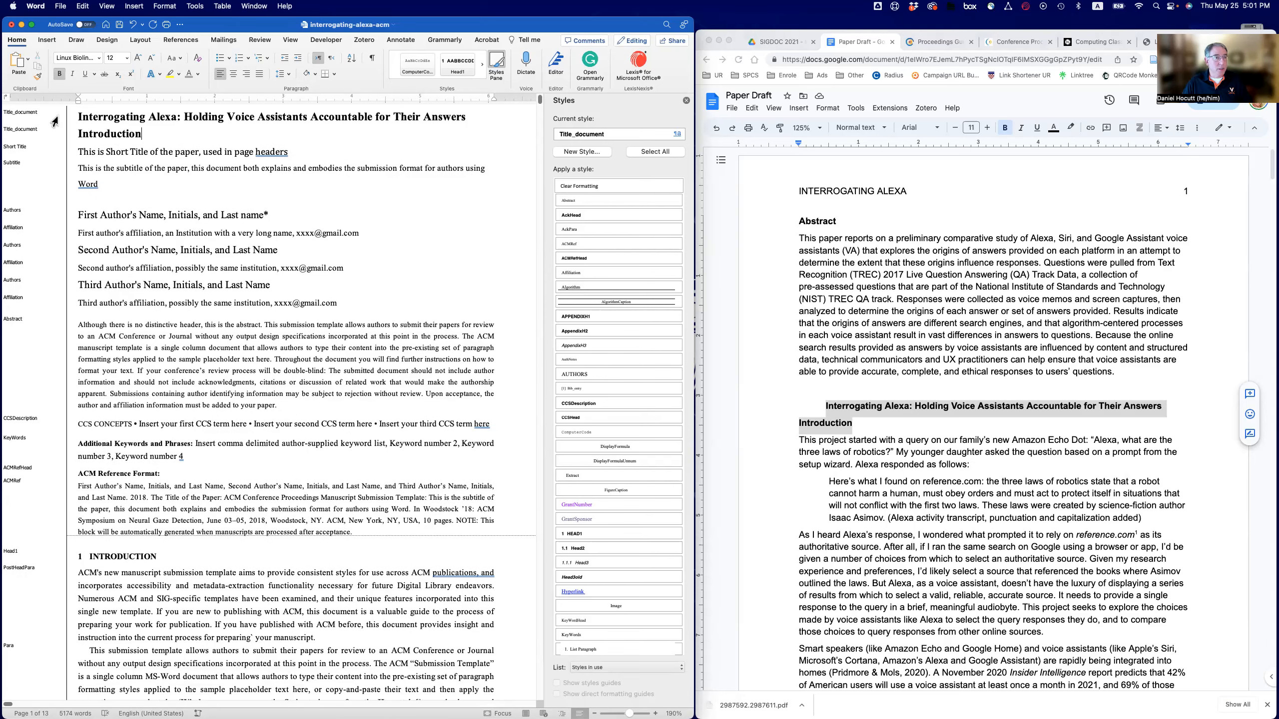
Delete the stray Introduction line below the new title
left_click(11, 114)
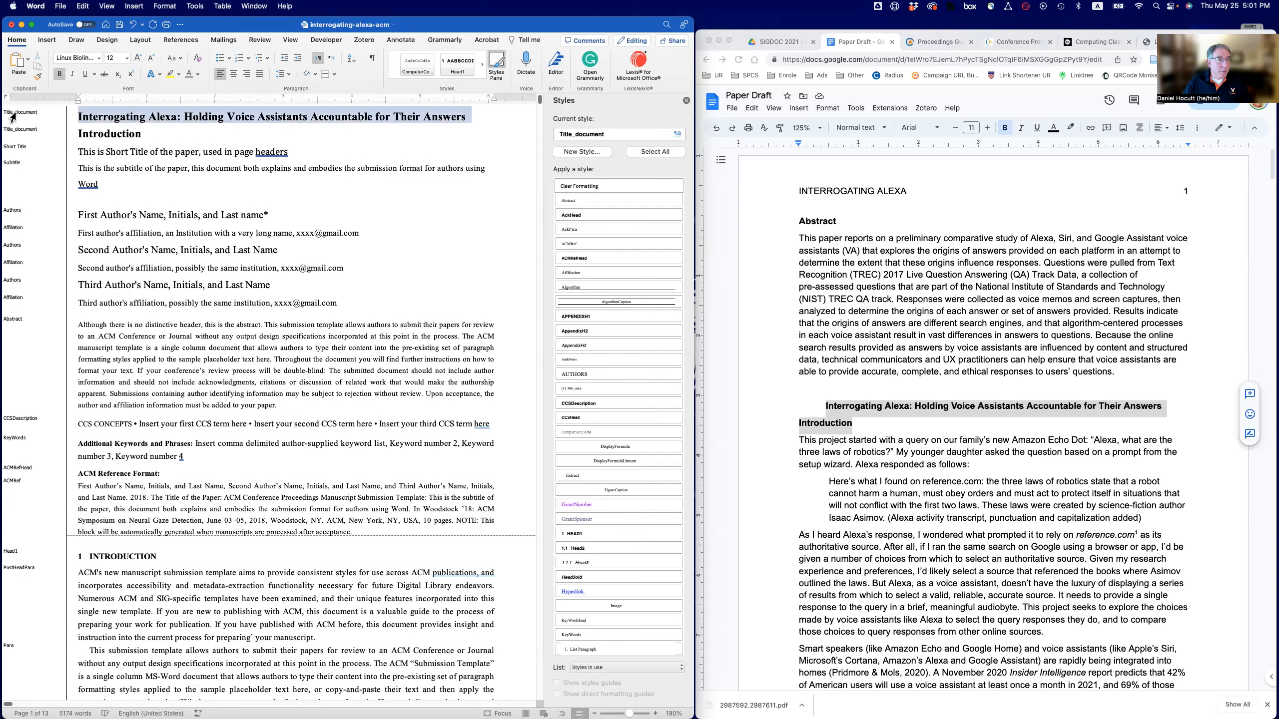
left_click(79, 133)
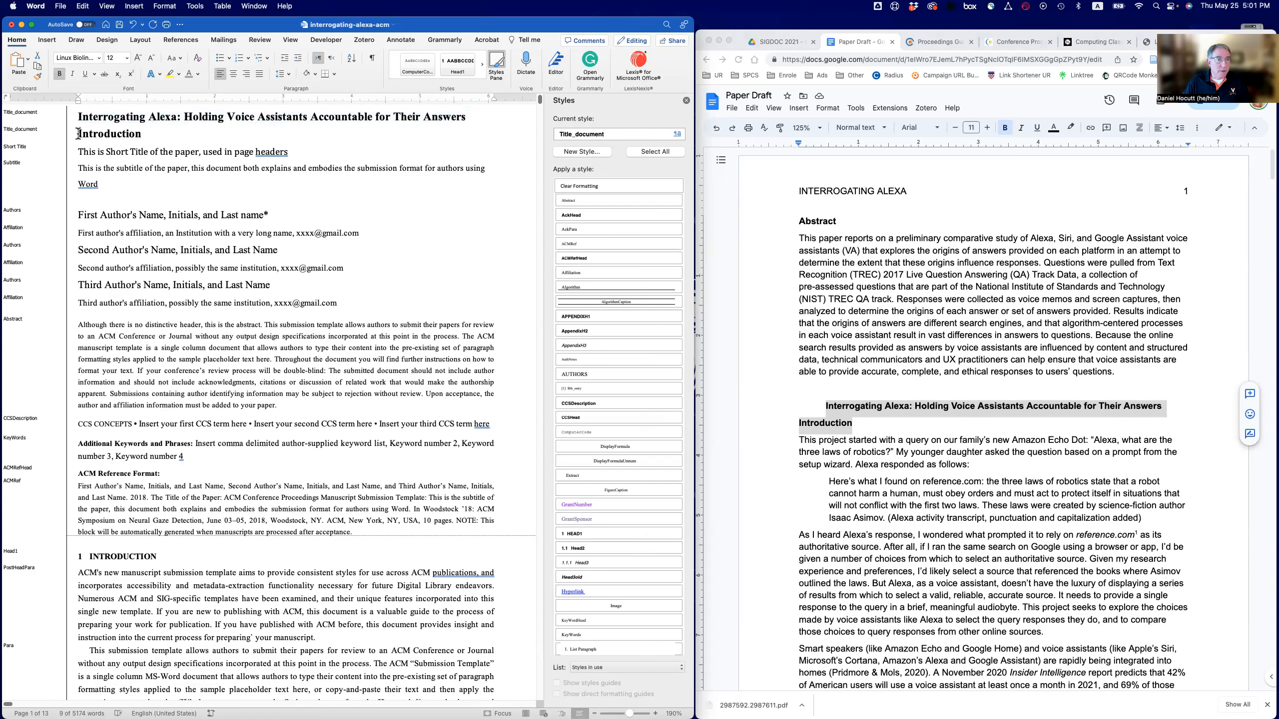
left_click(30, 134)
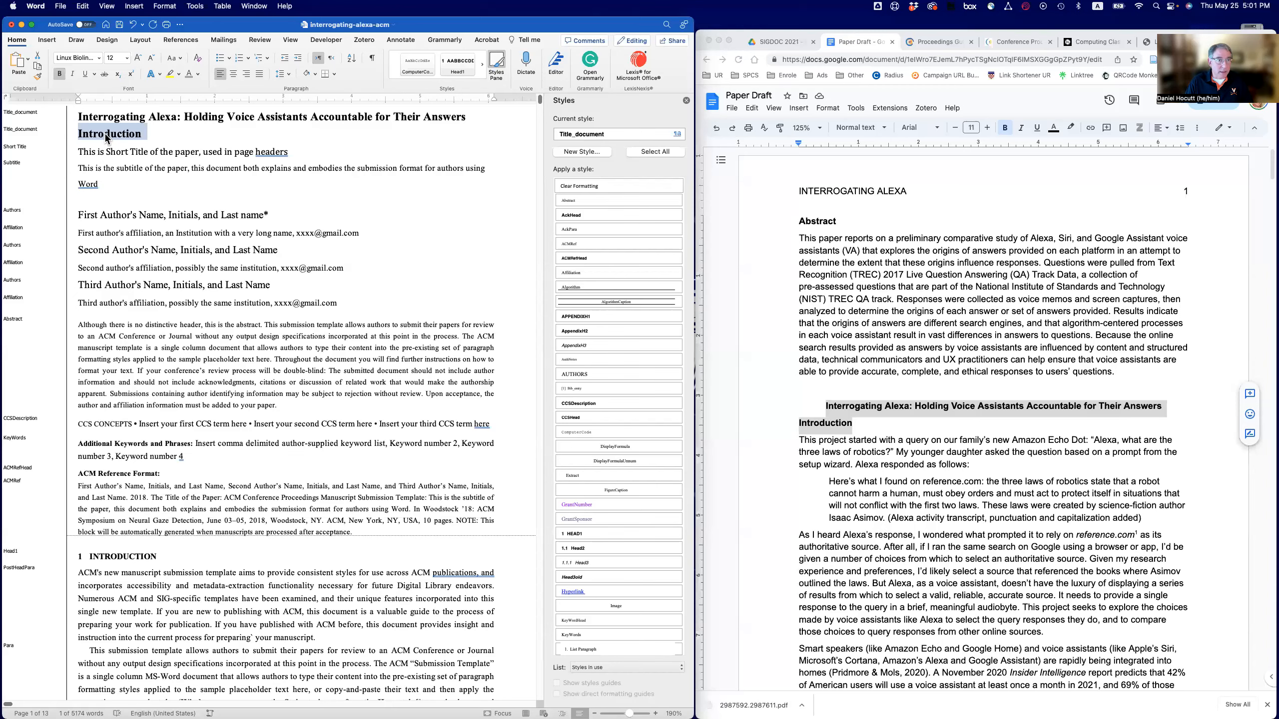
key("BackSpace")
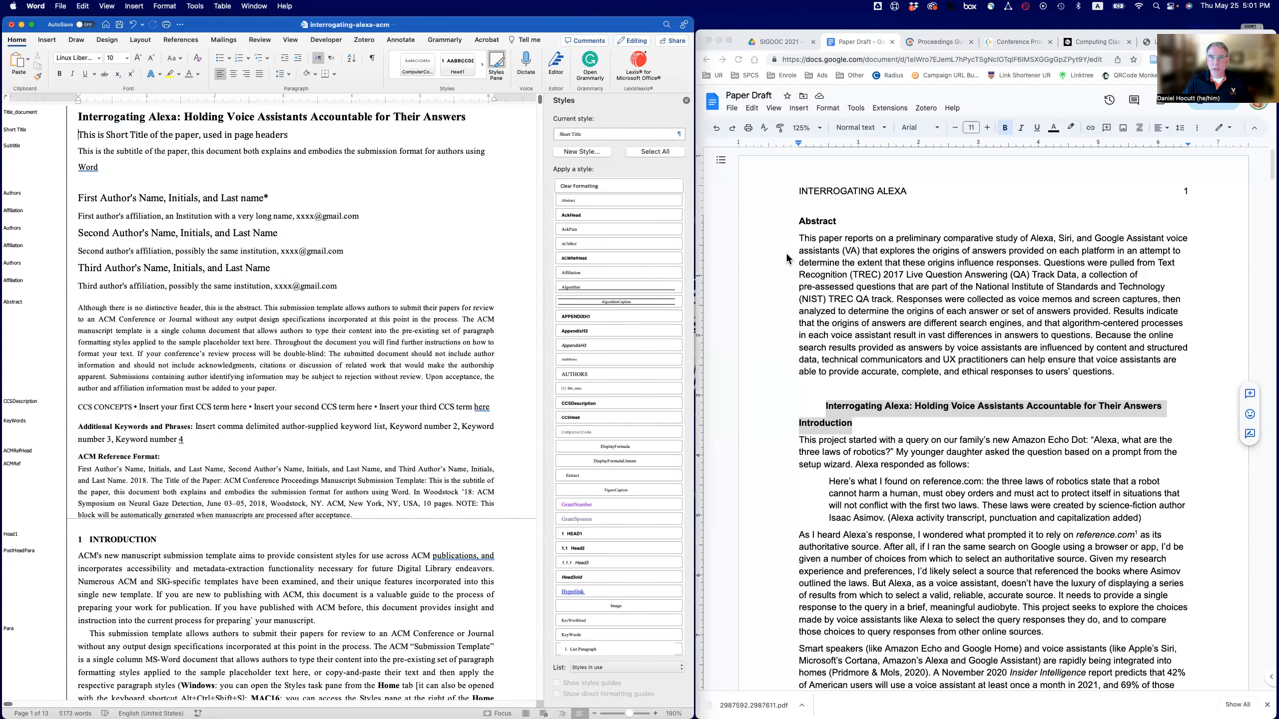
Replace the Short Title placeholder with 'Interrogating Alexa'
left_click_drag(78, 133, 288, 133)
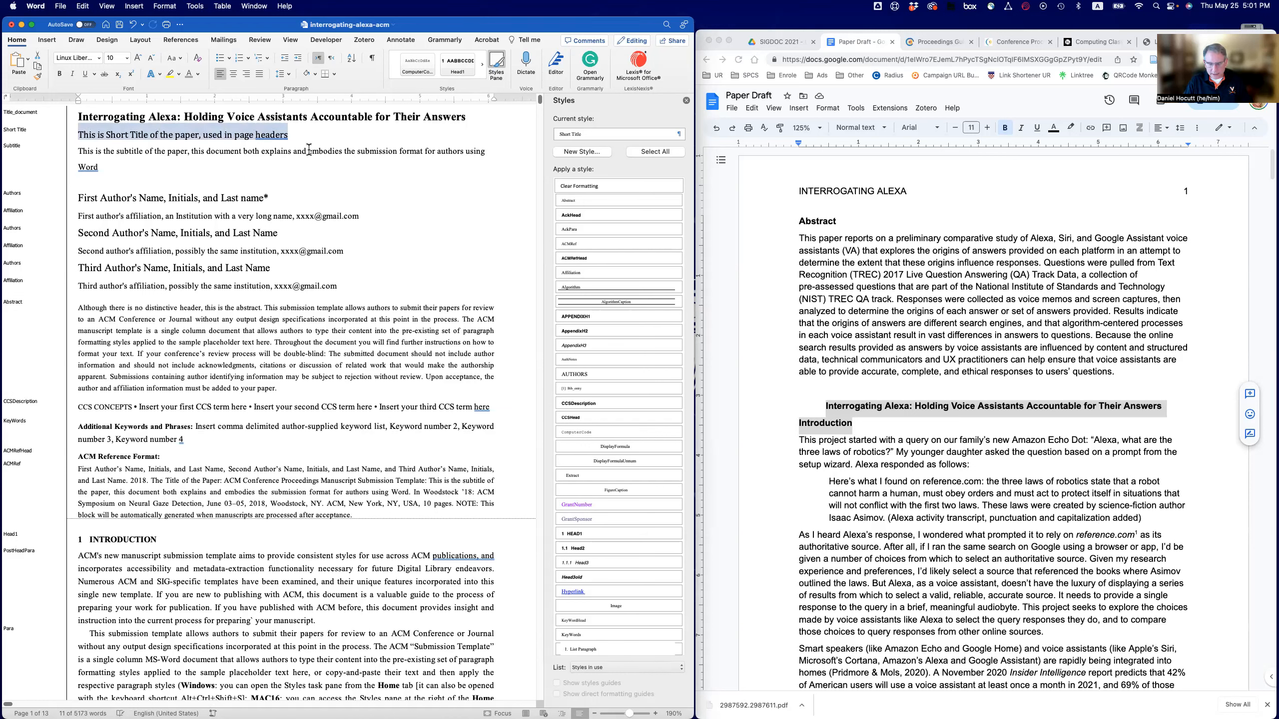
type("Interrogating Alexa")
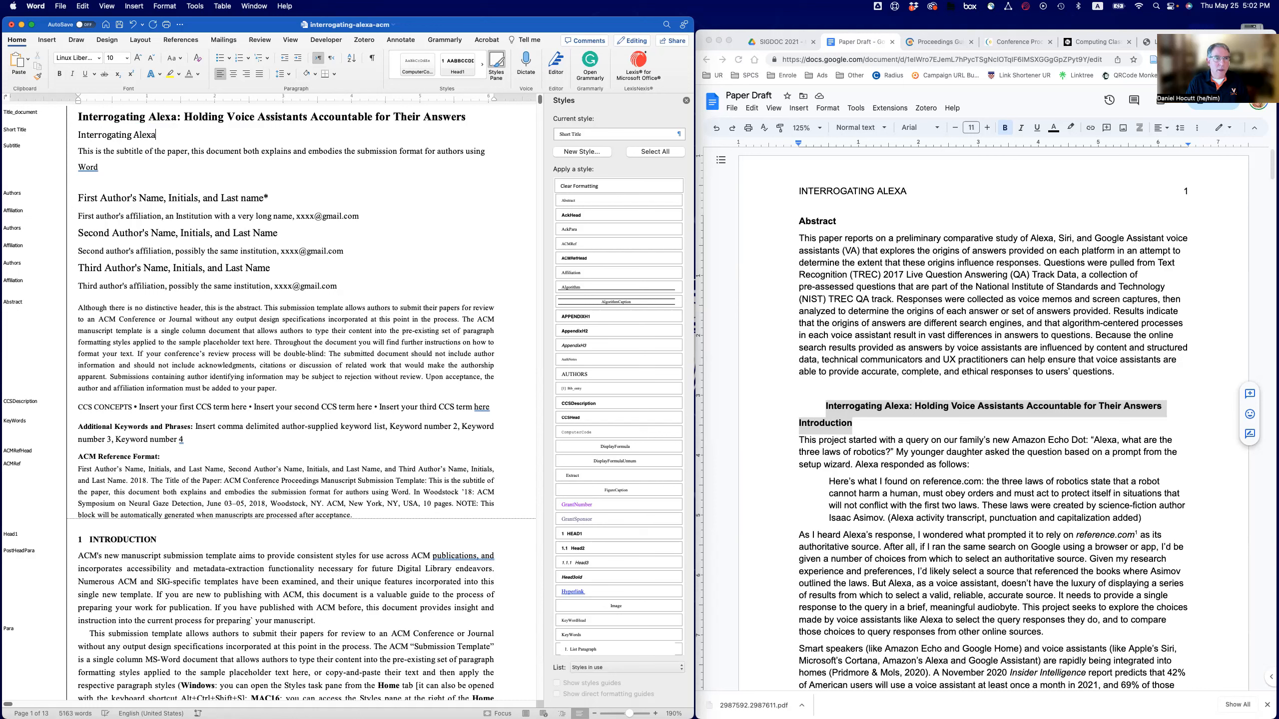
left_click(19, 129)
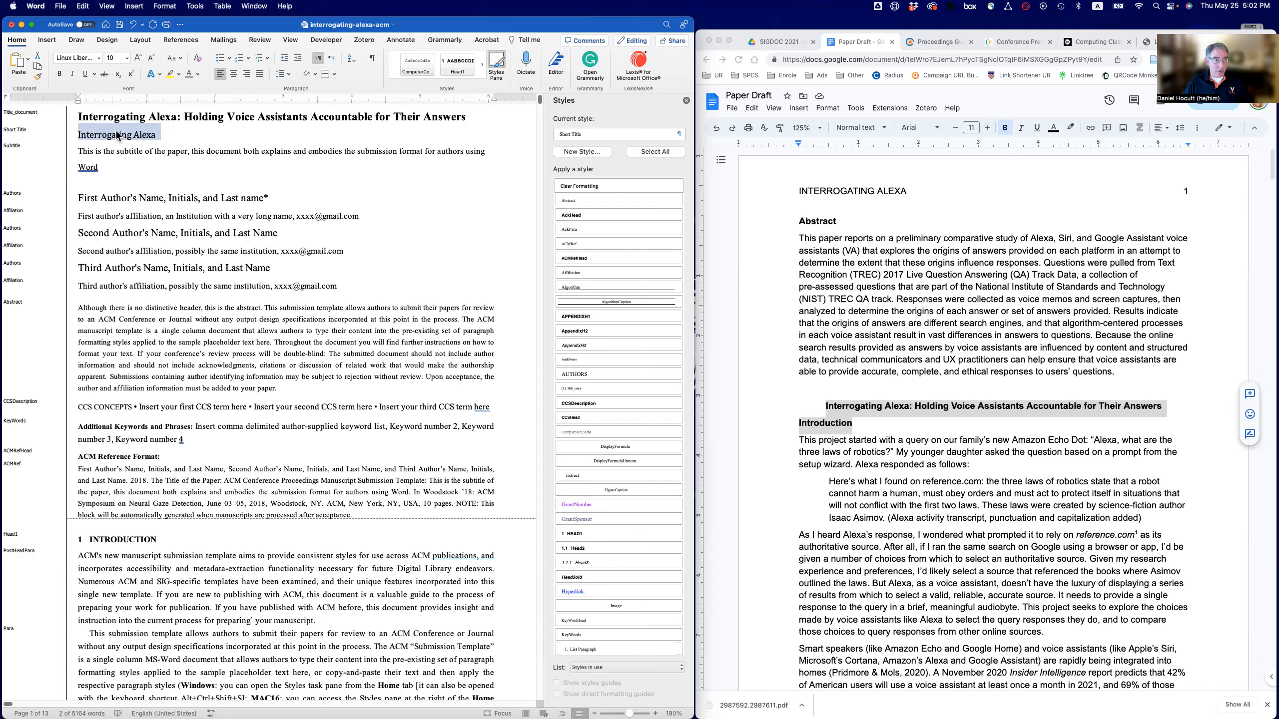
left_click(13, 149)
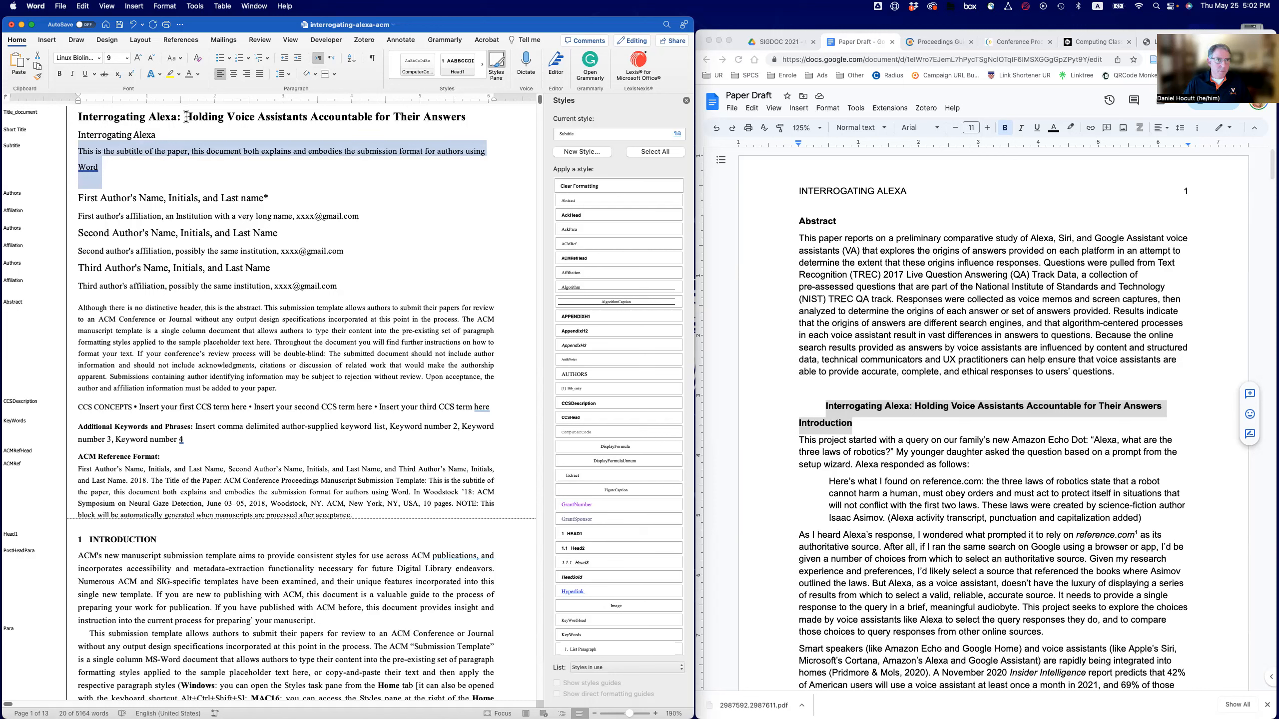
Trim the title to 'Interrogating Alexa' by deleting the colon and wording after it
left_click_drag(178, 117, 455, 117)
left_click(246, 118)
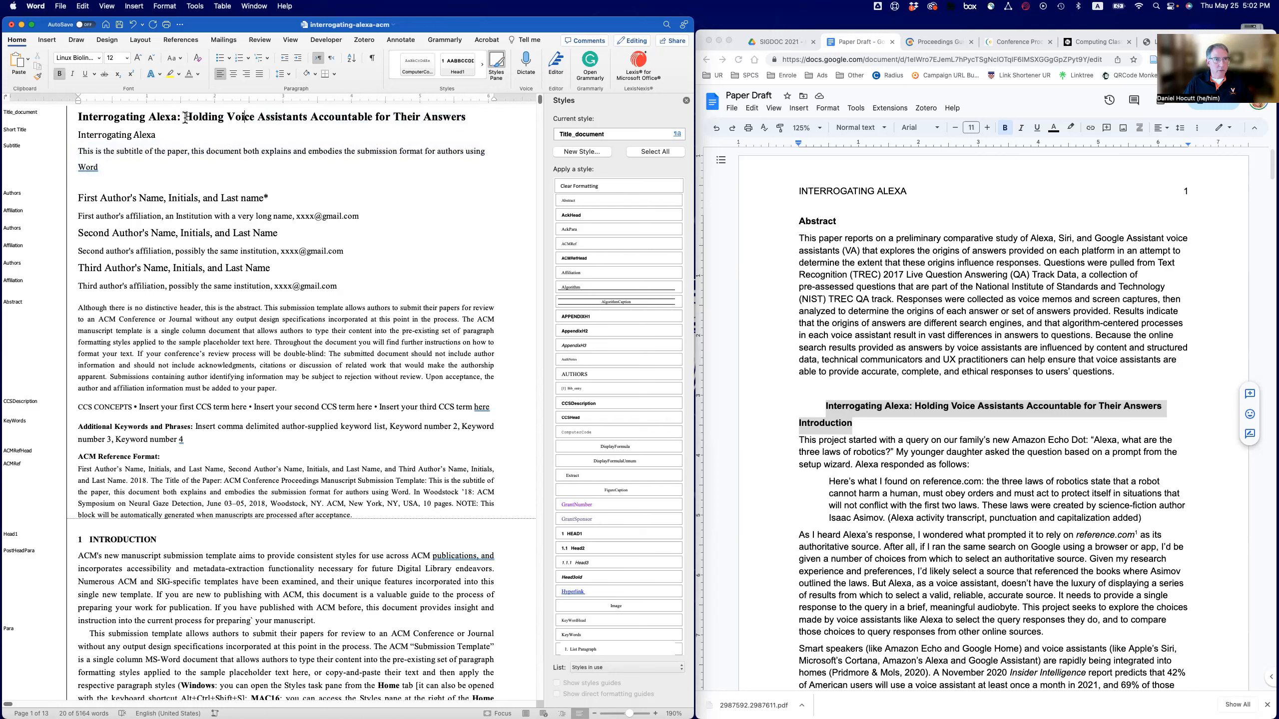
left_click_drag(184, 117, 466, 116)
key("super+c")
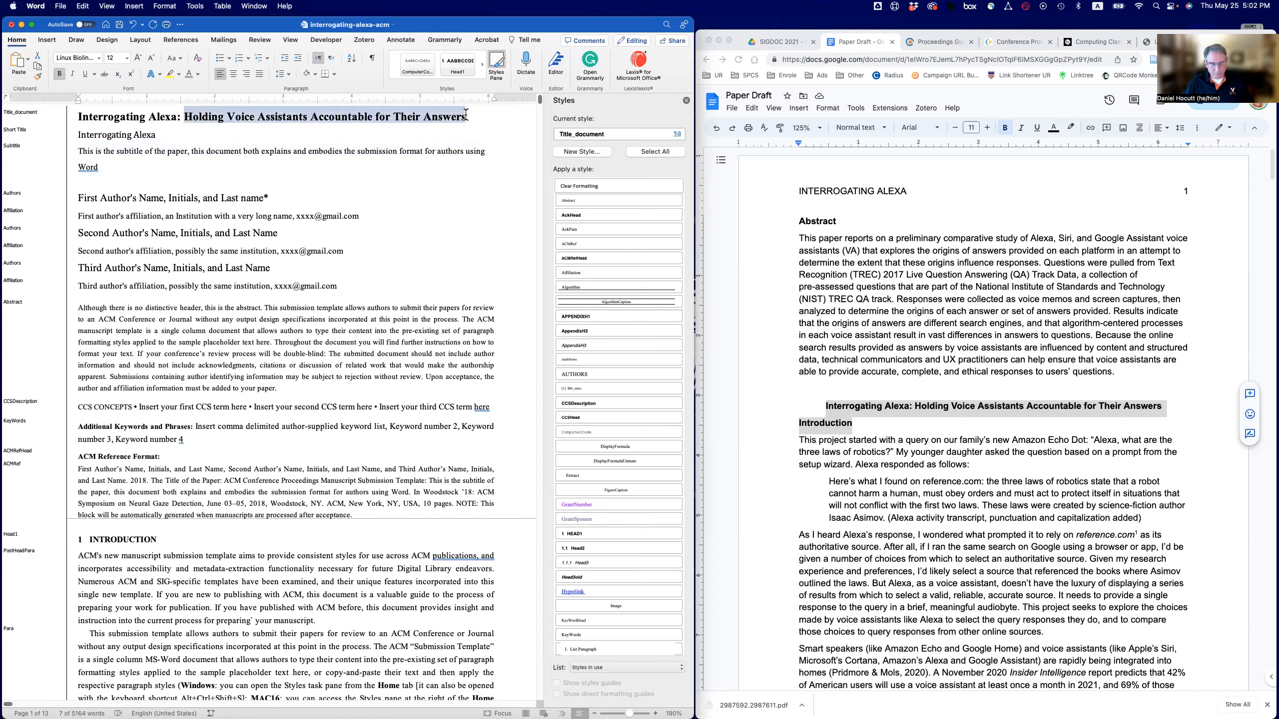
key("BackSpace")
key("BackSpace")
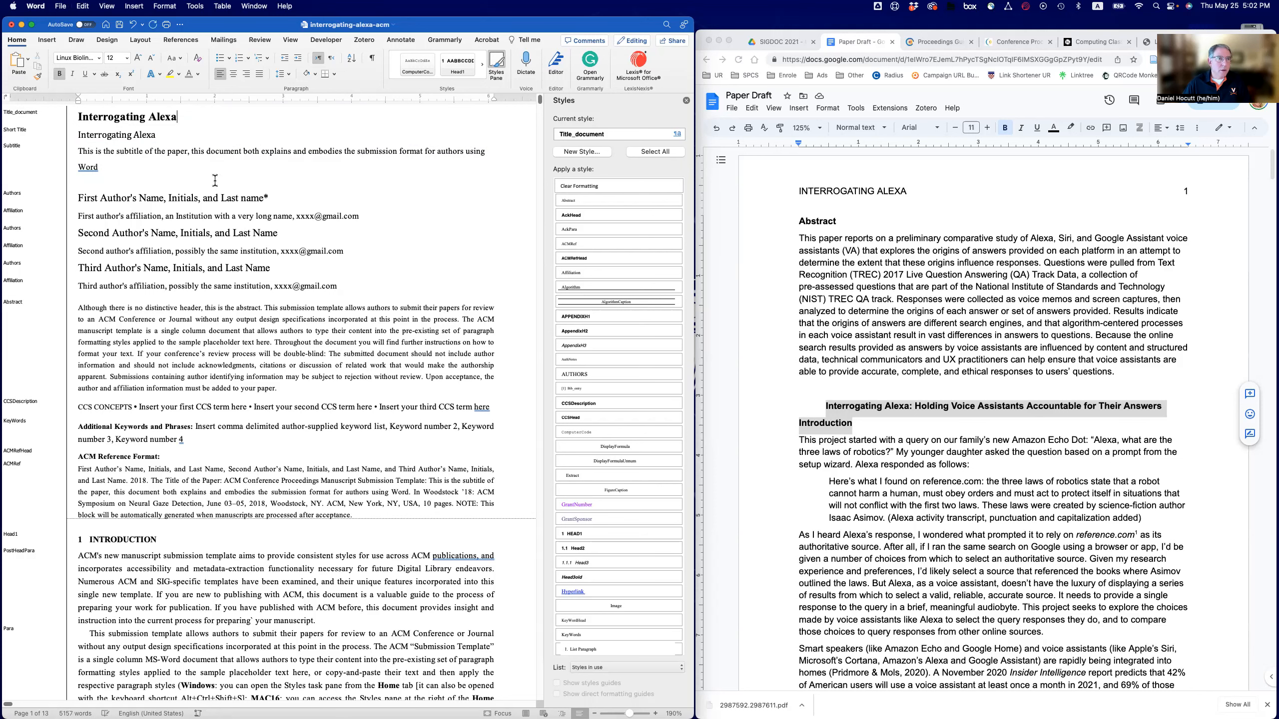
Paste 'Holding Voice Assistants Accountable for Their Answers' over the subtitle placeholder
left_click(43, 157)
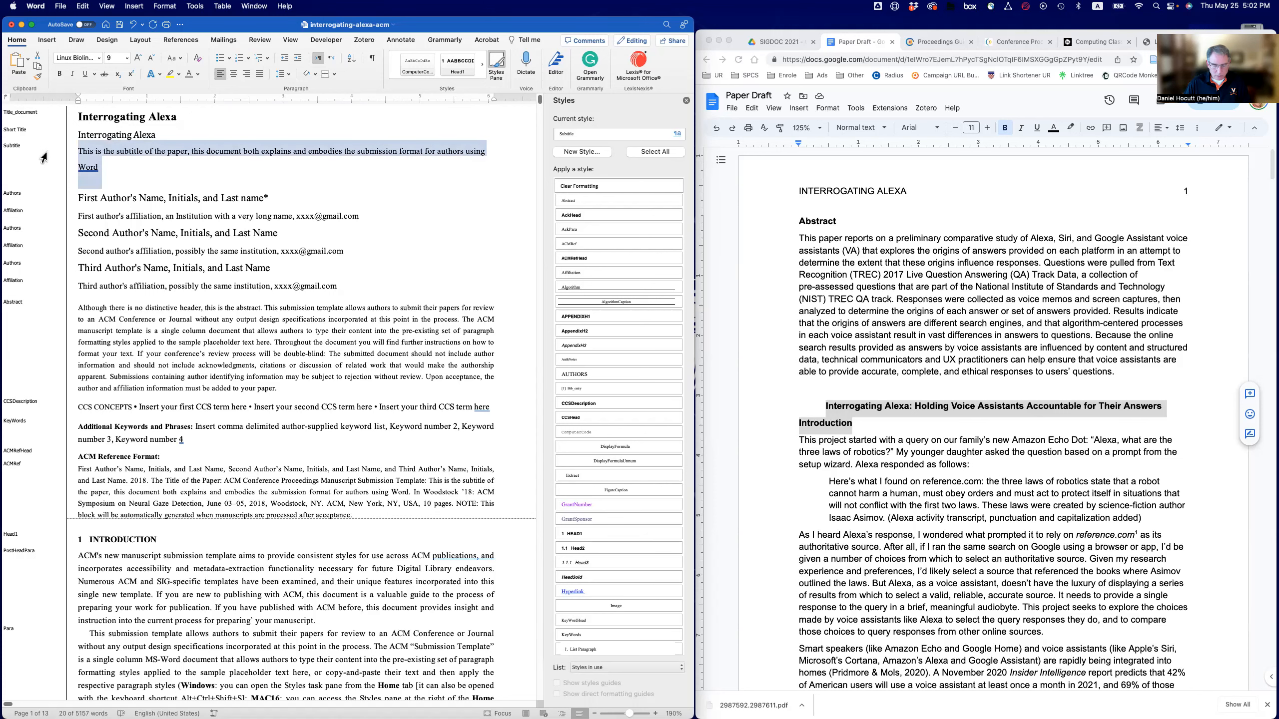
type("HOLDING VOICE ASSISTANTS ACCOUNTABLE FOR THEIR ANSWERS")
key("super+z")
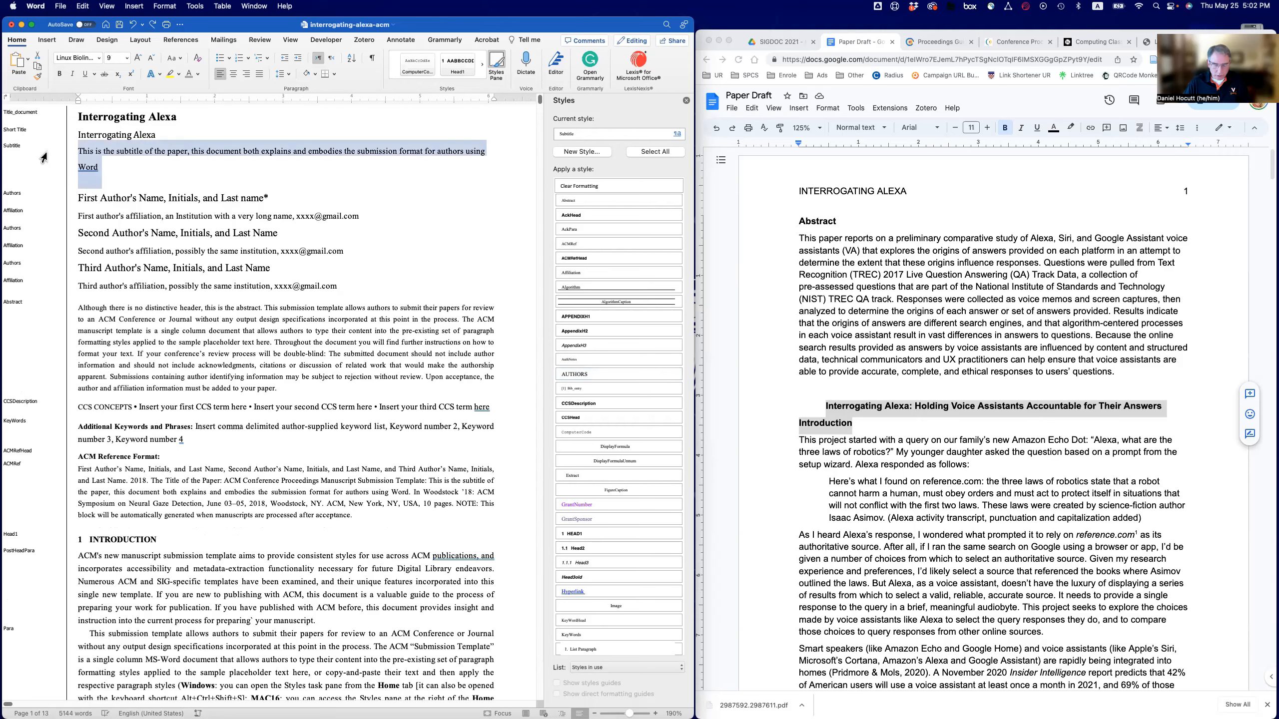
key("super+v")
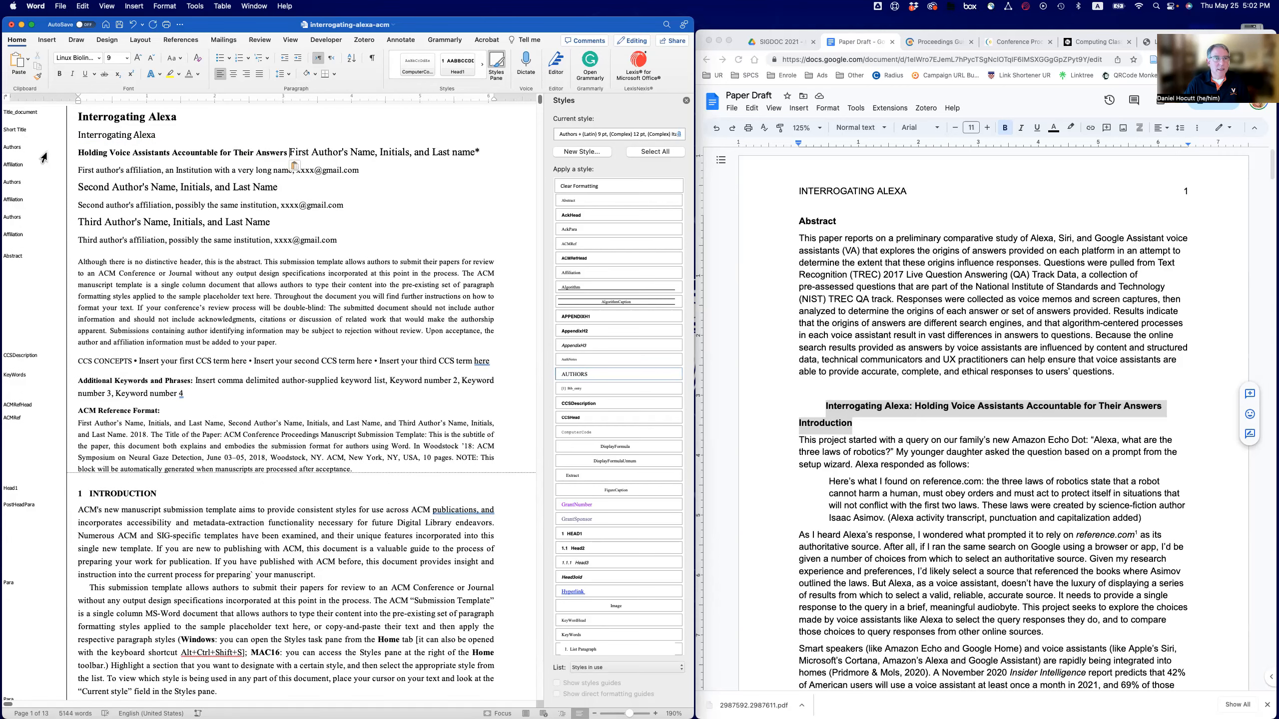
key("Return")
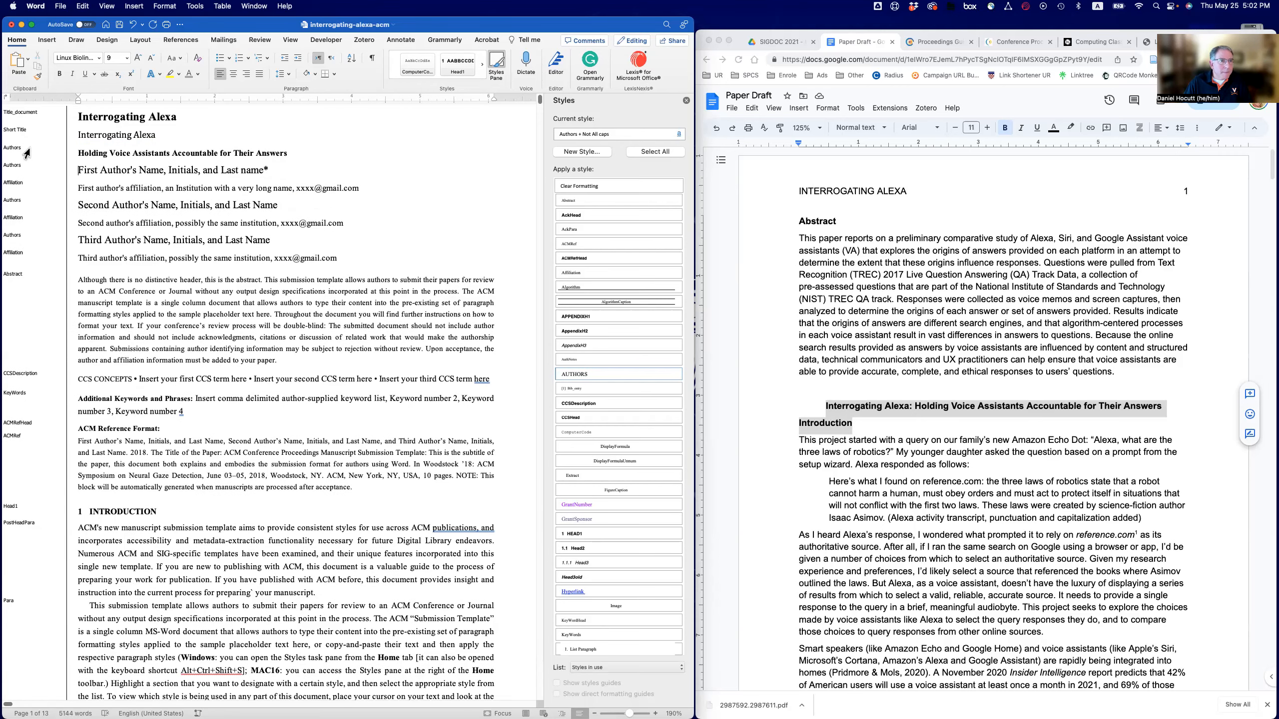
left_click(27, 153)
key("super+c")
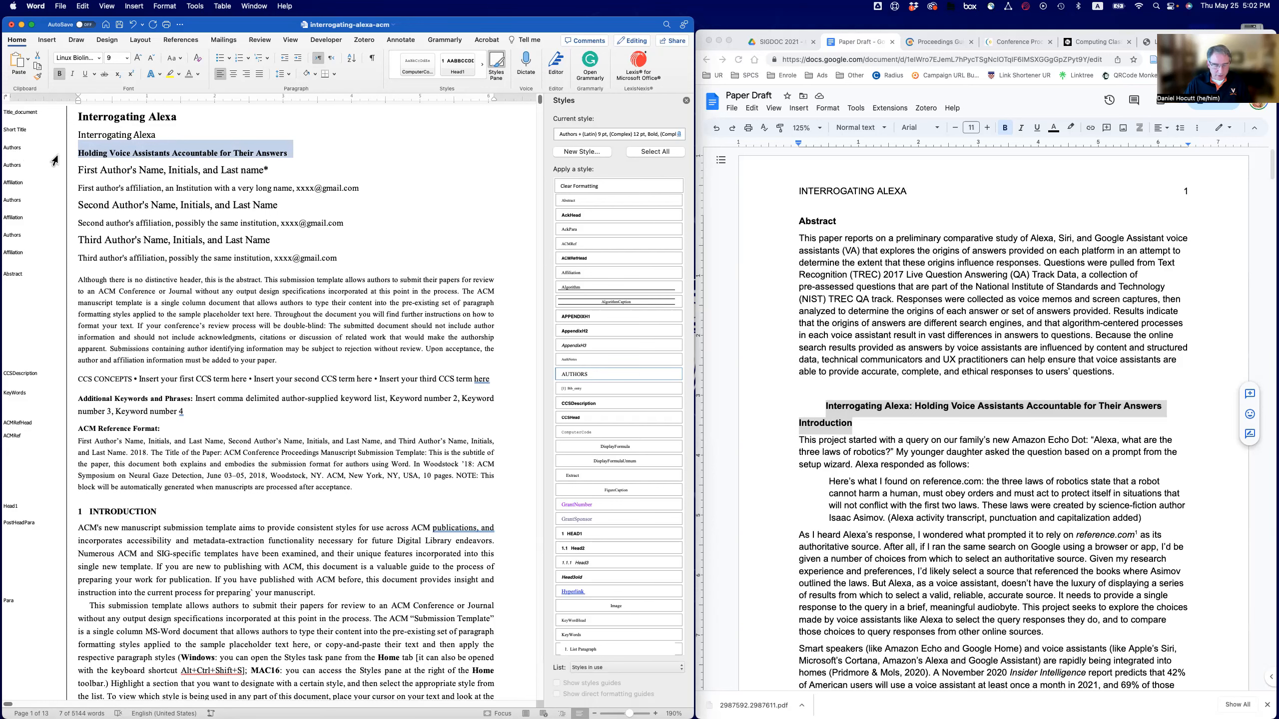
key("super+z")
key("super+z")
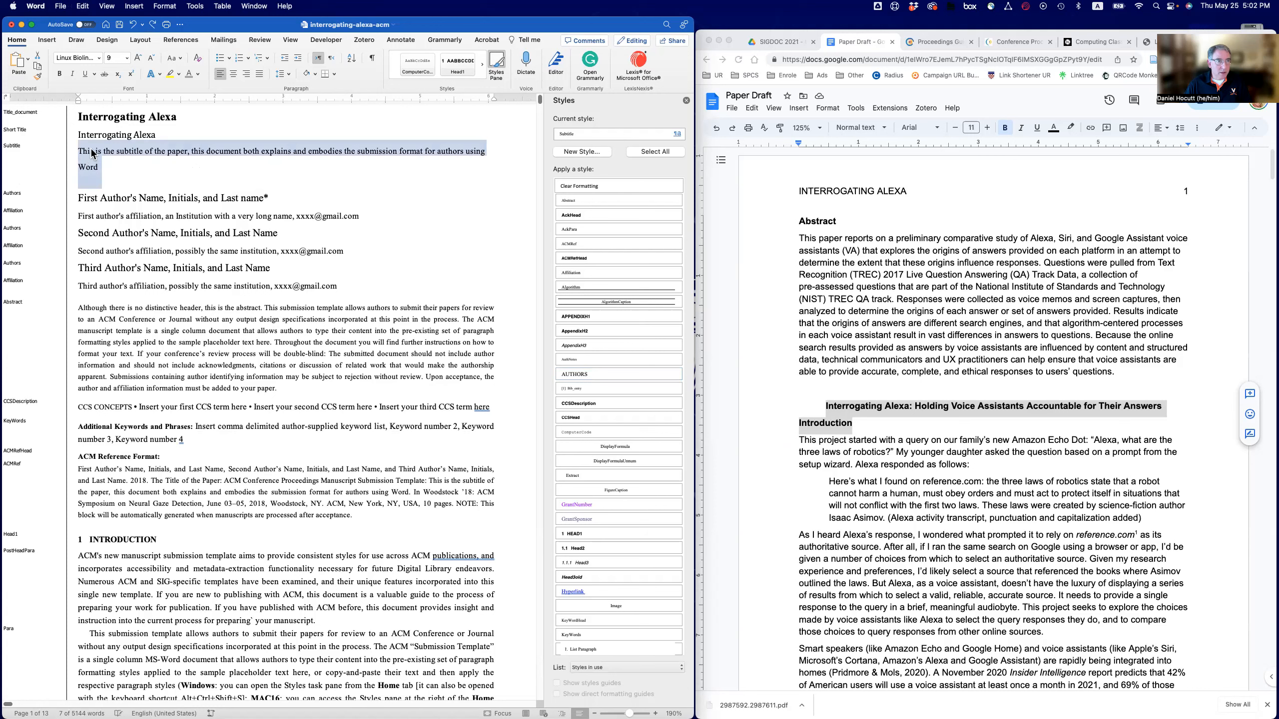
left_click_drag(96, 162, 475, 146)
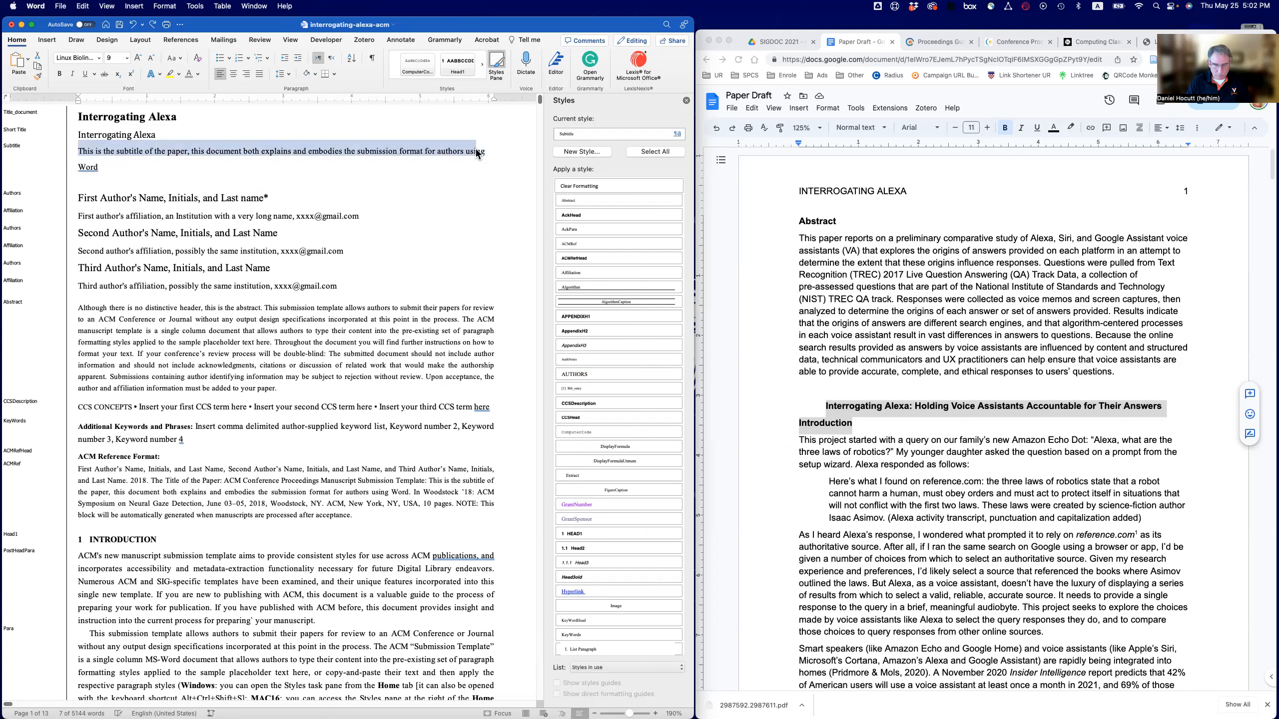
key("super+v")
key("shift+End")
key("Delete")
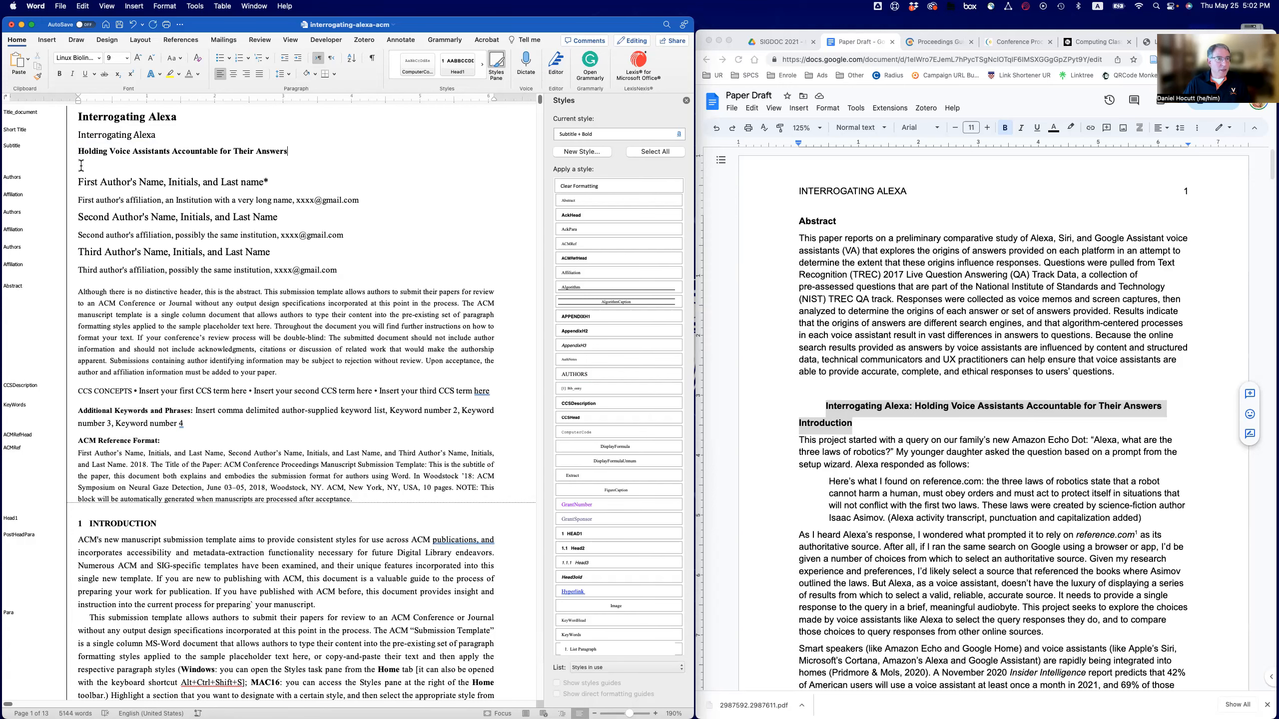
left_click(26, 162)
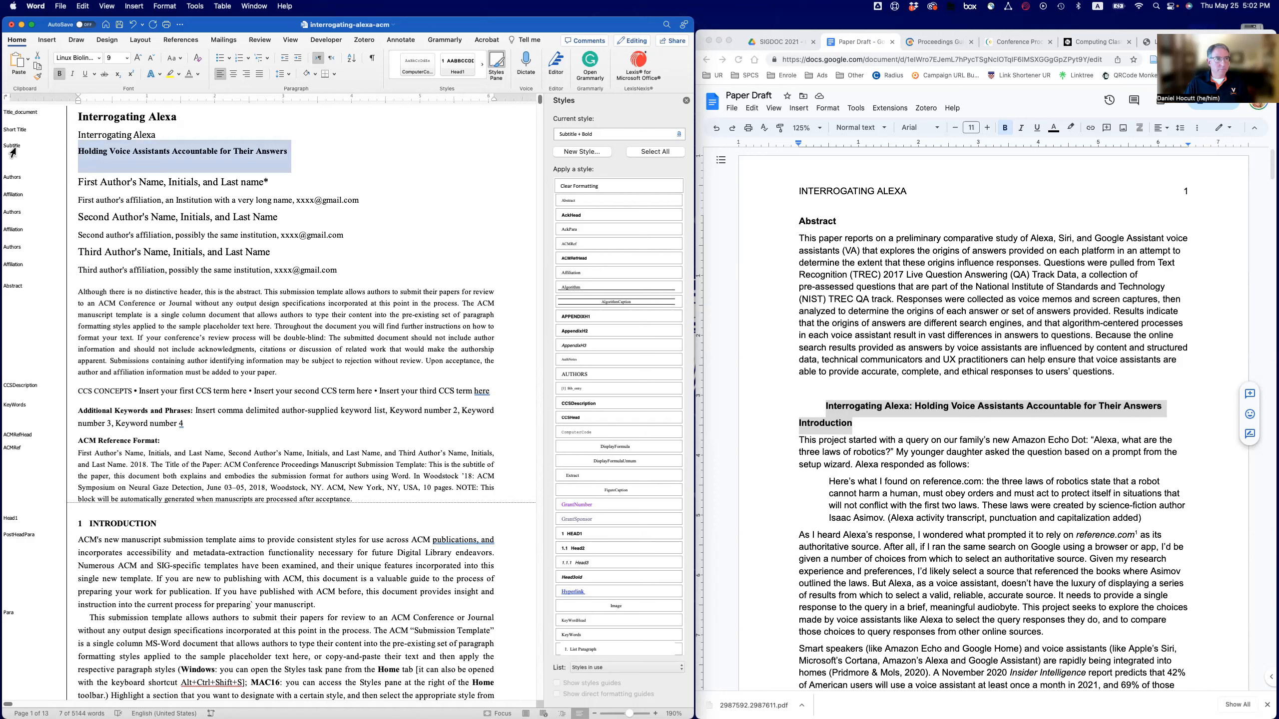
Check the styles of the short title, main title and subtitle lines
left_click(13, 132)
left_click(14, 118)
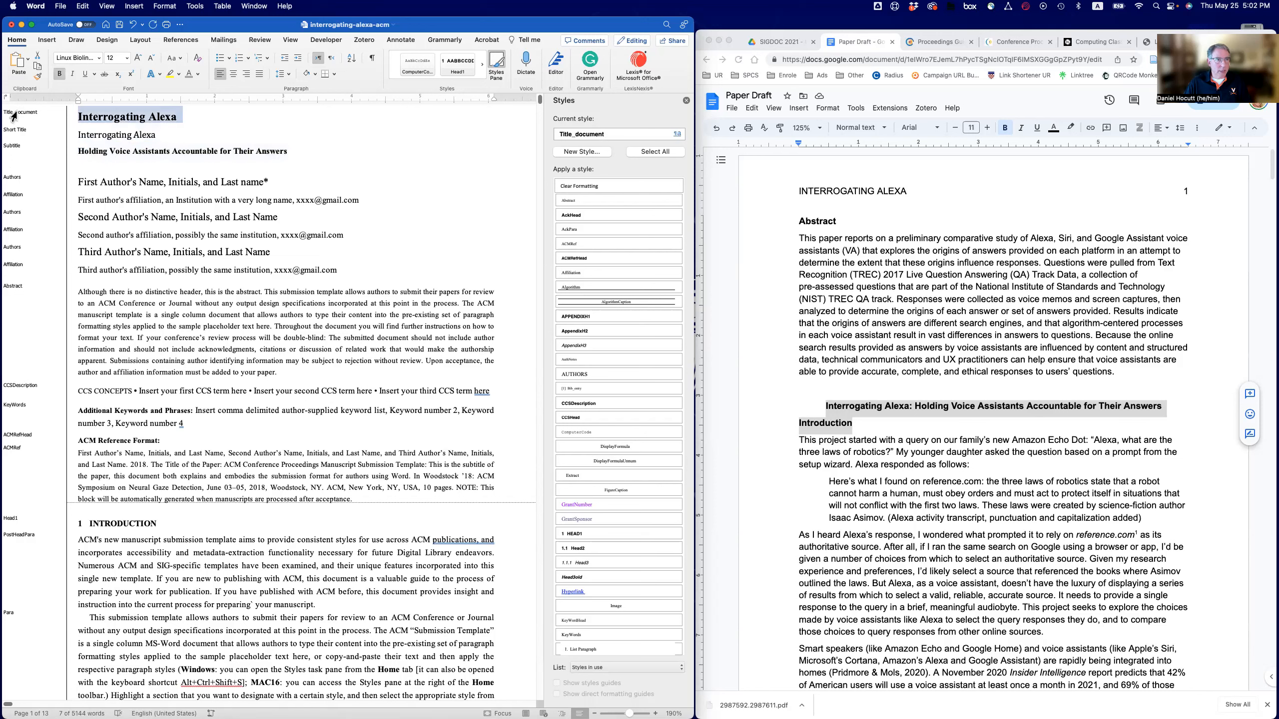
left_click(12, 132)
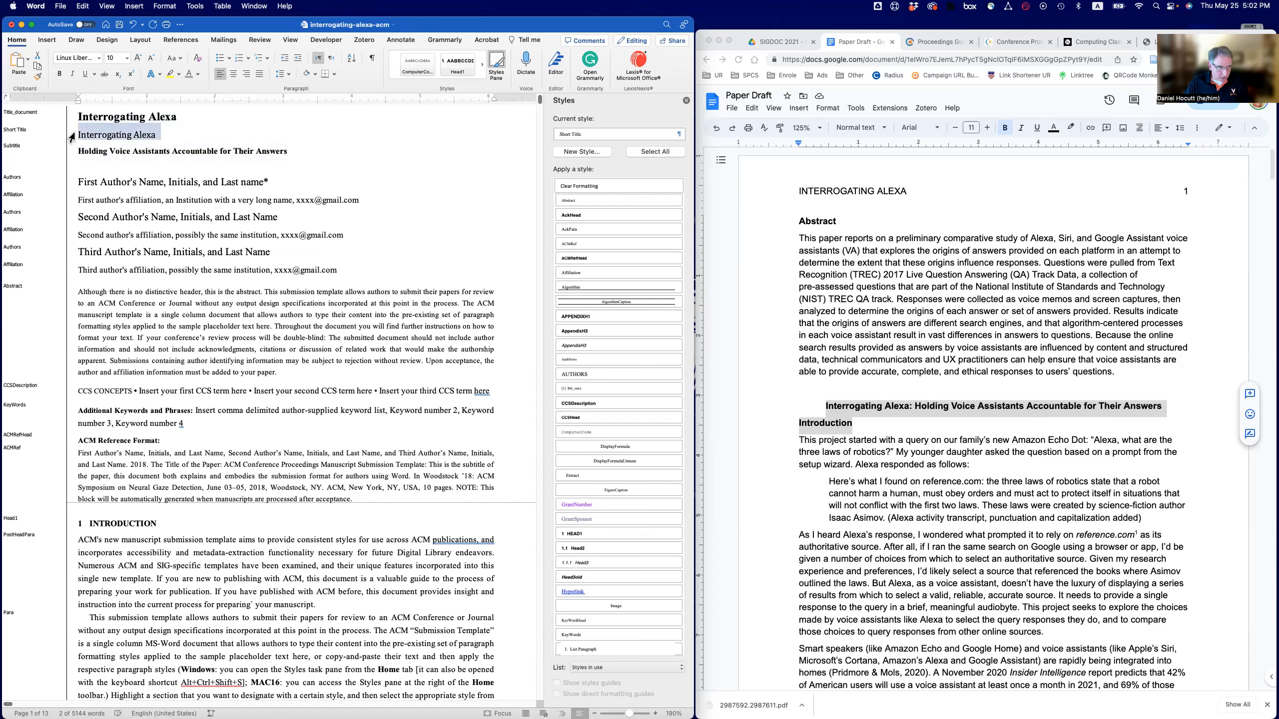
left_click(24, 146)
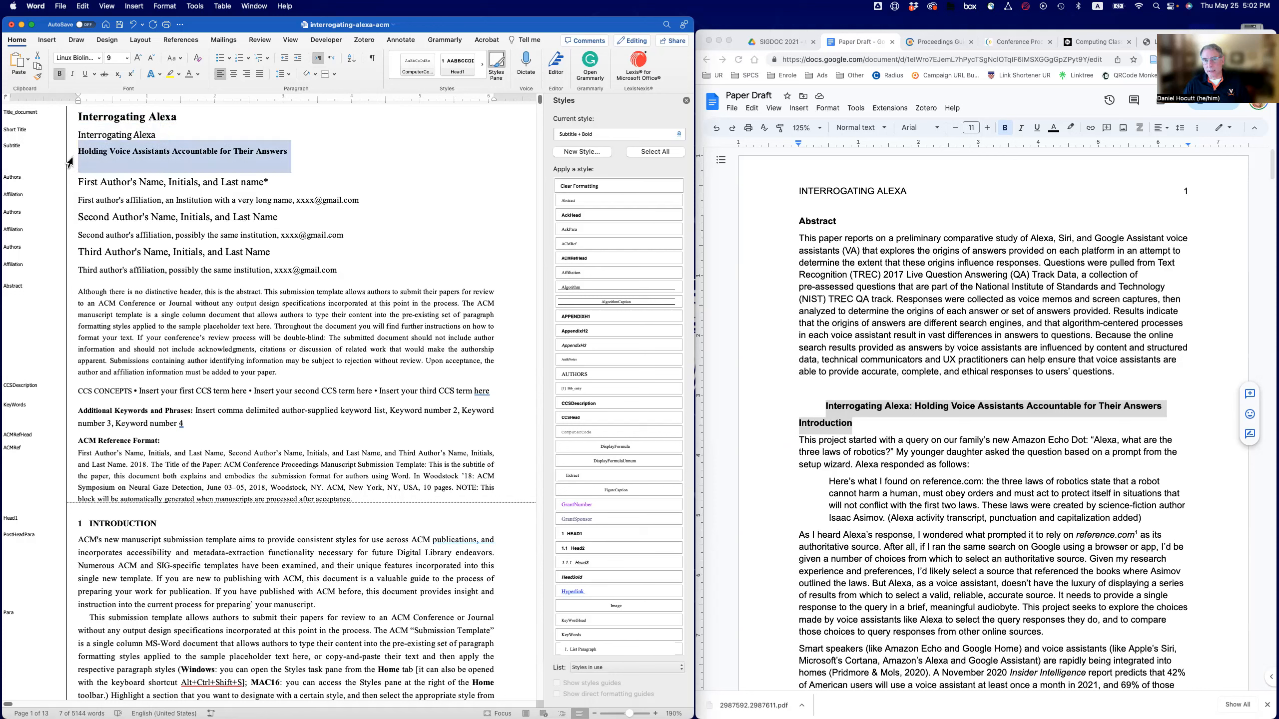
Replace the first author name placeholder with the author's full name, fixing the surname typo
left_click_drag(80, 183, 159, 182)
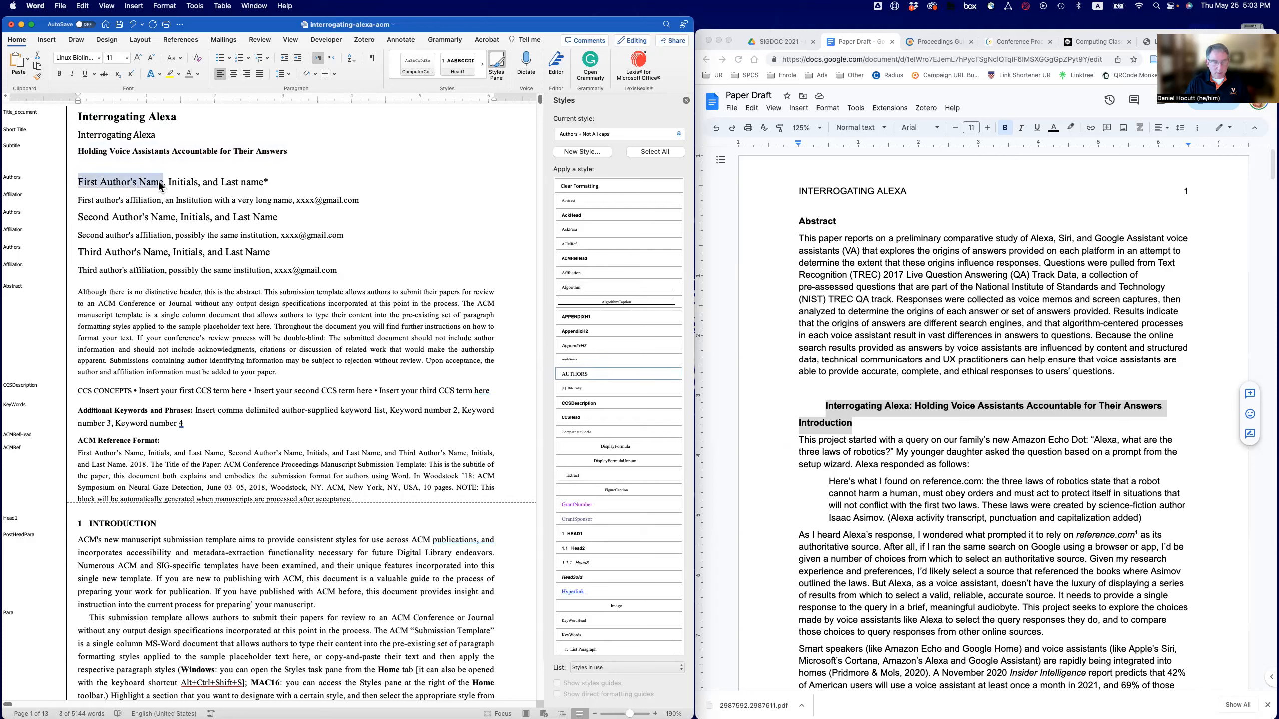
type("Daniel L. Hoctt")
key("BackSpace")
key("BackSpace")
type("utt")
key("alt+shift+Right")
key("alt+shift+Right")
key("alt+shift+Right")
key("alt+shift+Right")
key("alt+shift+Right")
key("alt+shift+Right")
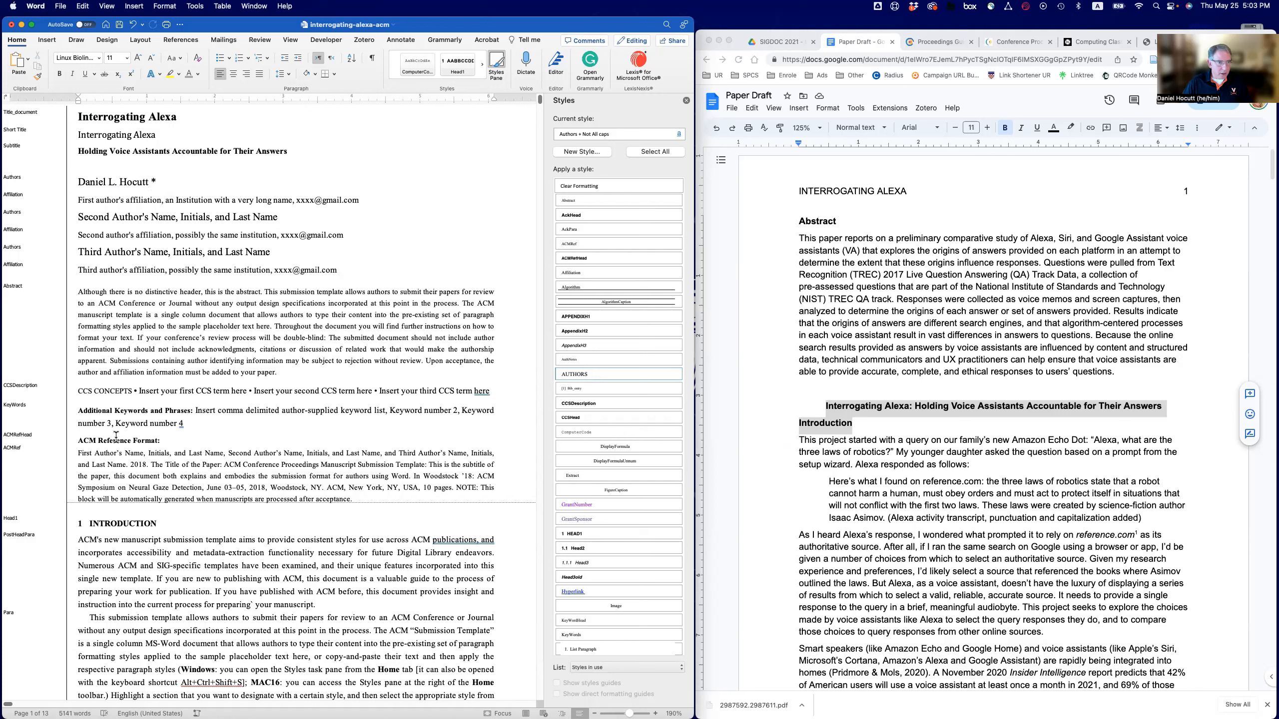
scroll(116, 436, "down", 8)
scroll(122, 356, "up", 2)
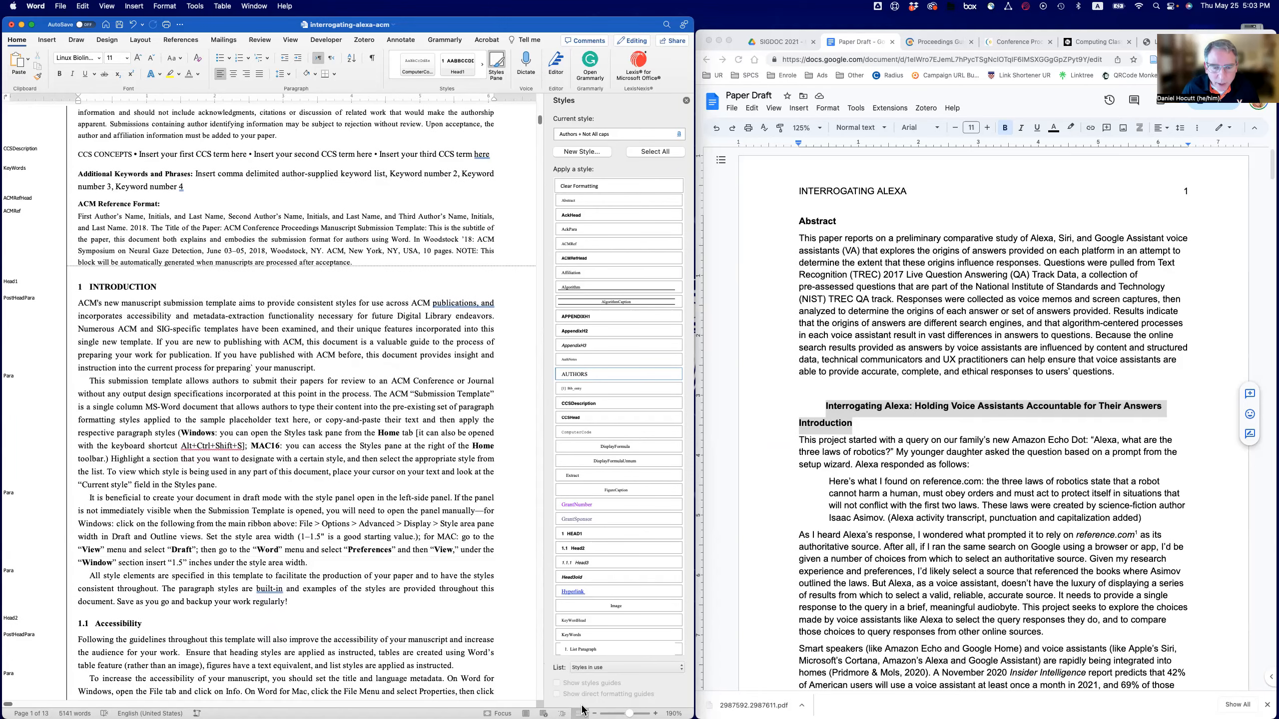
left_click(525, 711)
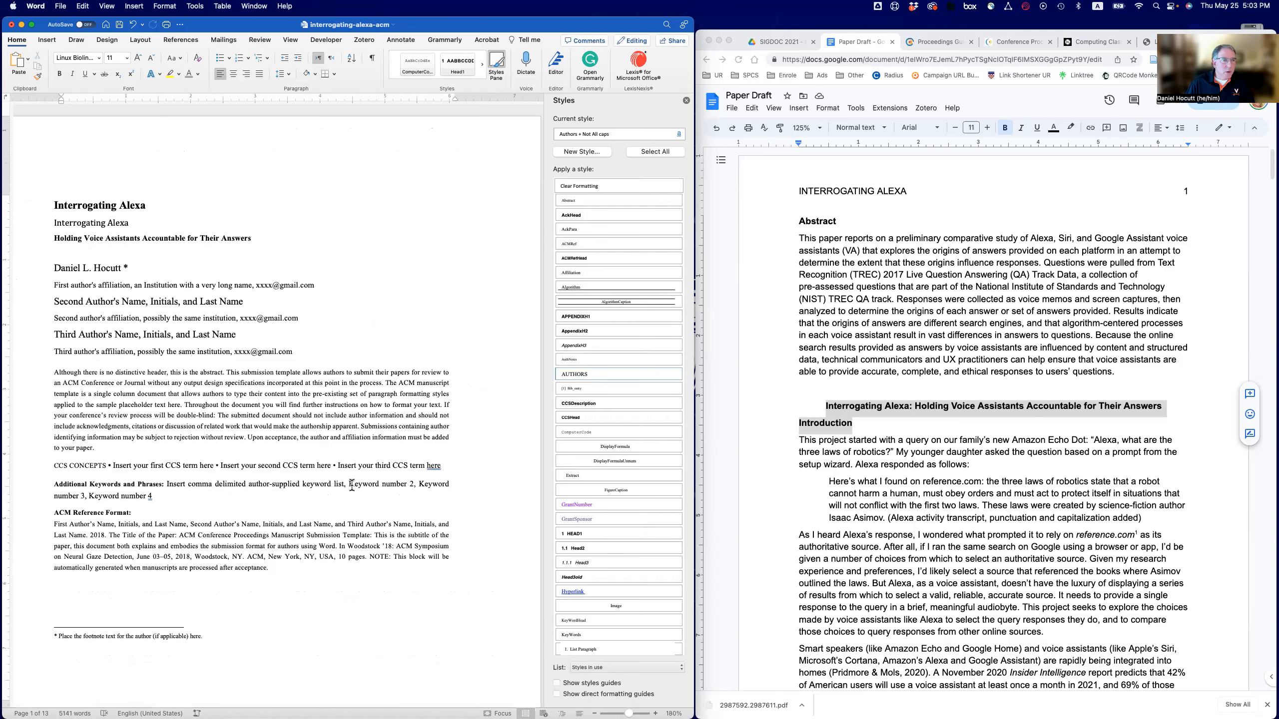
Cut the placeholder author footnote text, then restore it with undo
left_click(39, 641)
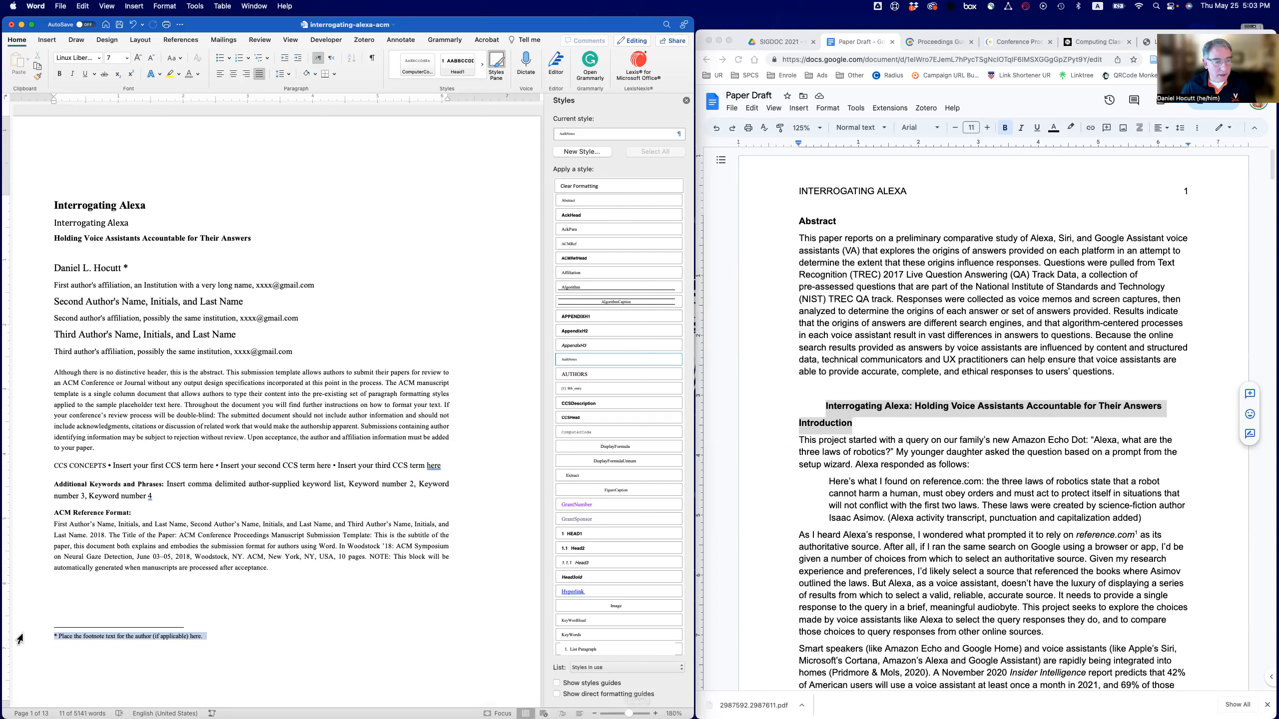
key("super+x")
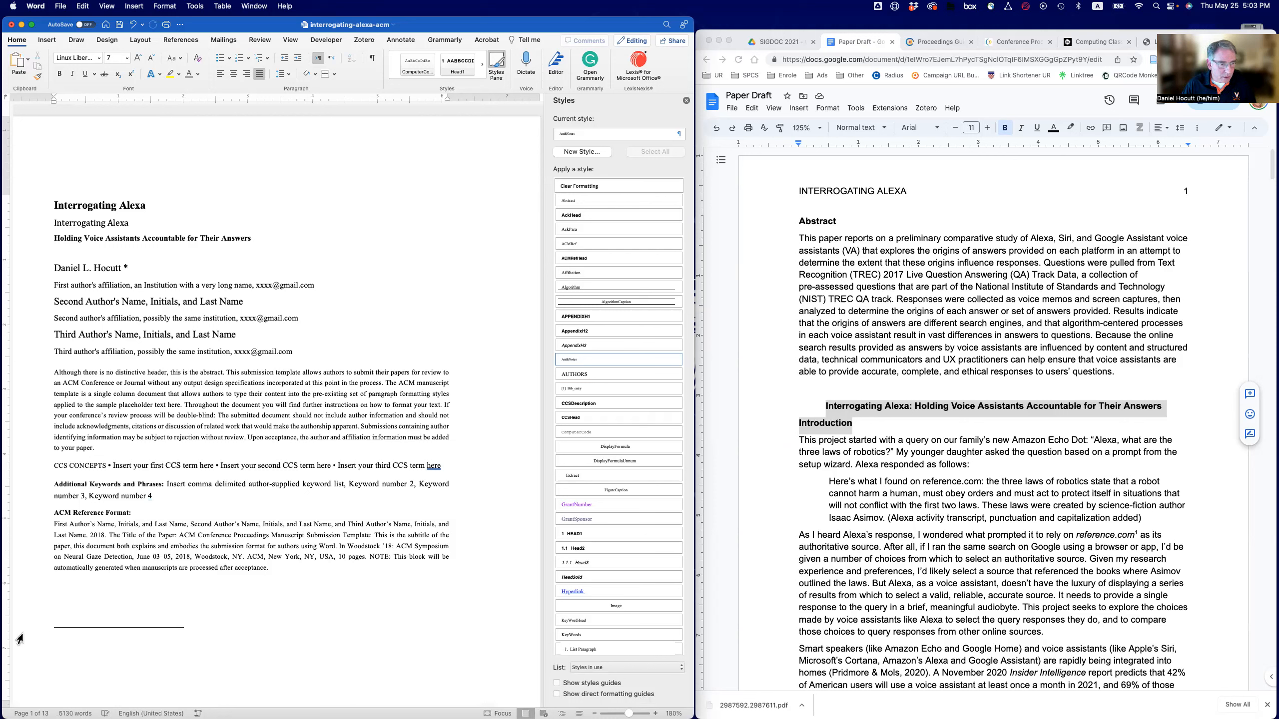
left_click(36, 625)
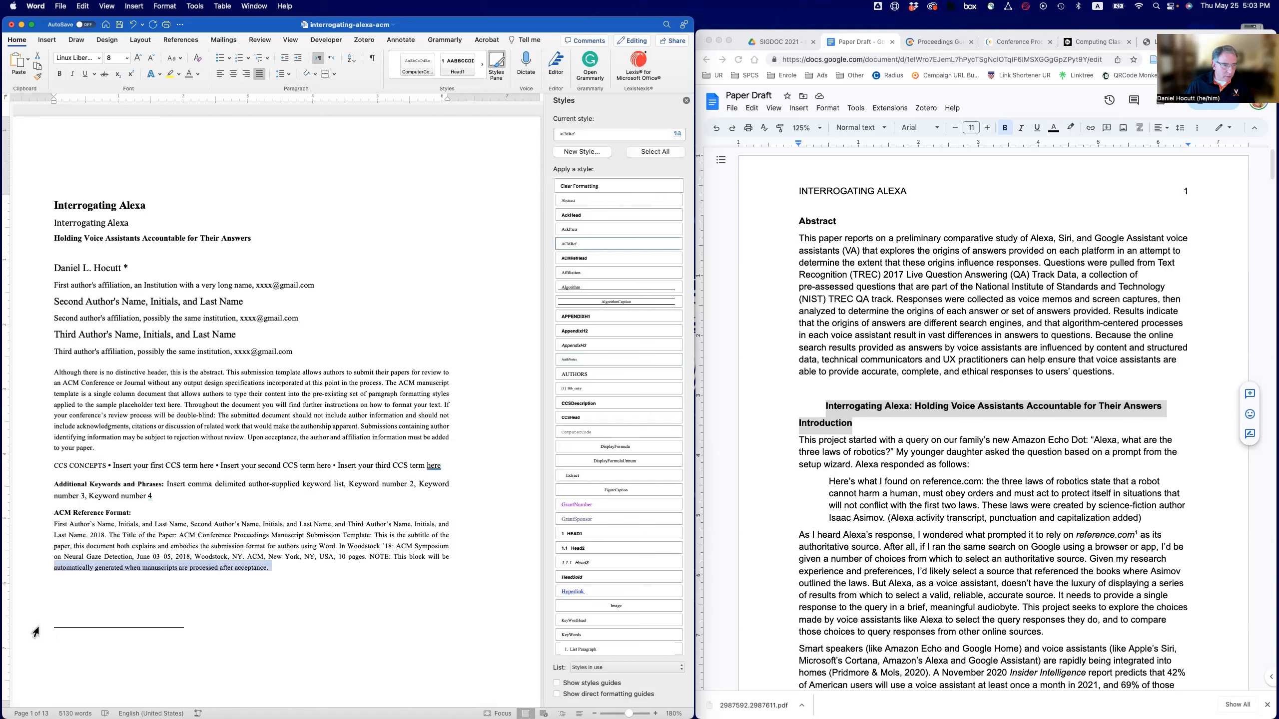
left_click(59, 634)
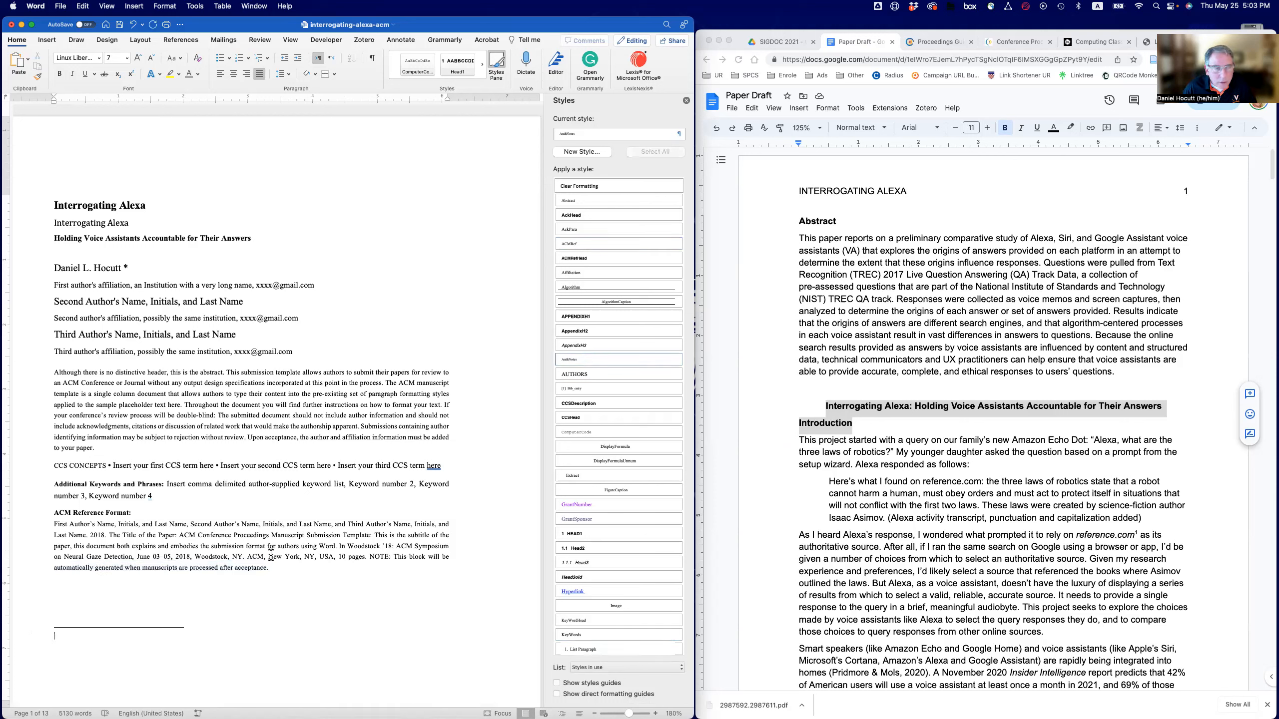
key("super+z")
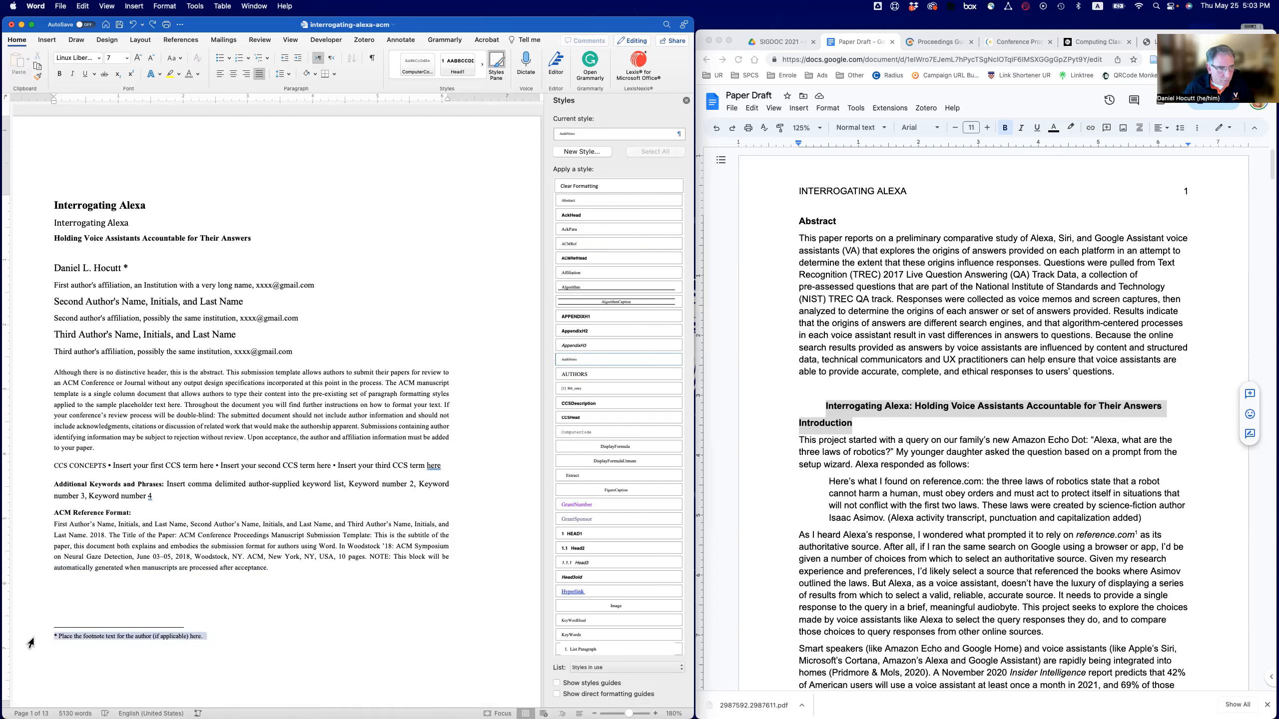
Go to the footnote reference and delete the asterisk after the author's name
right_click(83, 637)
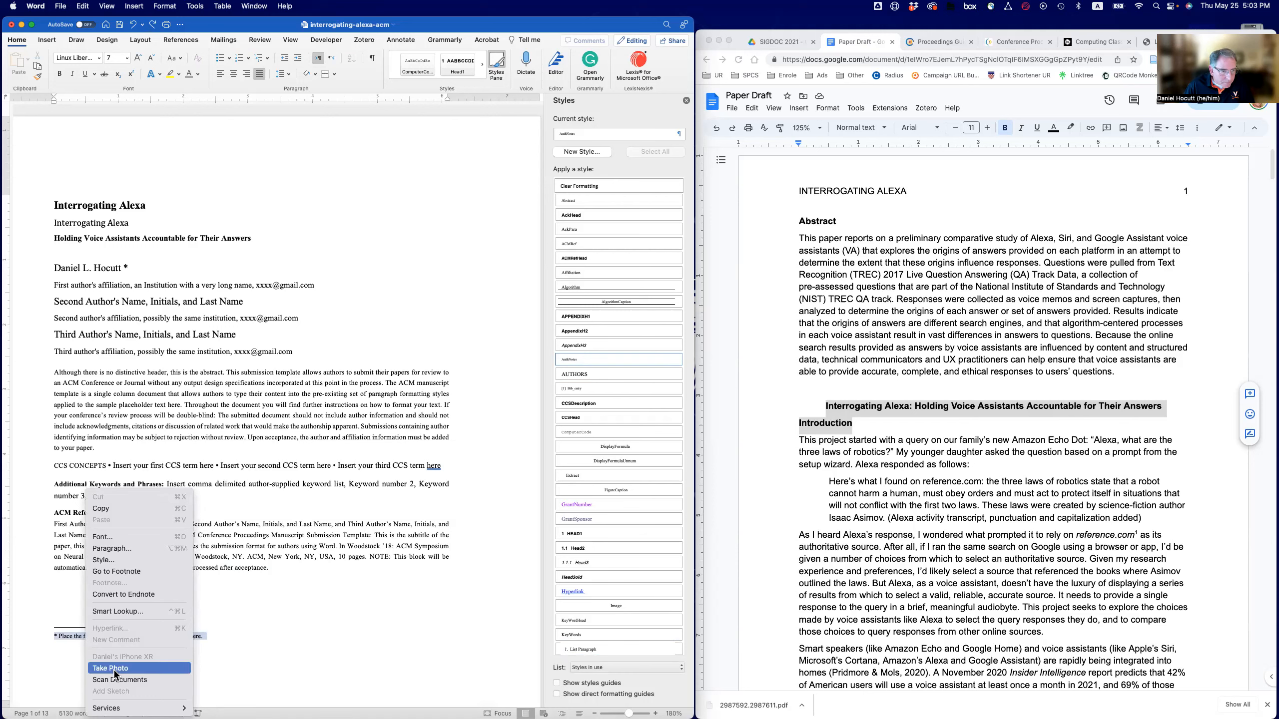
left_click(118, 574)
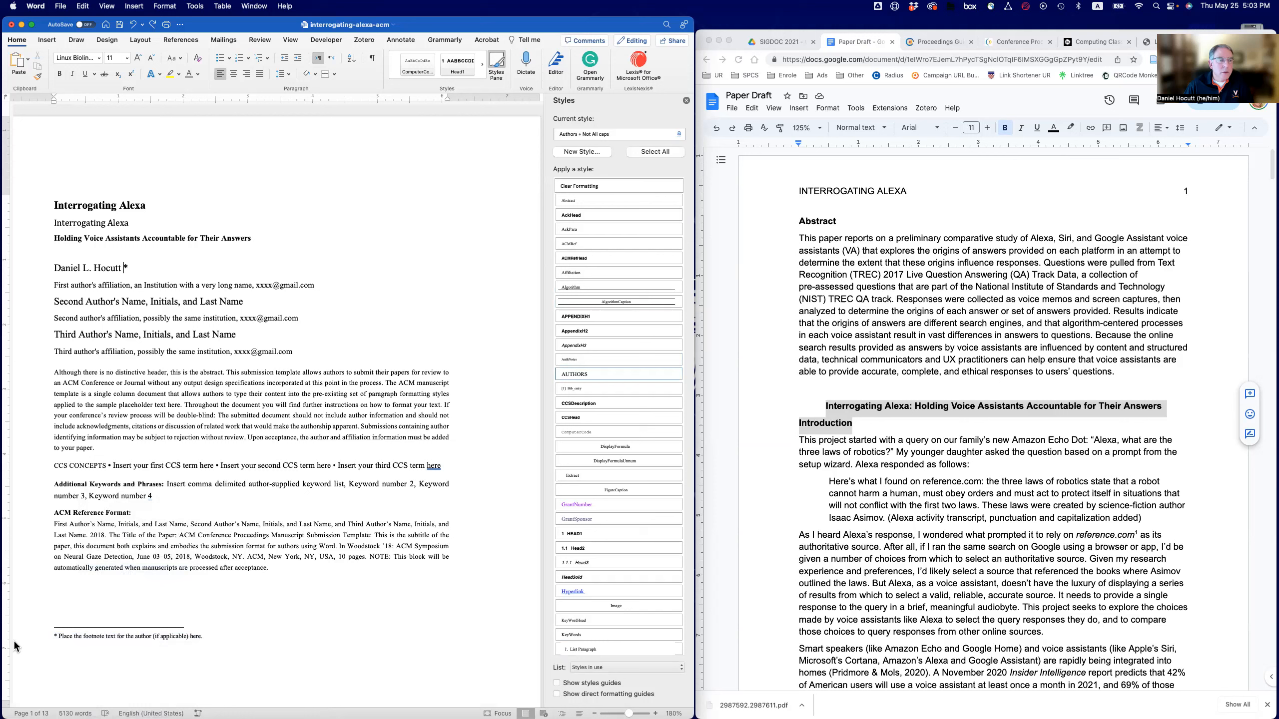
left_click(30, 637)
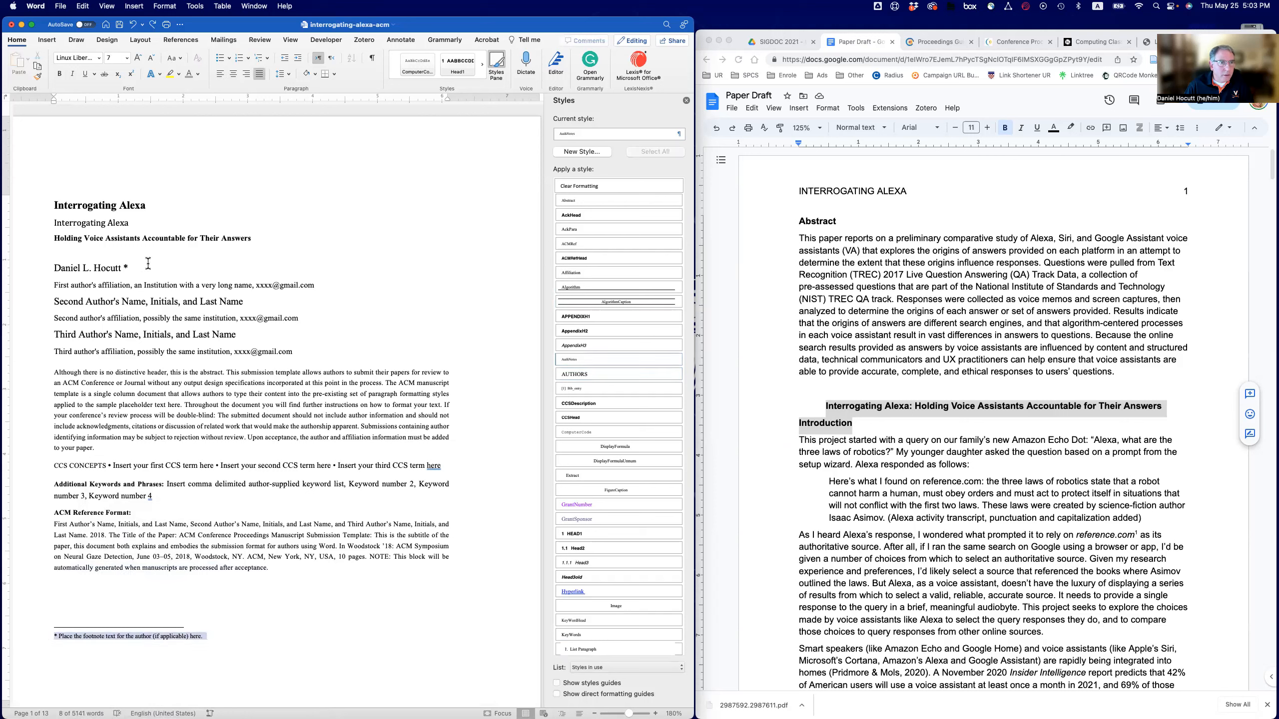
left_click_drag(121, 267, 135, 268)
left_click(123, 267)
key("BackSpace")
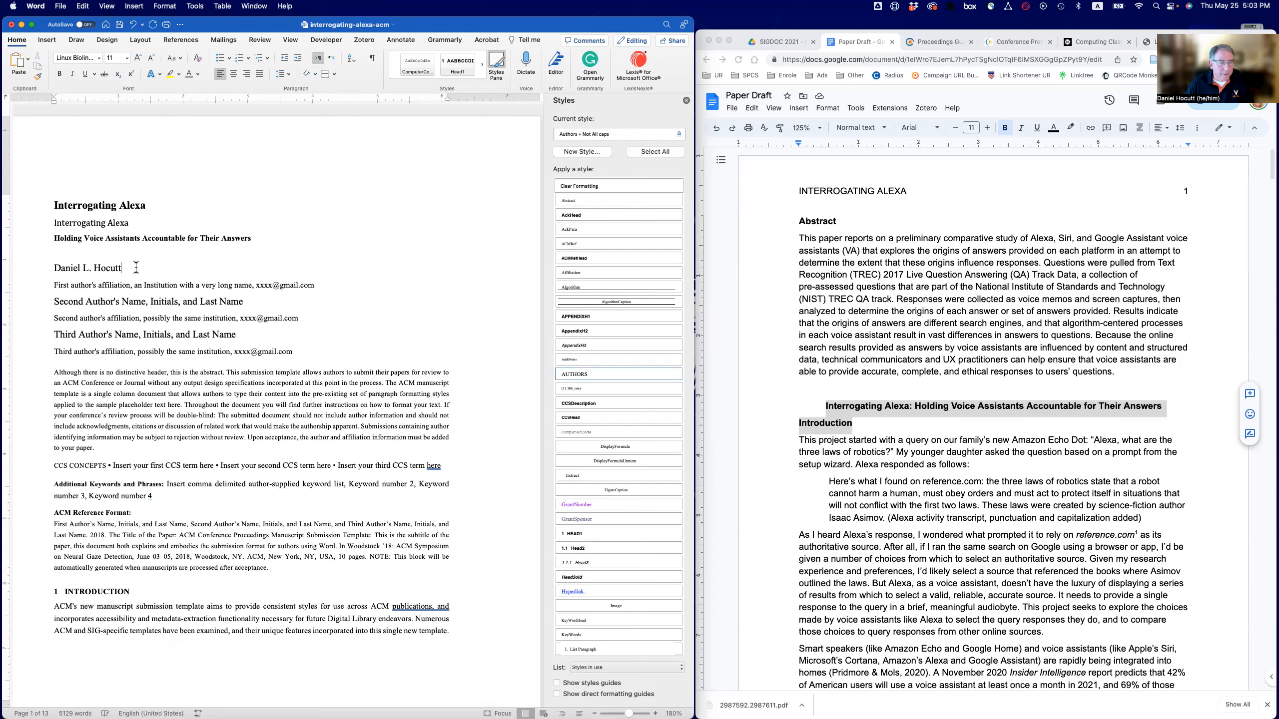
left_click(579, 712)
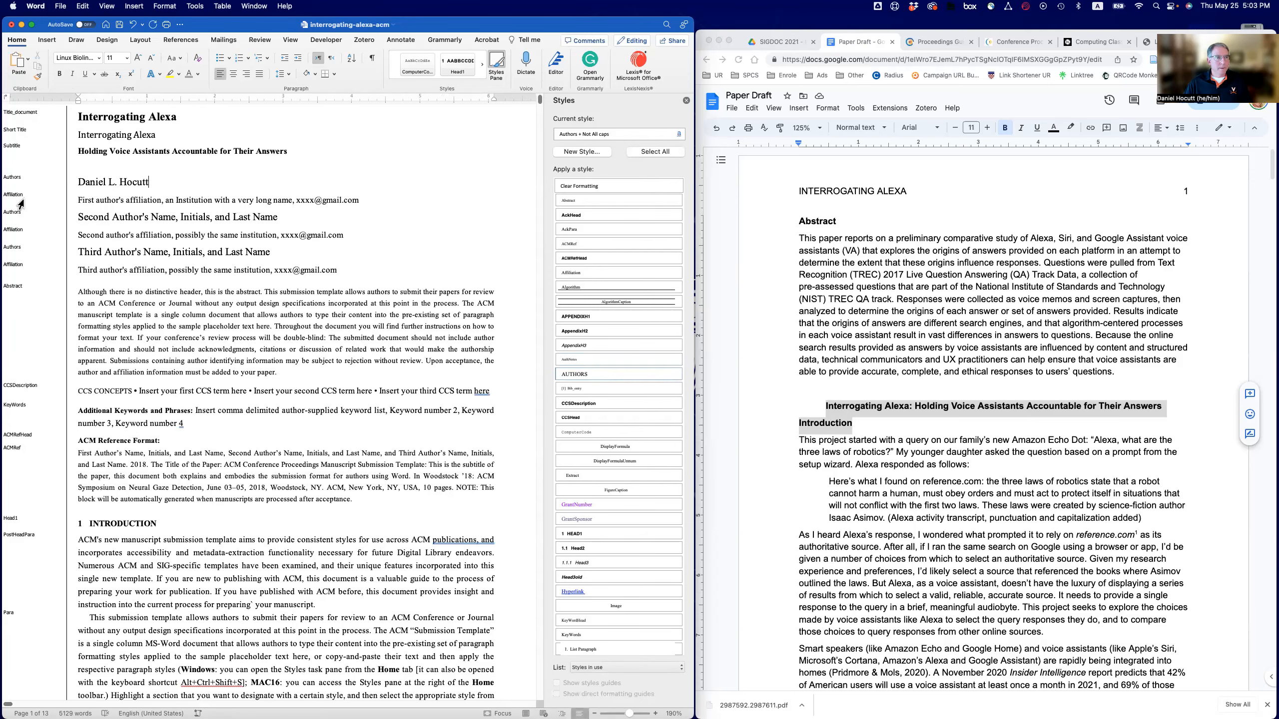
Replace the first author's affiliation placeholder with 'University of Richmond'
left_click_drag(240, 200, 292, 200)
type("University of Ri9chmo")
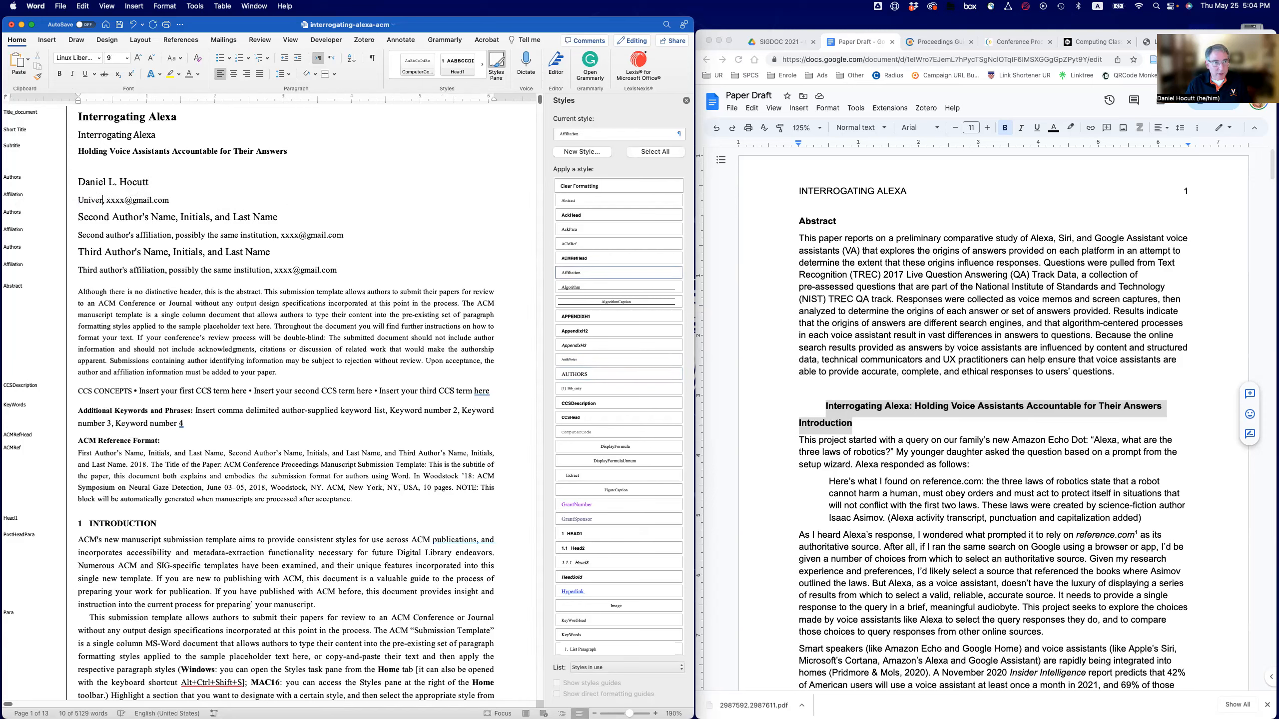
key("BackSpace")
key("BackSpace")
key("BackSpace")
key("BackSpace")
key("BackSpace")
type("chmond")
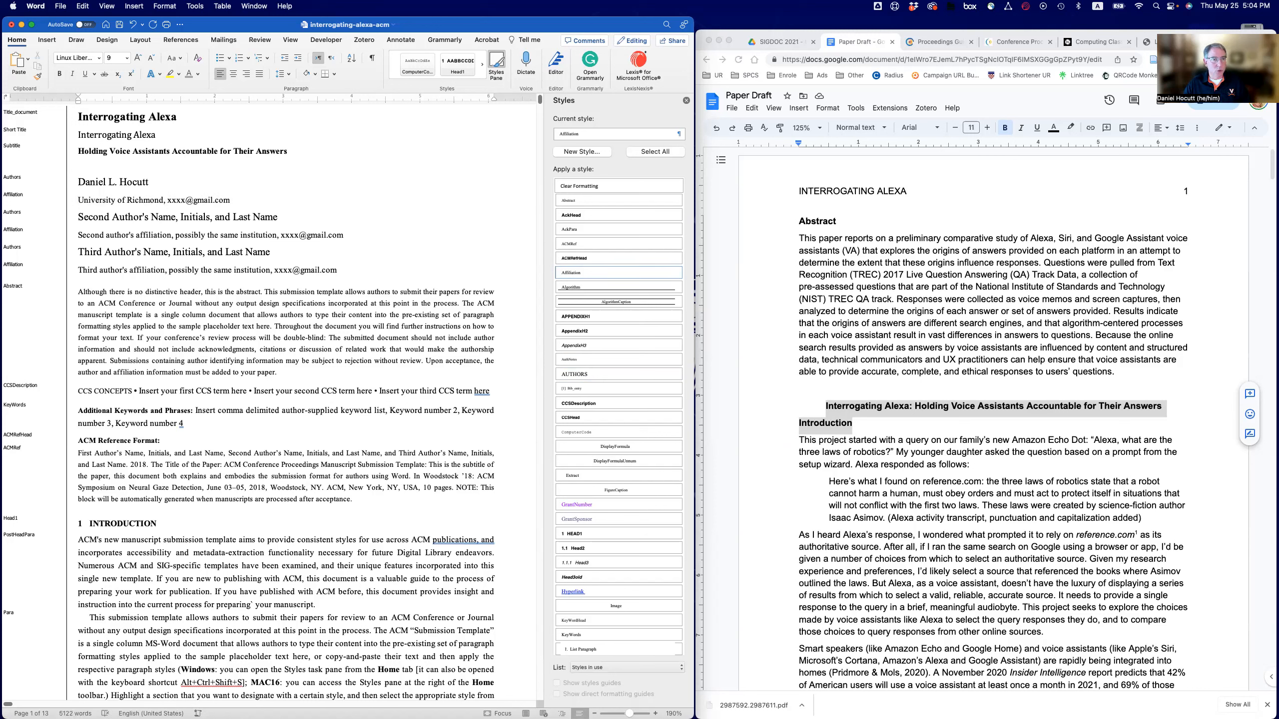
Fill in the author's e-mail user name and delete the second and third author placeholders
double_click(178, 199)
type("dhocutt")
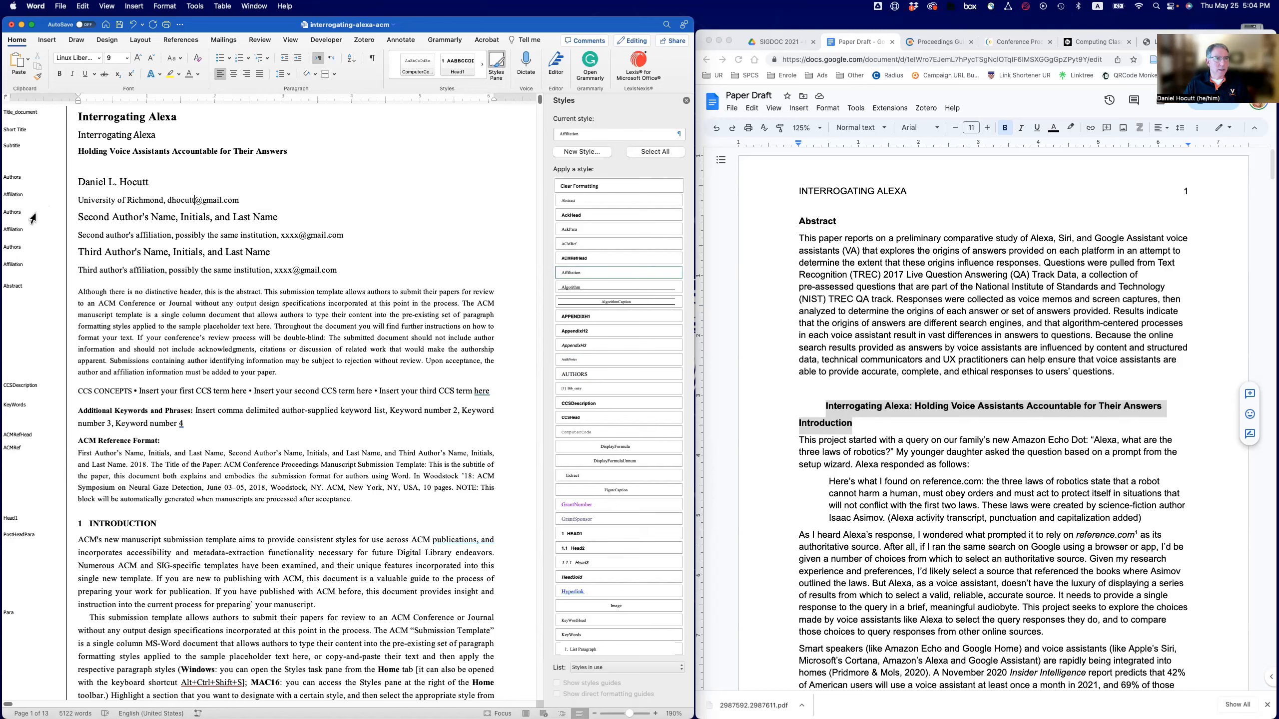
left_click_drag(32, 217, 36, 266)
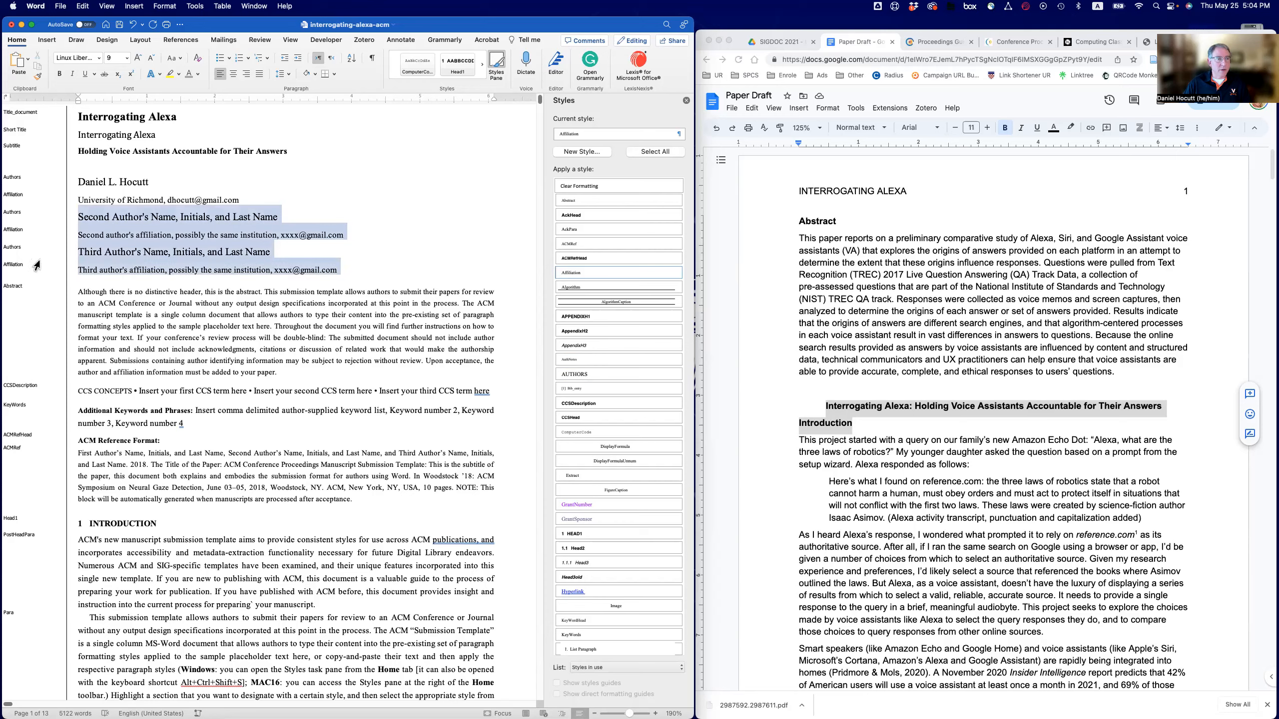
key("BackSpace")
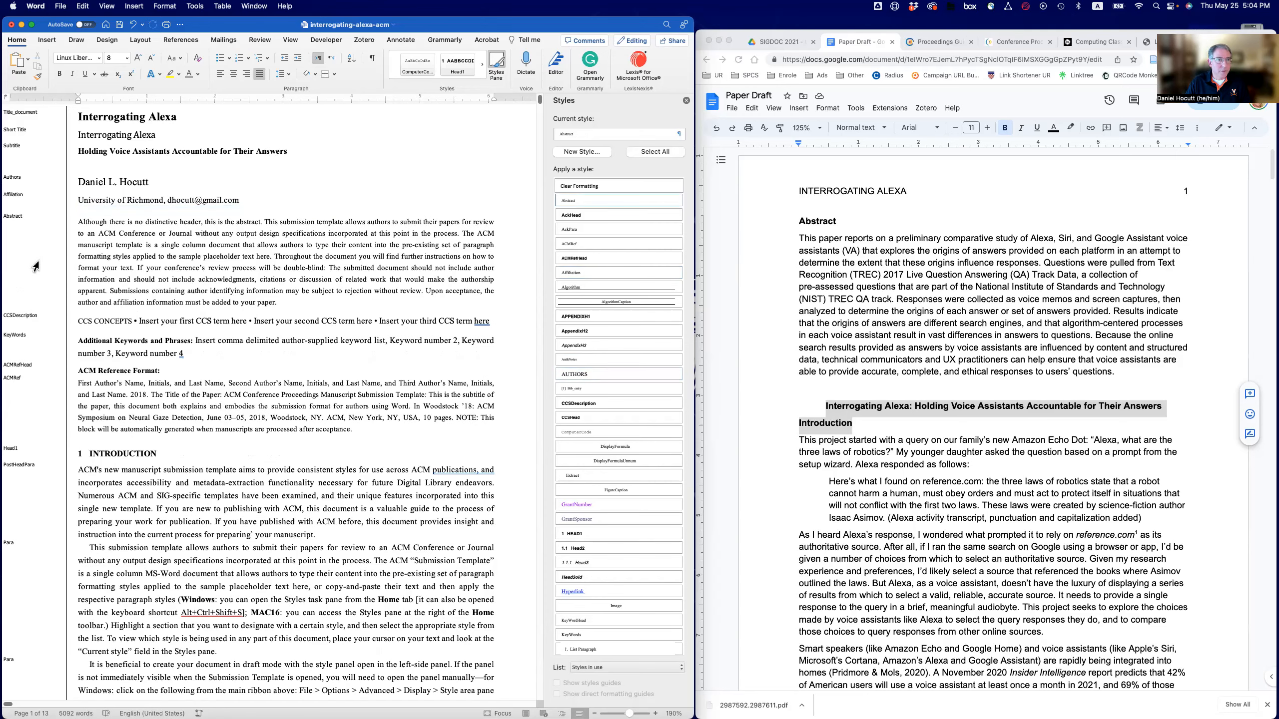
Select the abstract text in the Google Docs draft
left_click(23, 199)
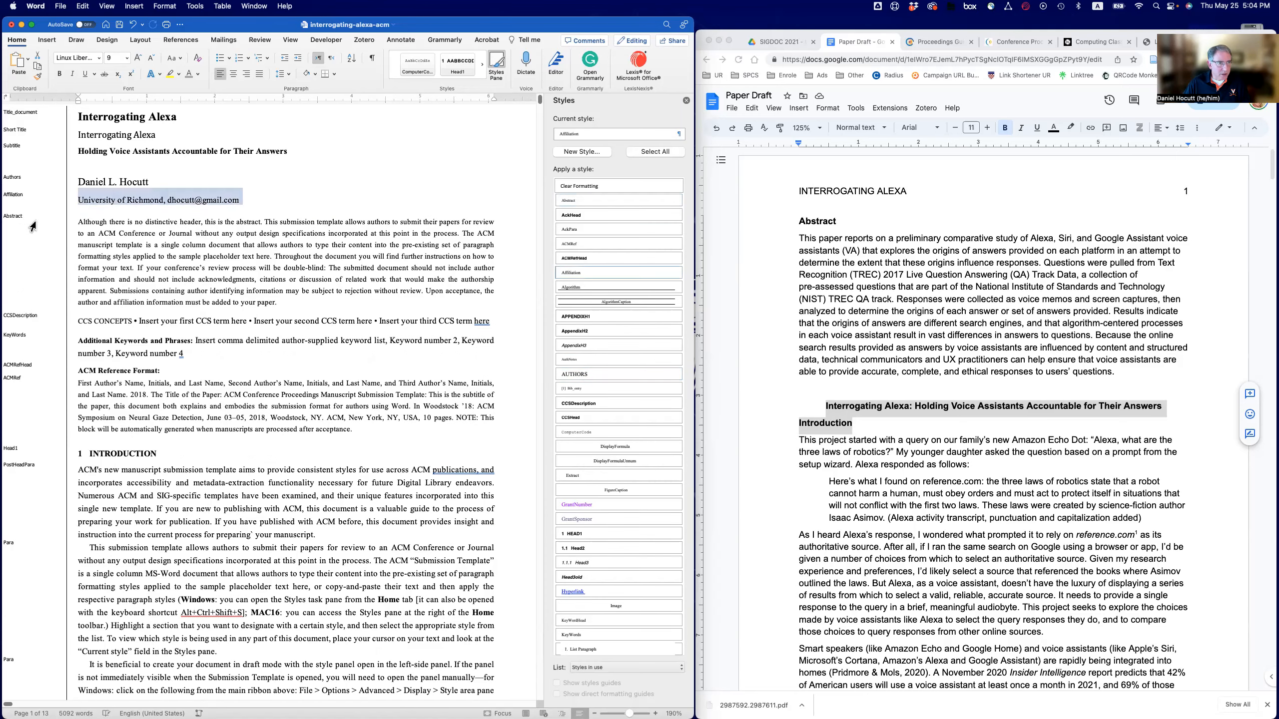
left_click(80, 223)
left_click(800, 238)
left_click_drag(800, 238, 1116, 369)
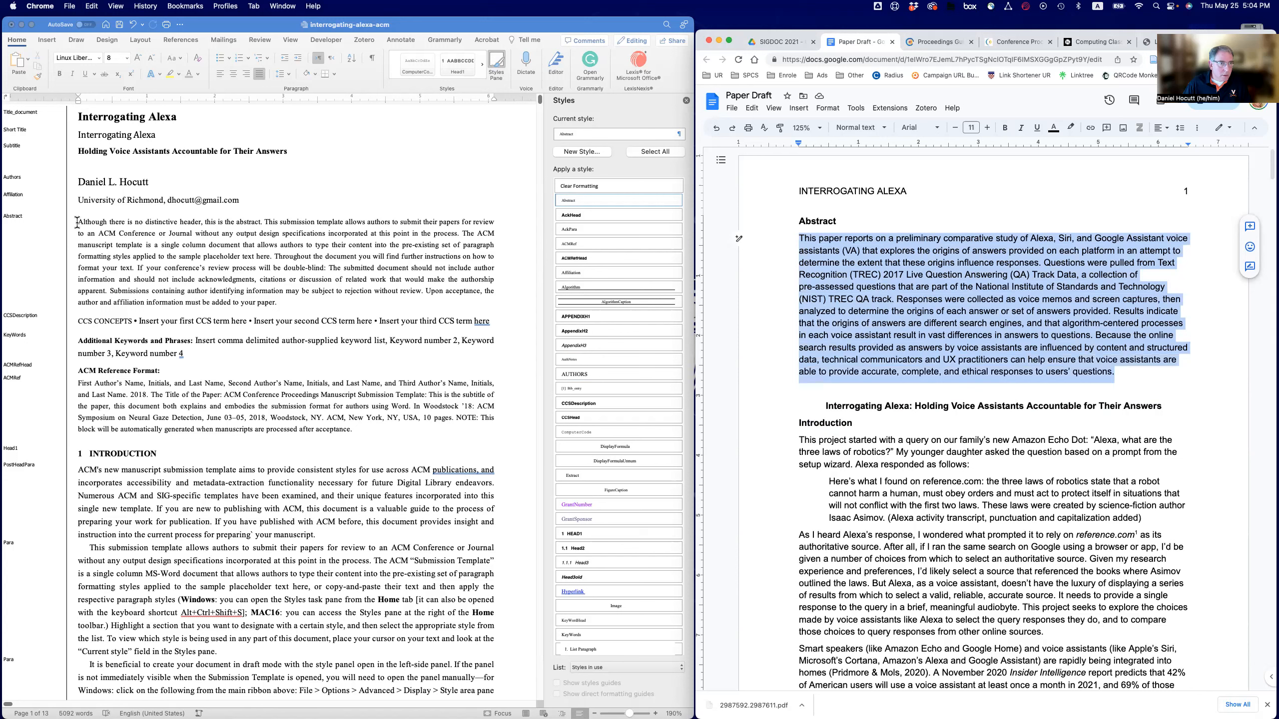
Paste it over the template's placeholder abstract as Unformatted Text
left_click_drag(78, 222, 158, 276)
left_click_drag(273, 302, 277, 303)
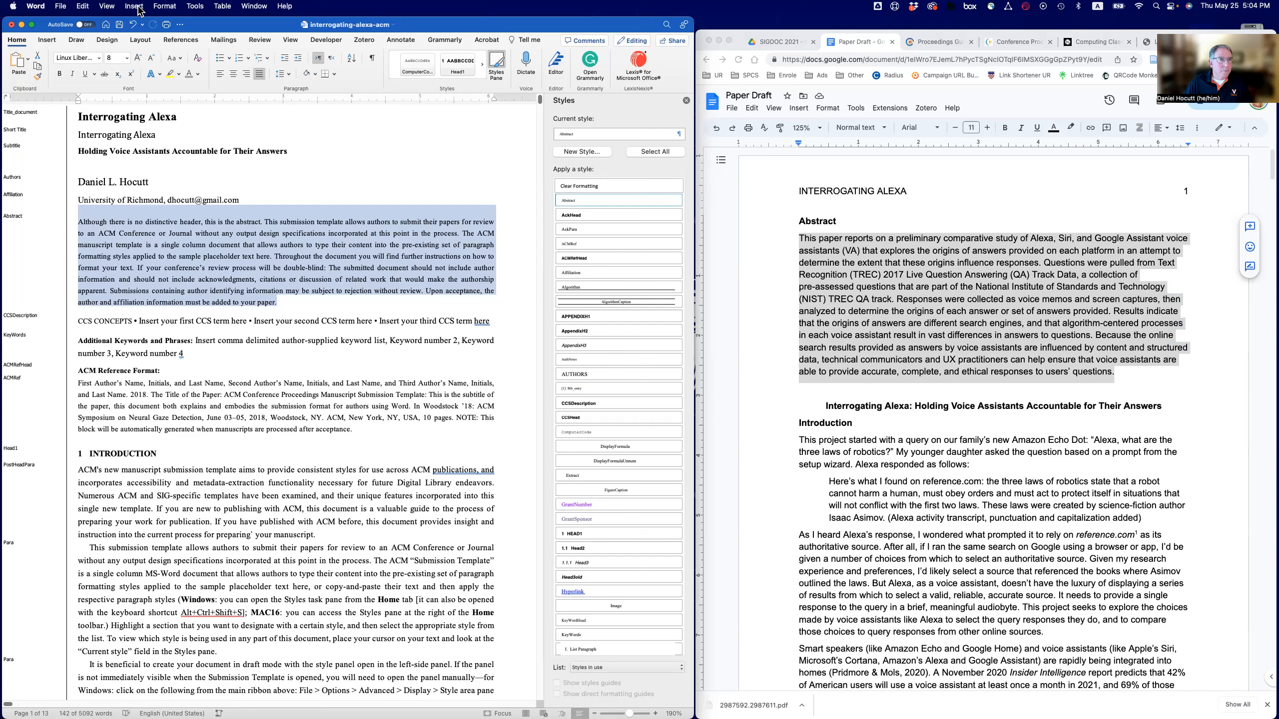
right_click(146, 221)
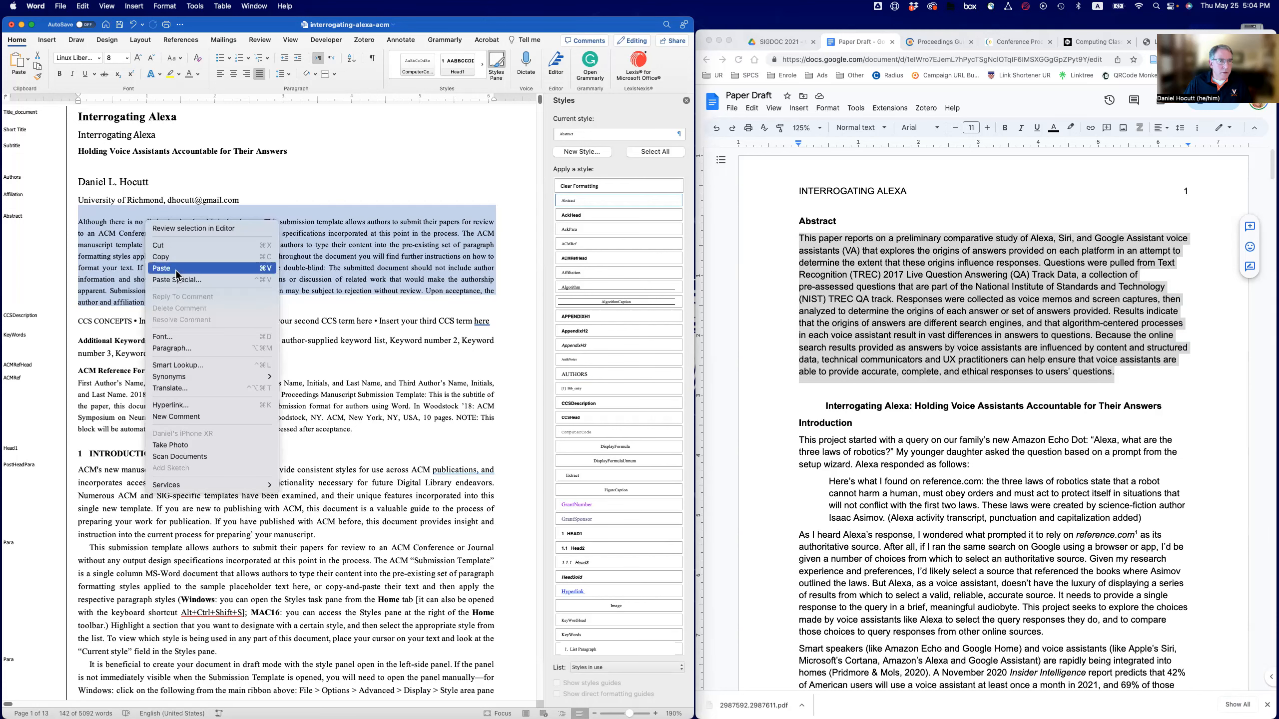
left_click(177, 280)
left_click(573, 225)
left_click(747, 367)
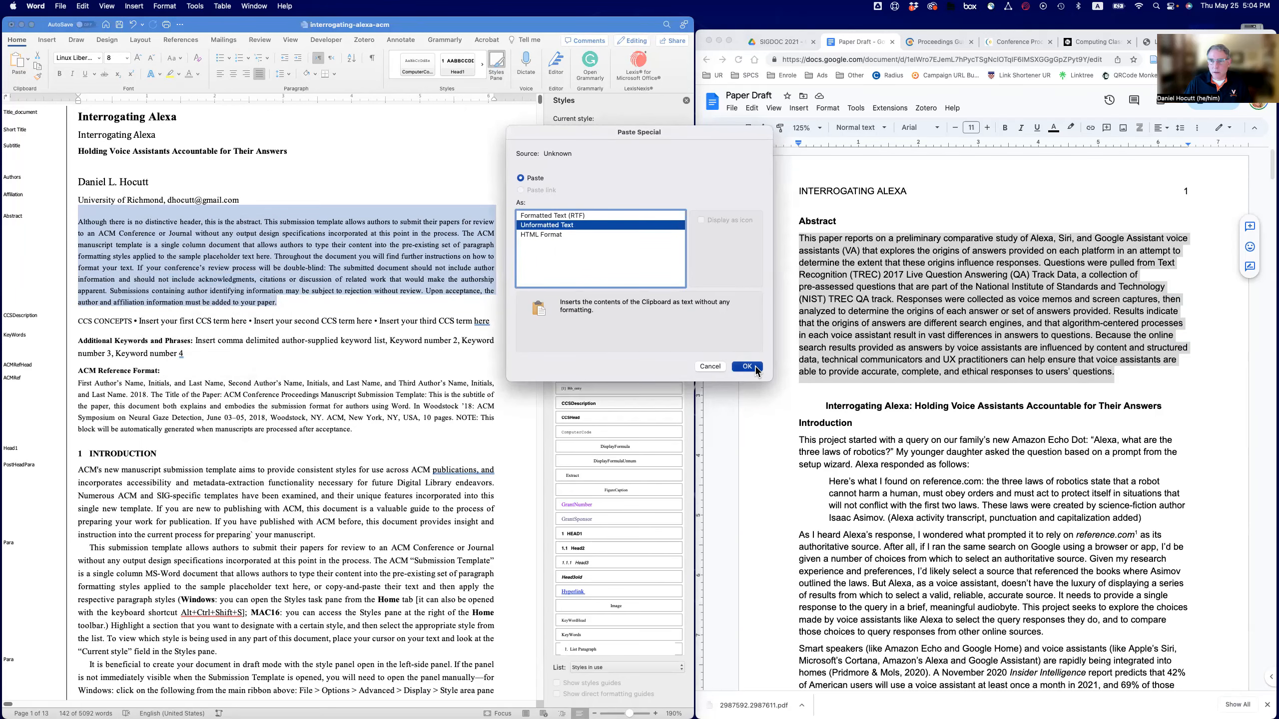
left_click(13, 217)
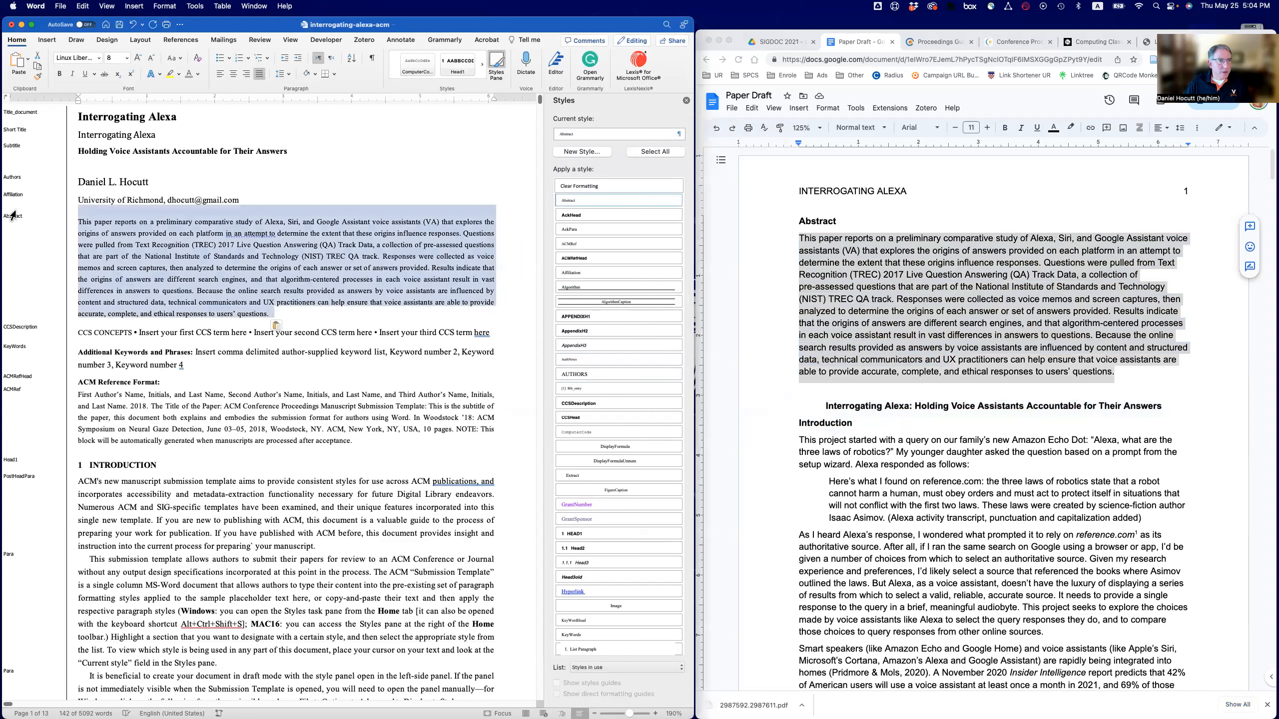
left_click(18, 198)
left_click(20, 179)
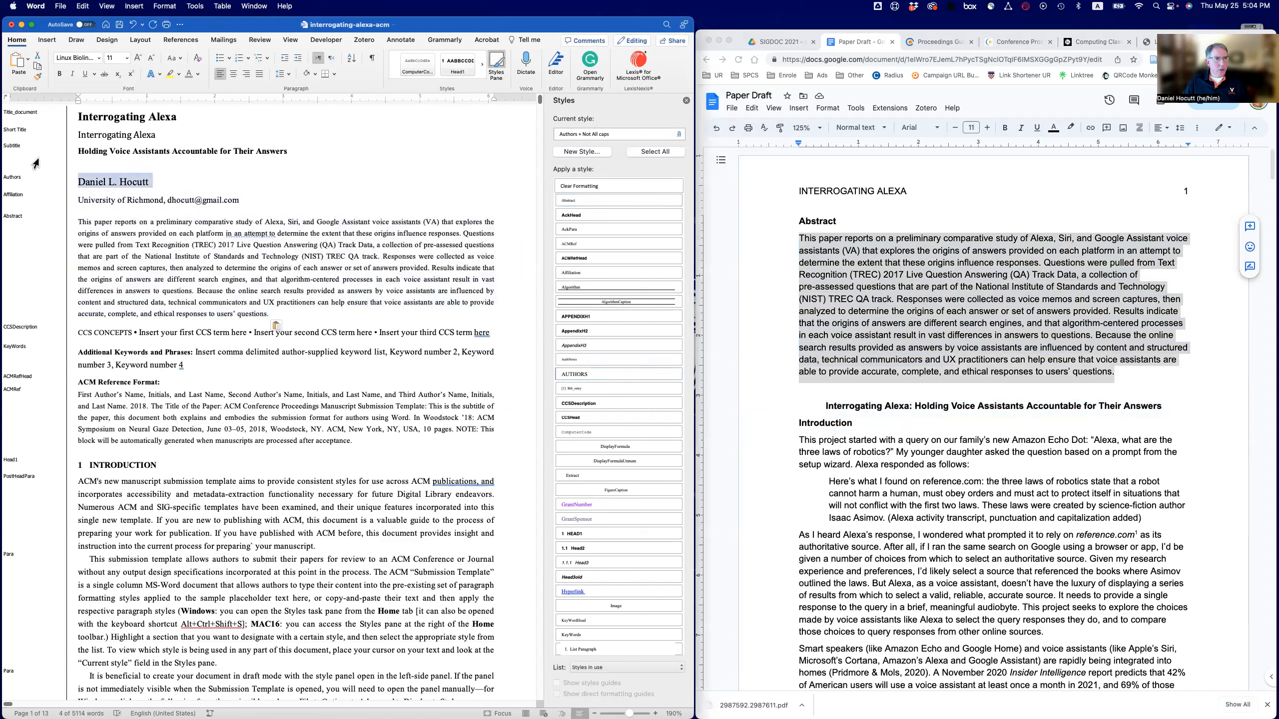
left_click(33, 135)
left_click(34, 119)
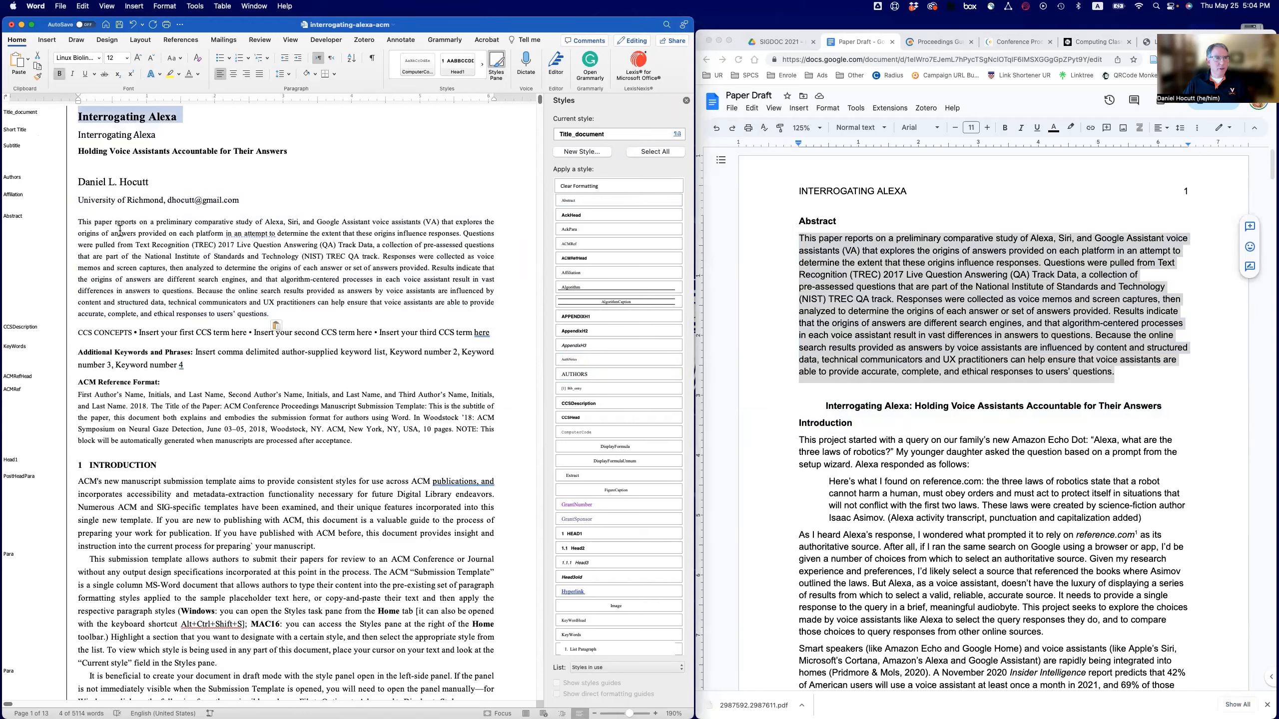
scroll(167, 241, "down", 1)
scroll(167, 241, "down", 2)
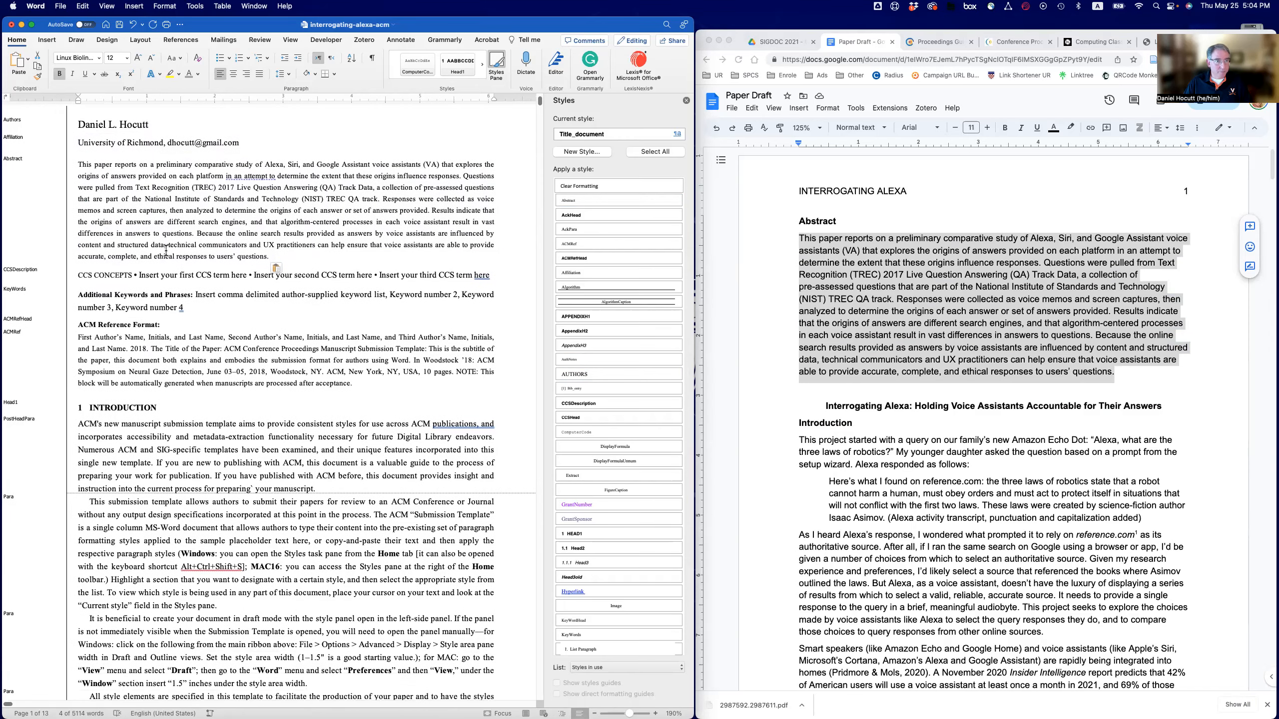
left_click(49, 298)
left_click(41, 324)
scroll(31, 313, "down", 1)
left_click_drag(33, 314, 33, 327)
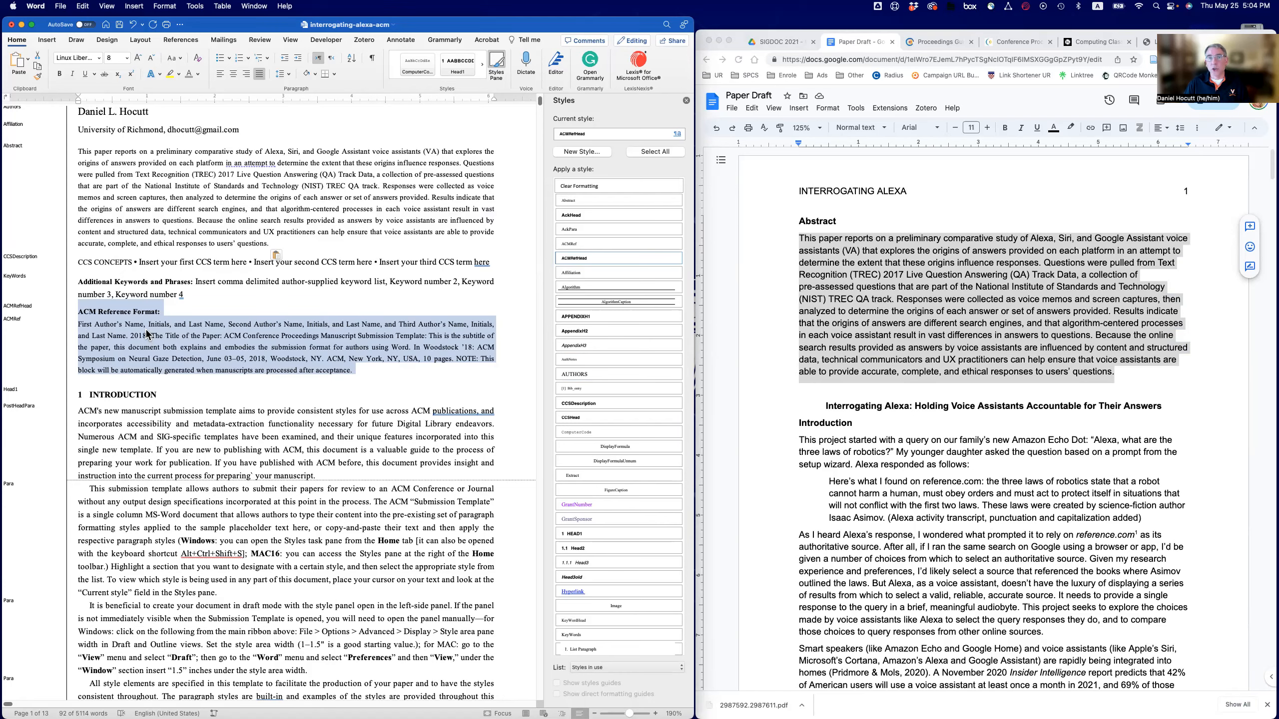
scroll(264, 324, "down", 4)
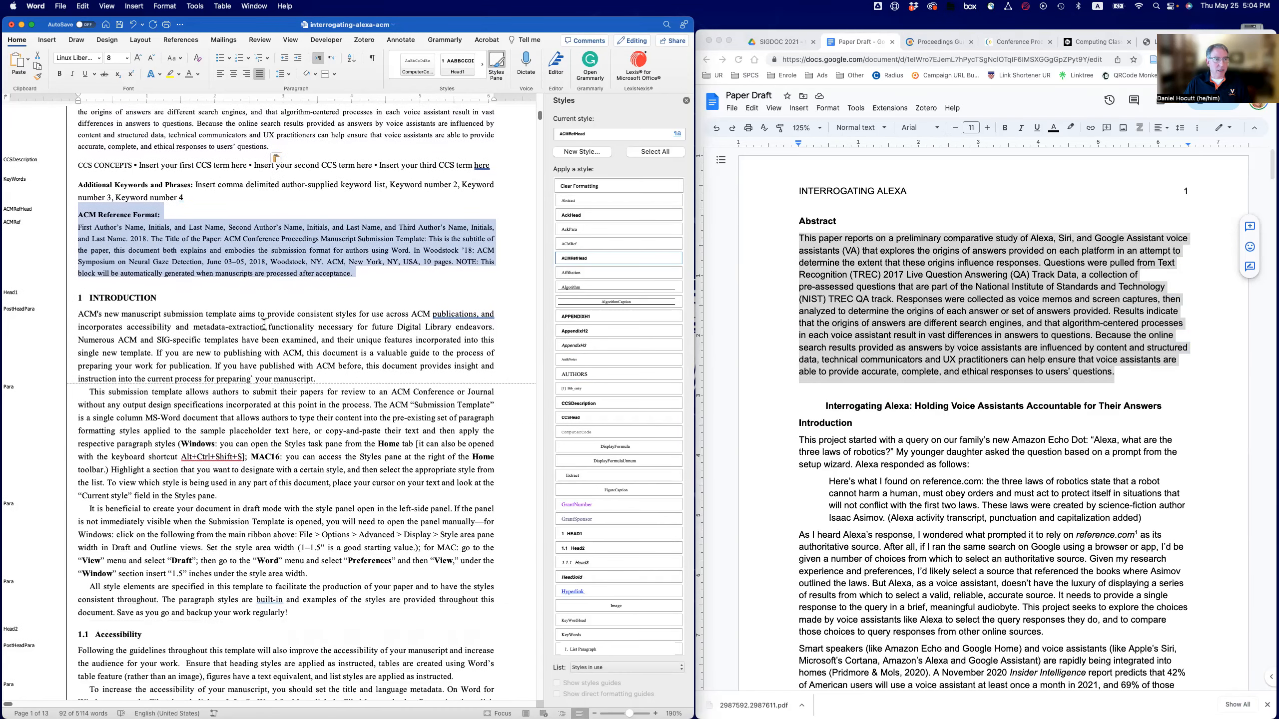
scroll(1058, 362, "down", 5)
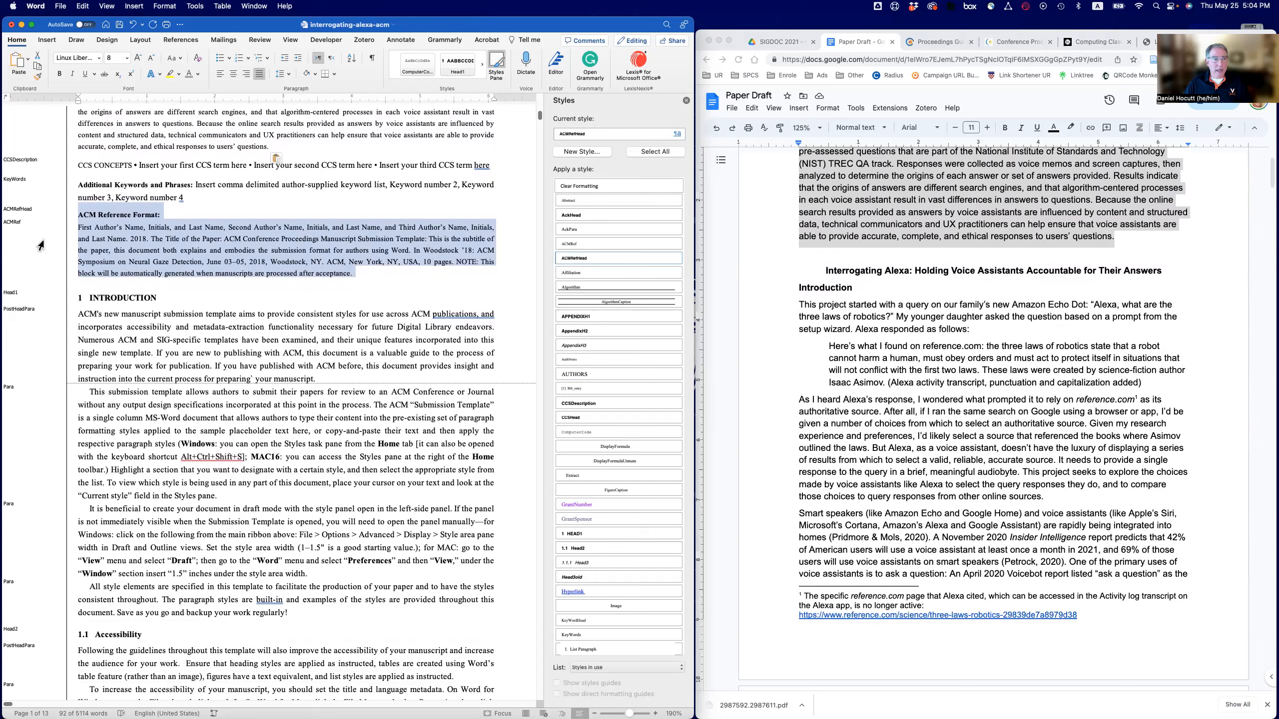
left_click(108, 228)
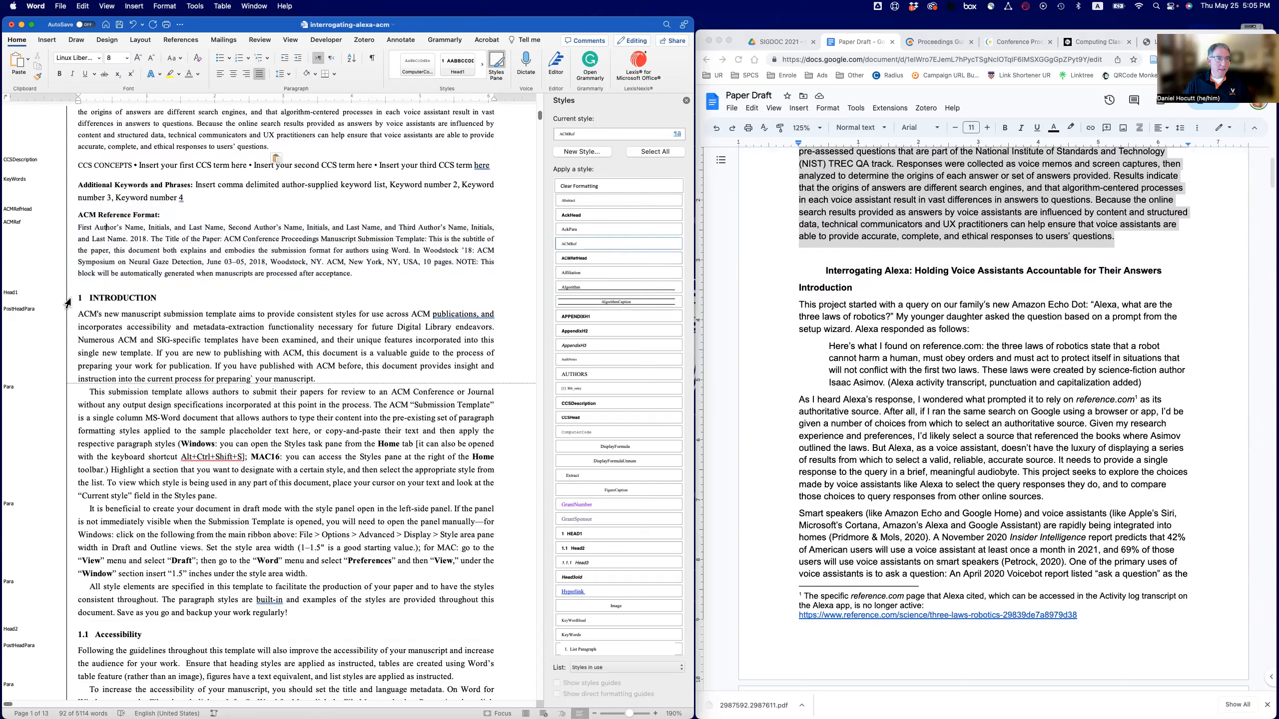
key("ctrl+space")
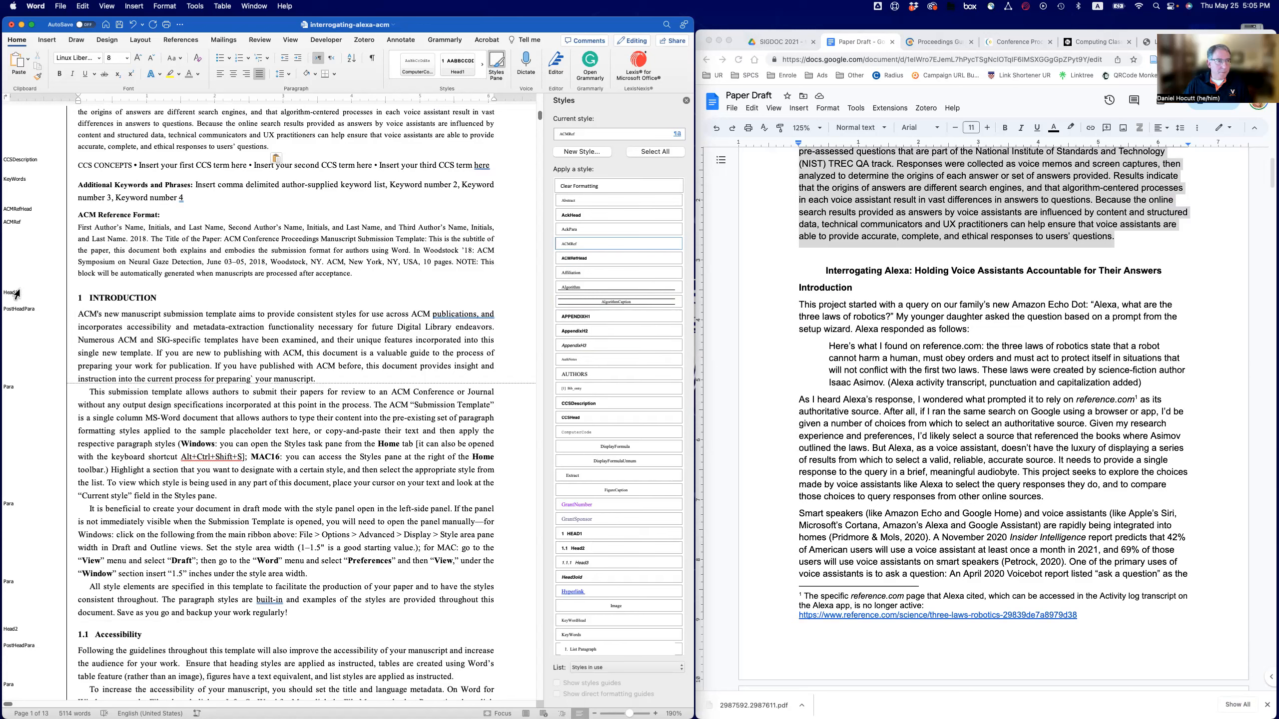
left_click(31, 301)
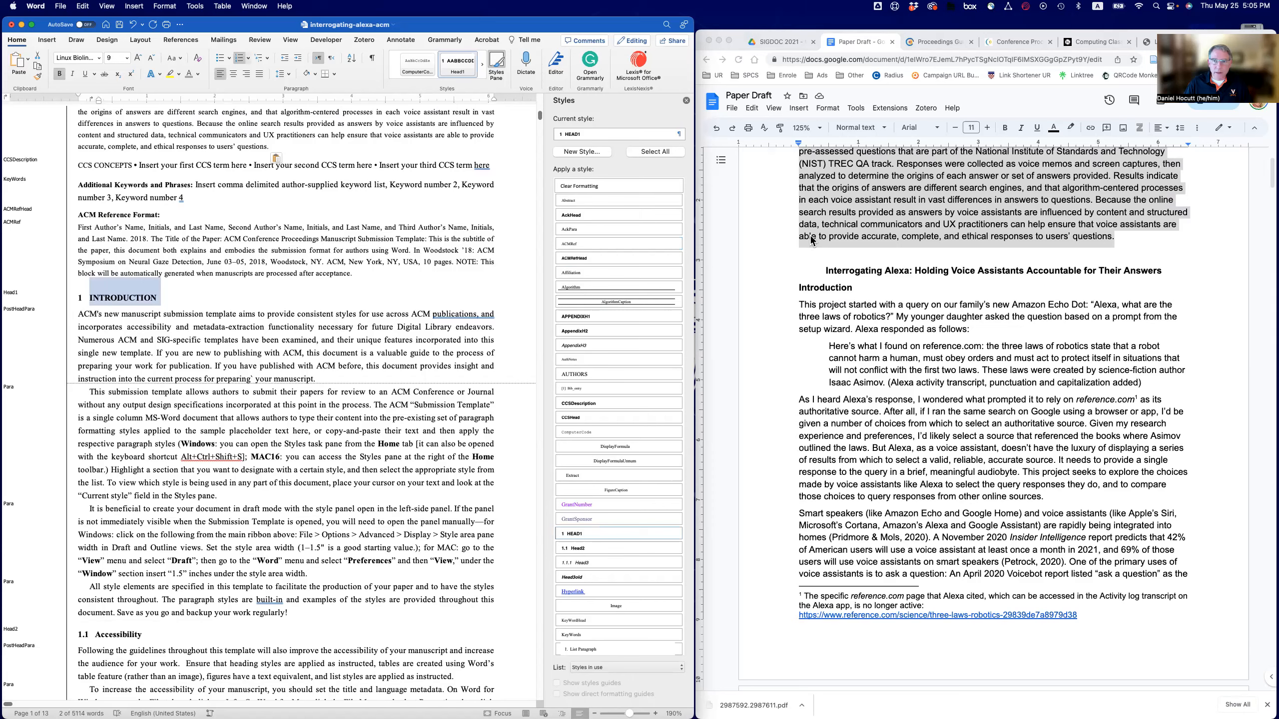
double_click(824, 291)
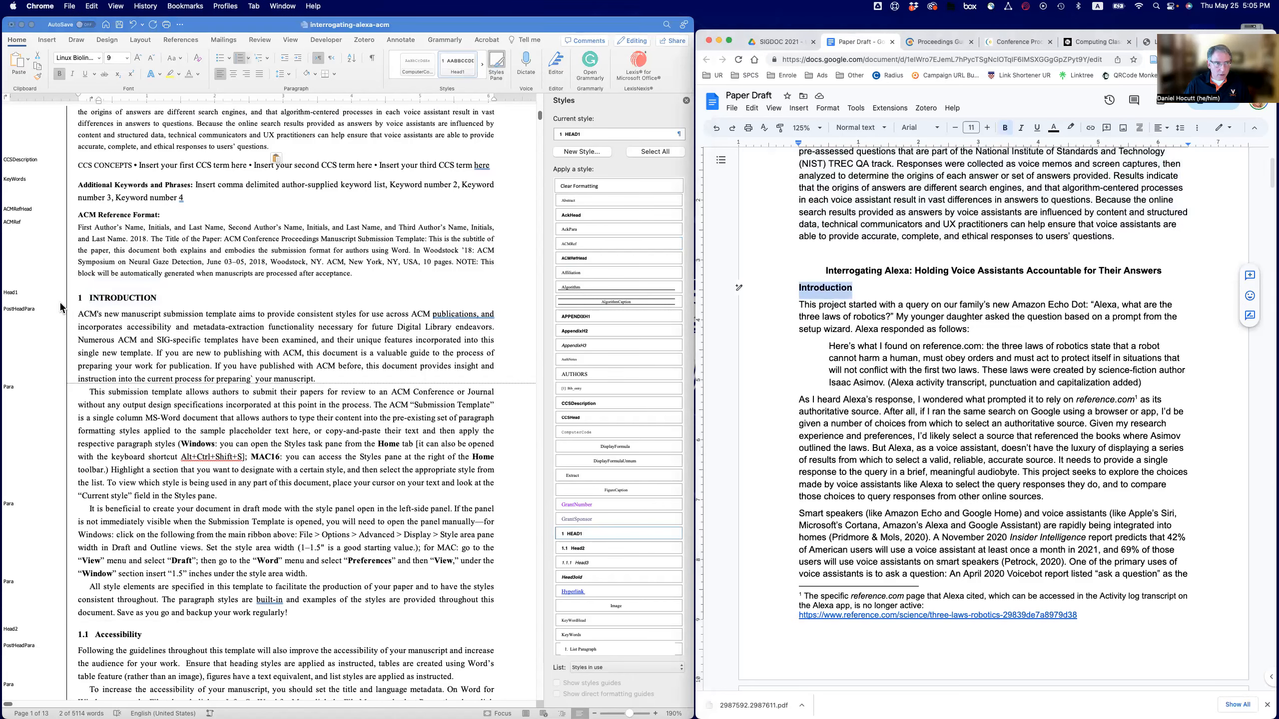
Paste the draft's Echo Dot opening paragraph over the template's first Introduction paragraph
left_click(35, 320)
left_click_drag(79, 314, 317, 375)
left_click(813, 306)
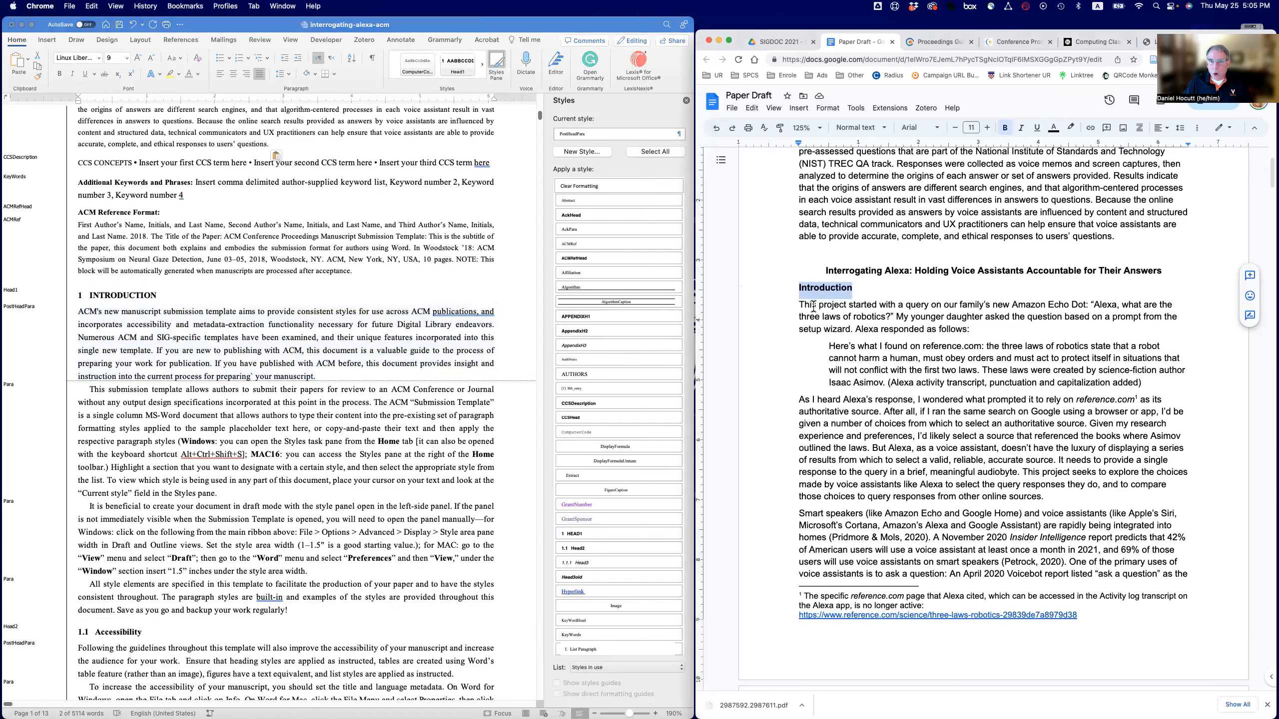
left_click_drag(800, 305, 969, 328)
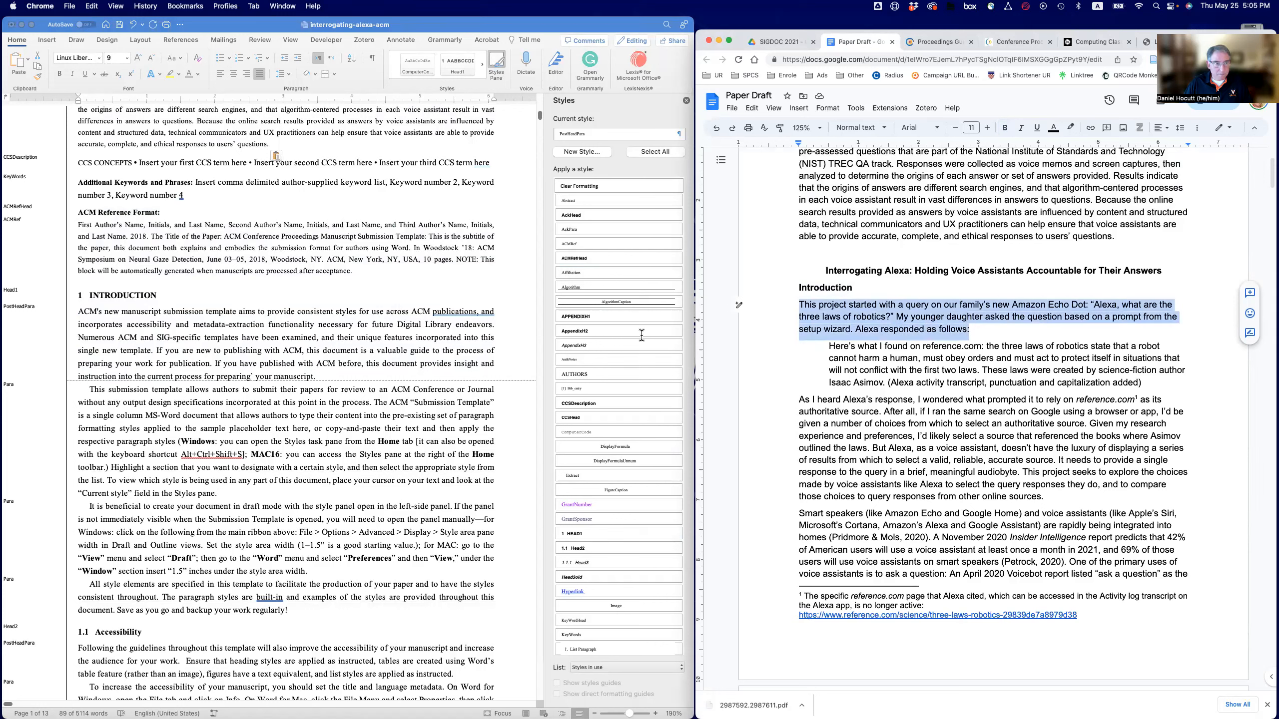
left_click(86, 314)
left_click_drag(82, 312, 317, 371)
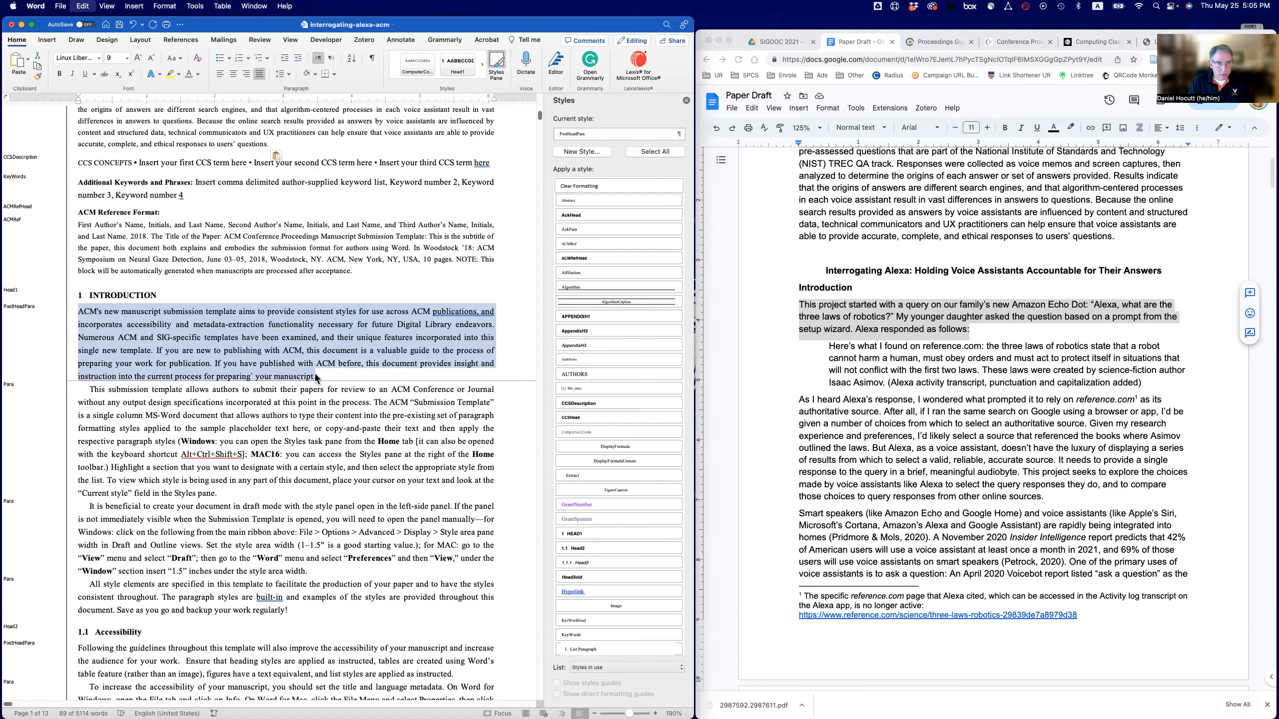
key("super+v")
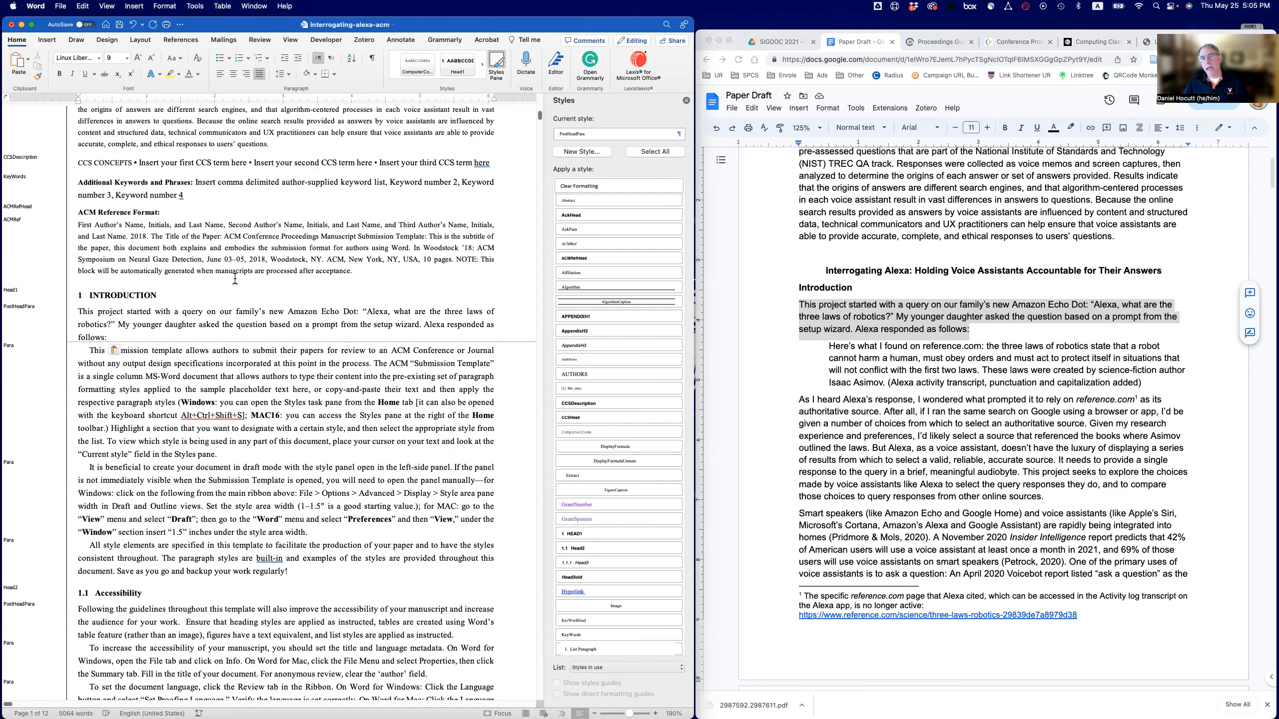
left_click(36, 291)
left_click(31, 313)
Paste the Alexa quote as a new paragraph after 'follows:'
left_click(107, 337)
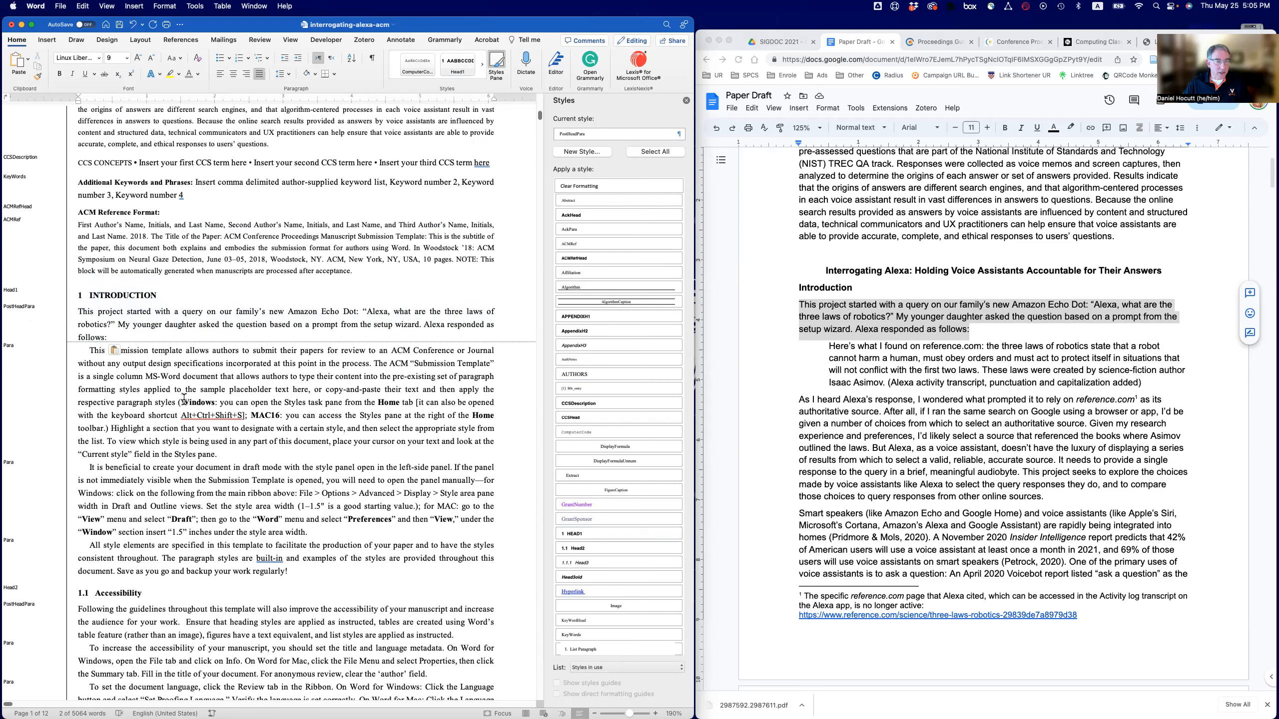
left_click(831, 346)
left_click_drag(830, 346, 1144, 377)
key("super+c")
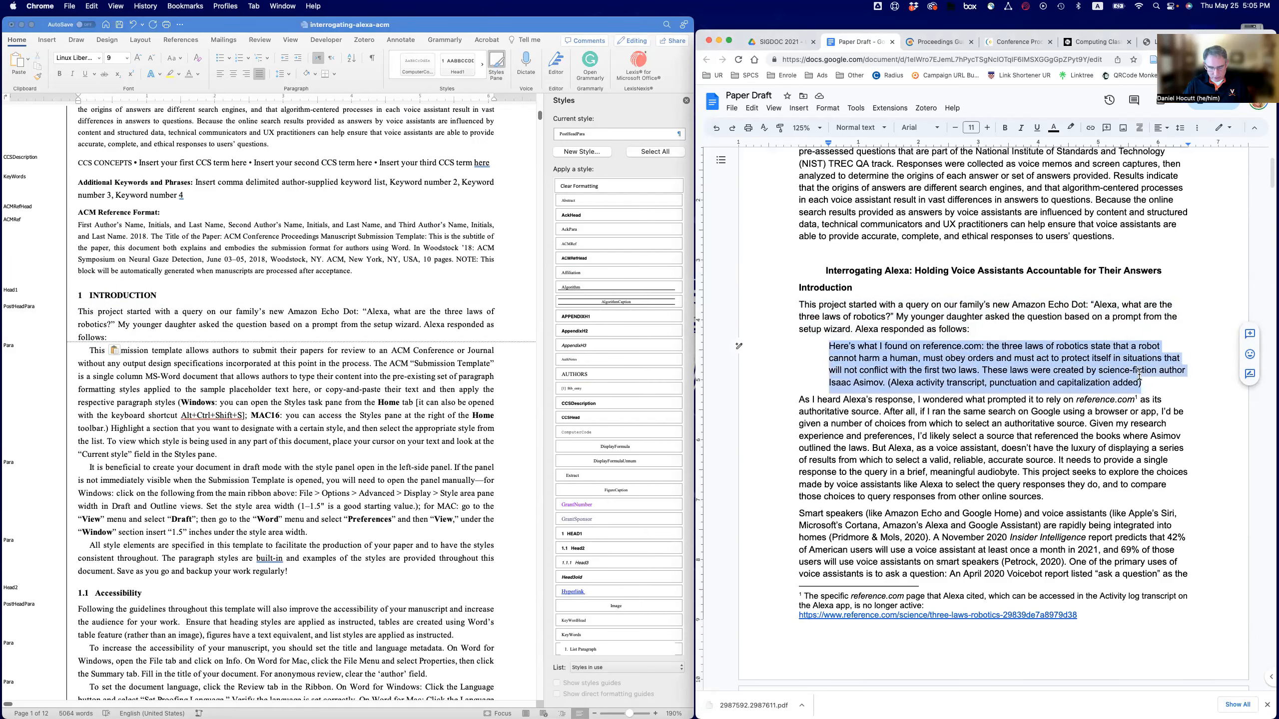
left_click(119, 338)
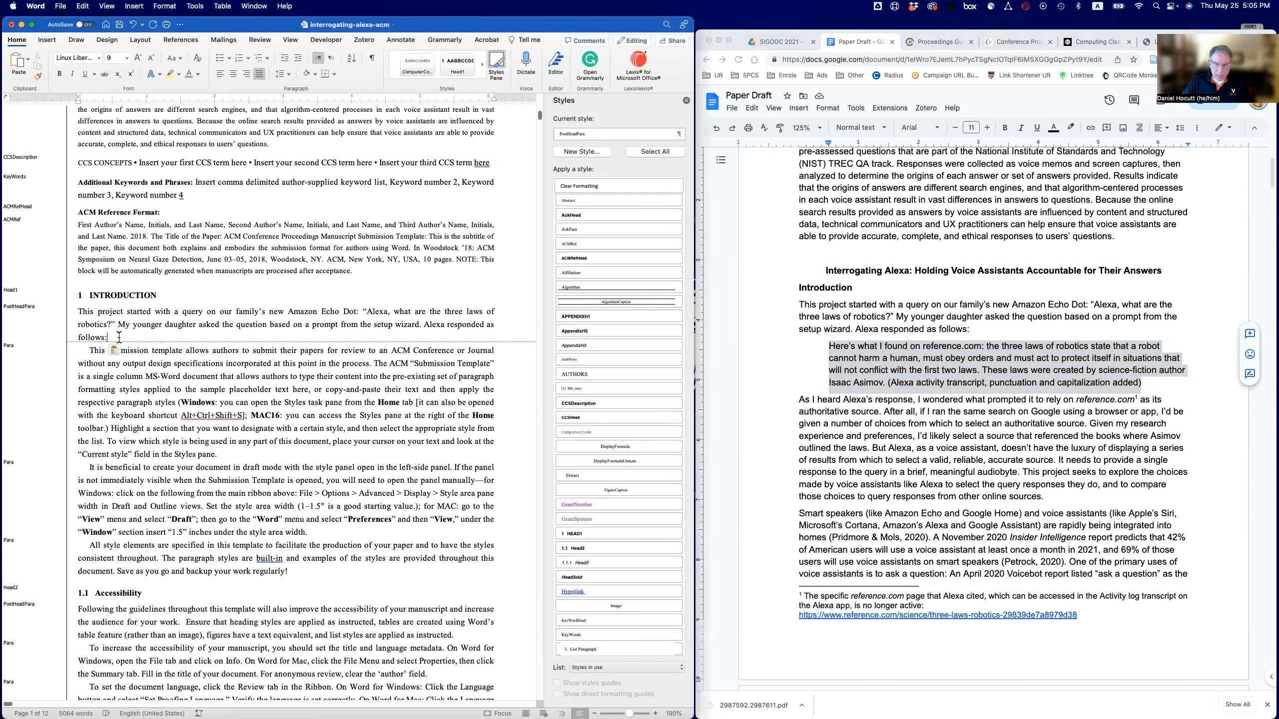
key("Return")
key("super+v")
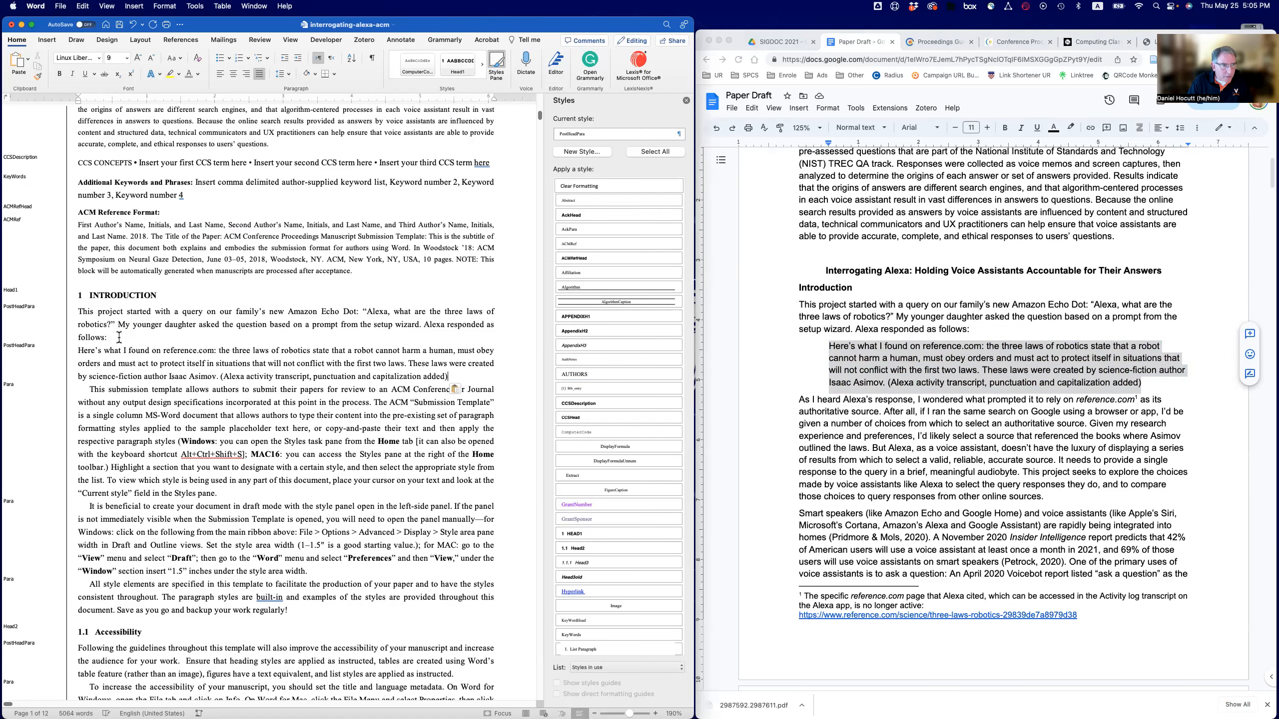
left_click_drag(78, 352, 450, 373)
key("super+c")
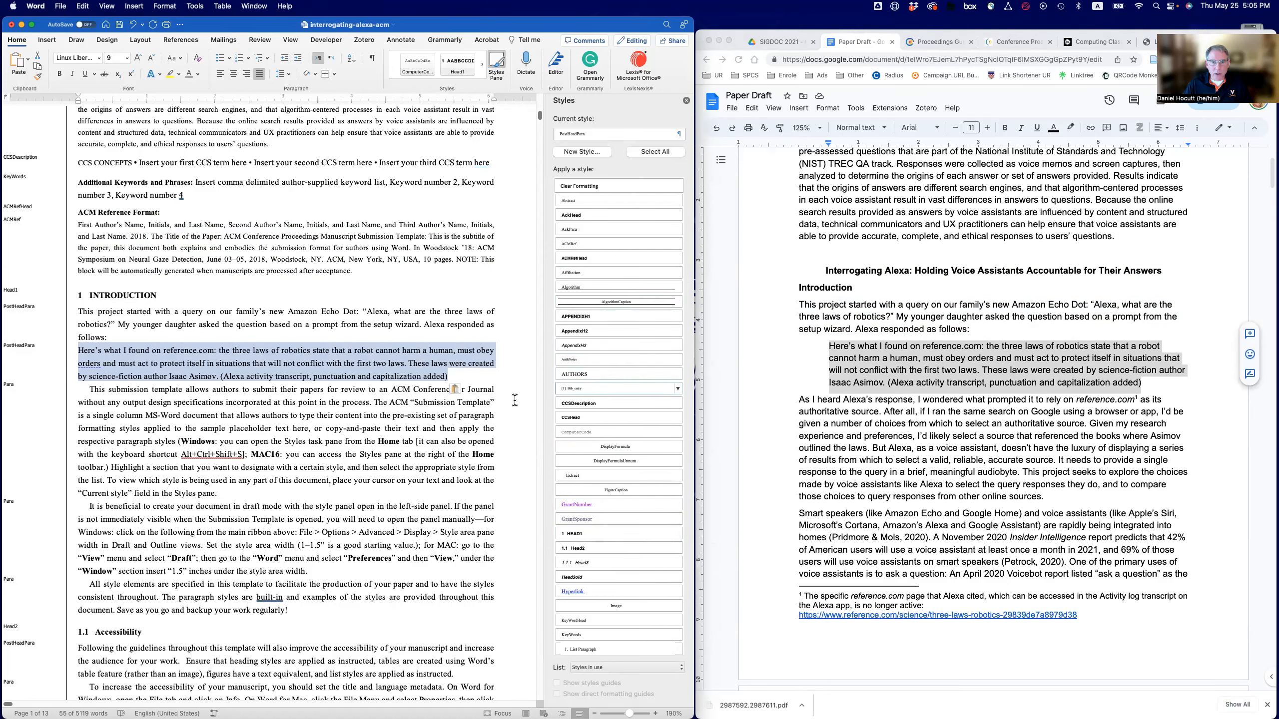
Paste the Alexa quote into the Introduction and apply the Extract style
scroll(400, 418, "down", 15)
scroll(400, 418, "down", 8)
scroll(323, 499, "down", 2)
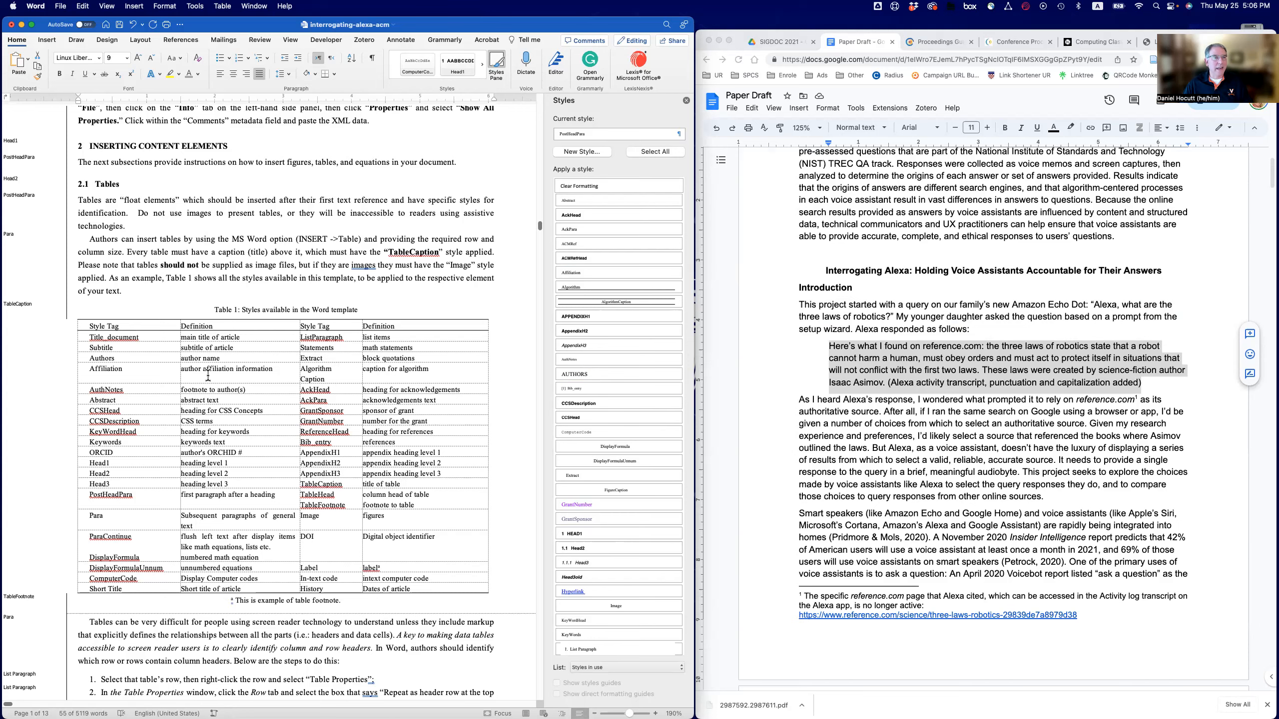
scroll(208, 375, "up", 3)
key("super+v")
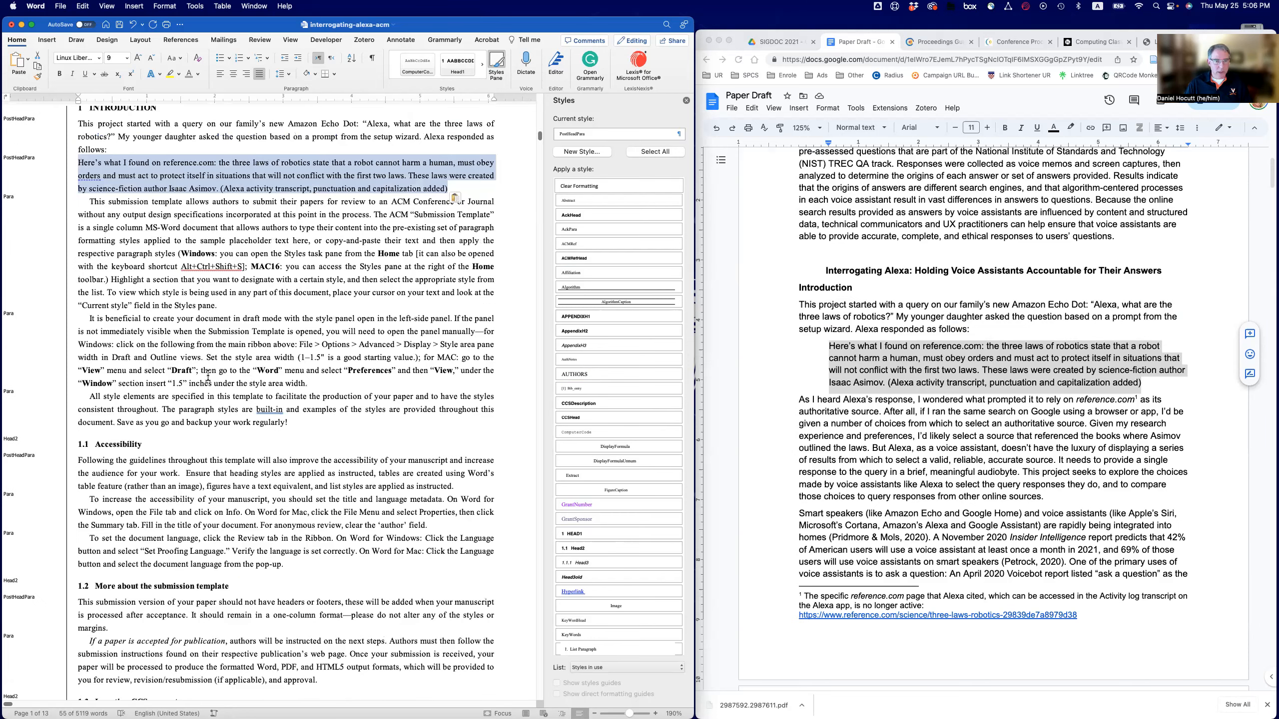
scroll(208, 375, "up", 4)
scroll(600, 403, "down", 2)
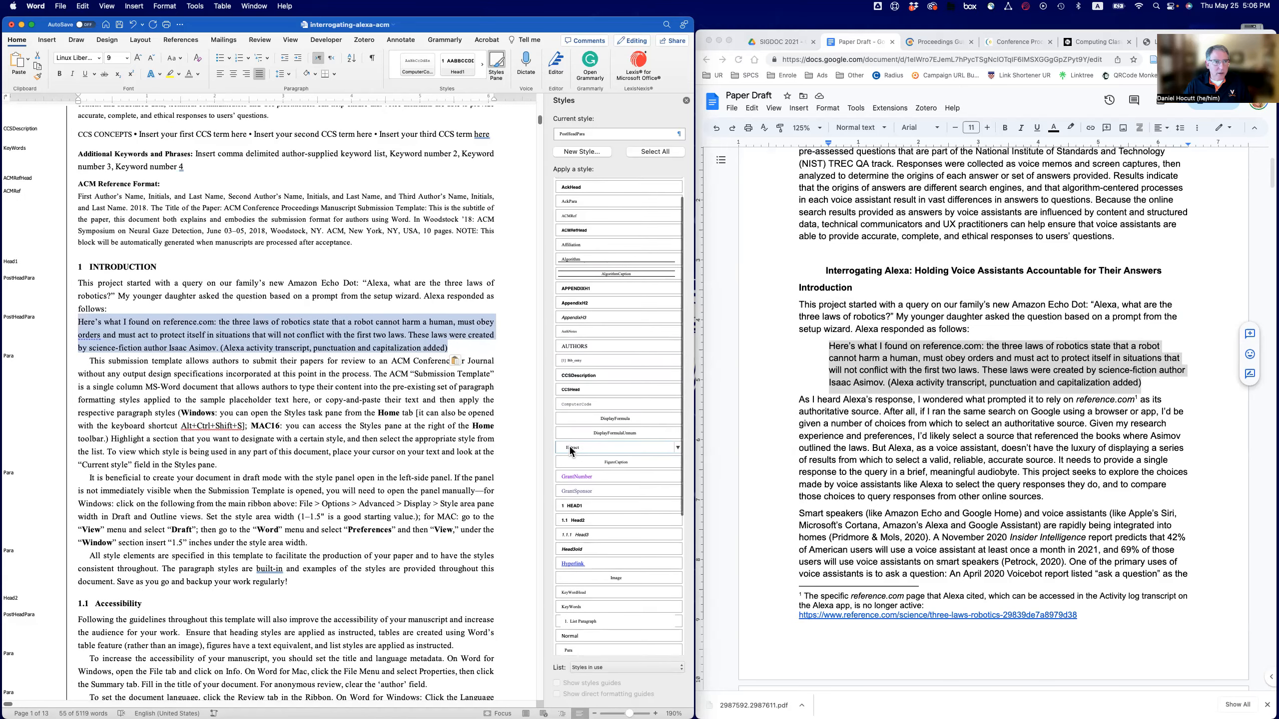
left_click(571, 447)
left_click(140, 336)
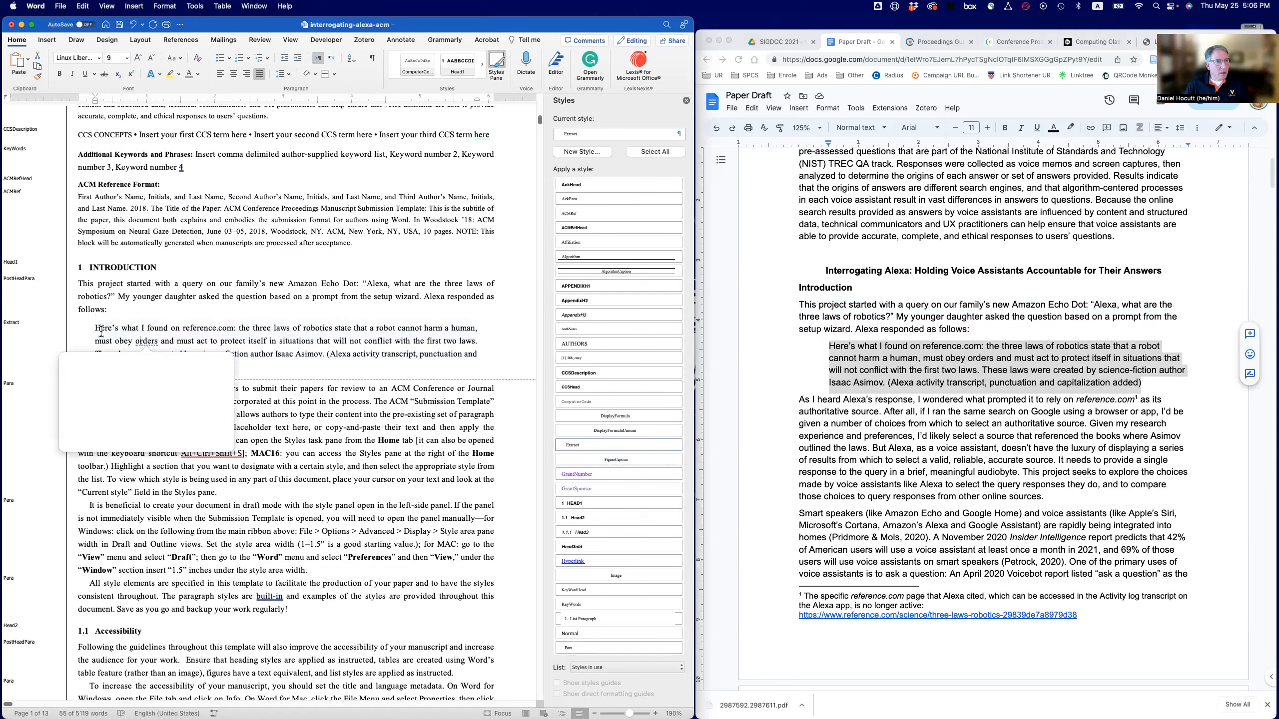
left_click(95, 326)
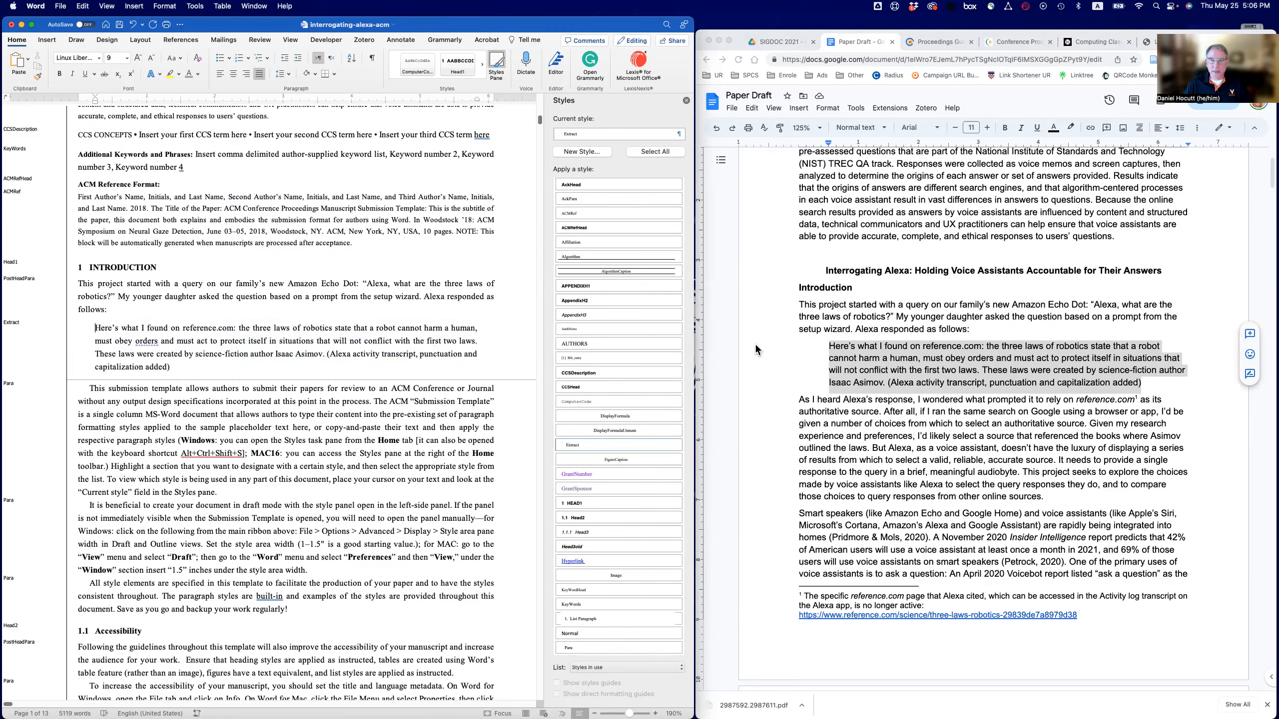
Select the paragraph beginning 'As I heard Alexa's response' in the Google Docs draft
left_click(805, 401)
left_click_drag(799, 400, 1045, 495)
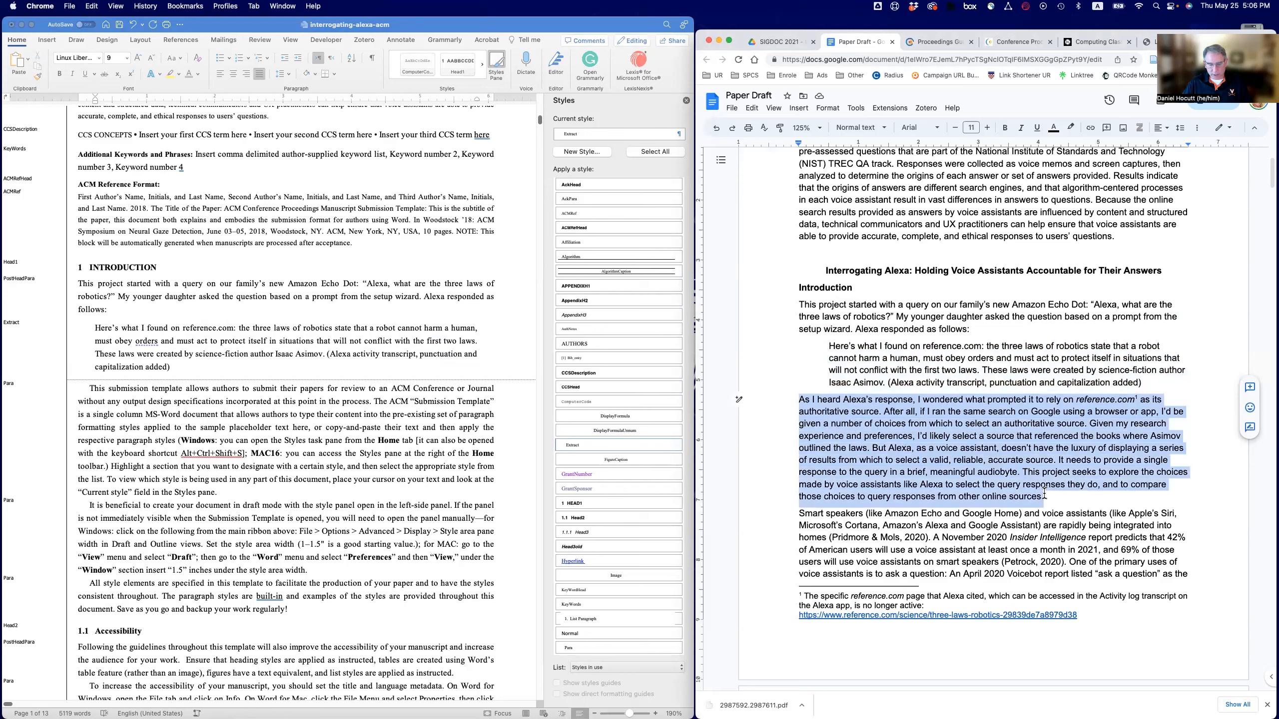
left_click(89, 388)
Paste the Alexa paragraph over 'This submission template', style it ParaContinue, remove the first-line indent
left_click_drag(90, 388, 217, 489)
type("As I heard Alexa’s response, I wondered what prompted it to rely on reference.com as its authoritative source. After all, if I ran the same search on Google using a browser or app, I’d be given a number of choices from which to select an authoritative source. Given my research experience and preferences, I’d likely select a source that referenced the books where Asimov outlined the laws. But Alexa, as a voice assistant, doesn’t have the luxury of displaying a series of results from which to select a valid, reliable, accurate source. It needs to provide a single response to the query in a brief, meaningful audiobyte. This project seeks to explore the choices made by voice assistants like Alexa to select the query responses they do, and to compare those choices to query responses from other online sources.")
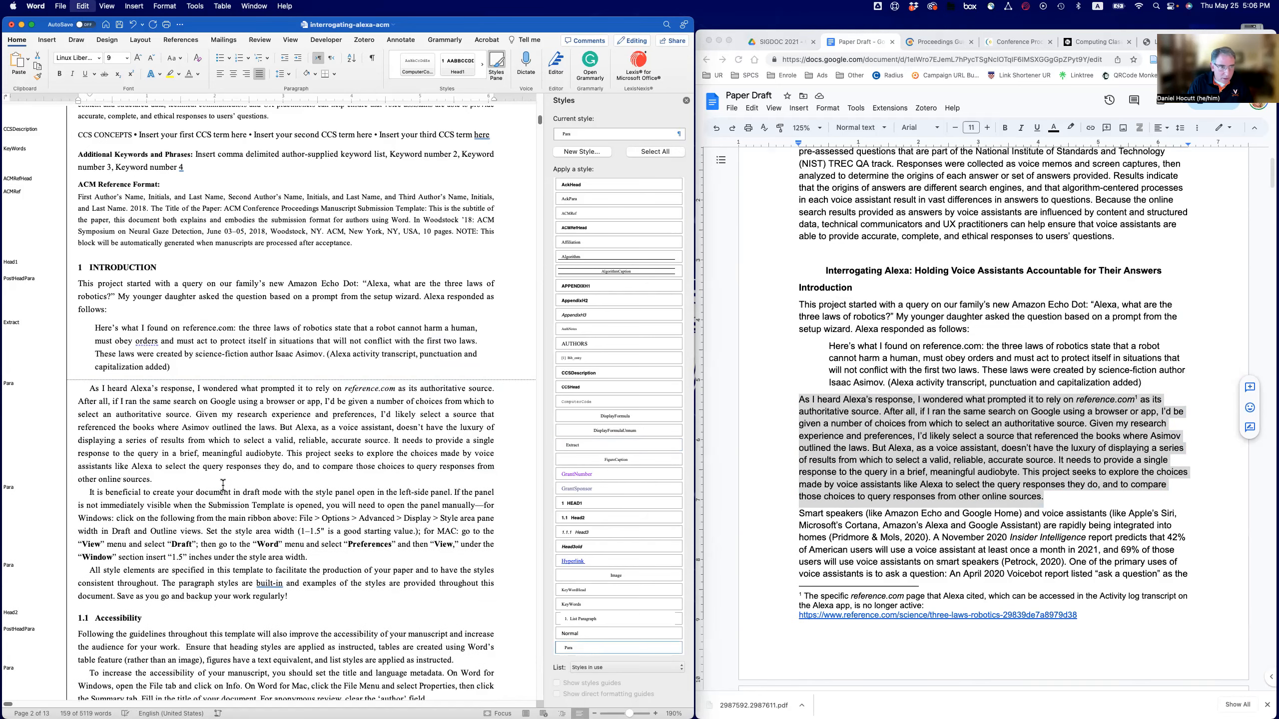
left_click(8, 386)
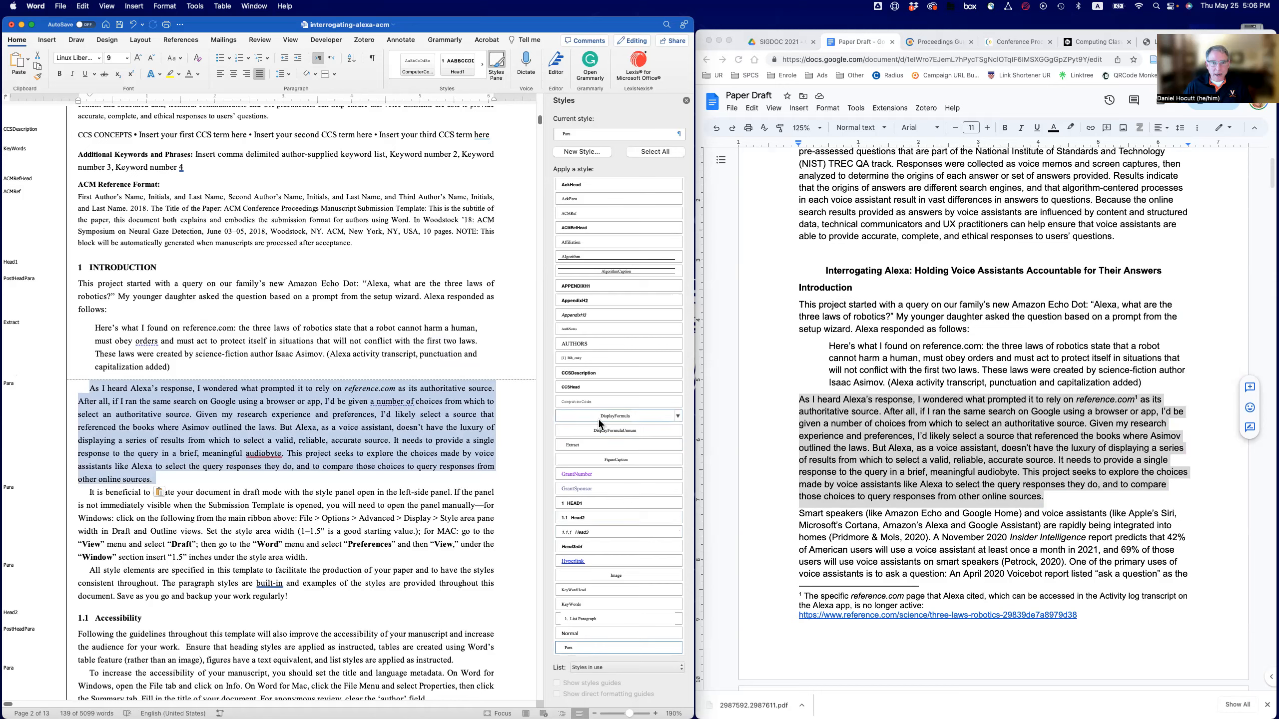
scroll(592, 430, "down", 5)
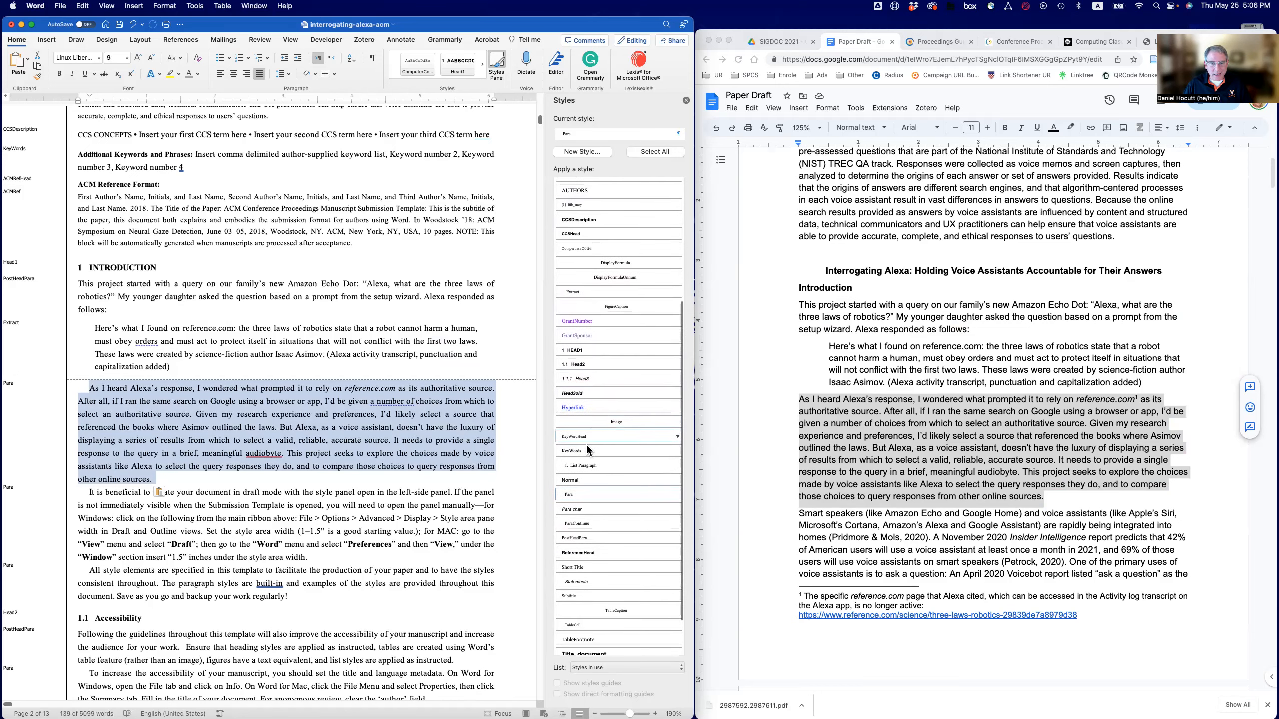
left_click(577, 524)
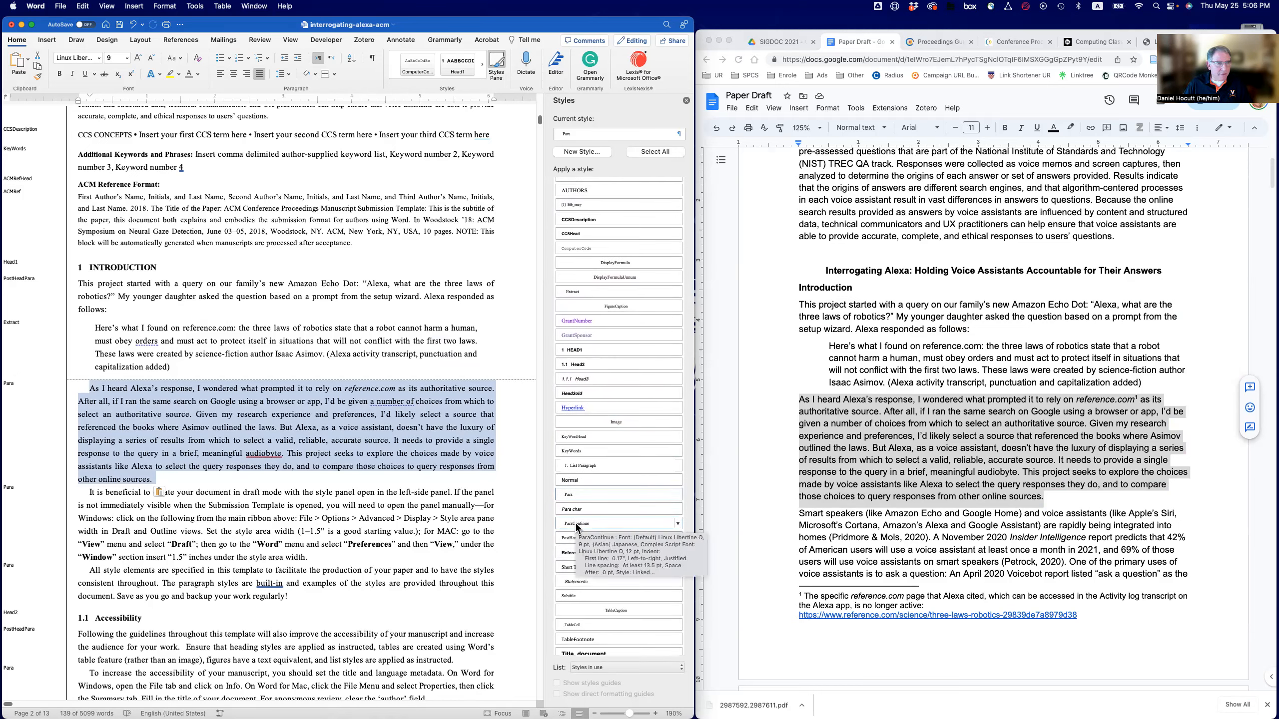
left_click(90, 393)
key("BackSpace")
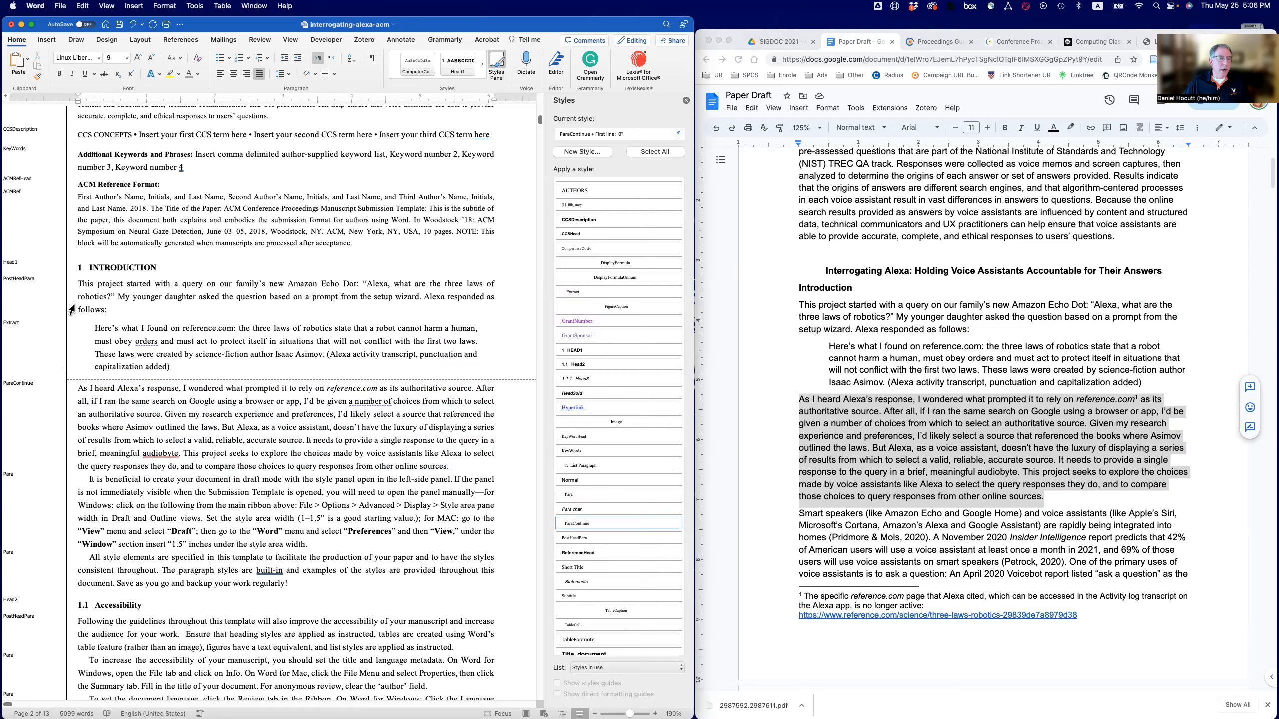
Check the styles of the opening paragraph, quote block and pasted paragraph
left_click(31, 284)
left_click(29, 327)
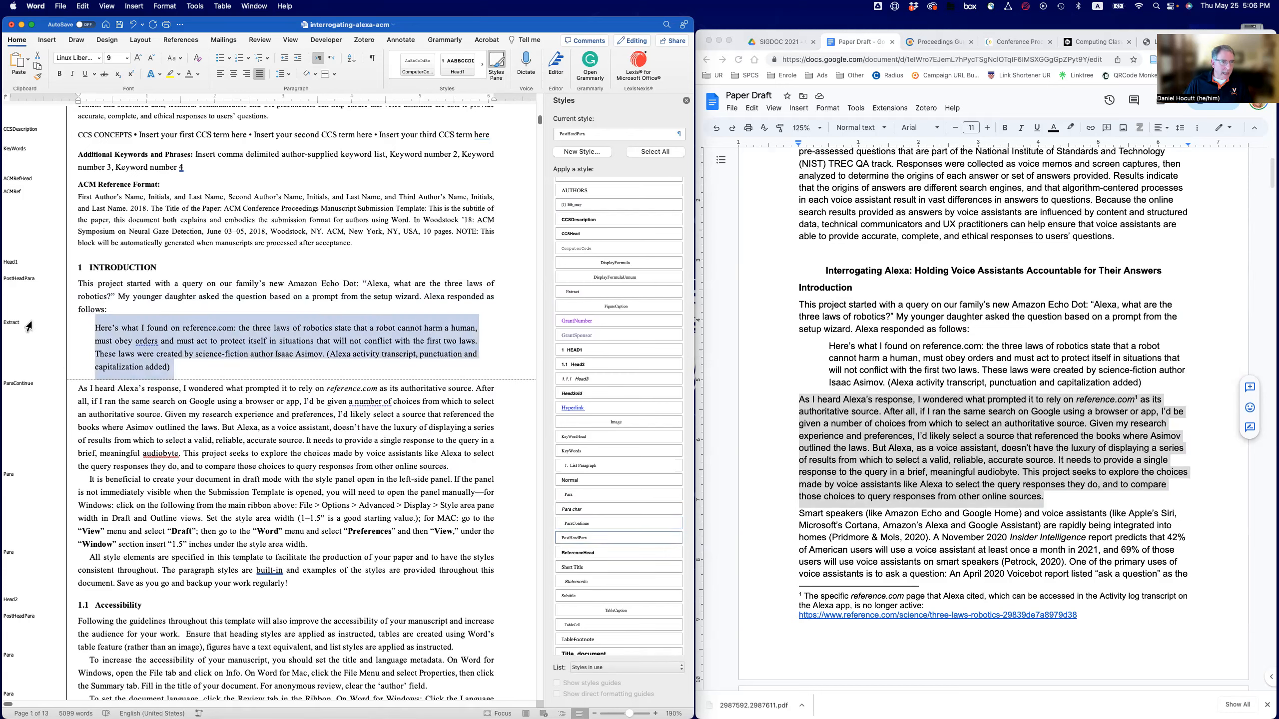
left_click(29, 393)
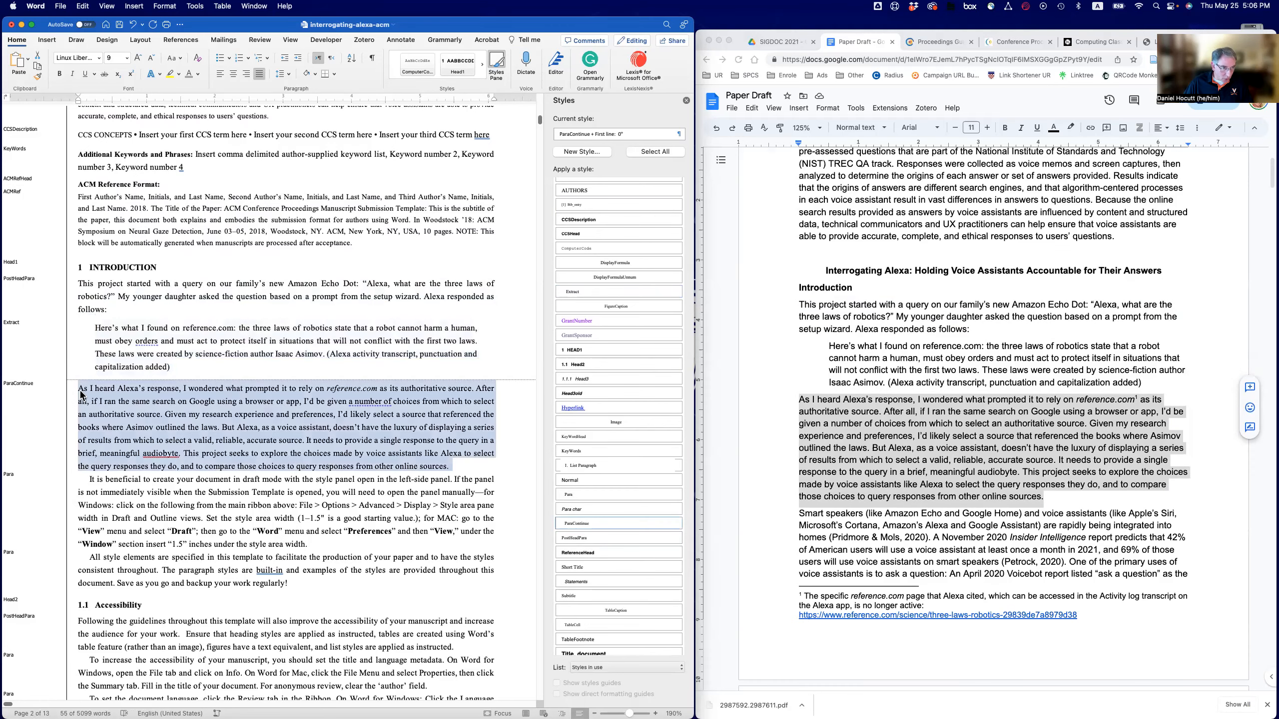
left_click(79, 391)
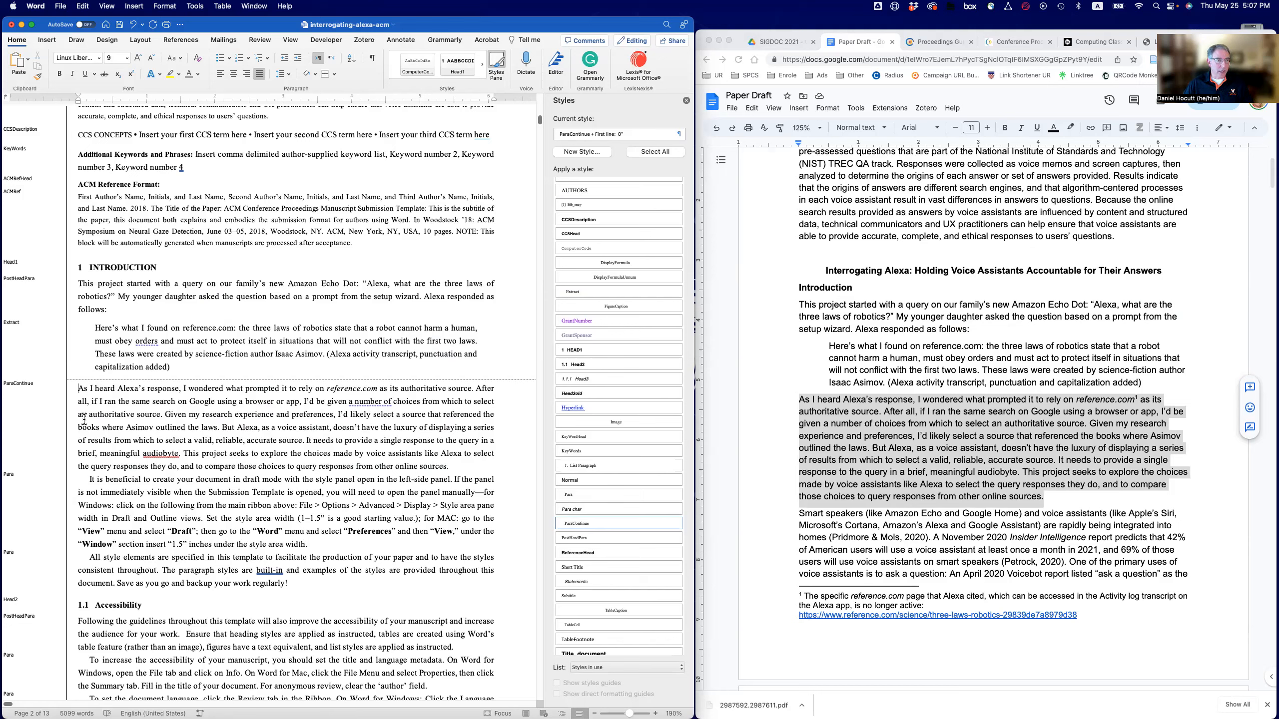
Convert the two numbered table-header-row steps in the Tables section to bullets
left_click(29, 477)
scroll(149, 491, "down", 2)
scroll(149, 490, "down", 1)
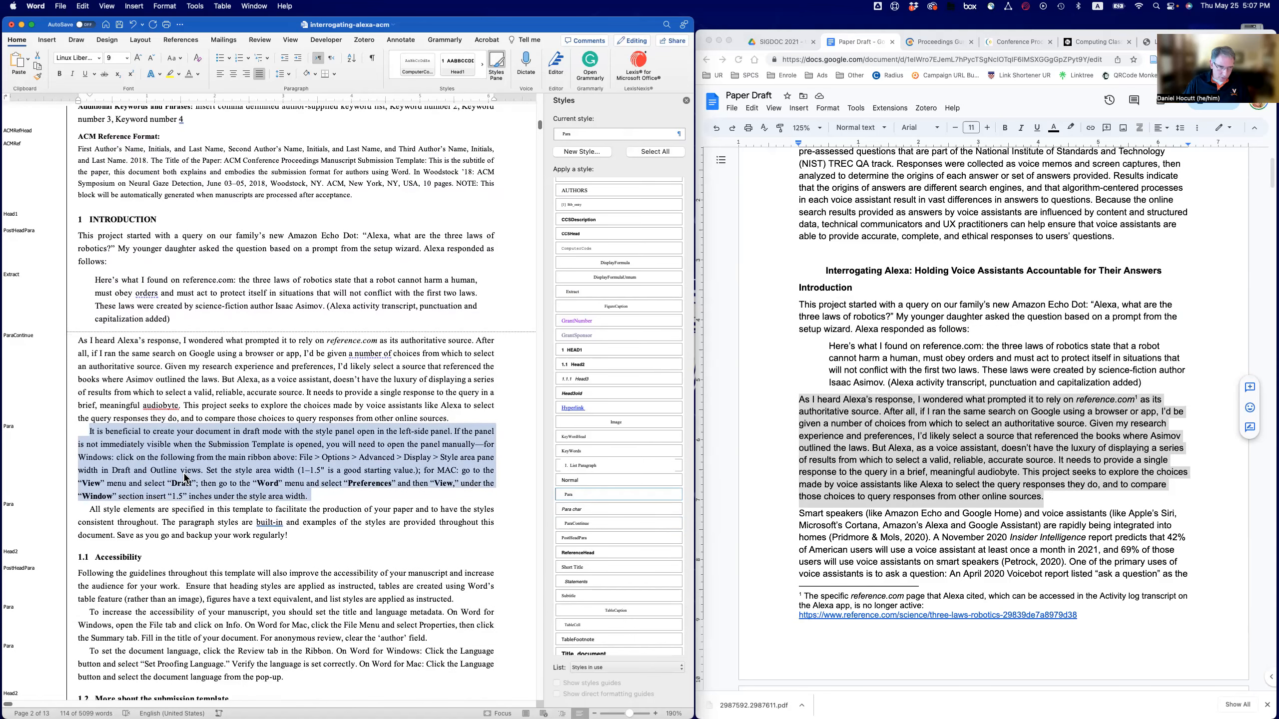
scroll(184, 473, "down", 3)
scroll(321, 524, "down", 1)
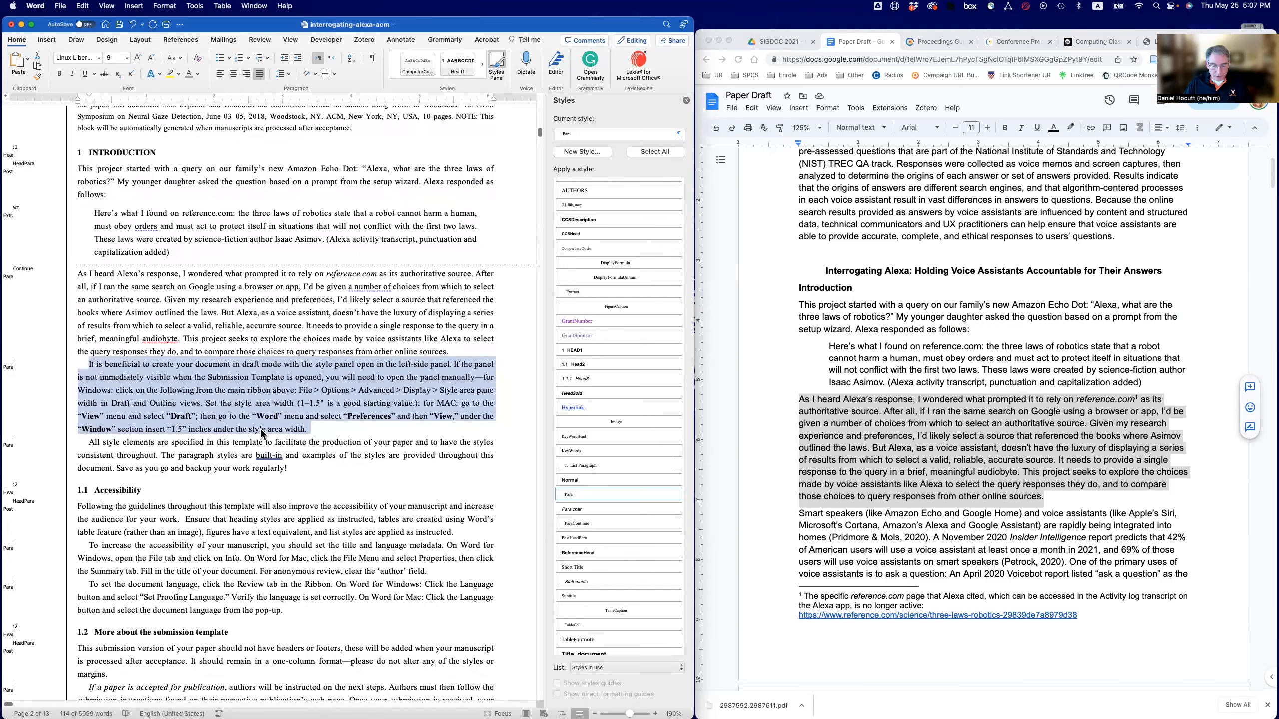
scroll(260, 431, "down", 10)
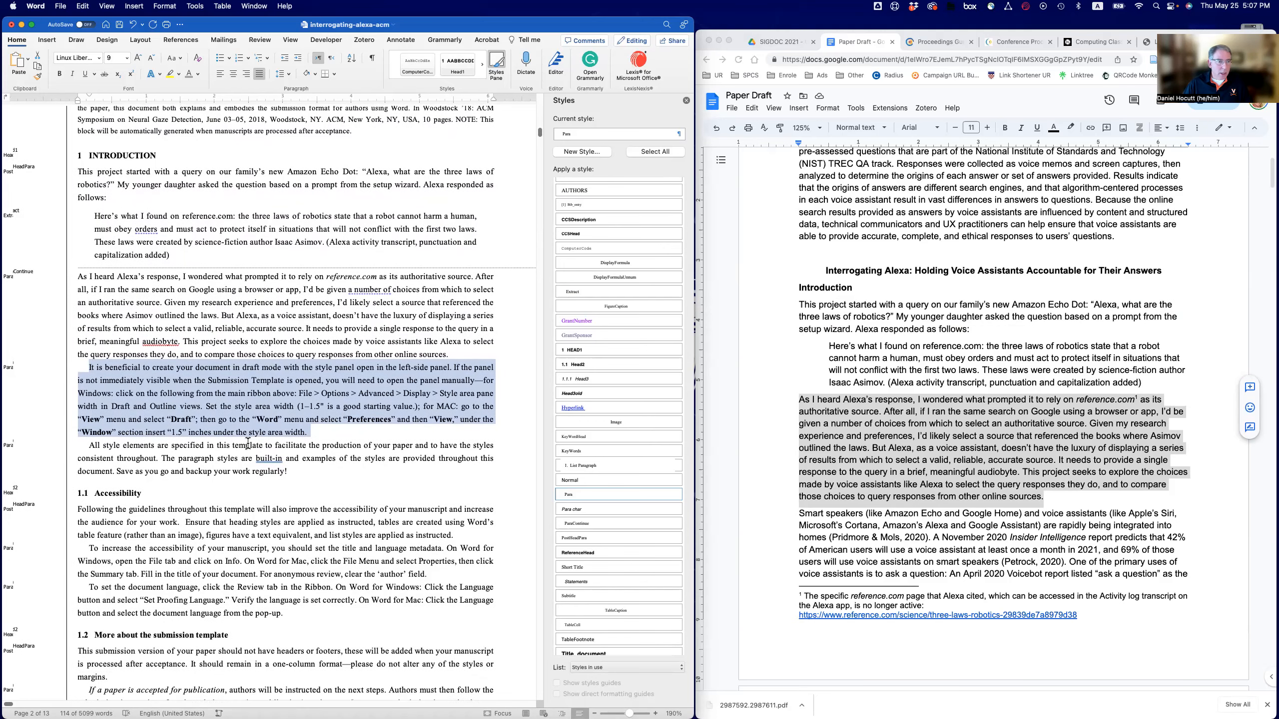
scroll(251, 441, "down", 20)
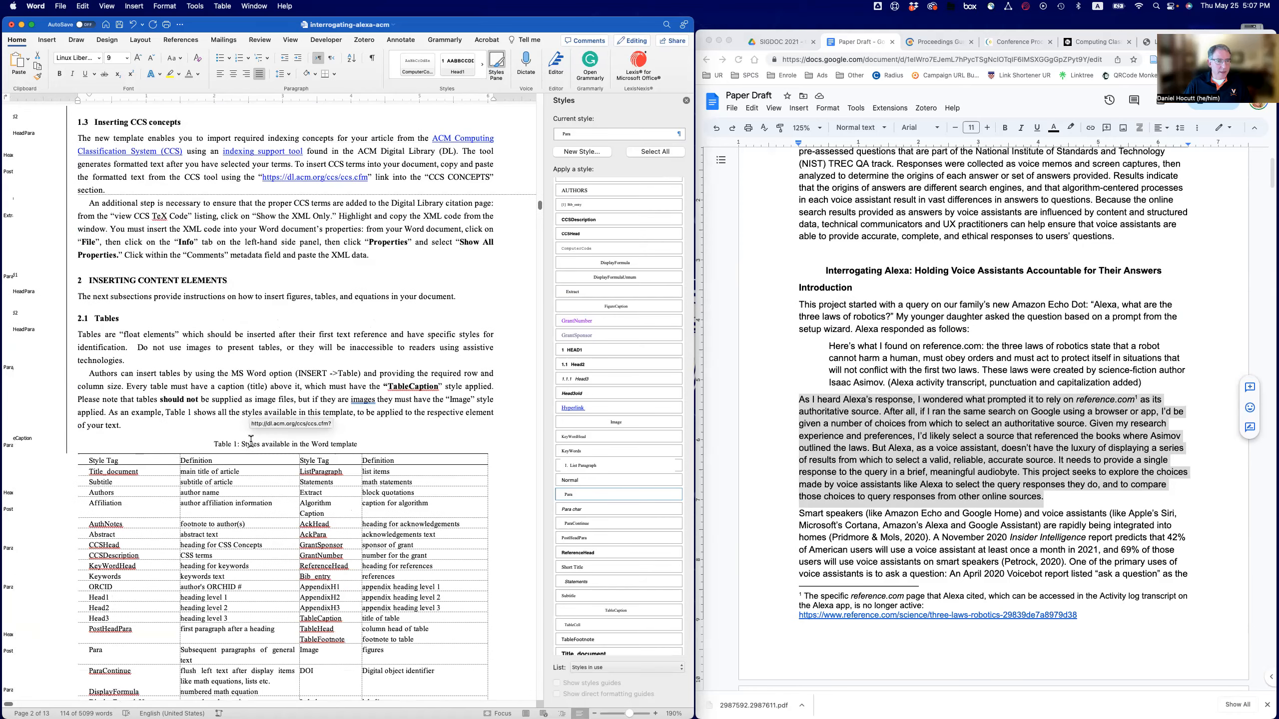
scroll(45, 365, "down", 9)
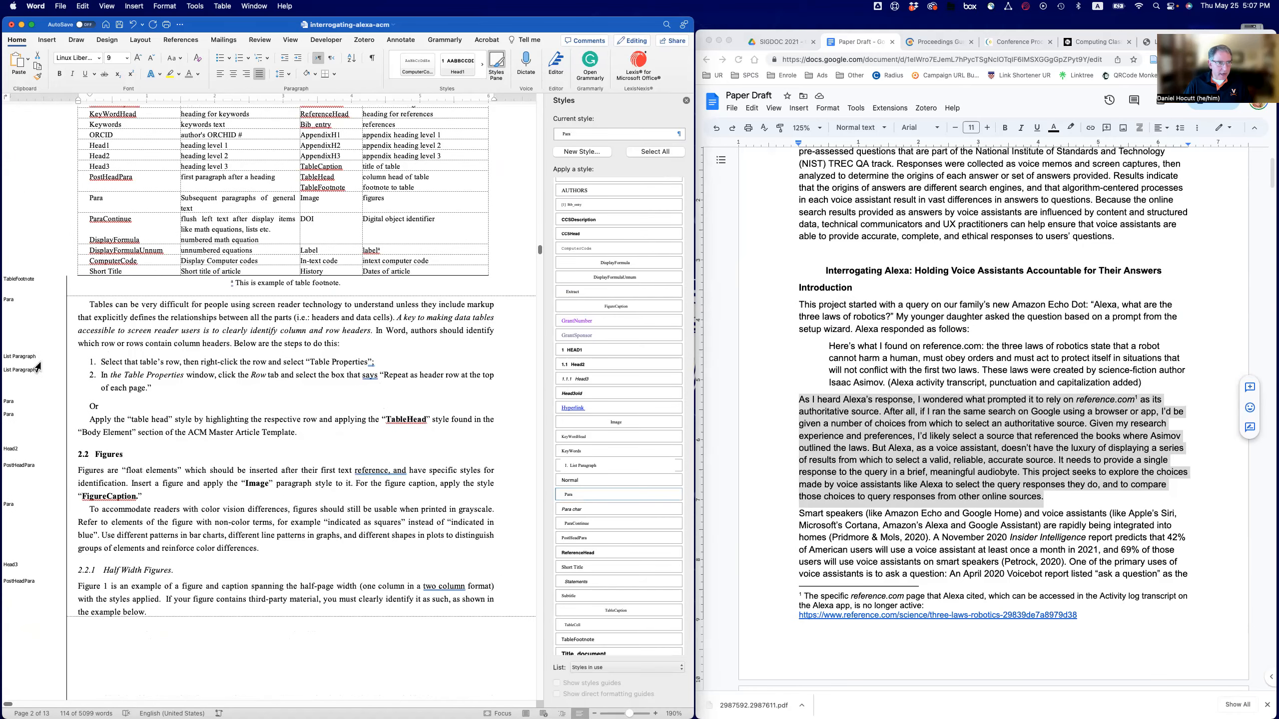
left_click_drag(38, 364, 36, 379)
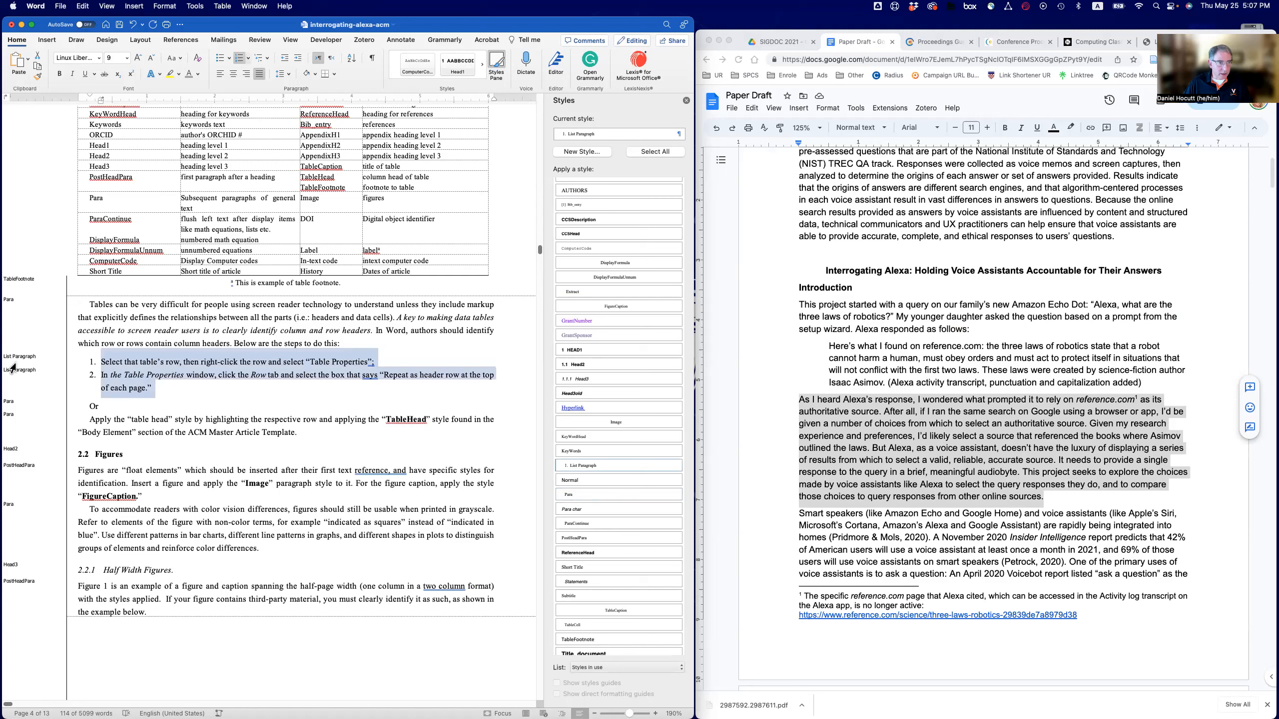
left_click(219, 59)
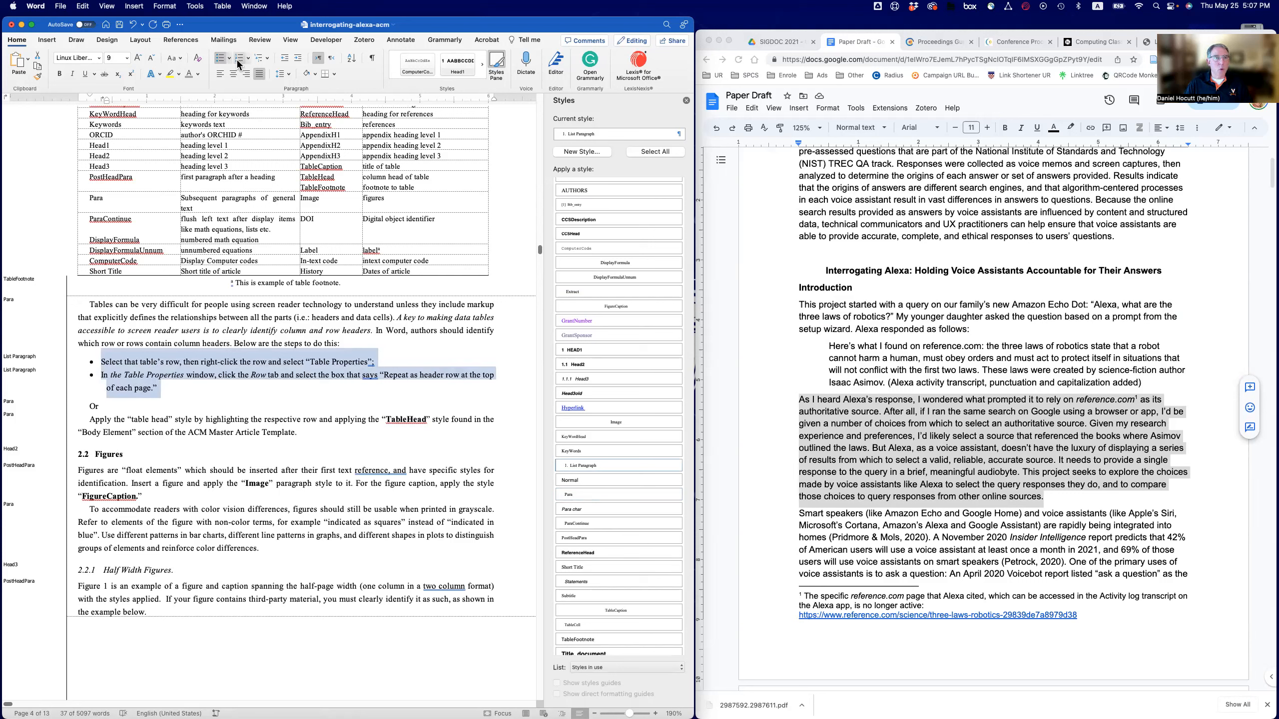
left_click(25, 358)
left_click(22, 368)
left_click(22, 362)
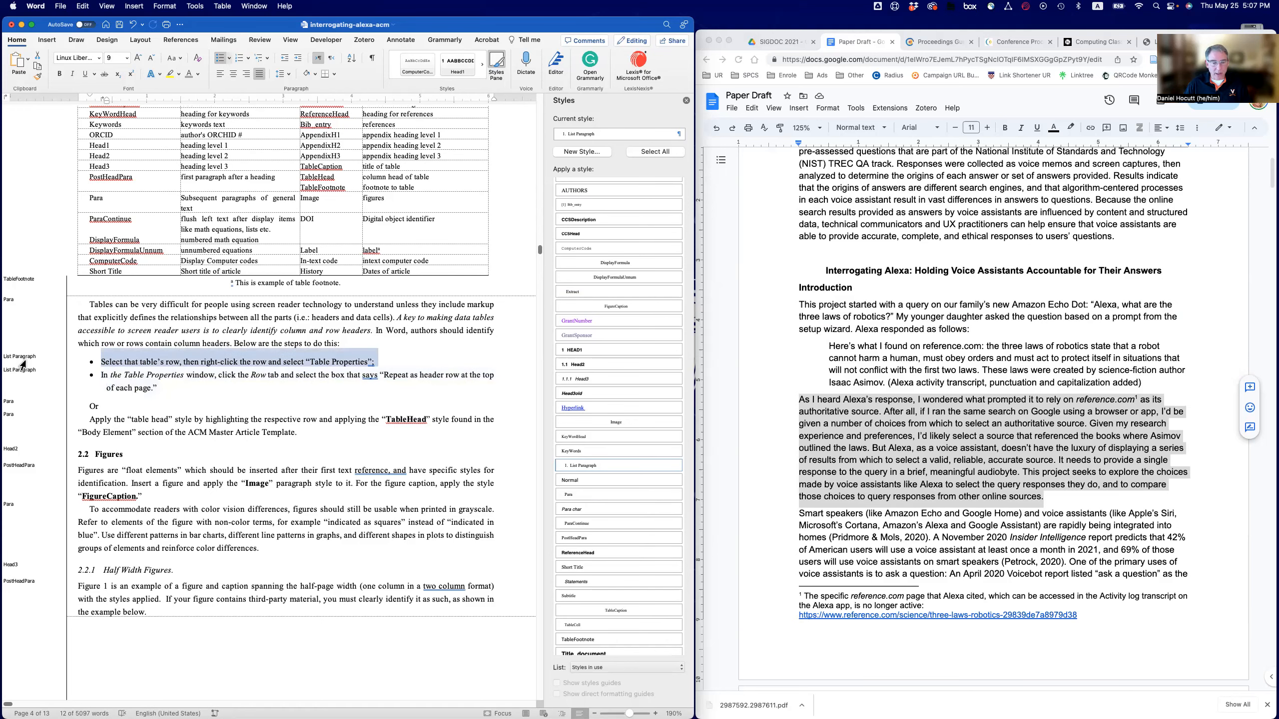
scroll(214, 373, "down", 8)
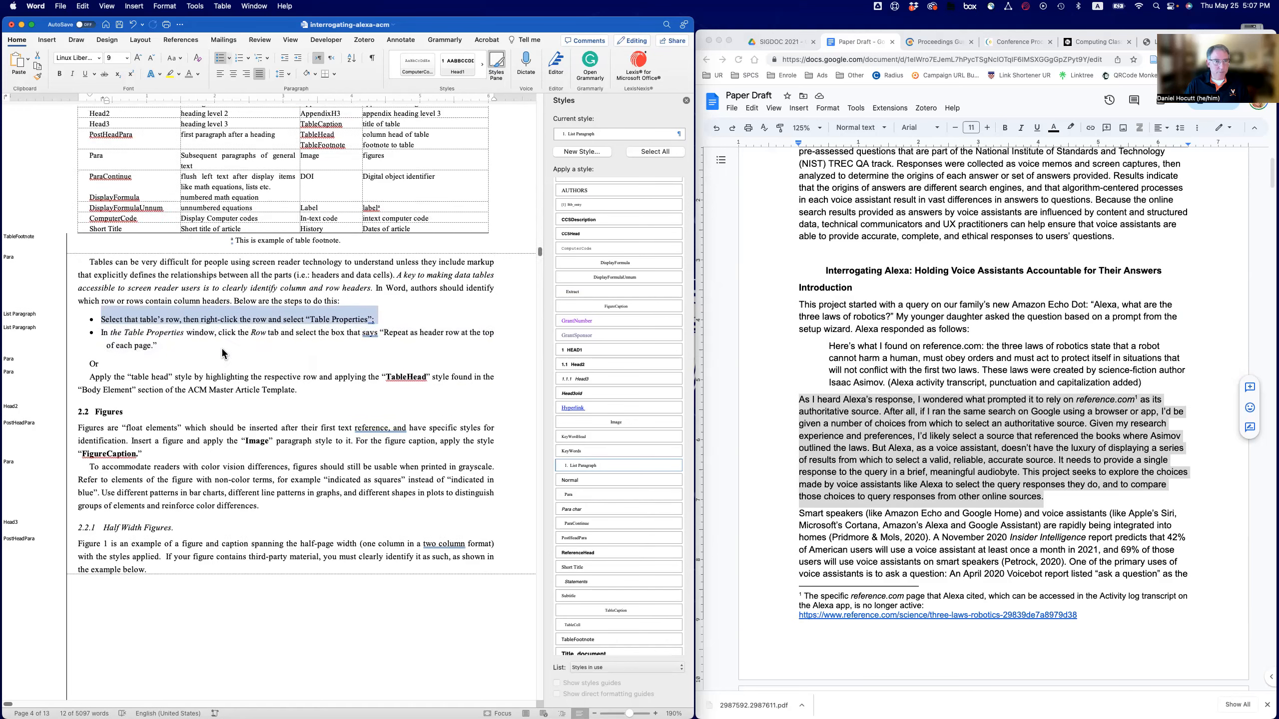
left_click(298, 477)
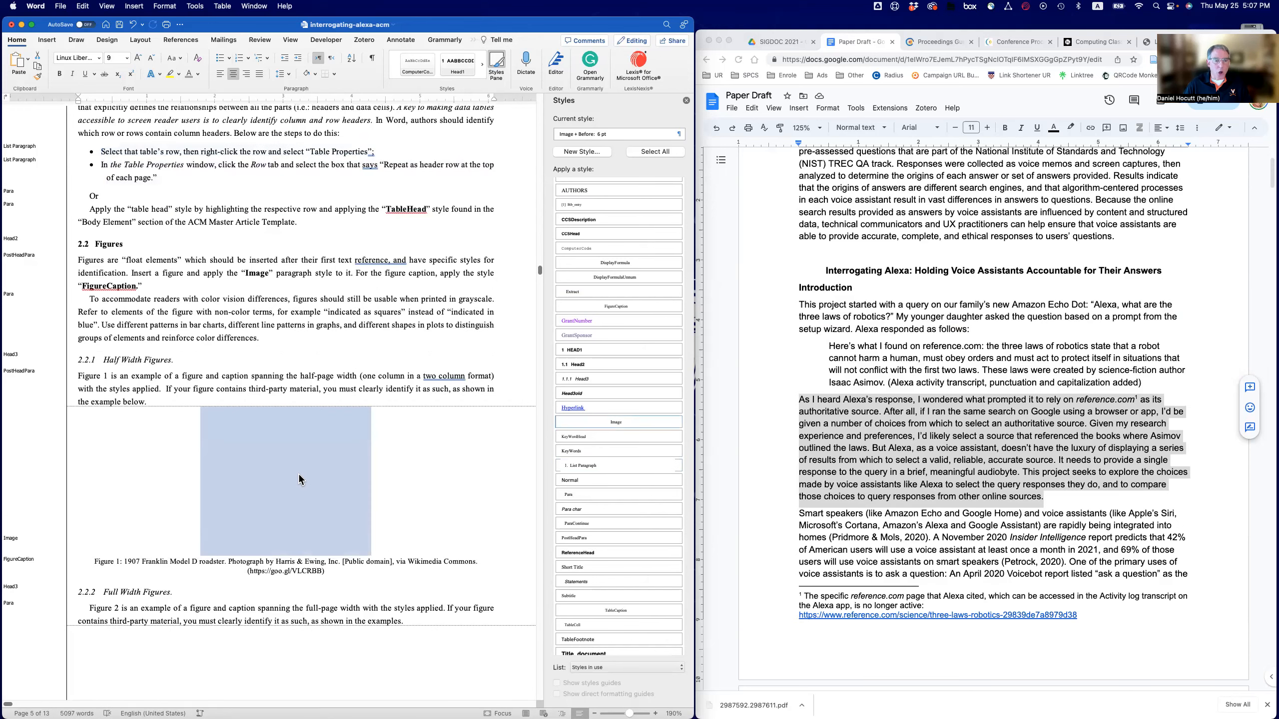
right_click(299, 474)
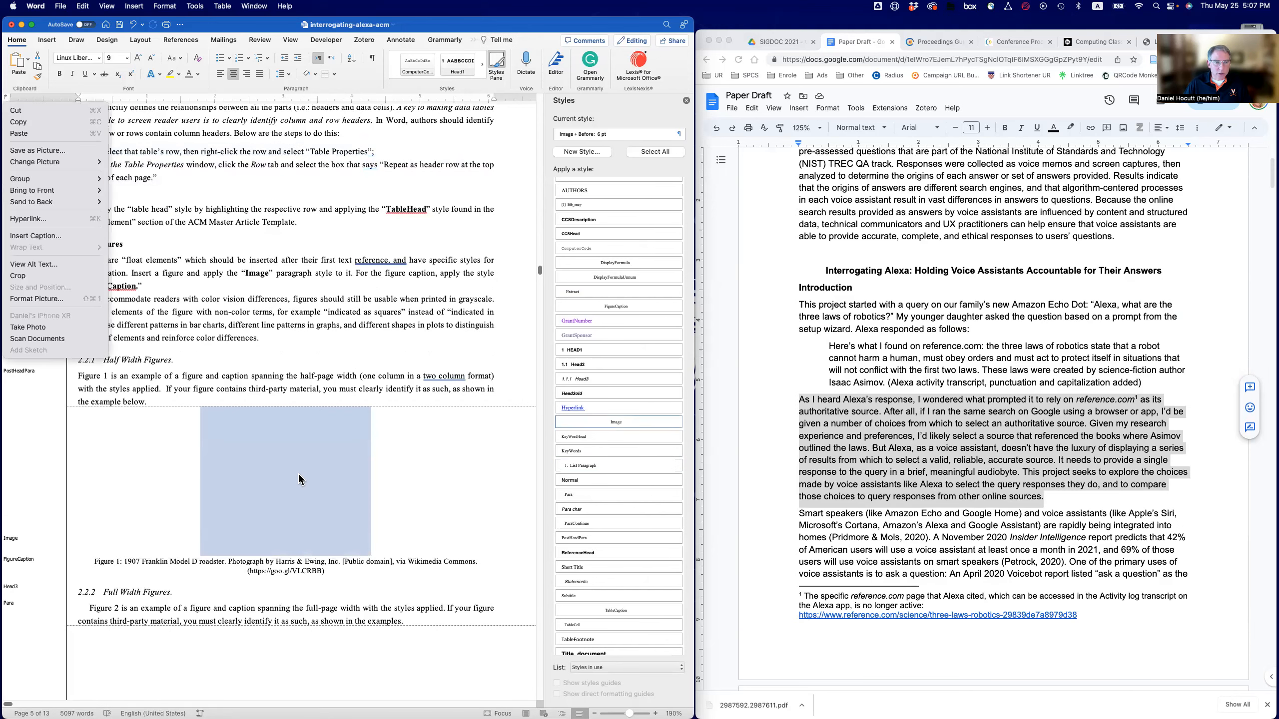
left_click(34, 263)
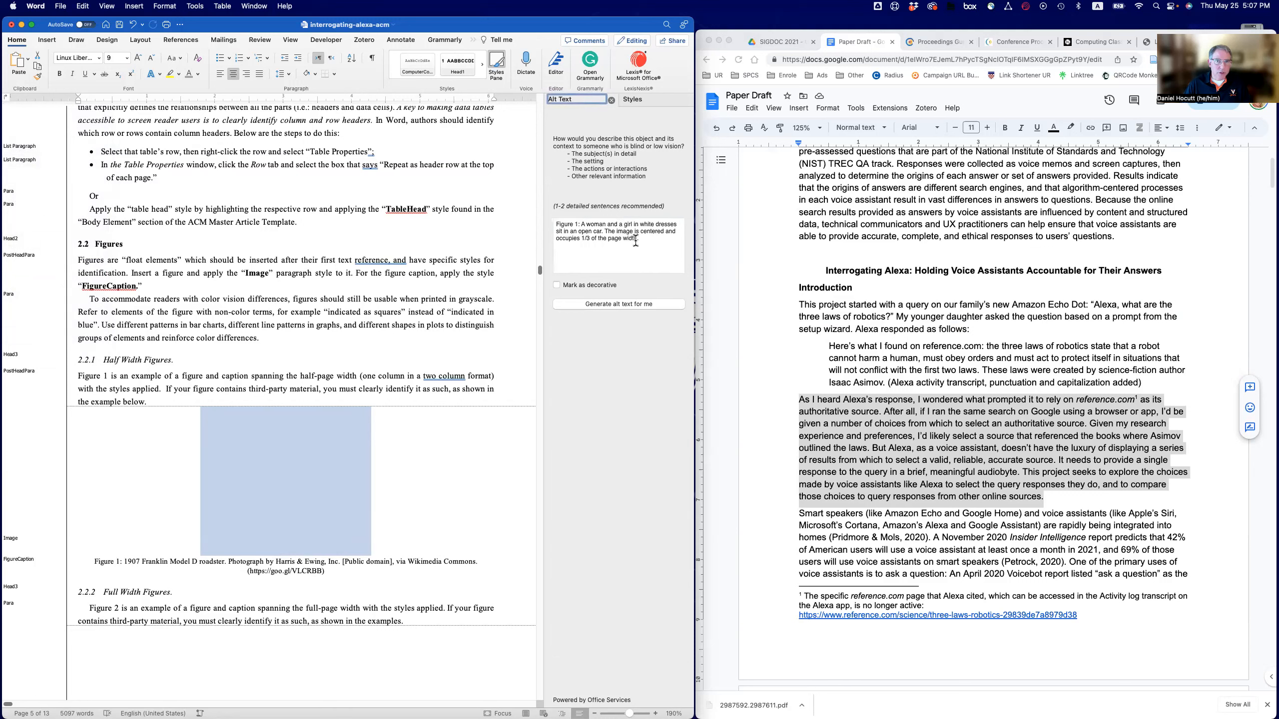
left_click(611, 101)
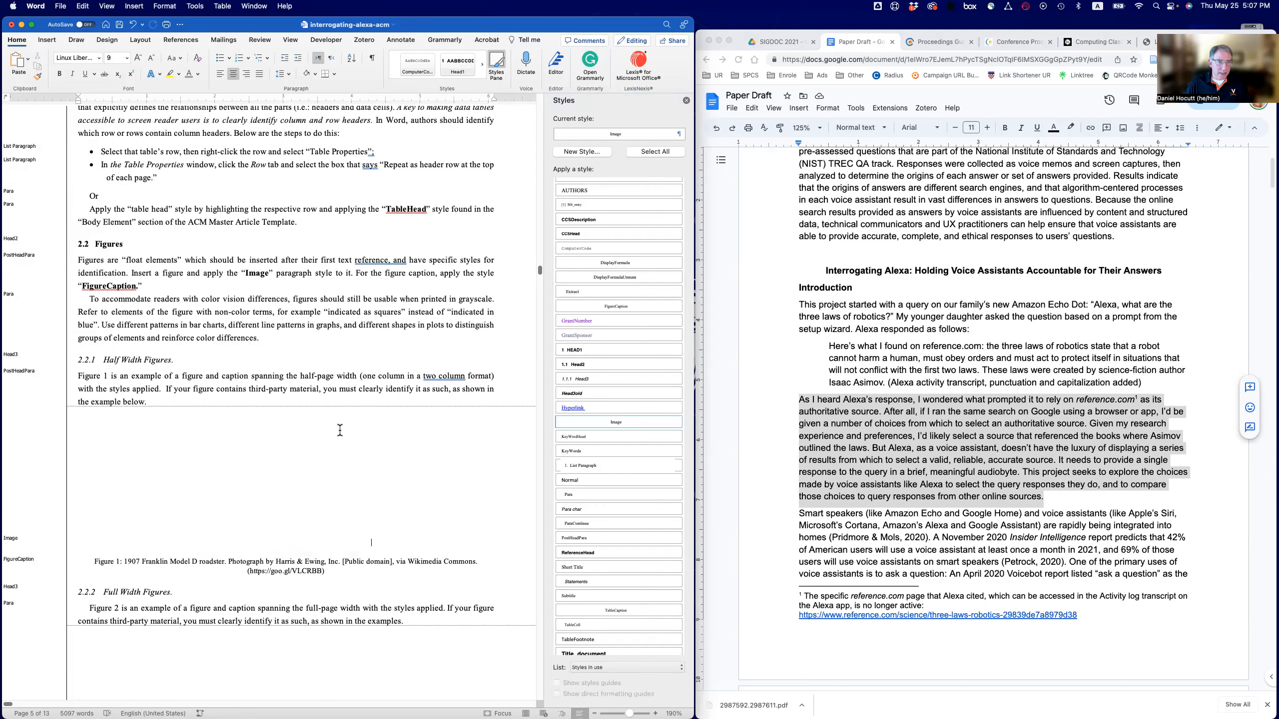
left_click(386, 452)
left_click(12, 541)
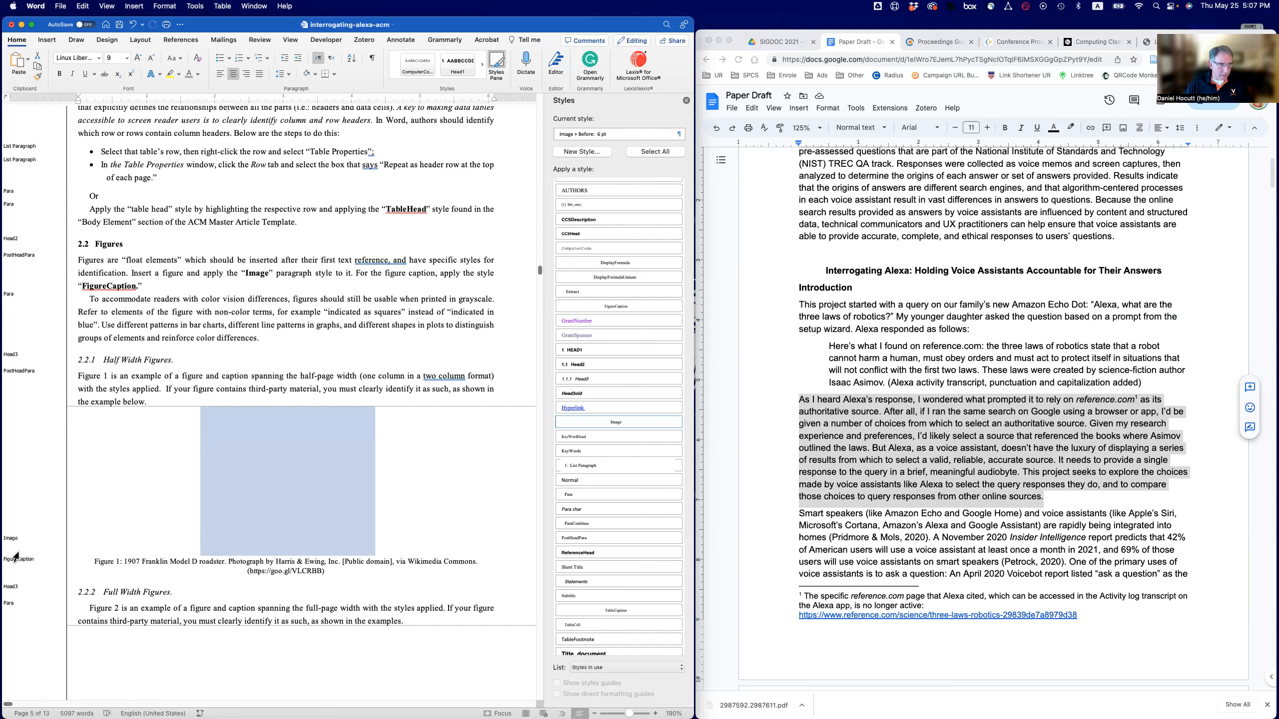
left_click(13, 564)
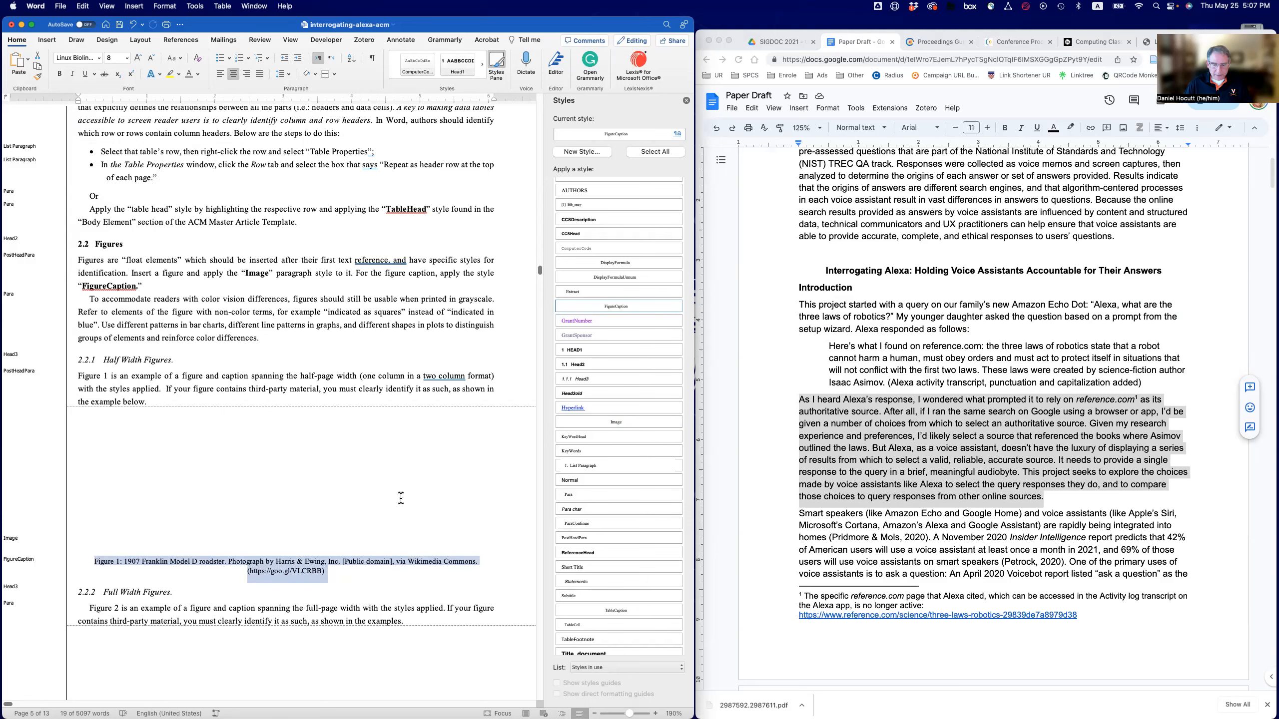
scroll(401, 498, "down", 15)
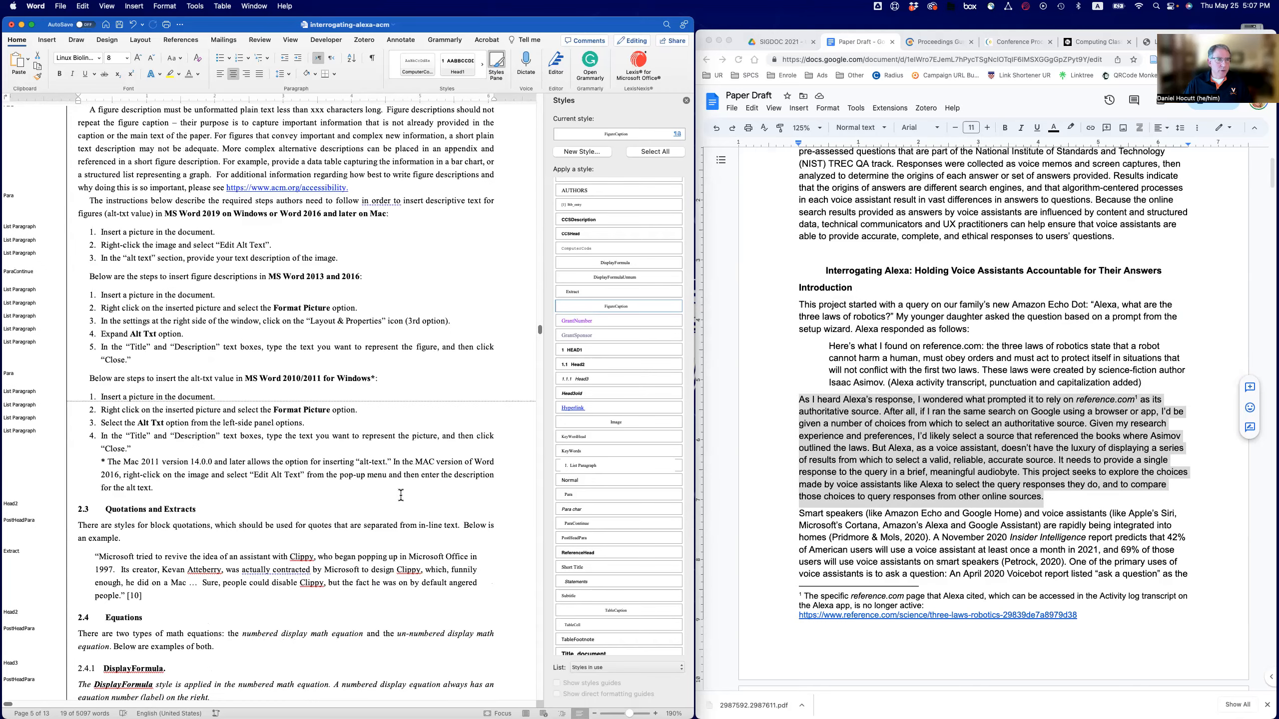
scroll(401, 495, "down", 15)
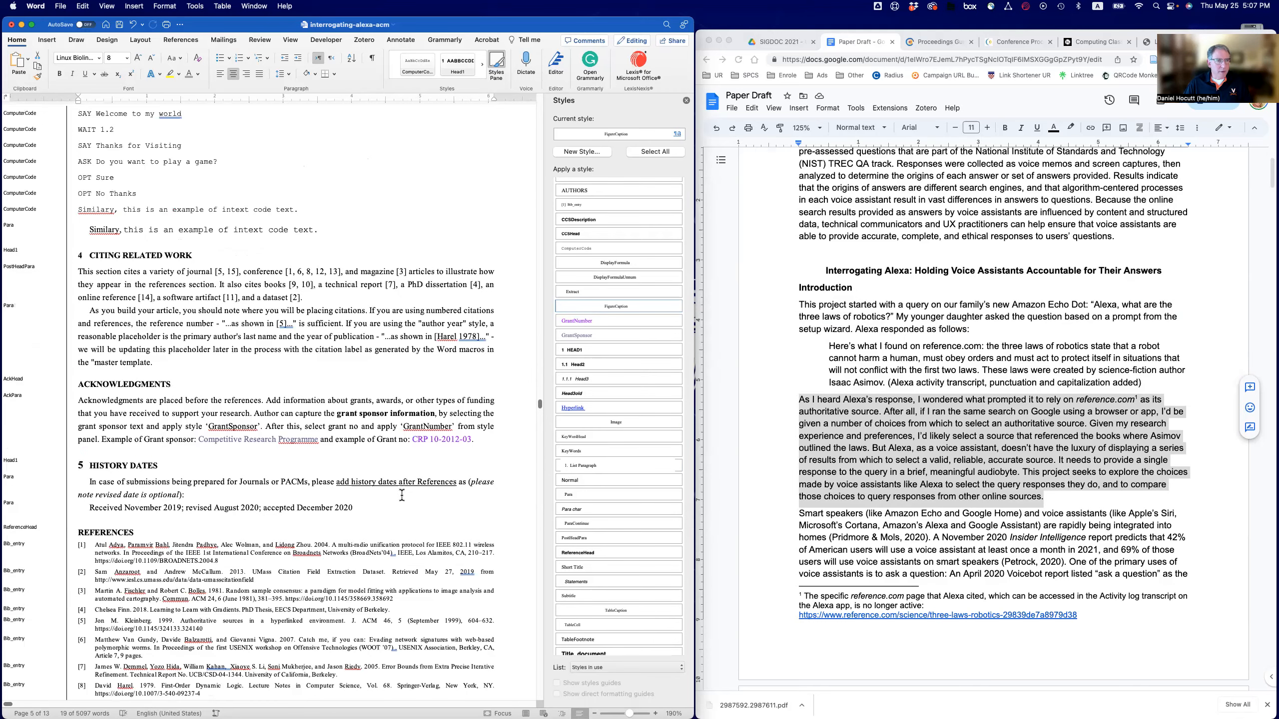
scroll(155, 321, "down", 5)
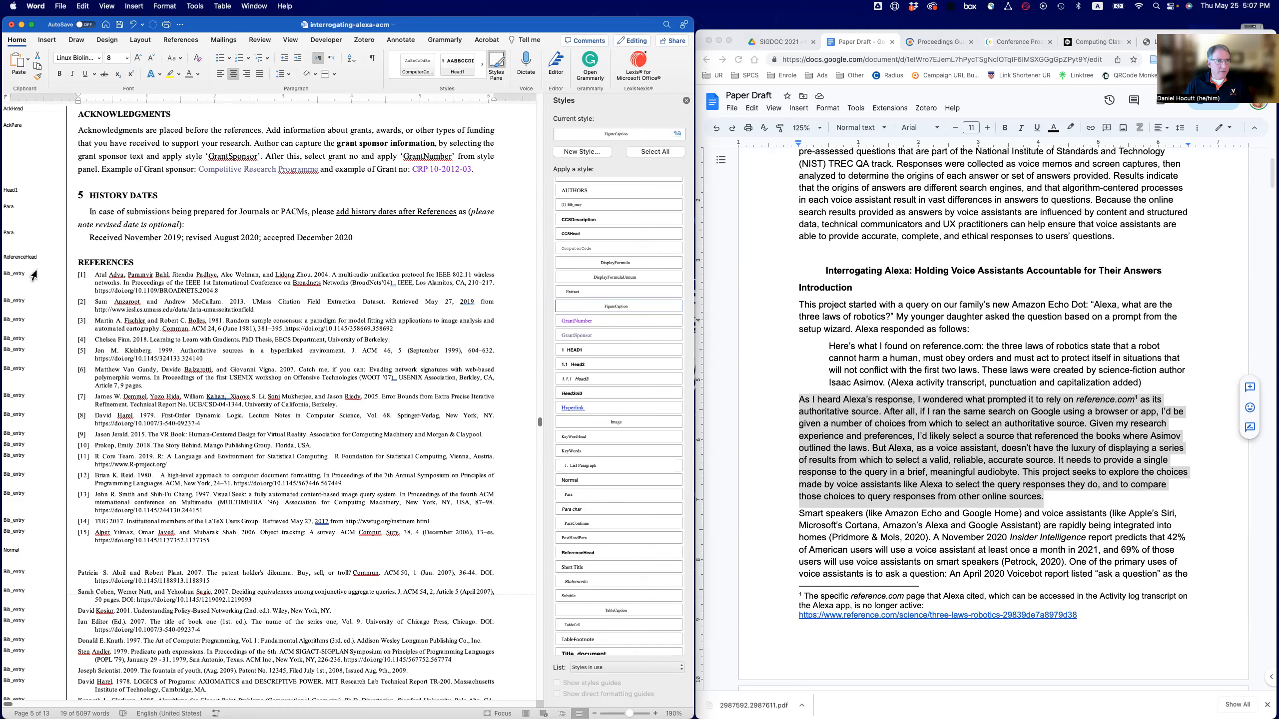
left_click(34, 275)
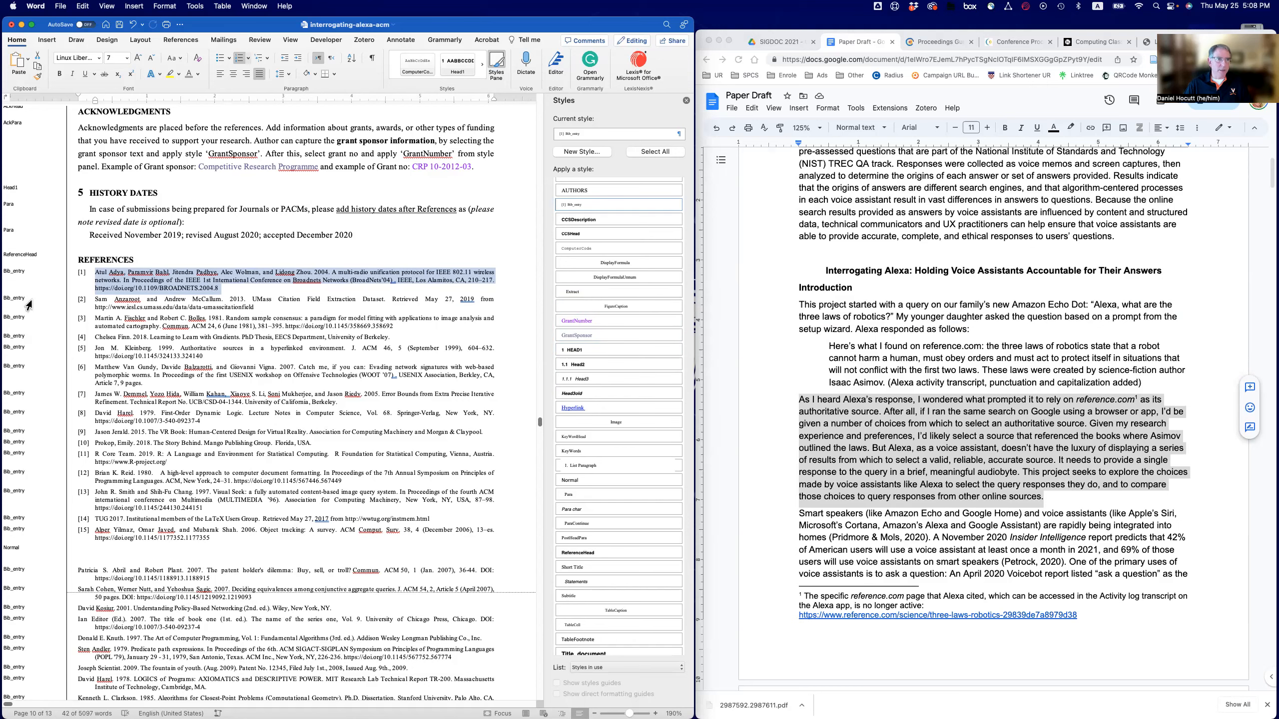
scroll(29, 304, "down", 1)
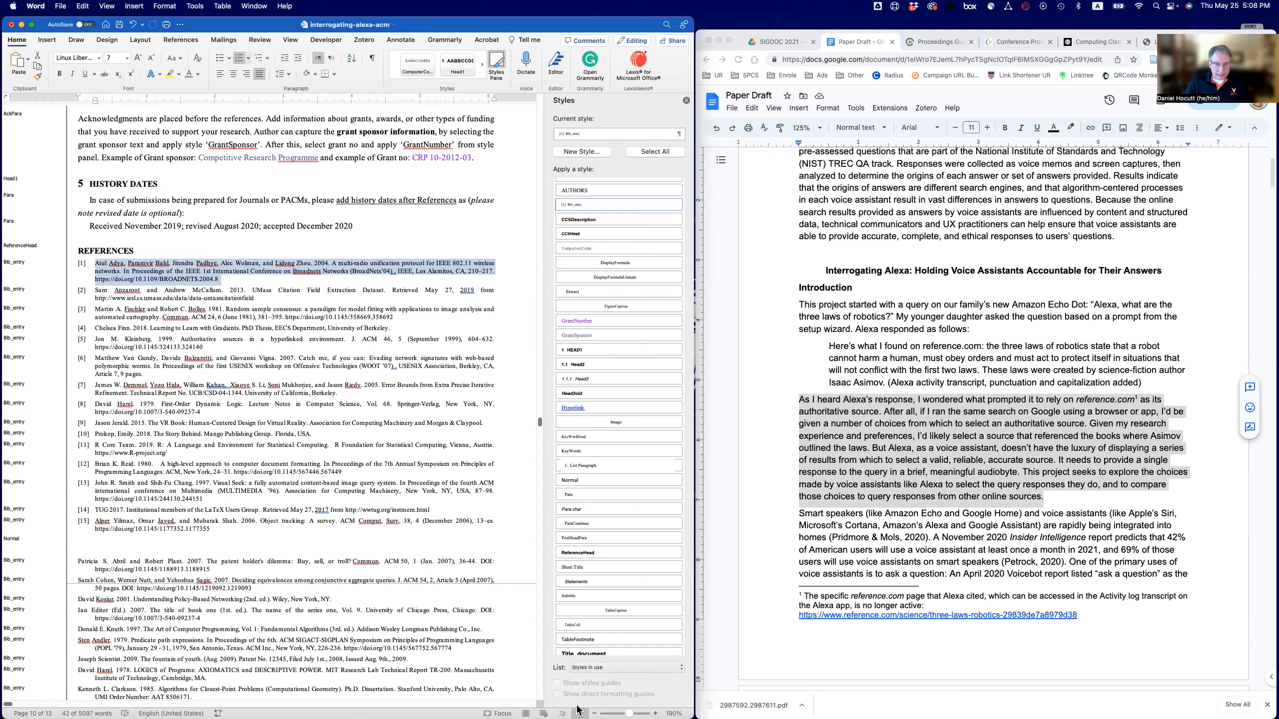
mouse_move(910, 711)
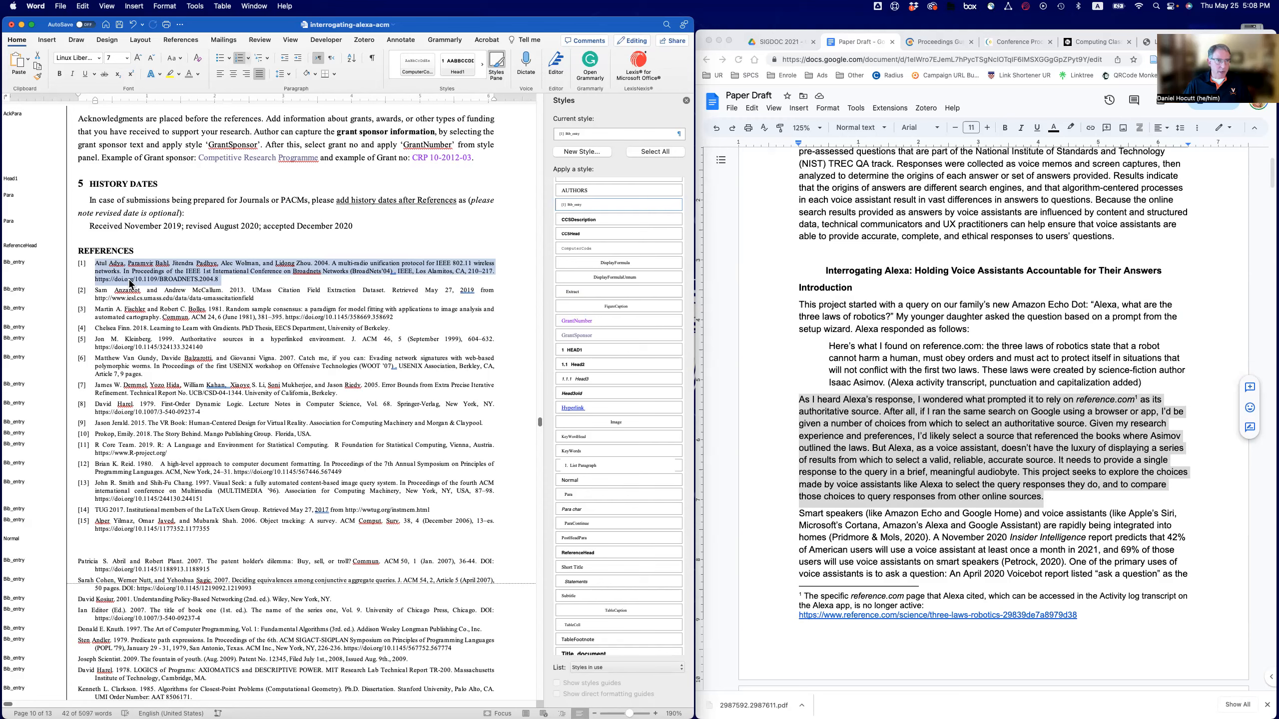
left_click(98, 266)
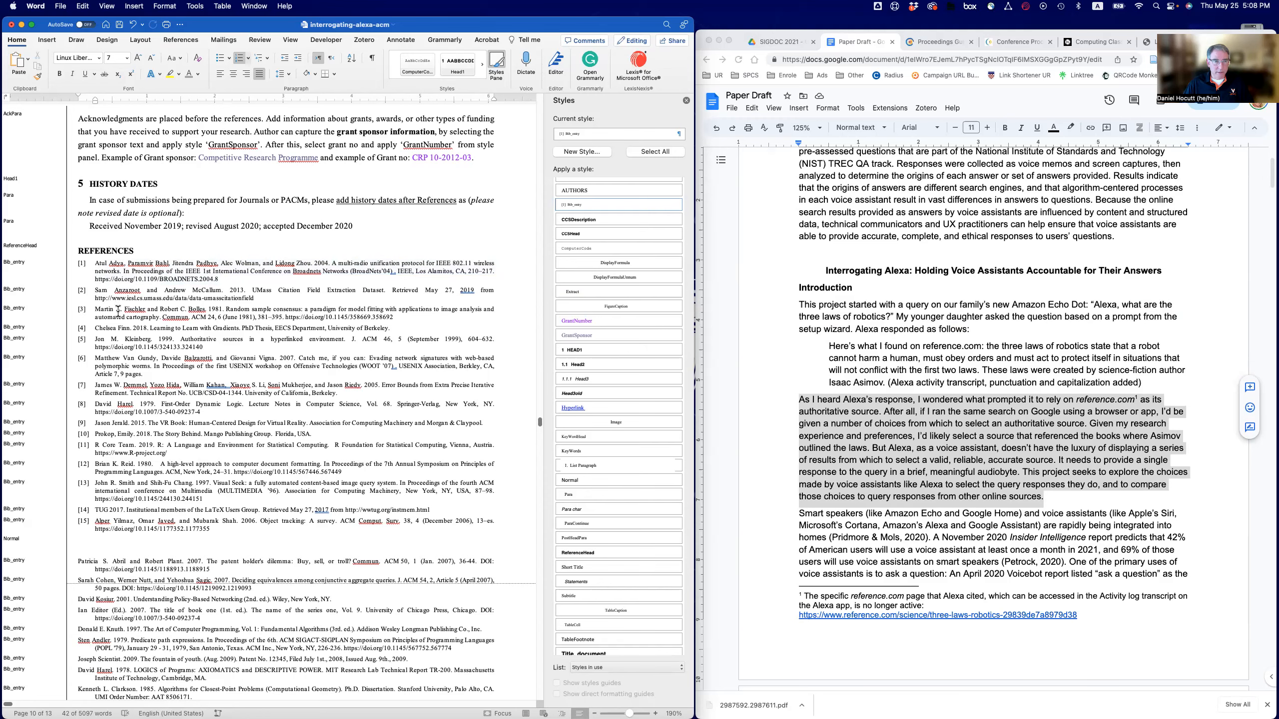
scroll(130, 361, "right", 1)
scroll(141, 378, "up", 10)
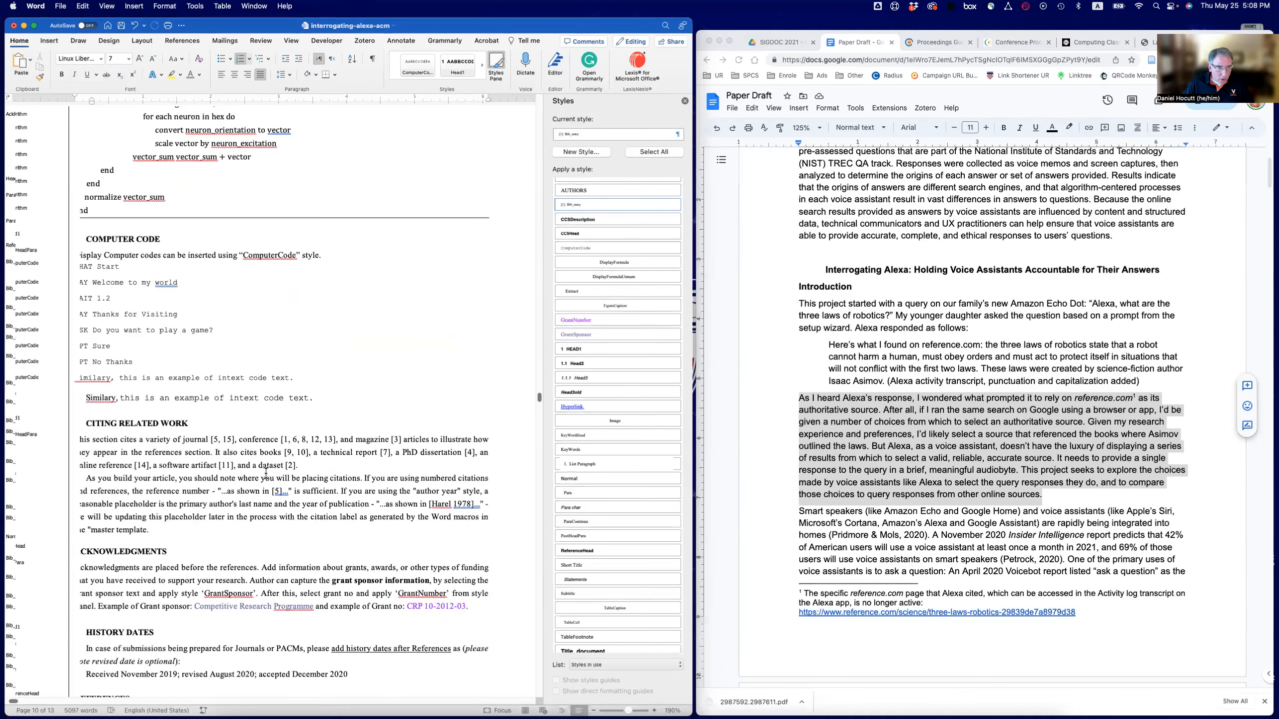
scroll(287, 441, "left", 1)
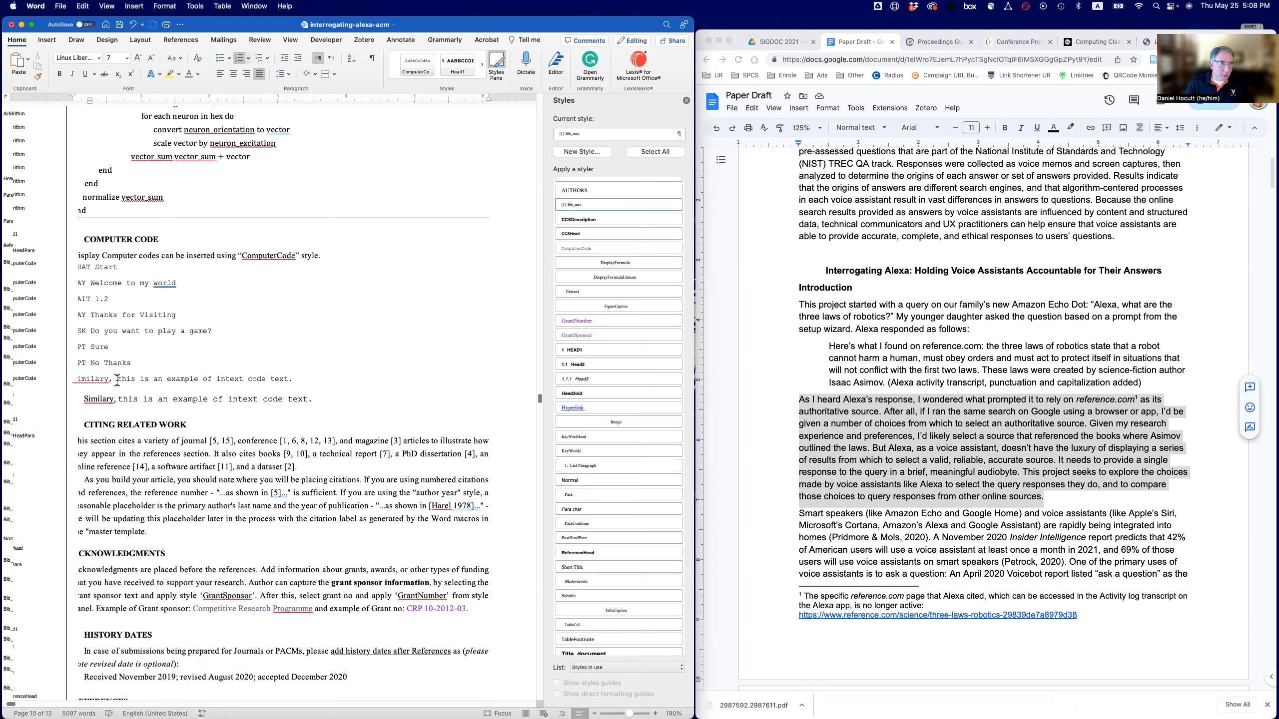
double_click(290, 441)
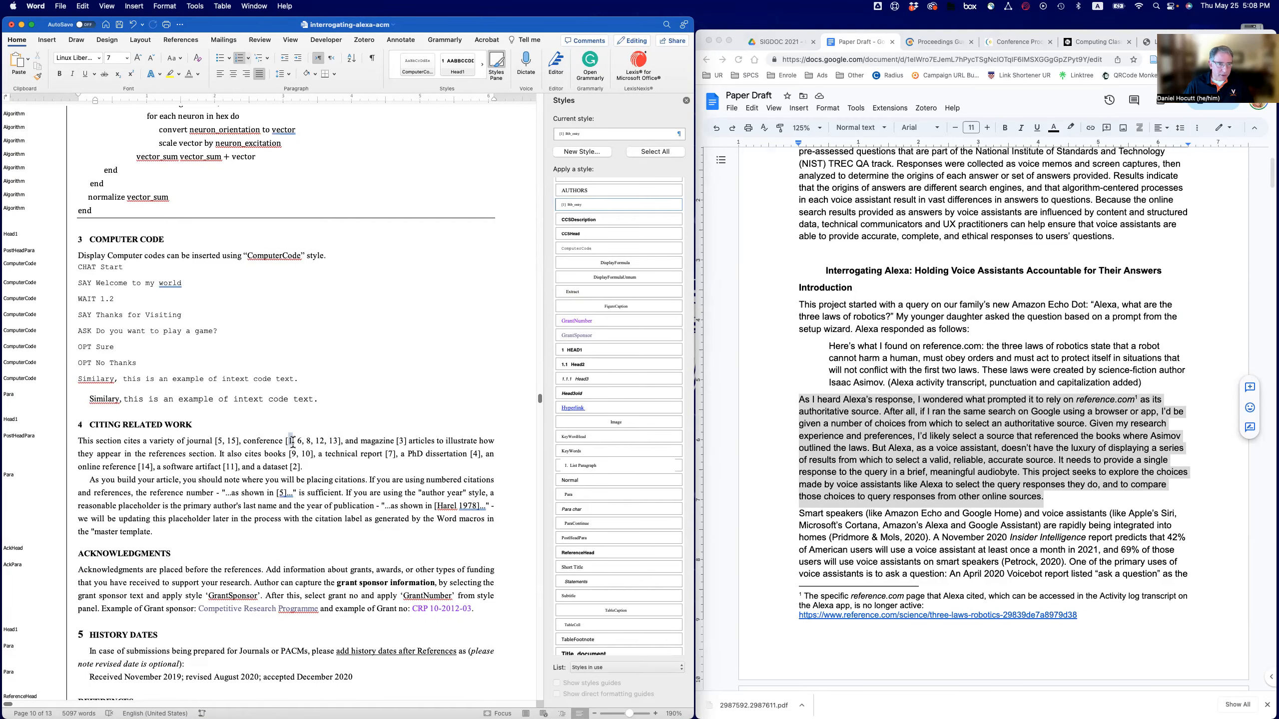
scroll(198, 458, "down", 1)
scroll(198, 459, "down", 5)
scroll(161, 451, "down", 1)
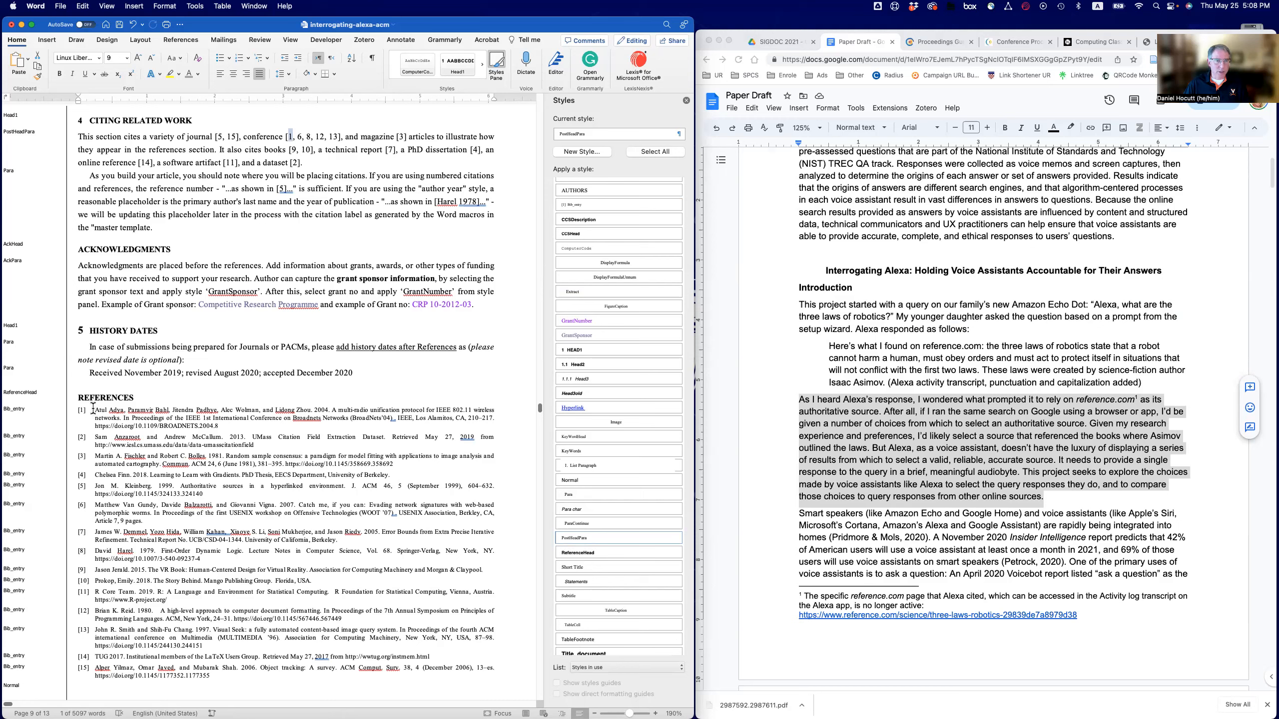
left_click_drag(94, 409, 133, 666)
right_click(144, 412)
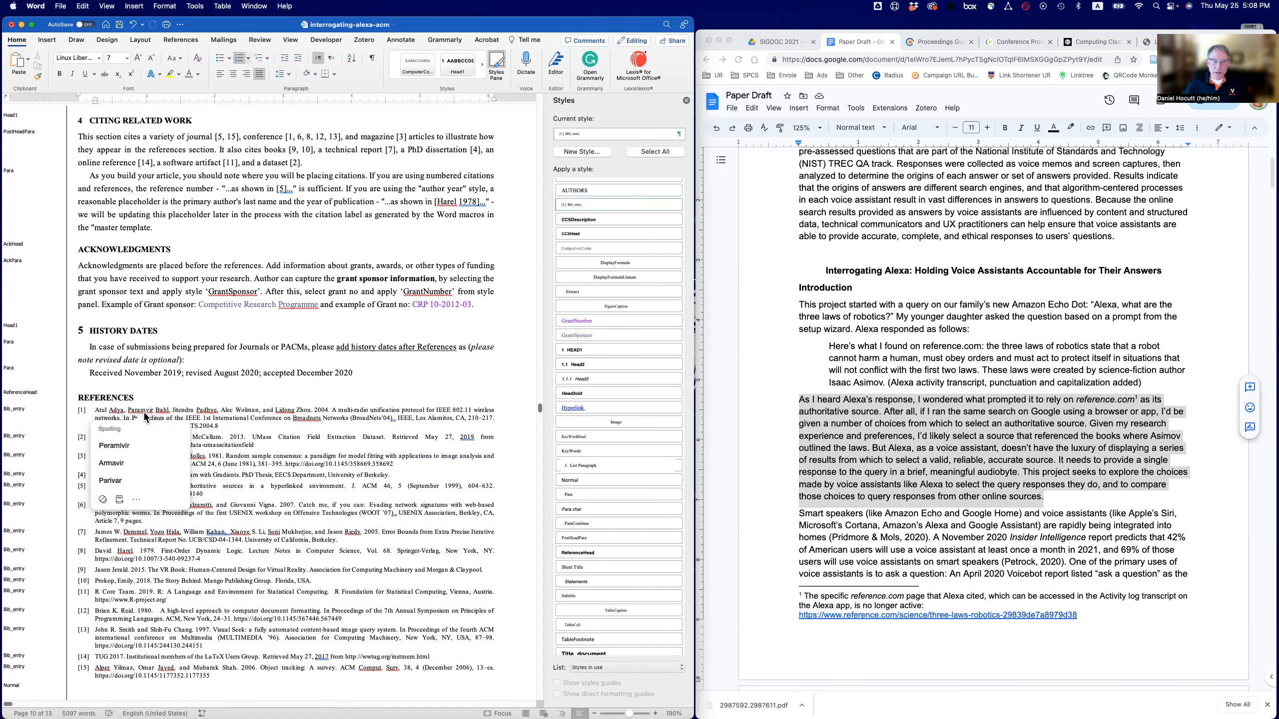
left_click(223, 415)
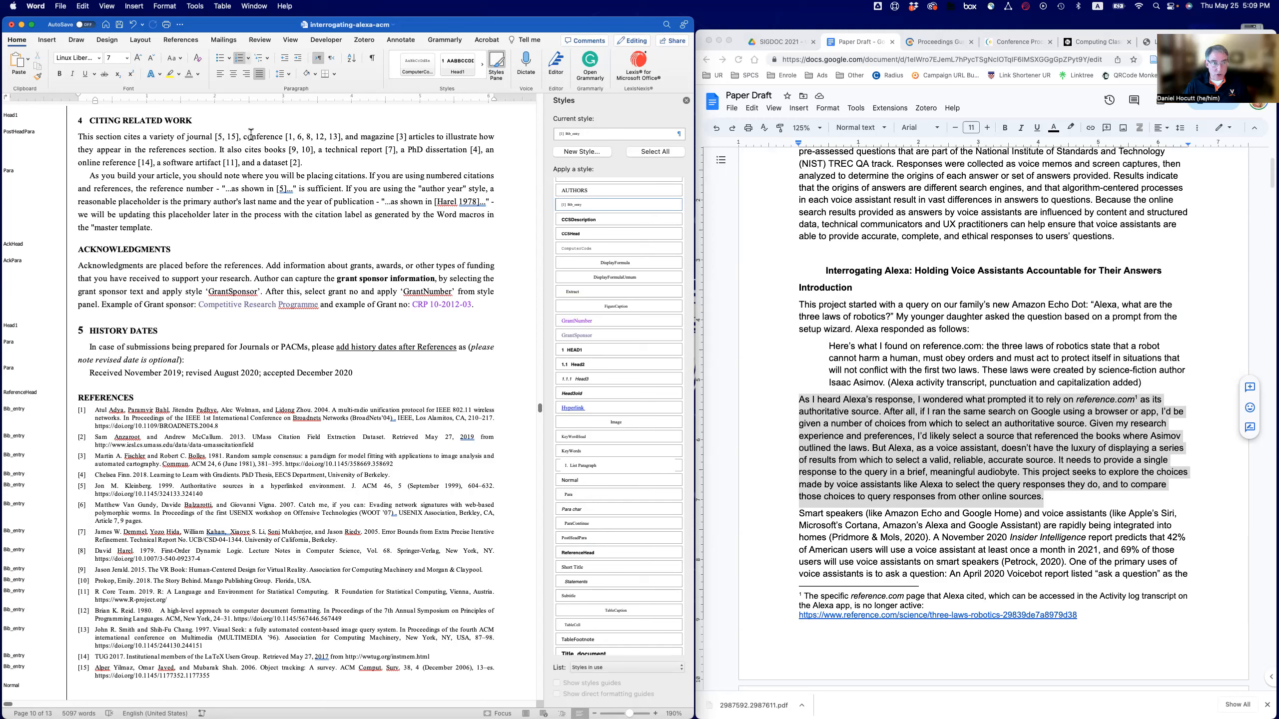
left_click_drag(215, 138, 240, 137)
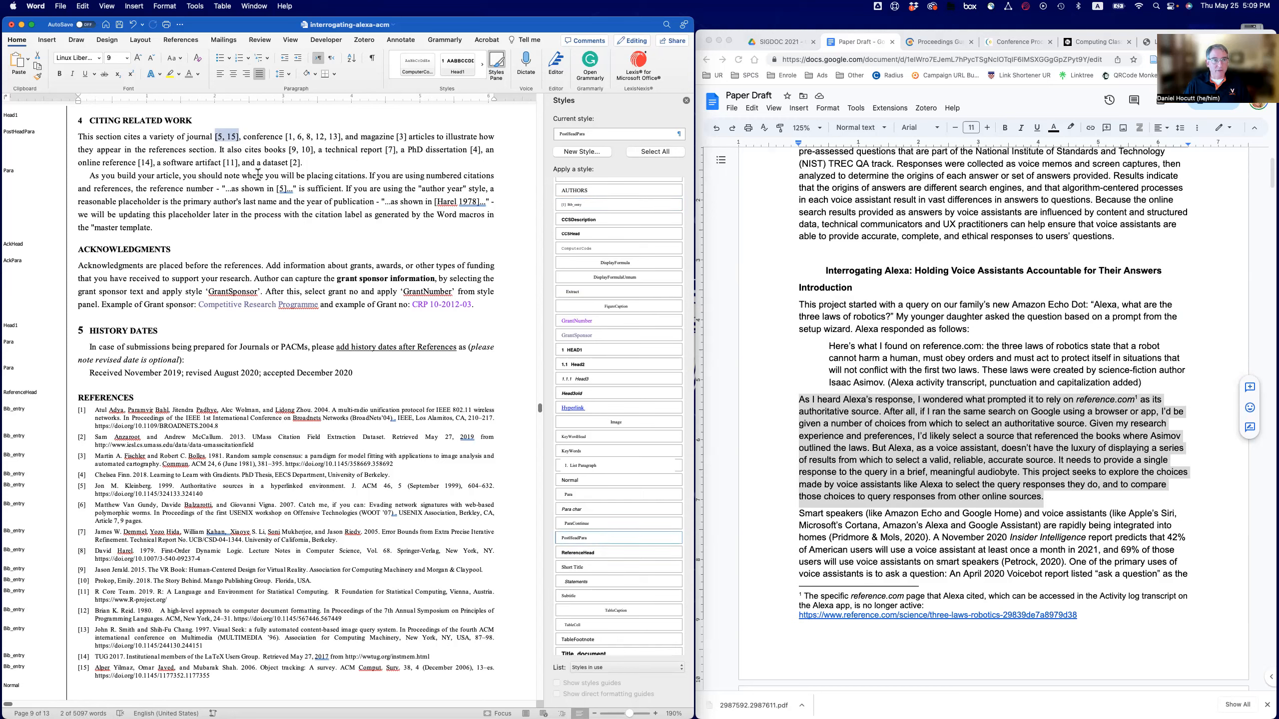
double_click(101, 486)
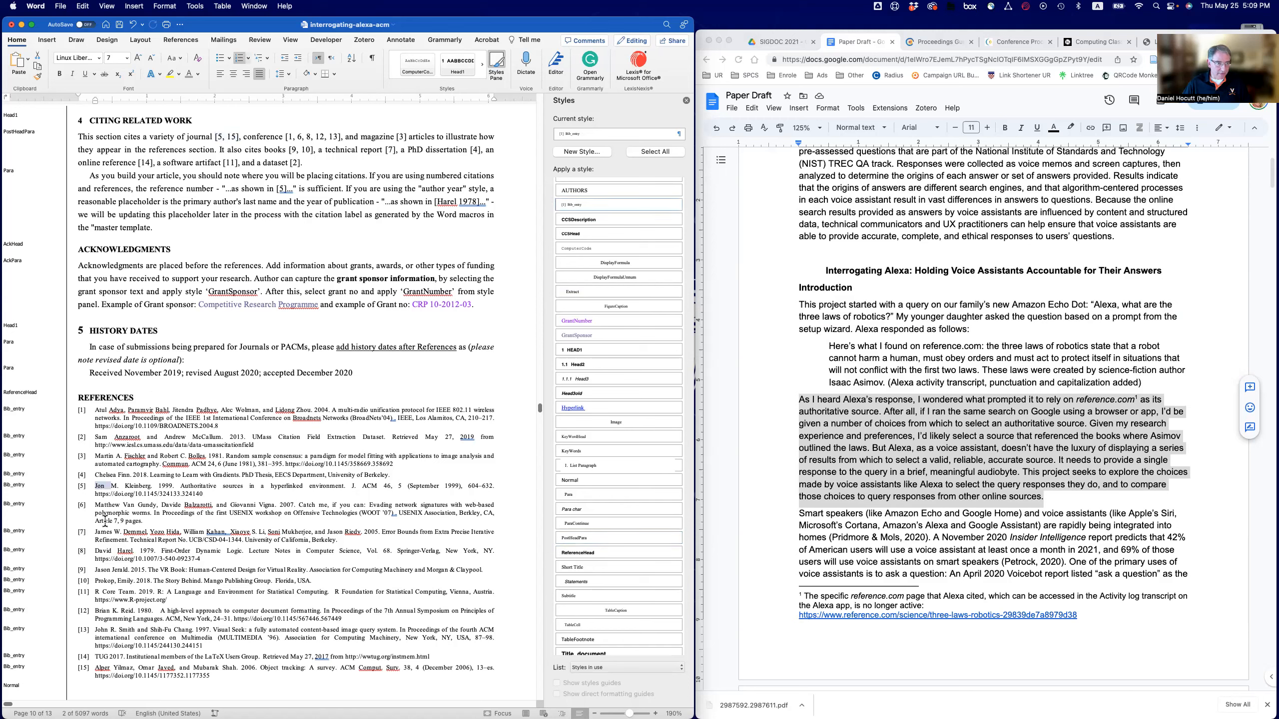
left_click(103, 669)
left_click_drag(289, 137, 340, 140)
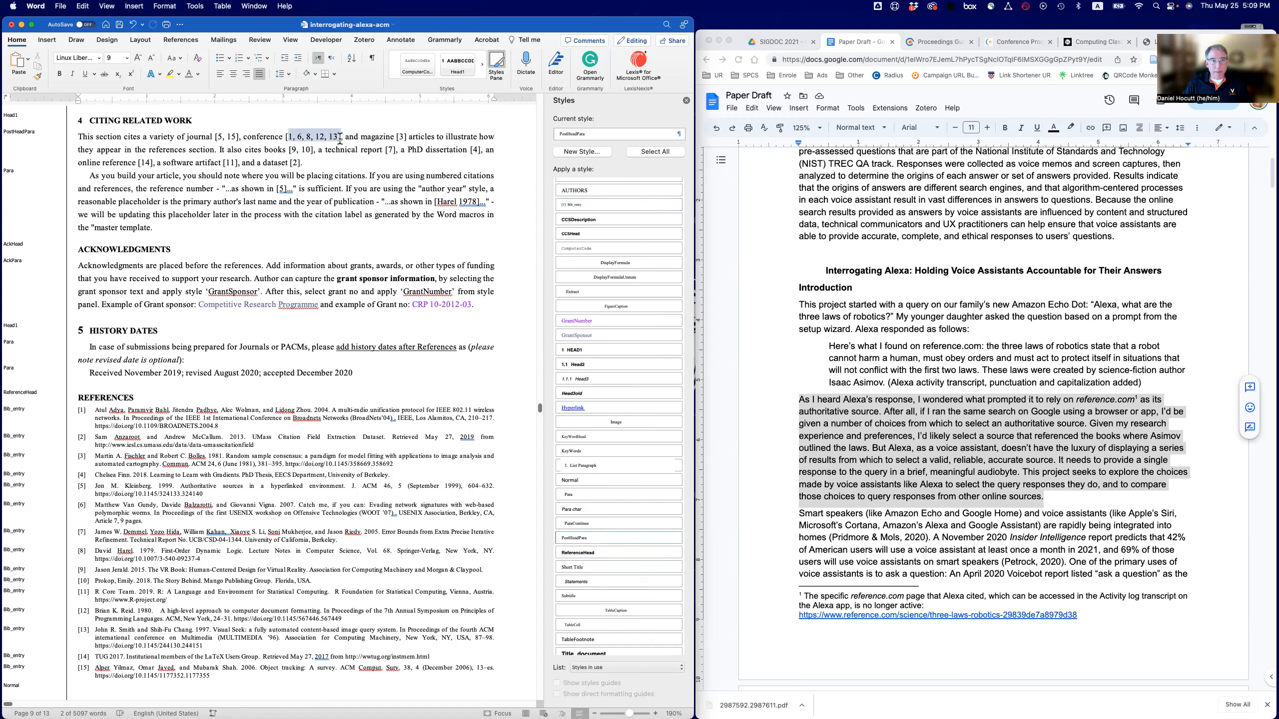
left_click(297, 148)
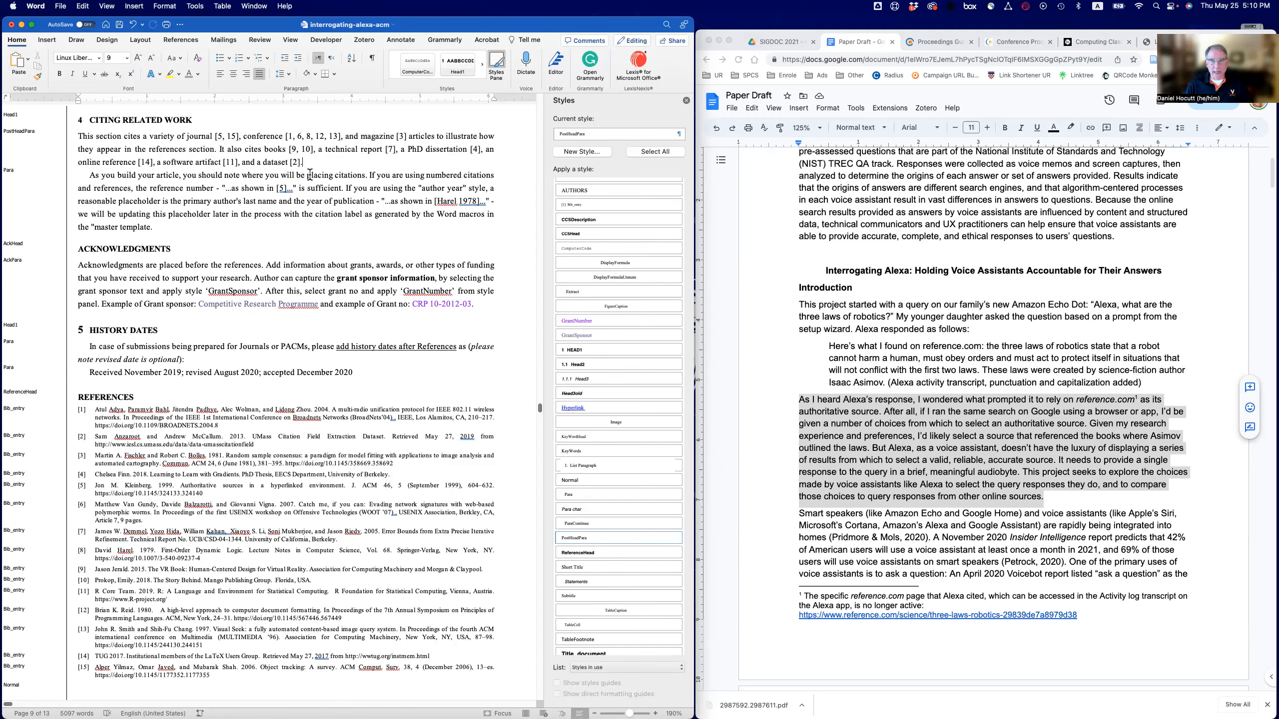
scroll(310, 175, "down", 3)
scroll(309, 175, "up", 4)
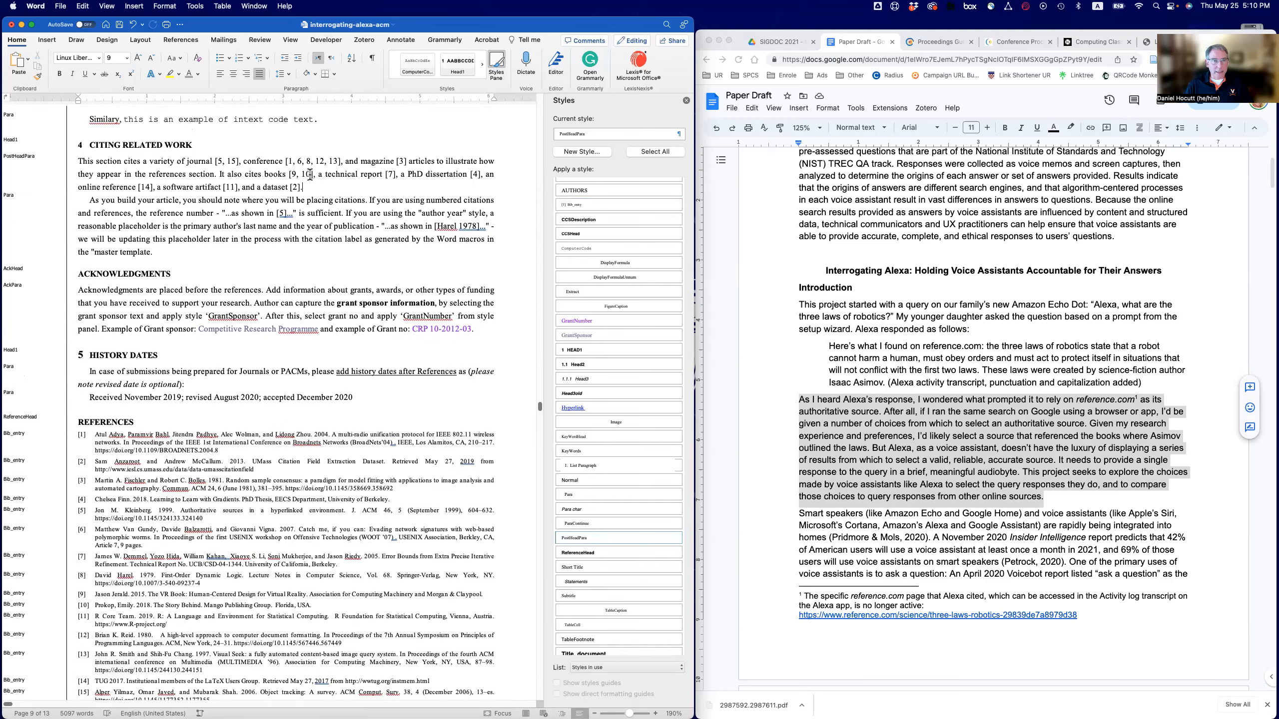
scroll(21, 331, "down", 4)
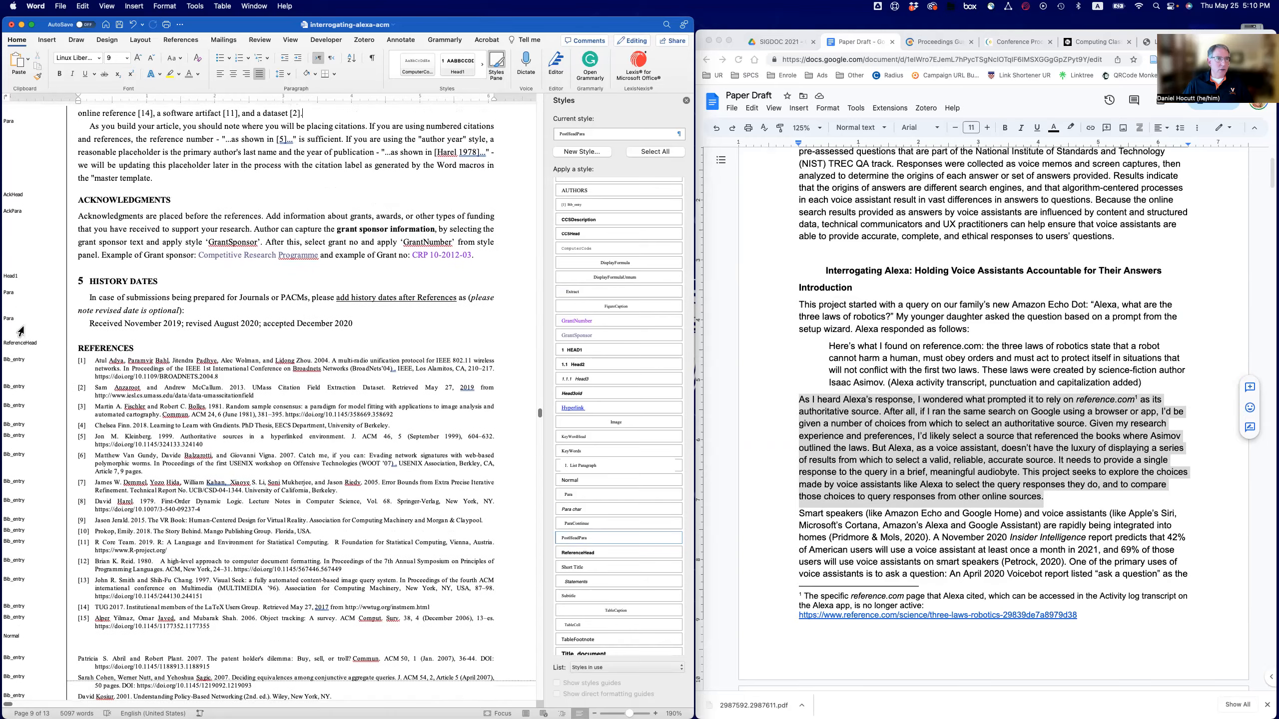
scroll(21, 331, "down", 1)
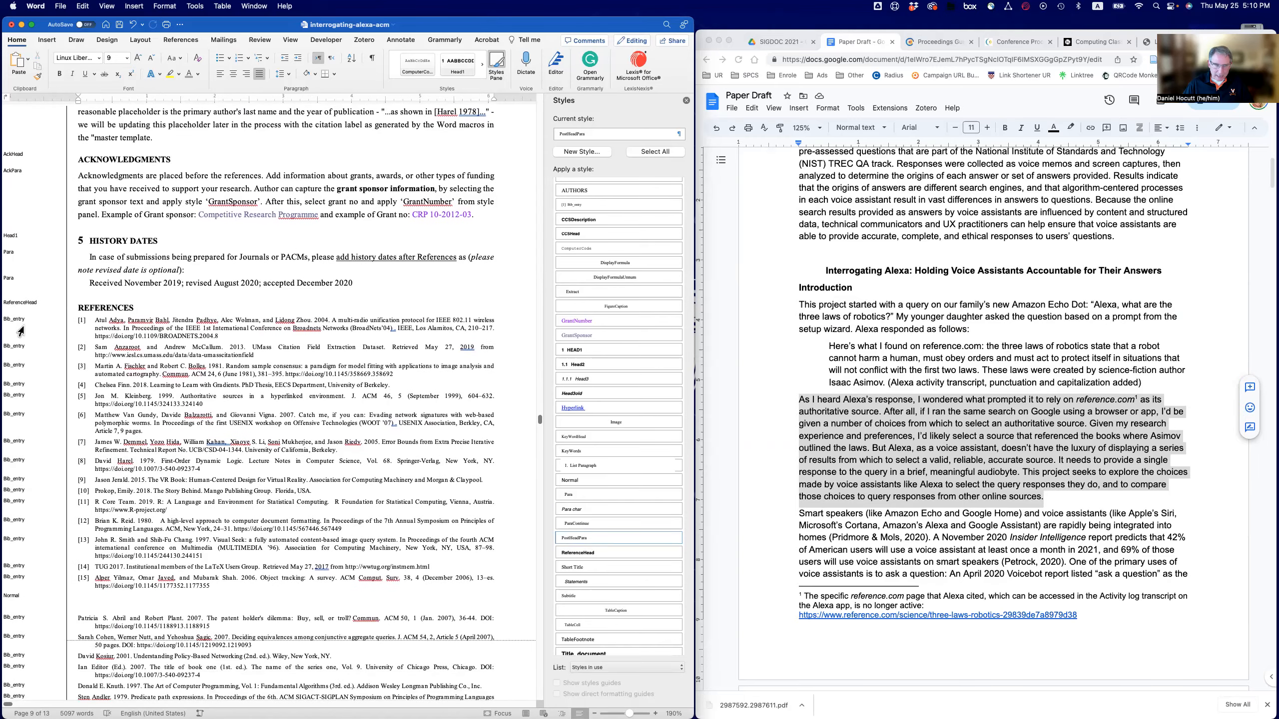
scroll(25, 297, "down", 12)
scroll(25, 292, "down", 10)
scroll(21, 403, "down", 17)
scroll(21, 401, "down", 7)
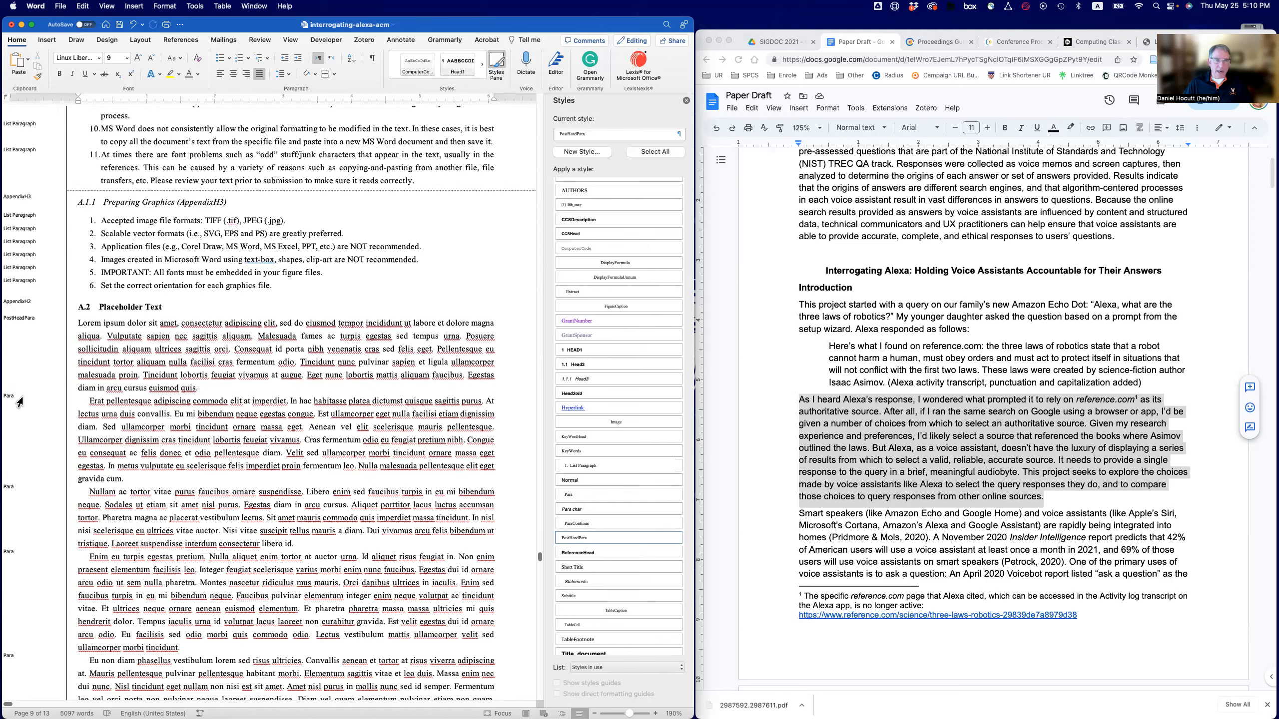
scroll(21, 412, "down", 6)
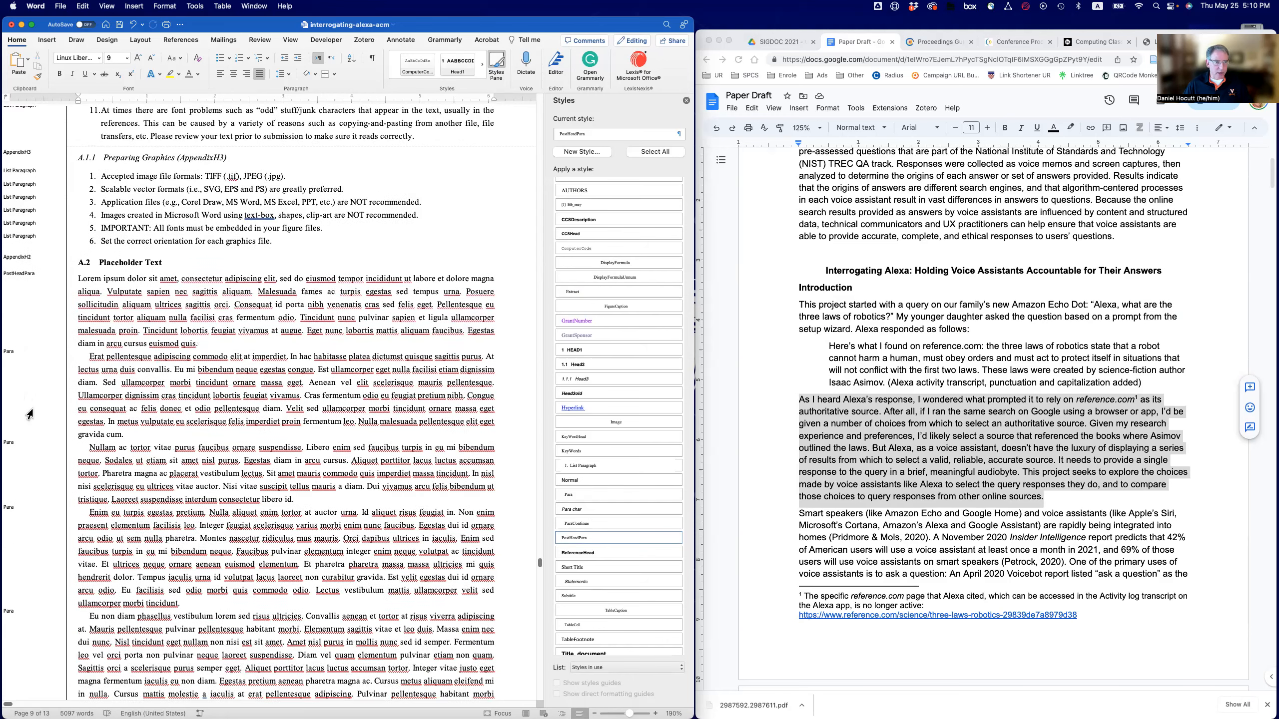
scroll(29, 413, "up", 5)
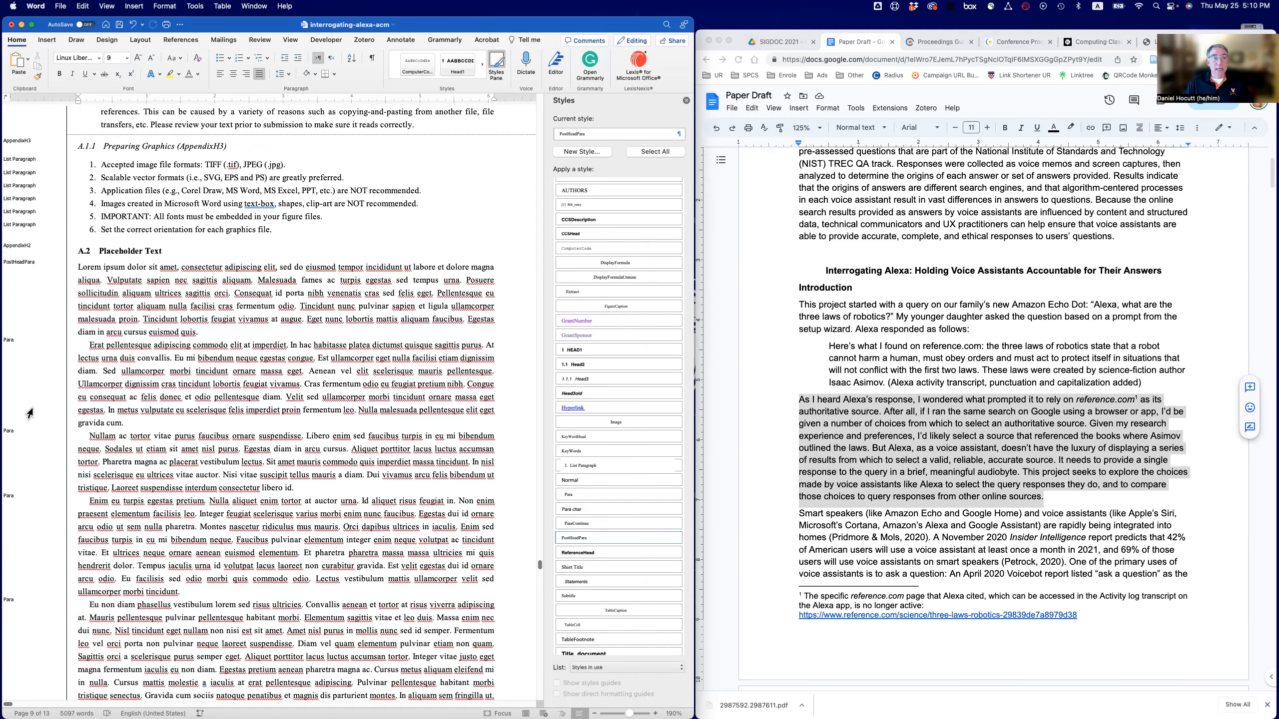
scroll(29, 413, "up", 9)
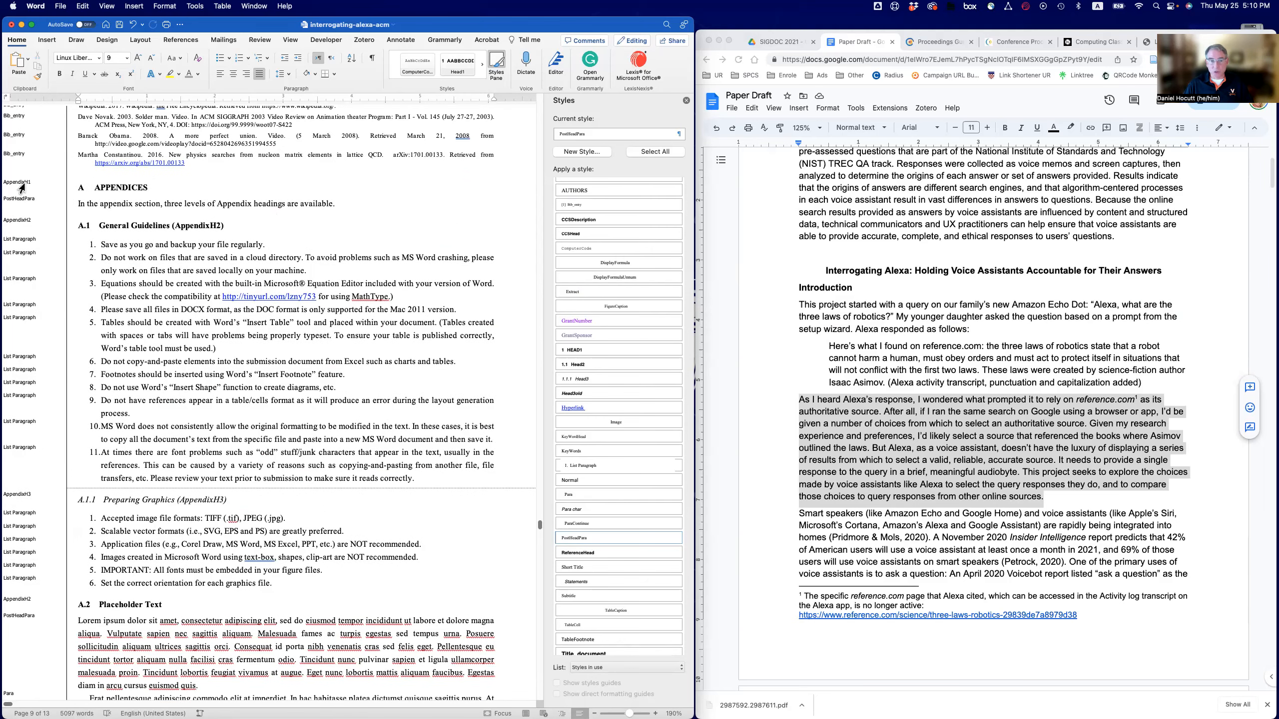
scroll(24, 214, "up", 1)
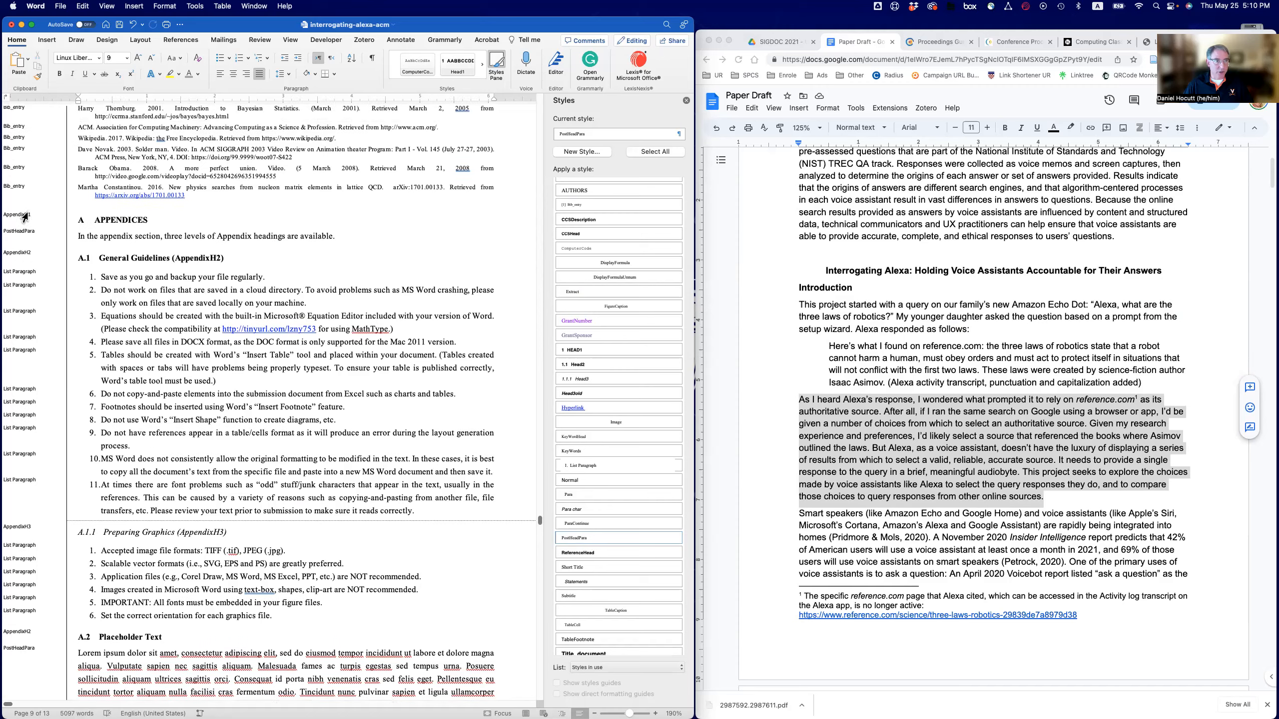
left_click(19, 184)
left_click(26, 212)
left_click(23, 195)
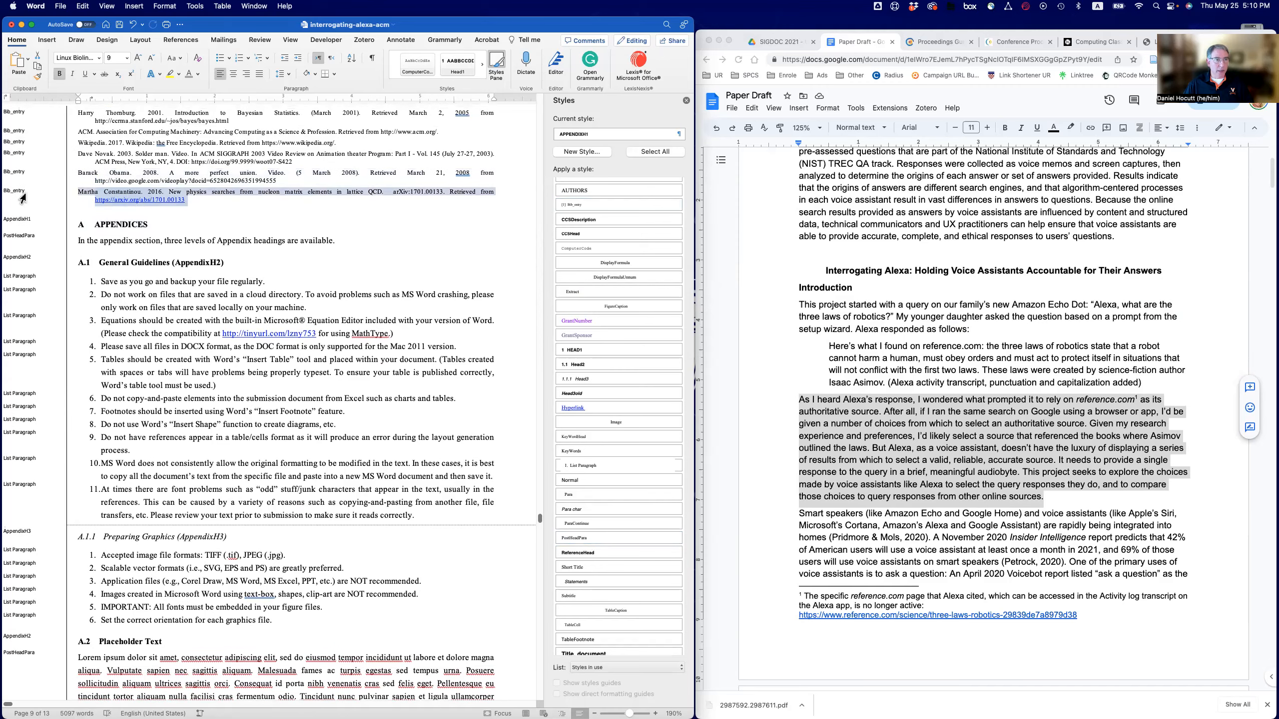
scroll(28, 207, "up", 1)
left_click(18, 163)
scroll(20, 164, "up", 1)
left_click(25, 171)
scroll(27, 174, "up", 2)
scroll(26, 174, "up", 5)
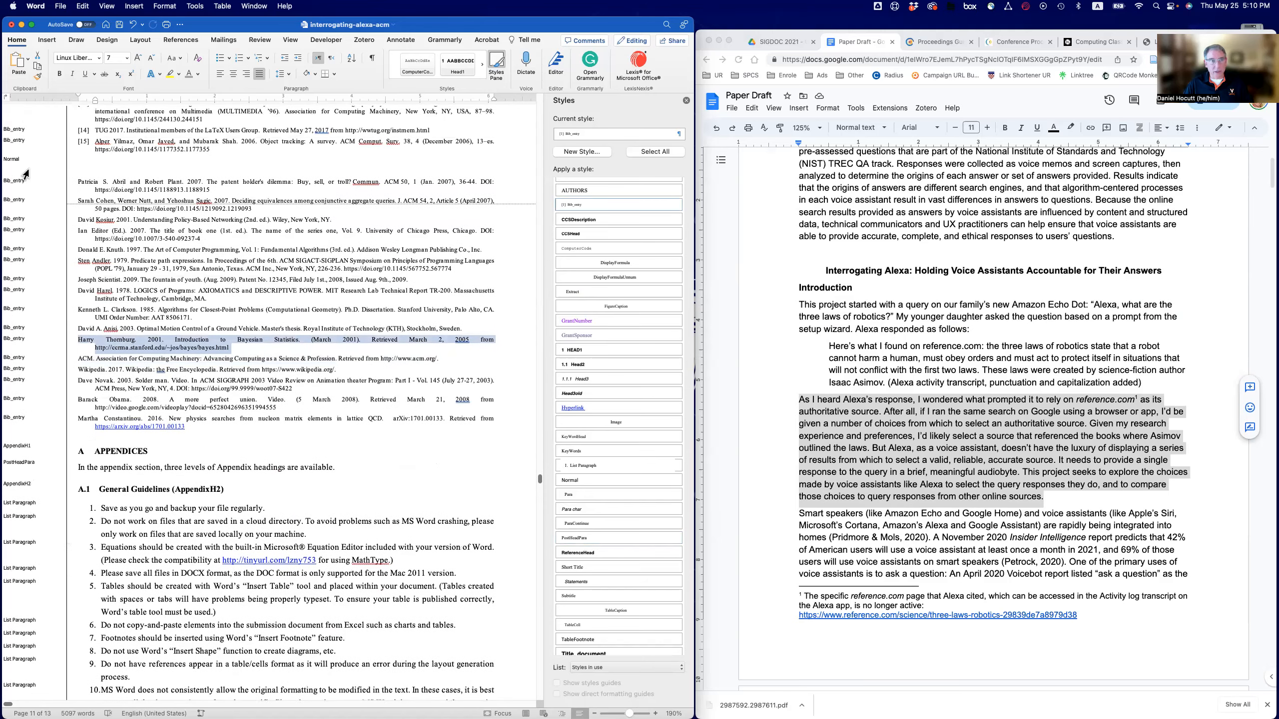
left_click(39, 212)
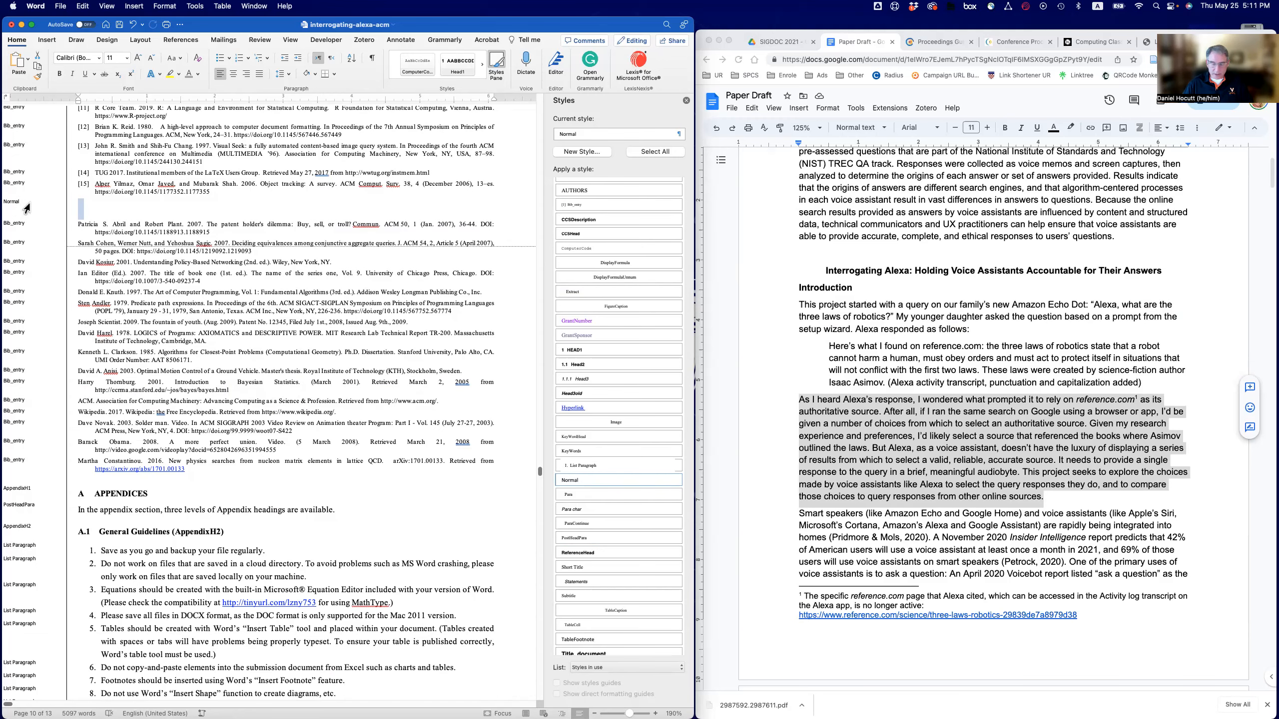
Delete the empty paragraph after reference [15] so the patent holder's dilemma entry follows
key("Delete")
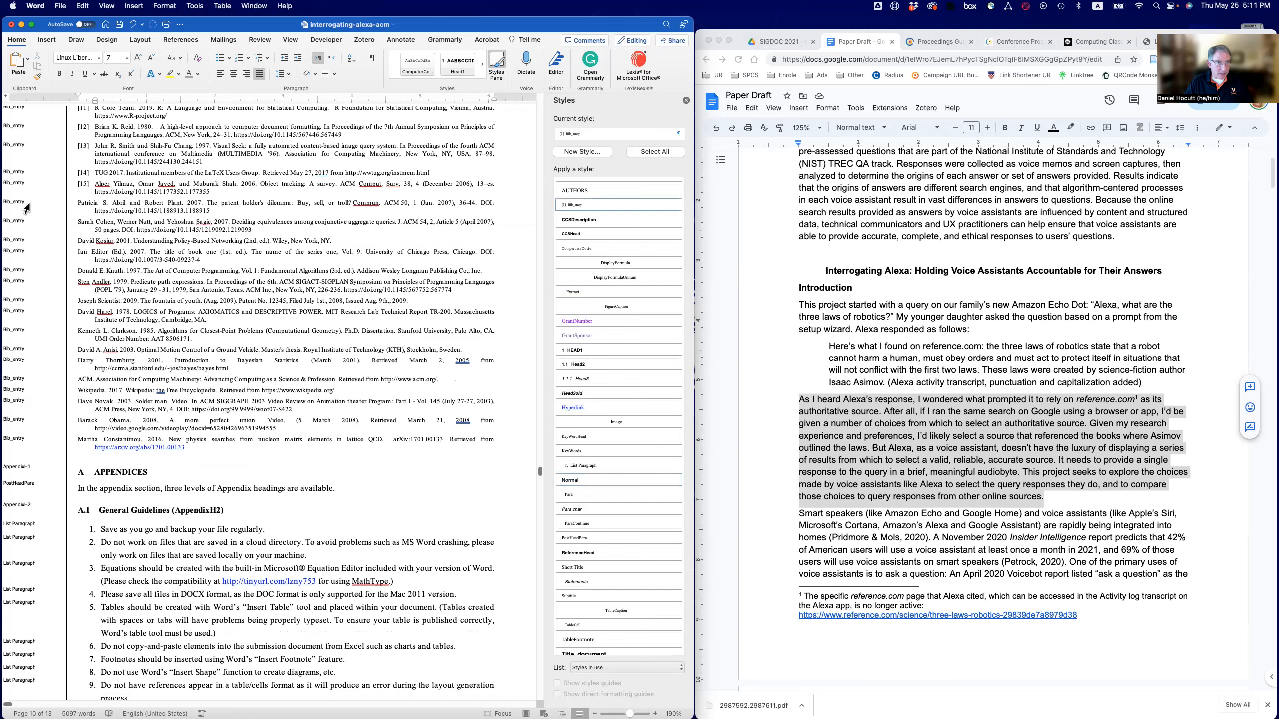
key("Return")
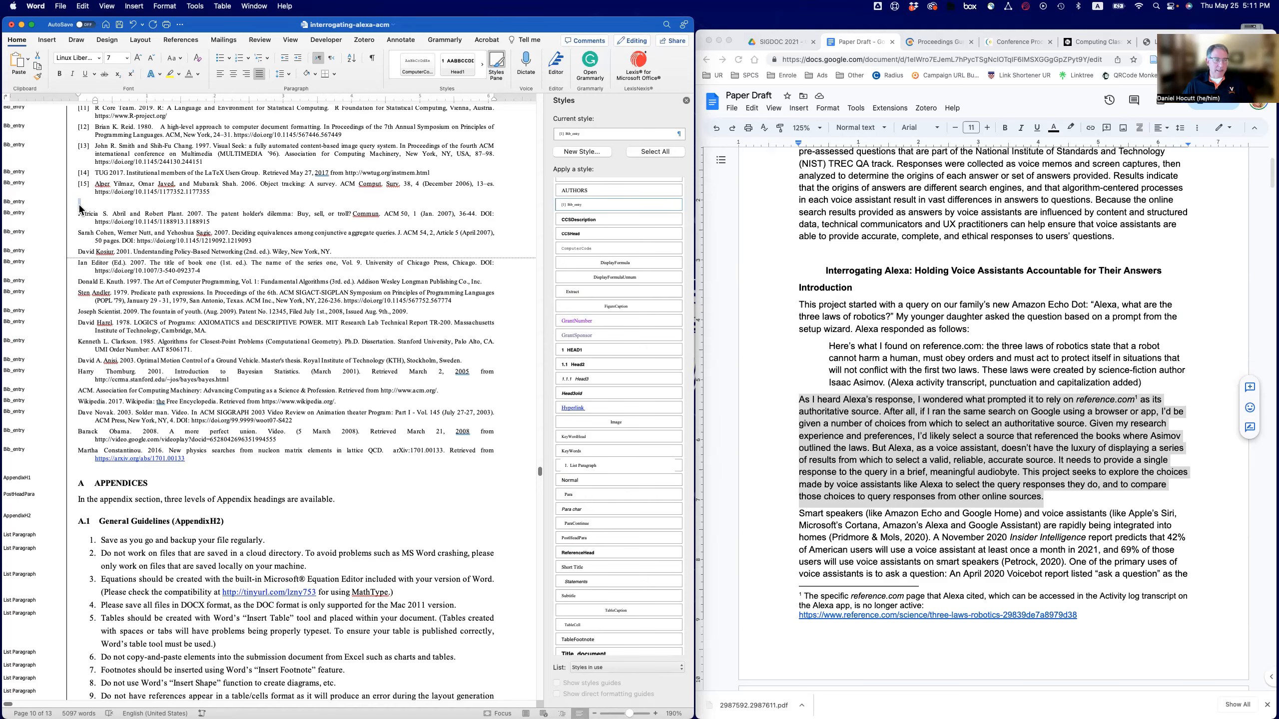
key("BackSpace")
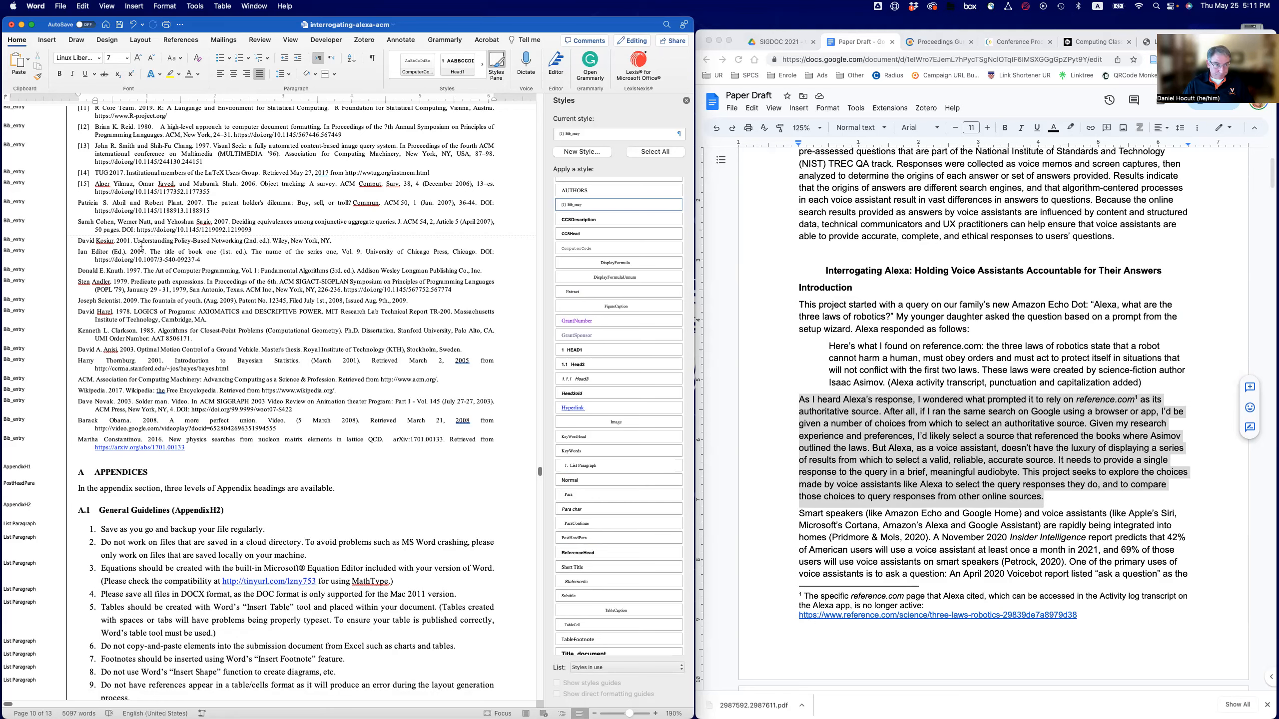
Scroll back up from the references to the title, abstract and CCS CONCEPTS line
scroll(141, 247, "up", 8)
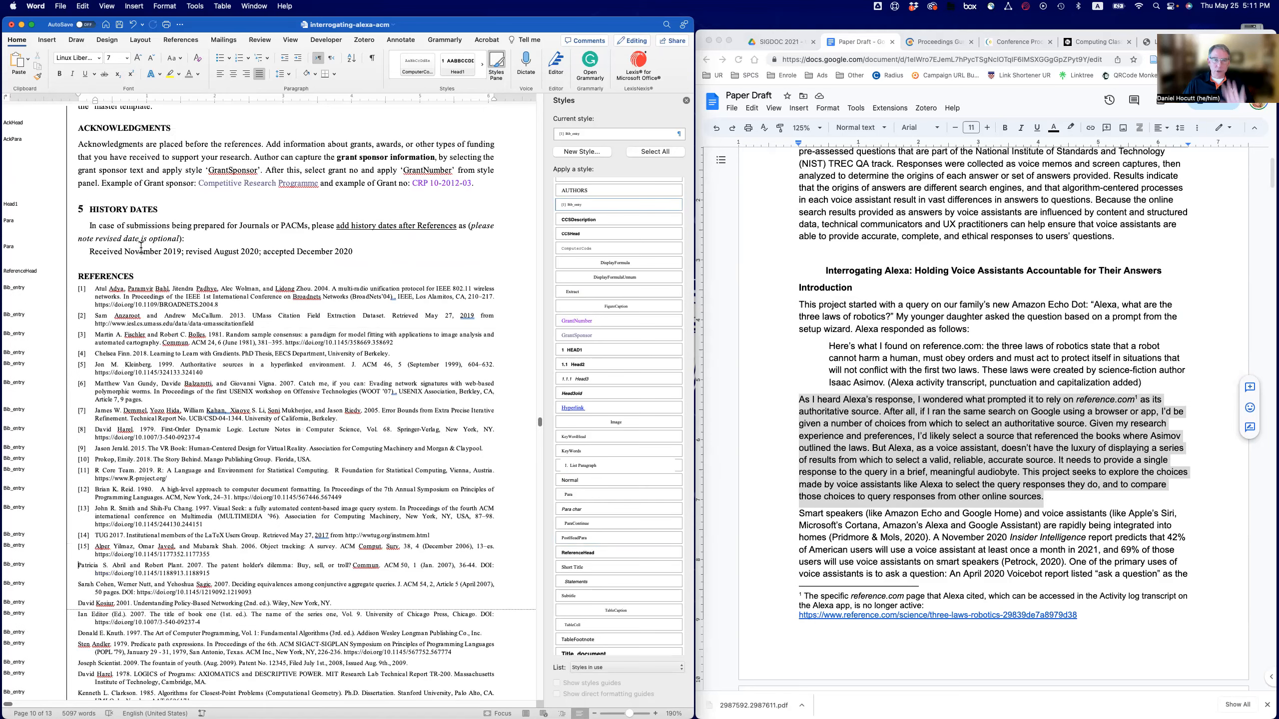
scroll(141, 246, "up", 10)
scroll(138, 252, "down", 3)
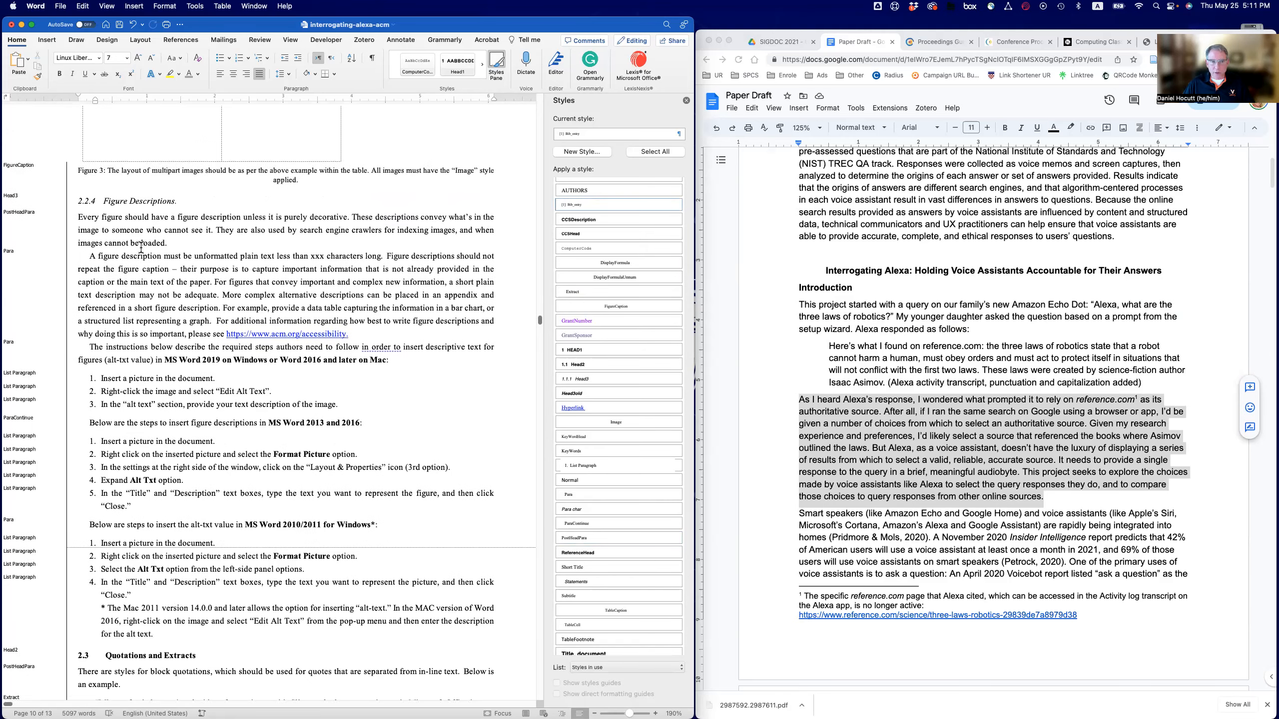
scroll(173, 203, "up", 2)
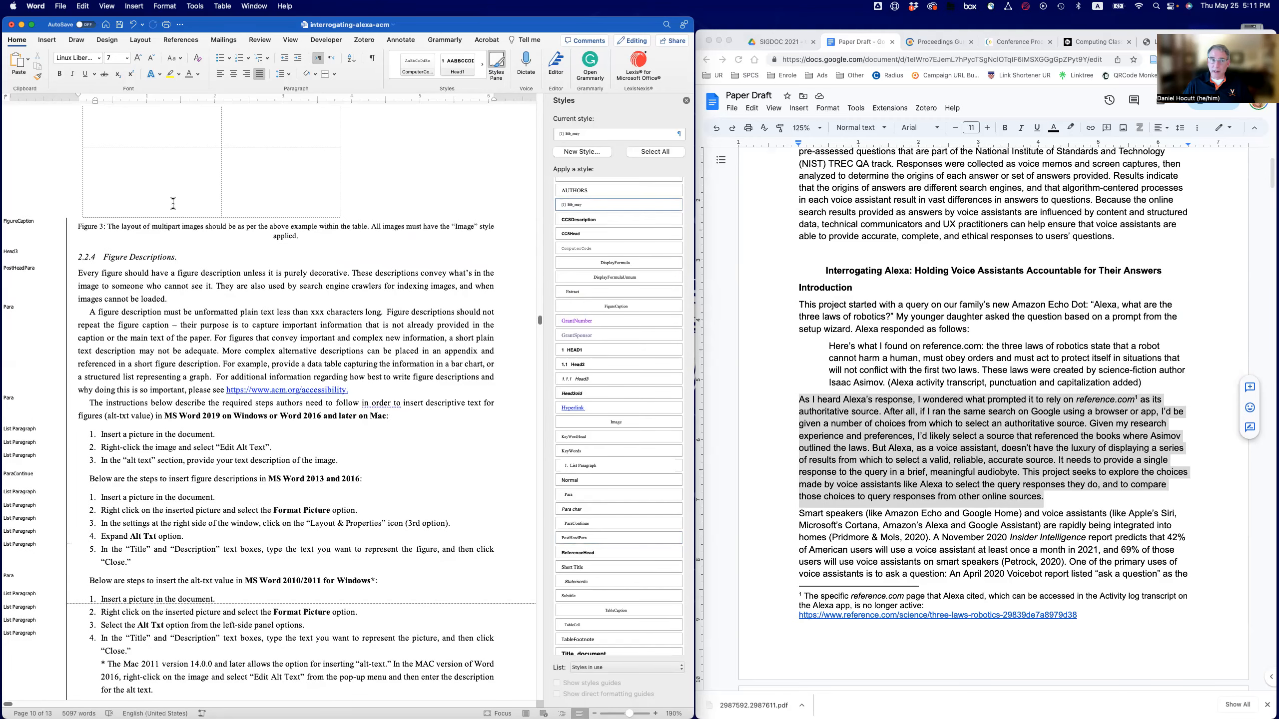
scroll(173, 204, "up", 15)
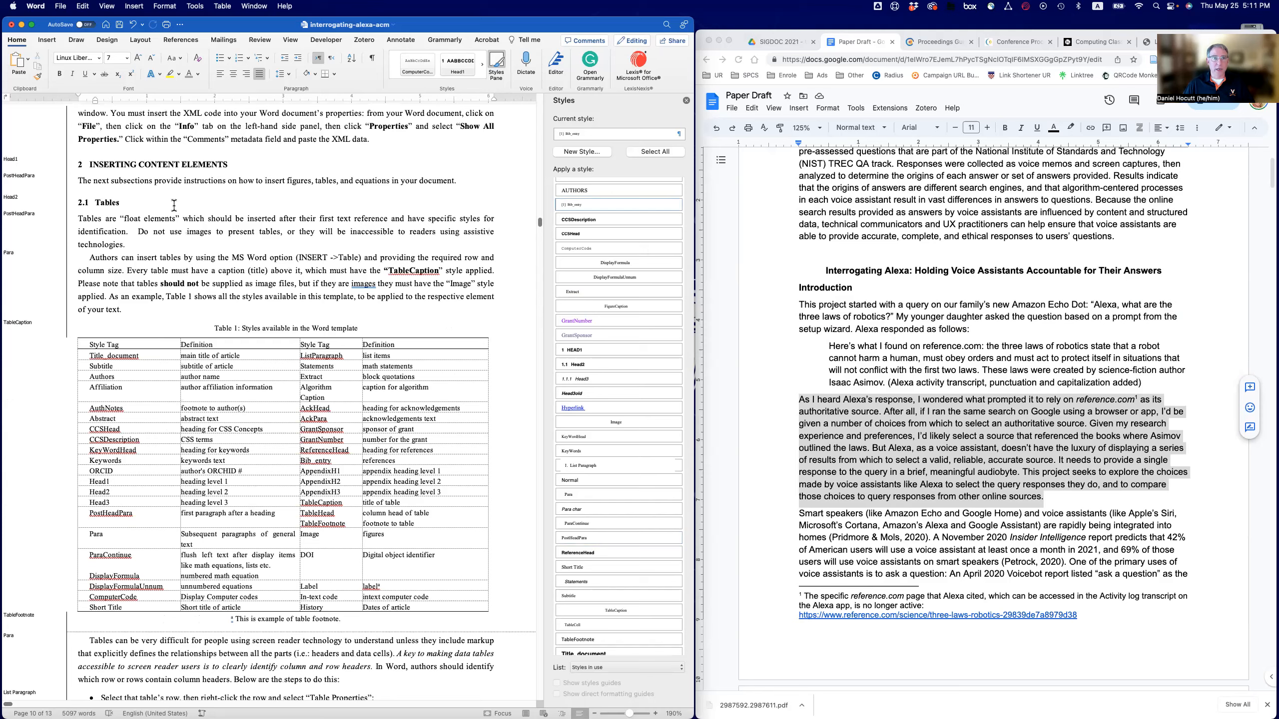
scroll(174, 205, "up", 10)
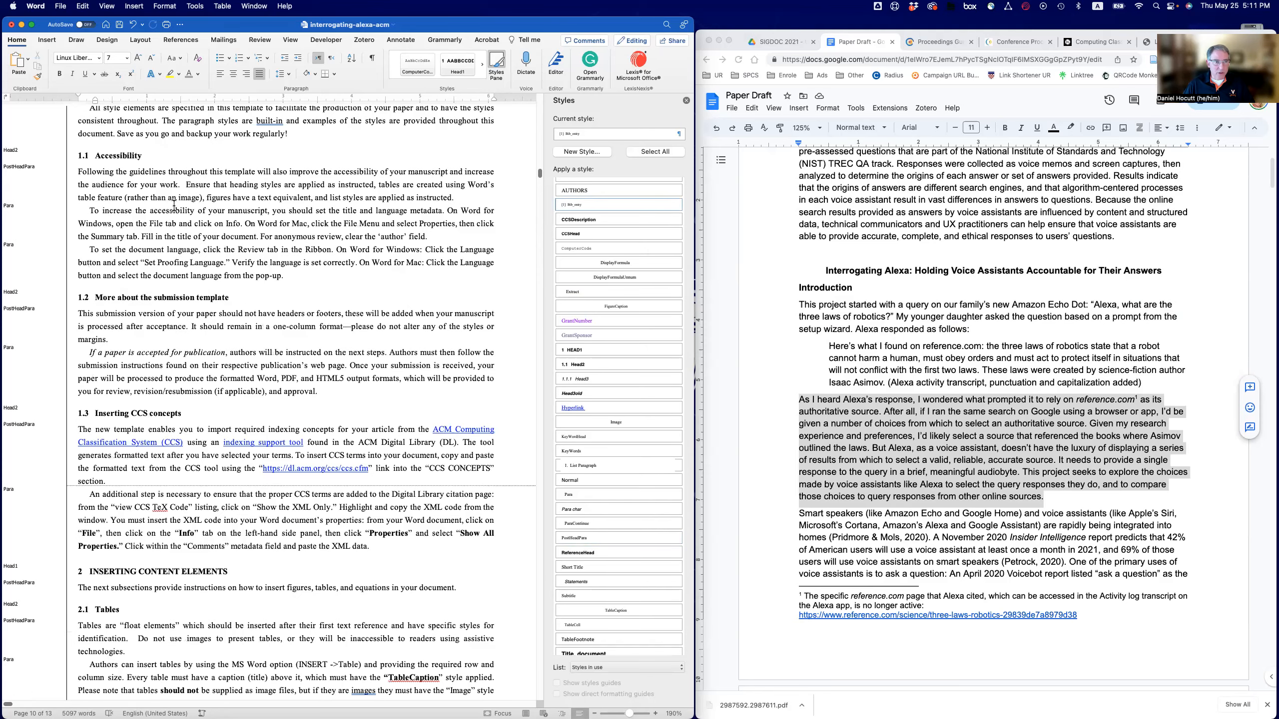
scroll(174, 205, "up", 10)
scroll(207, 232, "down", 1)
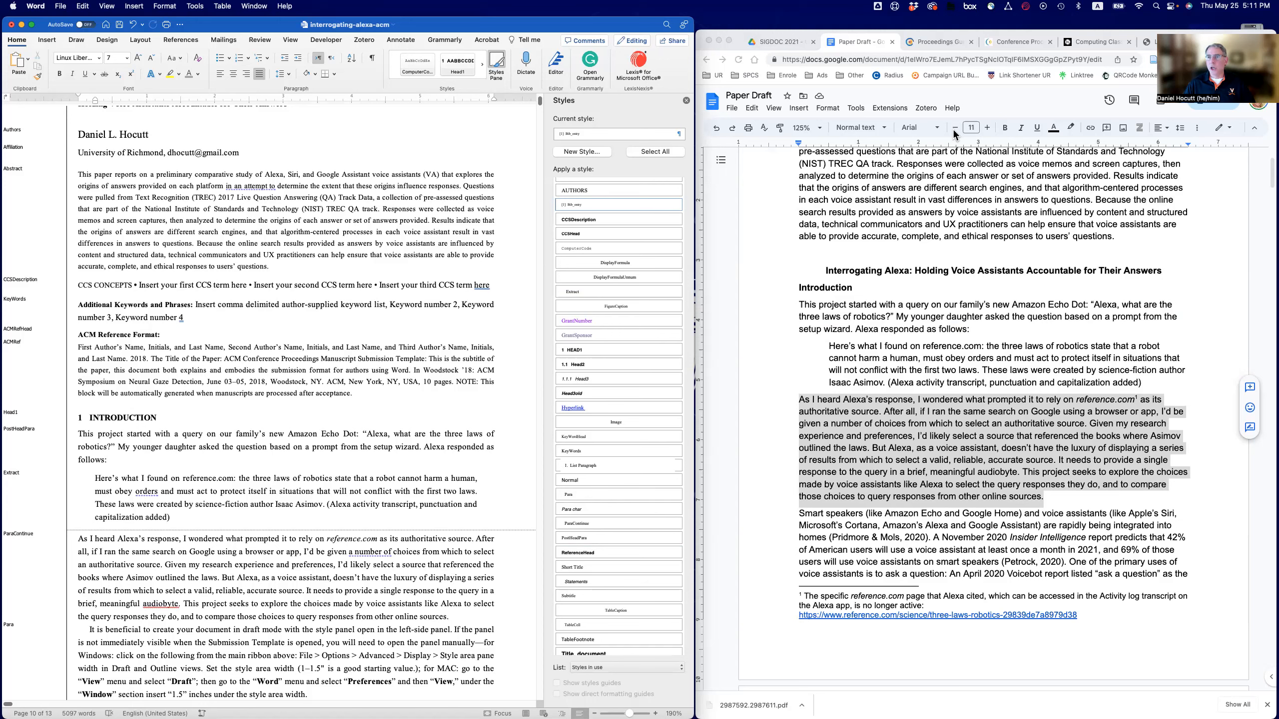
left_click(1091, 42)
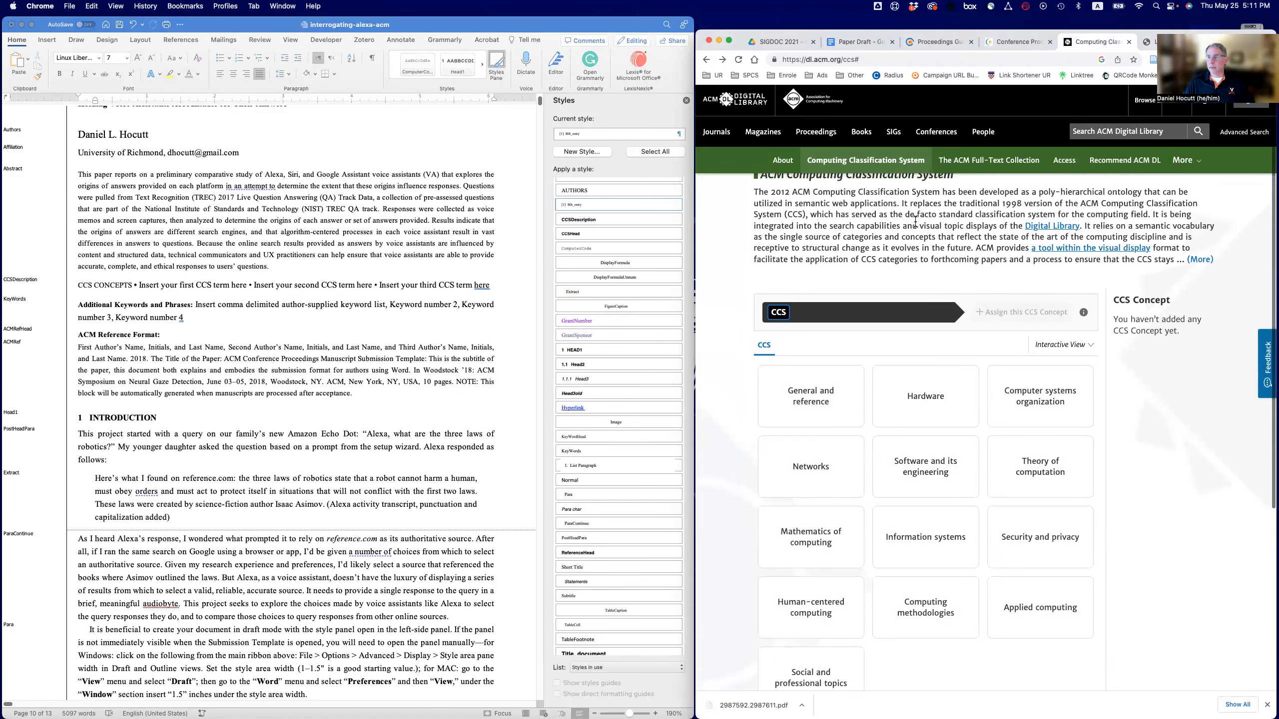
Scroll the Computing Classification System page to the top-level category tiles
scroll(915, 220, "up", 2)
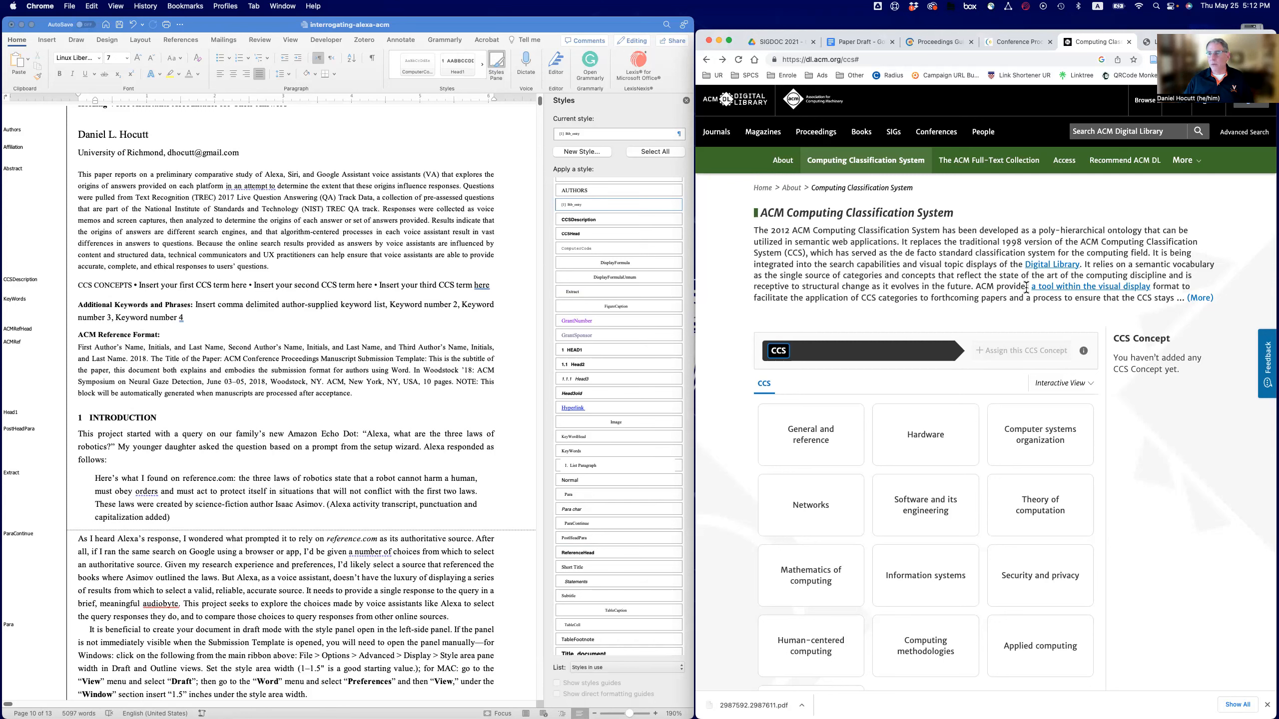
scroll(1025, 287, "down", 5)
mouse_move(804, 427)
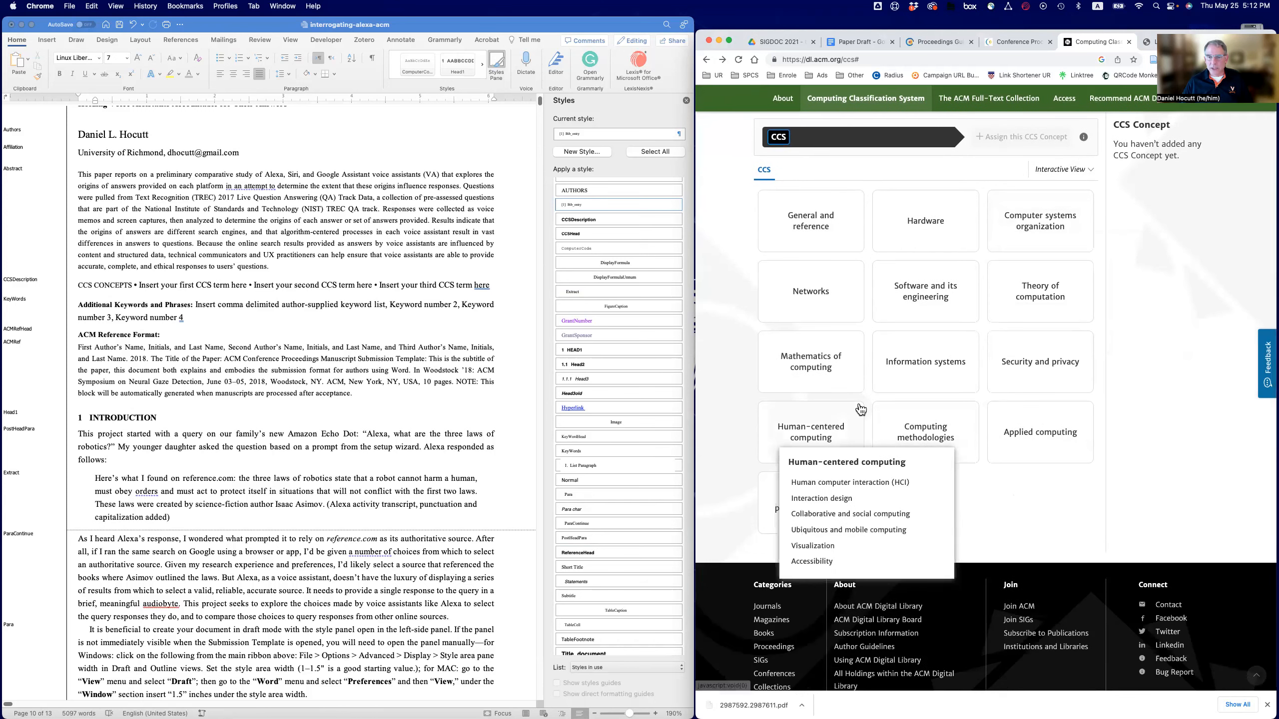
Drill into Human-centered computing › Human computer interaction (HCI) › HCI design and evaluation methods
left_click(816, 431)
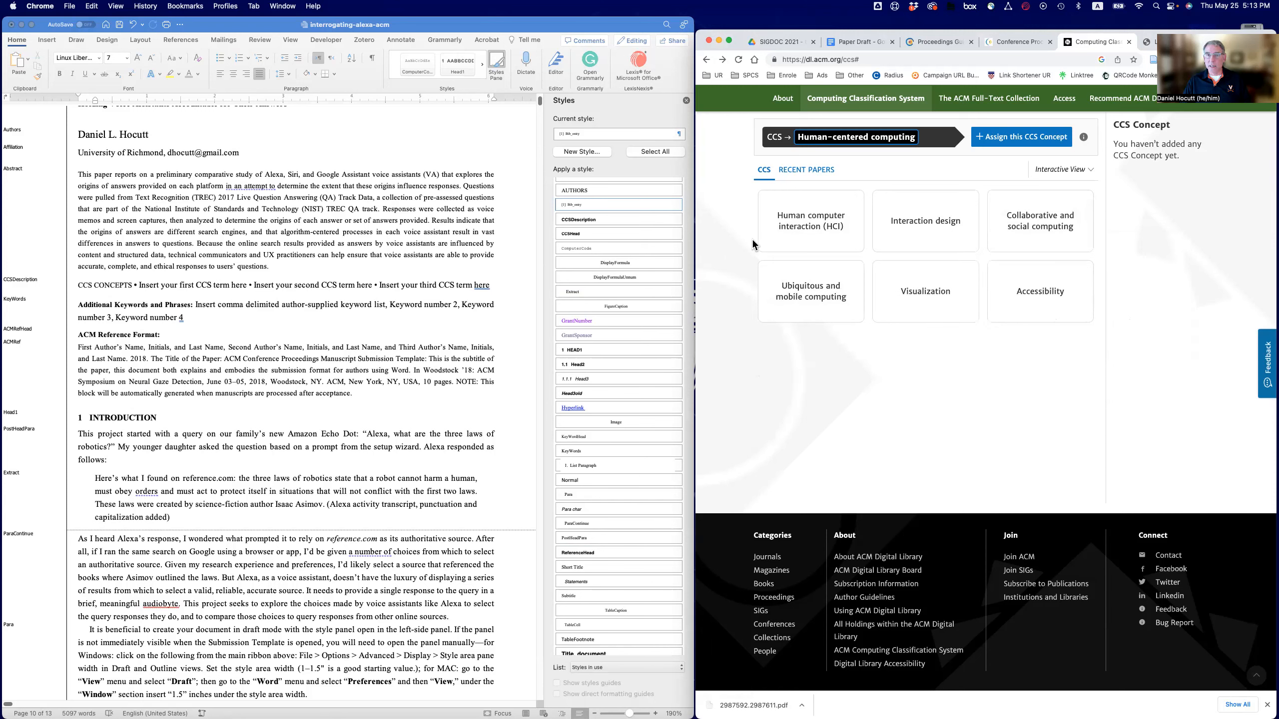
mouse_move(818, 231)
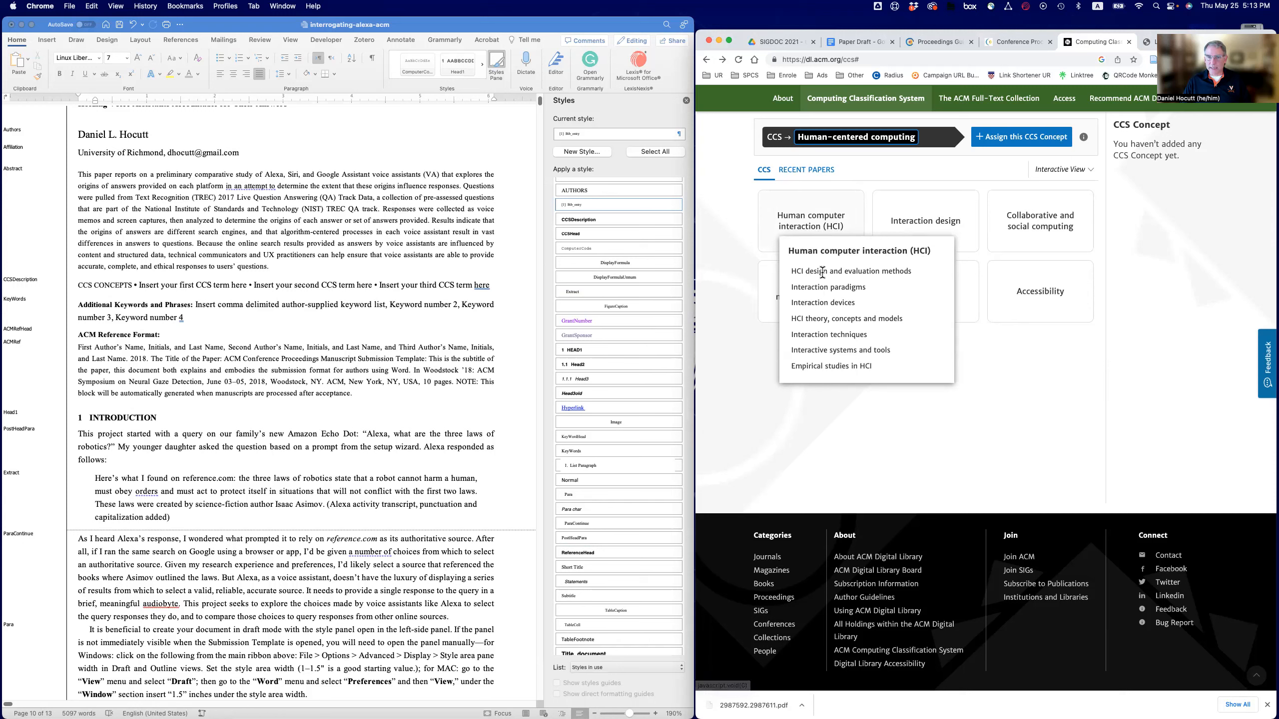
left_click(832, 228)
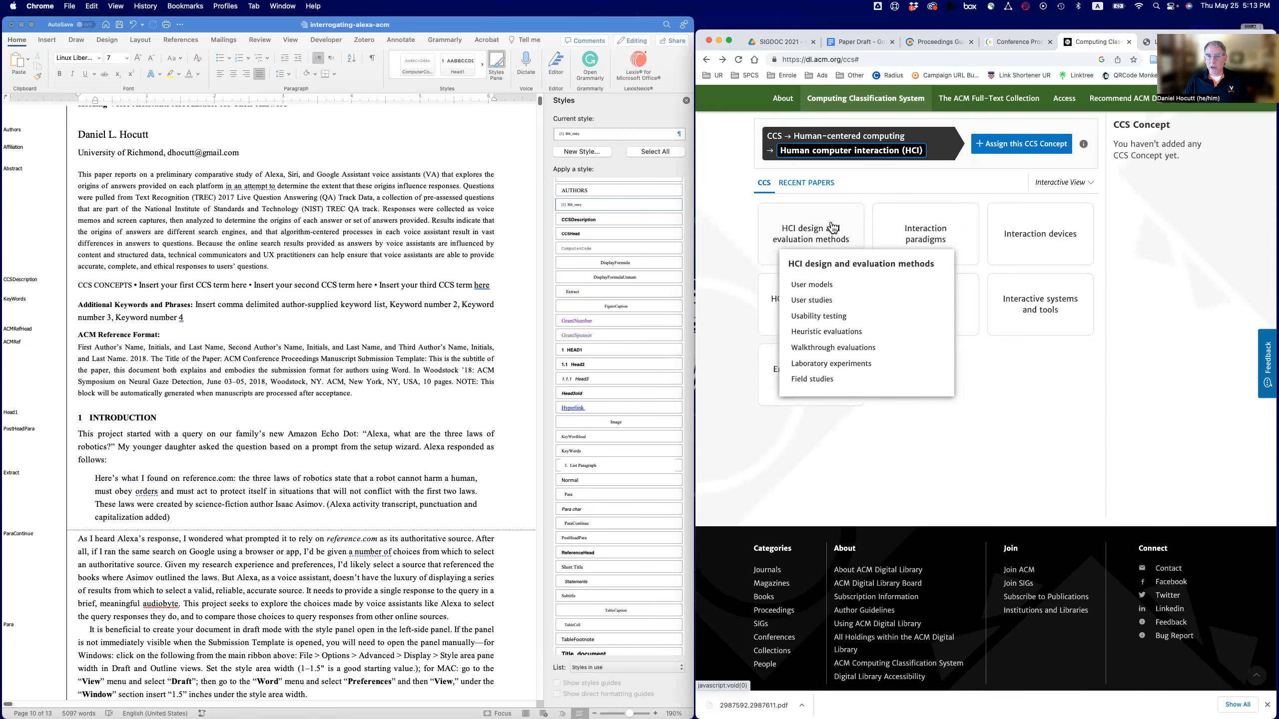
scroll(856, 226, "up", 5)
scroll(874, 313, "down", 5)
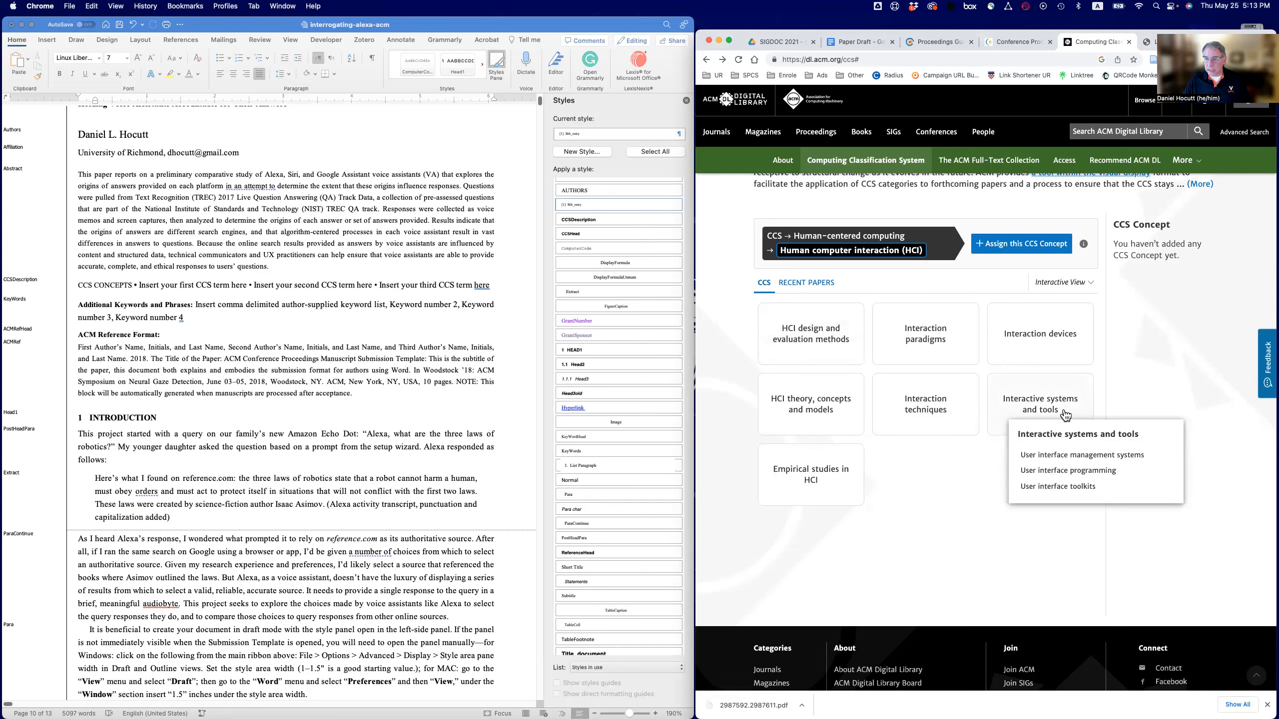
mouse_move(919, 407)
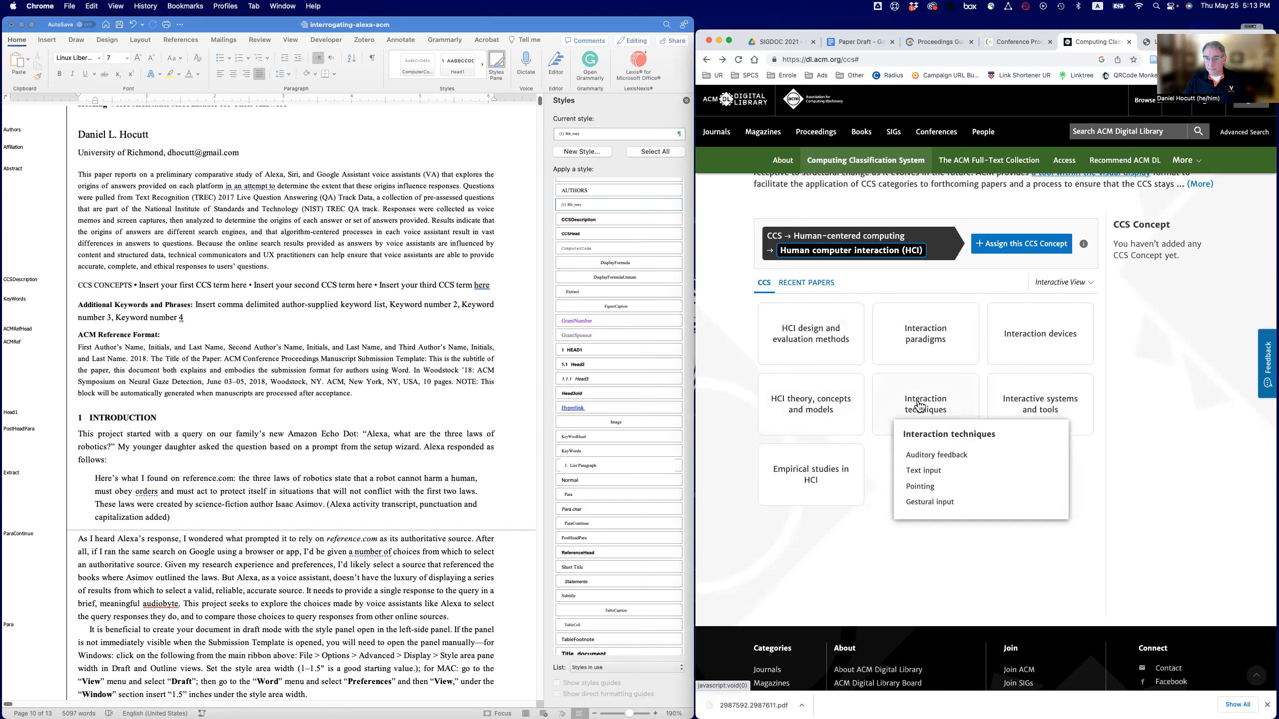
mouse_move(1041, 336)
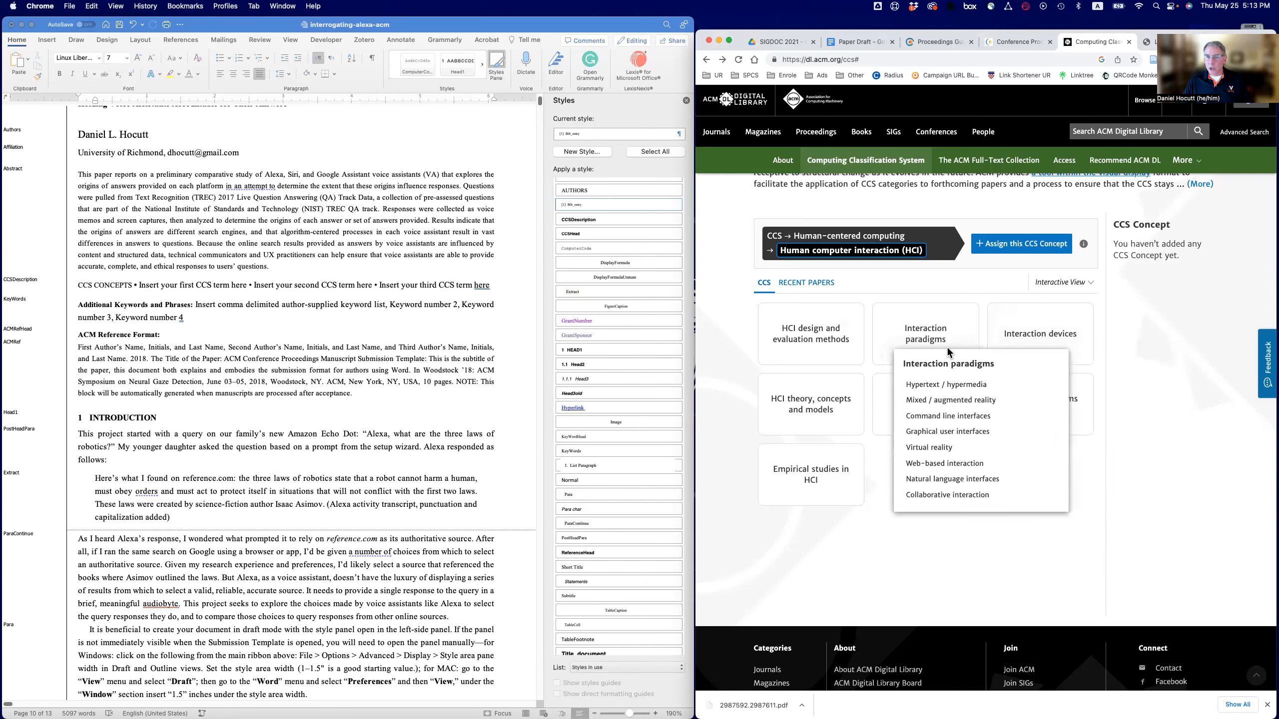
mouse_move(816, 346)
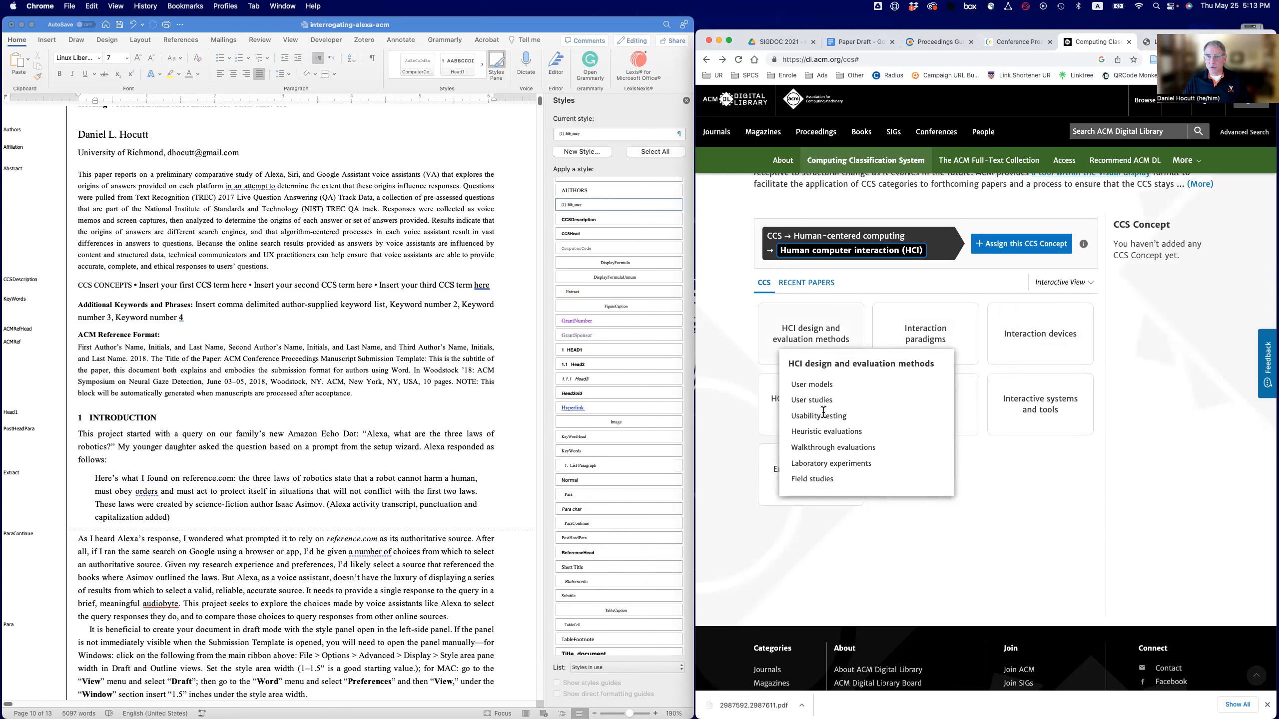
left_click(821, 342)
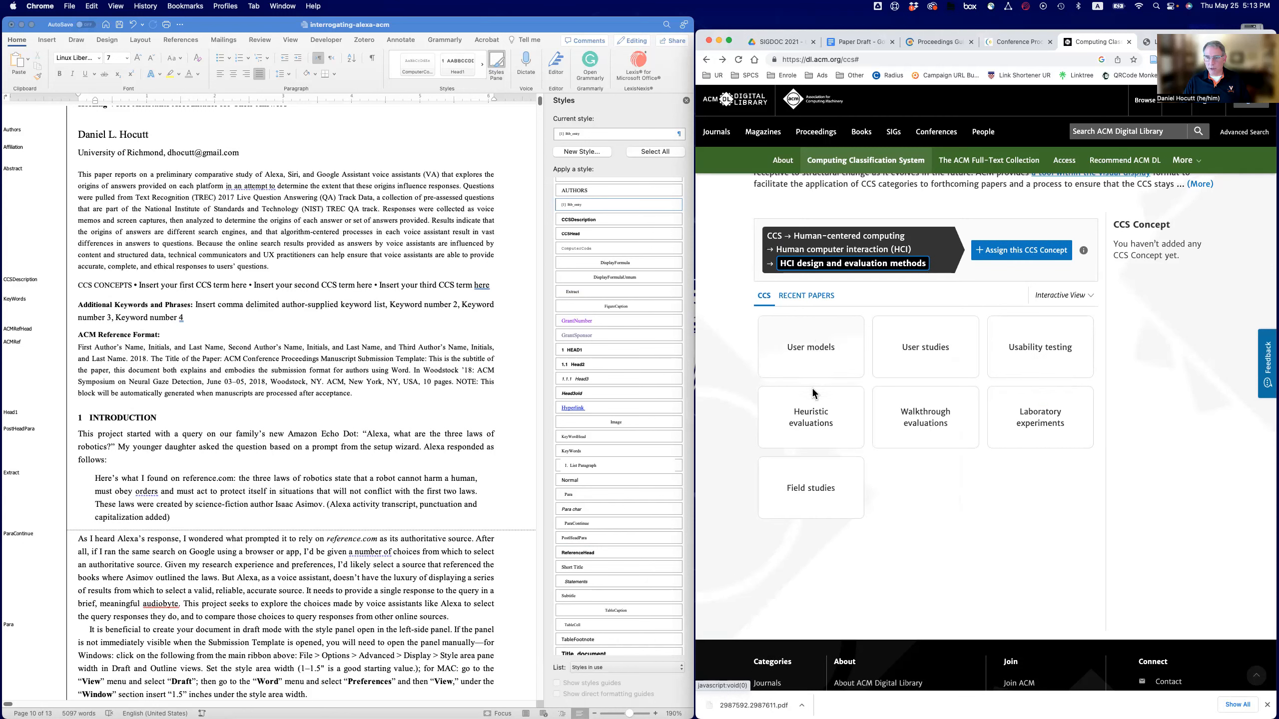
Assign Walkthrough evaluations as a CCS concept with High relevance
left_click(923, 419)
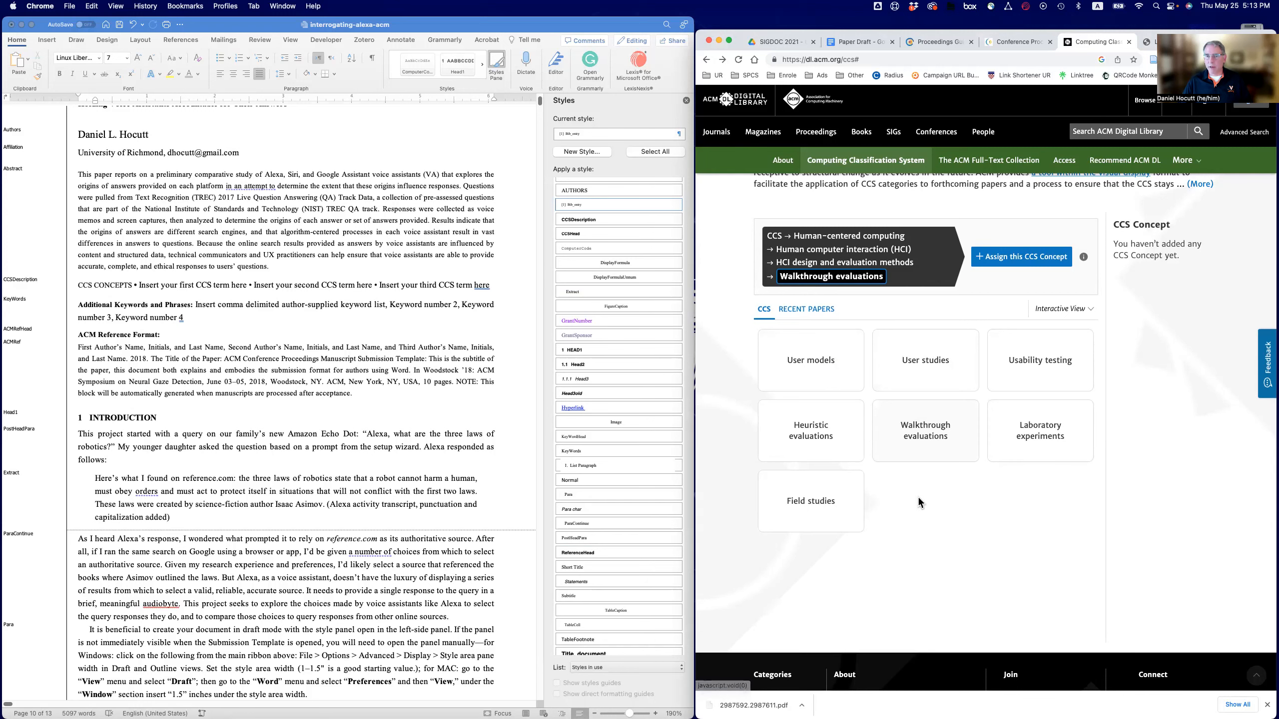
left_click(1041, 263)
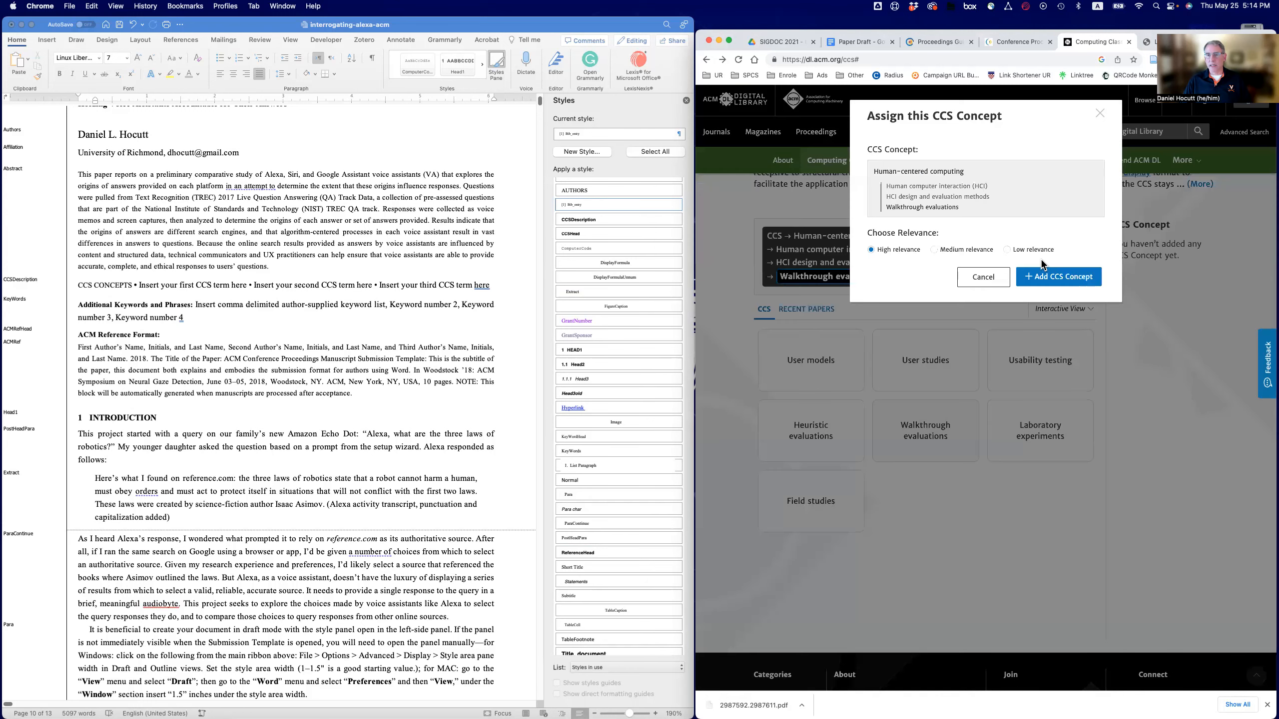
left_click(1065, 283)
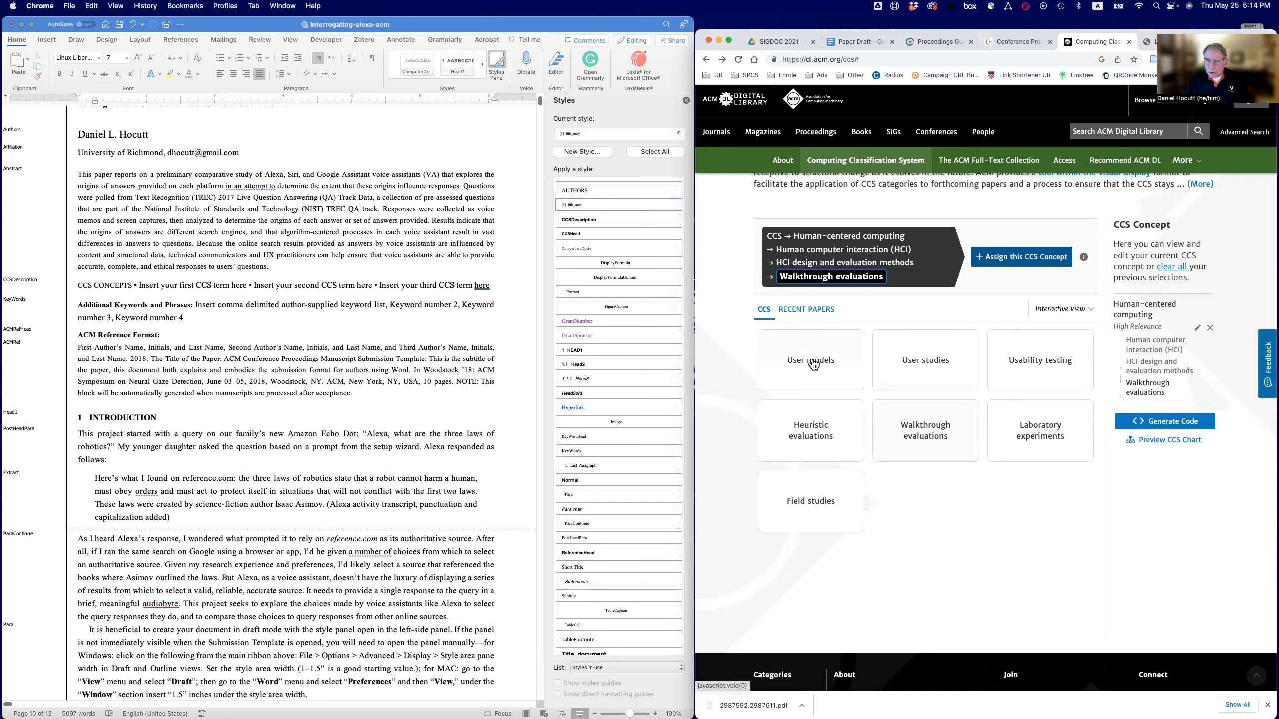
scroll(823, 246, "up", 1)
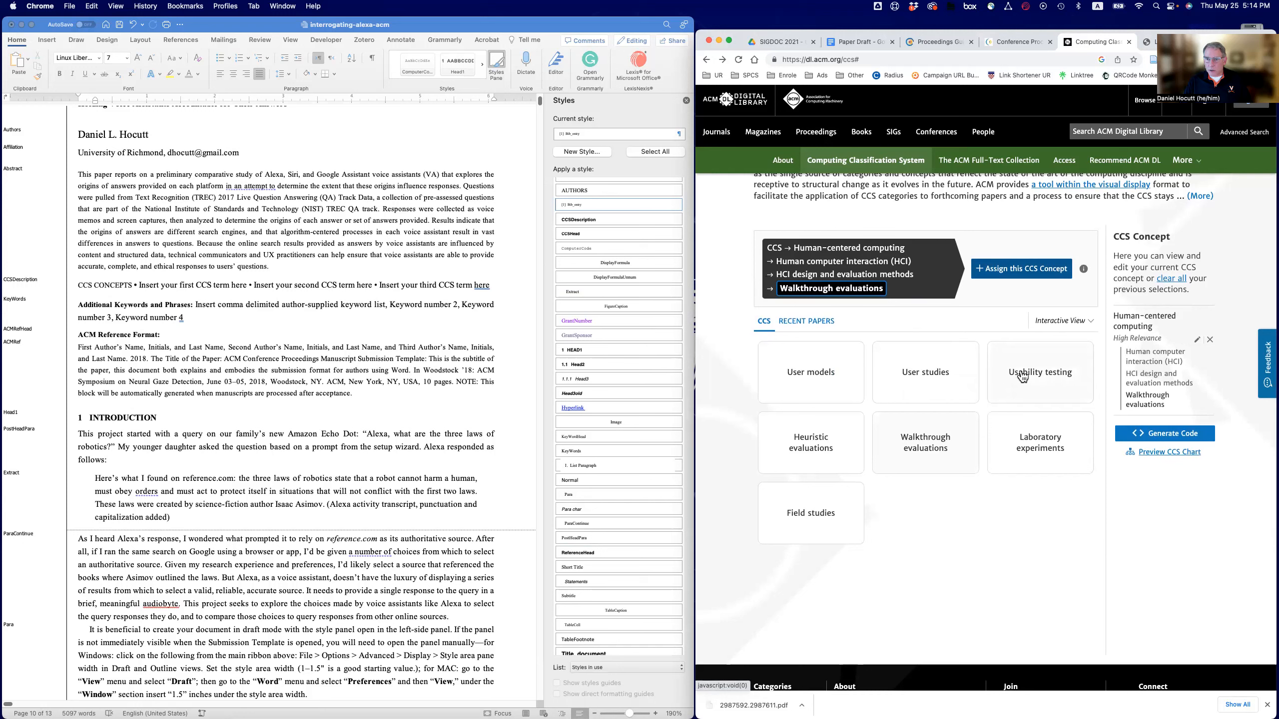
Browse the CCS tree back to Human-centered computing > Human computer interaction (HCI)
left_click(1091, 324)
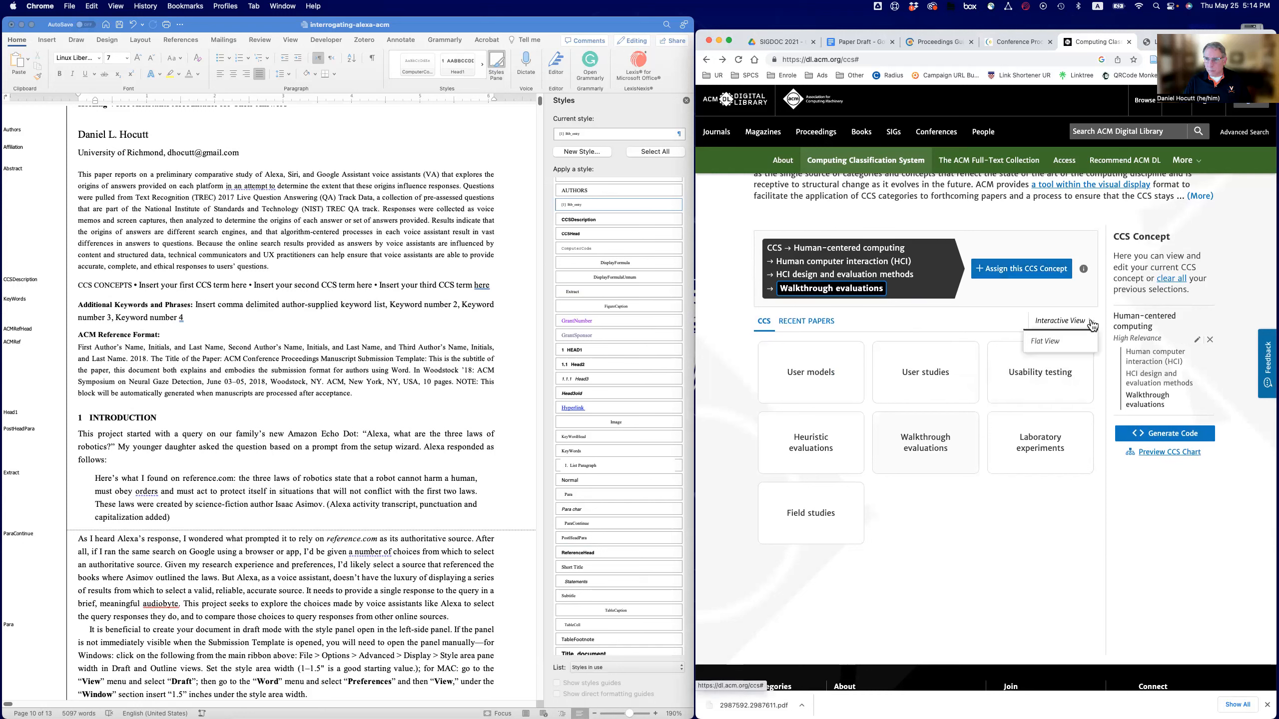
left_click(1090, 323)
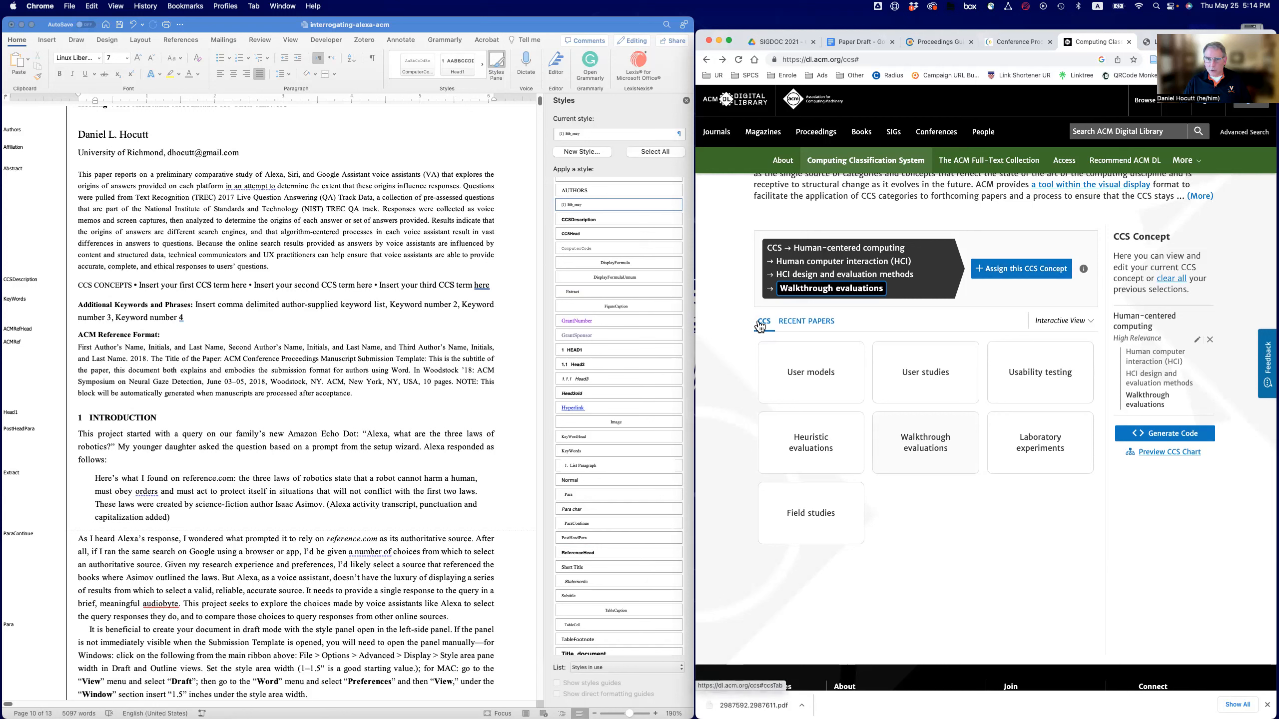
left_click(803, 248)
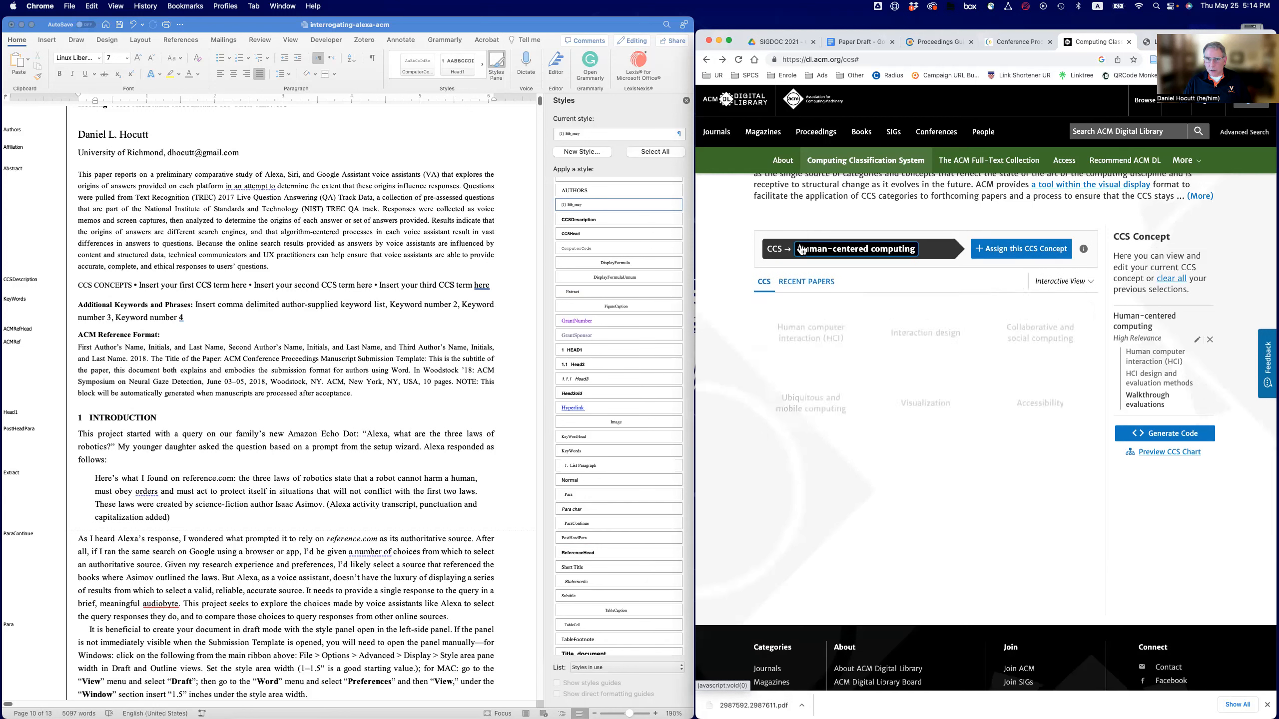
left_click(812, 333)
mouse_move(961, 372)
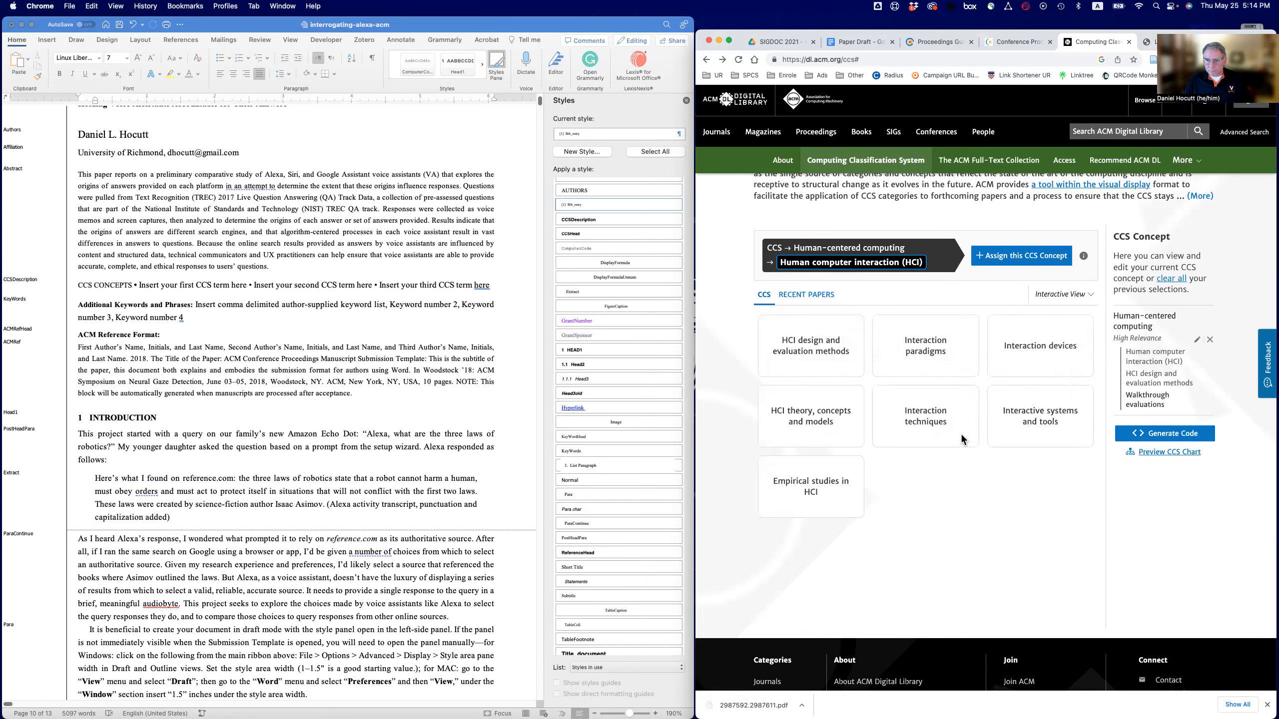
mouse_move(1035, 364)
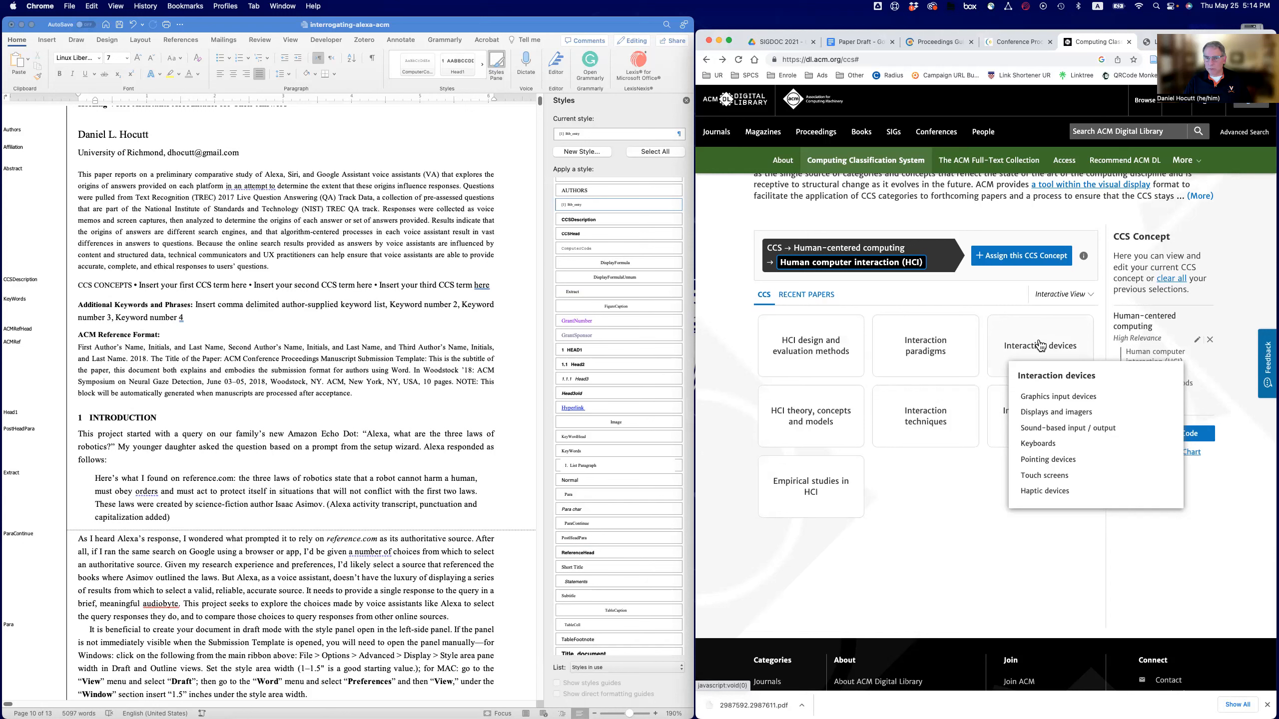
mouse_move(940, 418)
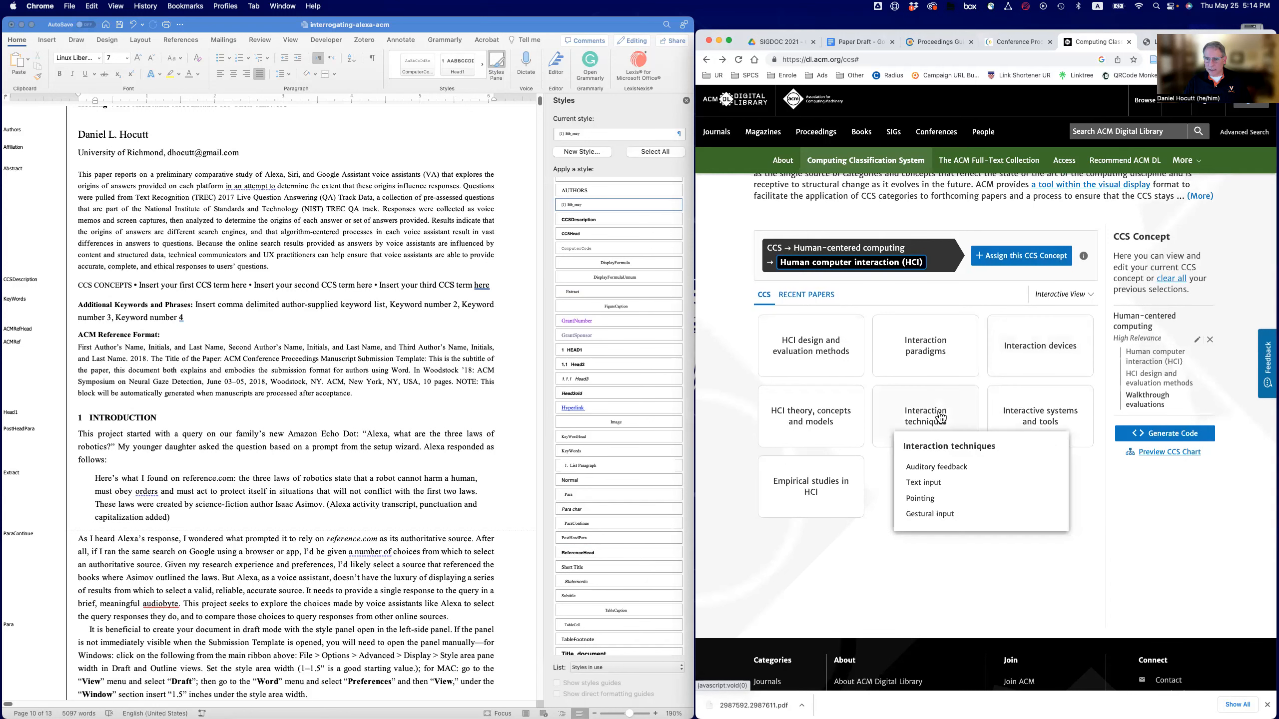
Assign Sound-based input / output under Interaction devices as a Low relevance concept
left_click(1035, 347)
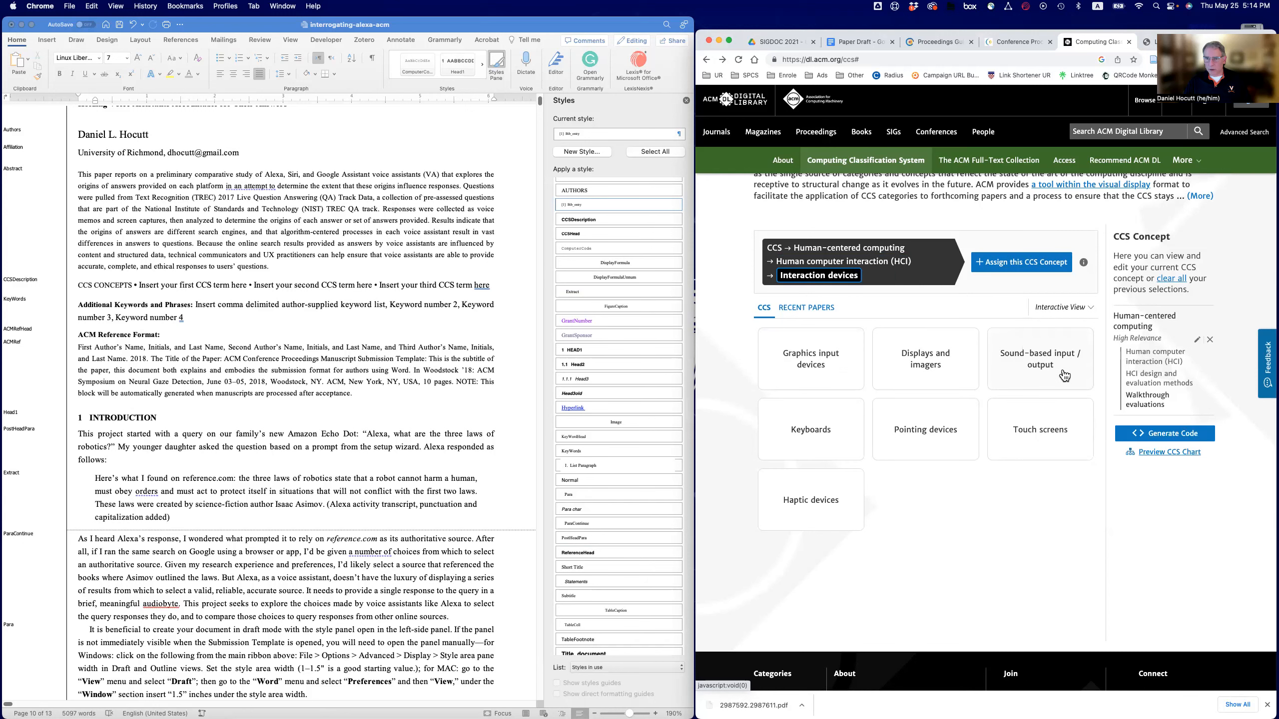
left_click(1045, 370)
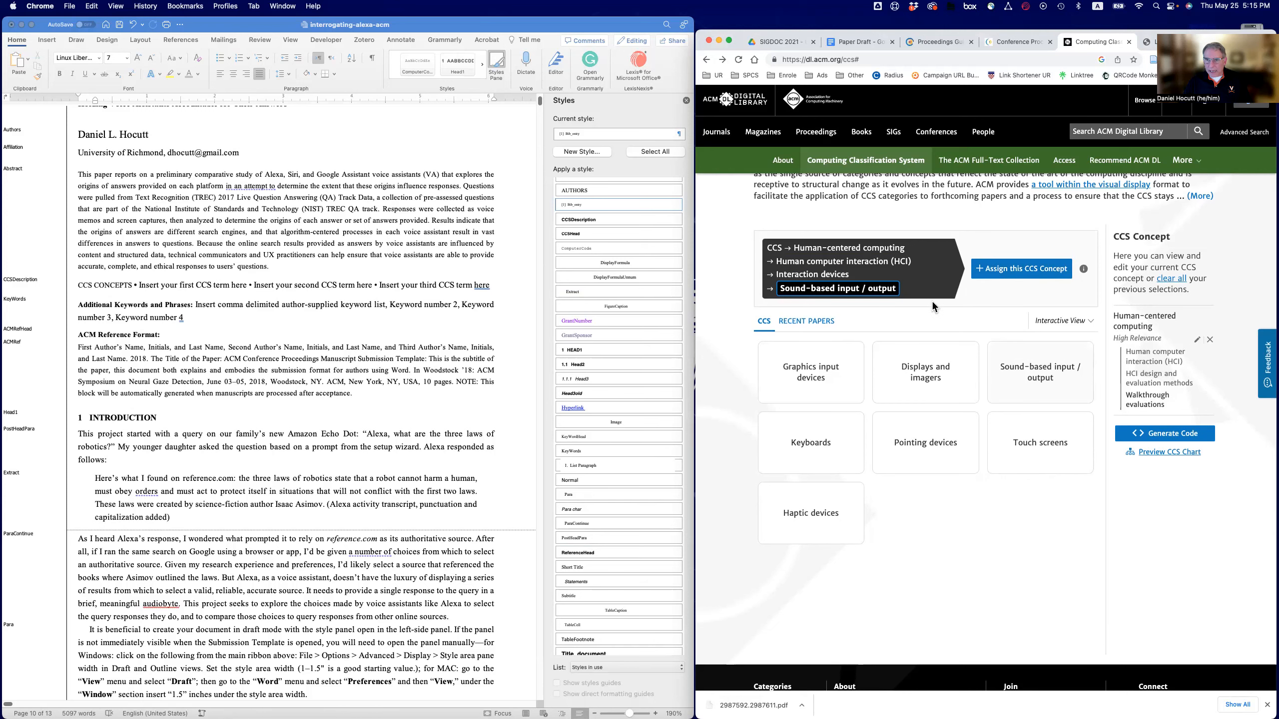
left_click(1037, 272)
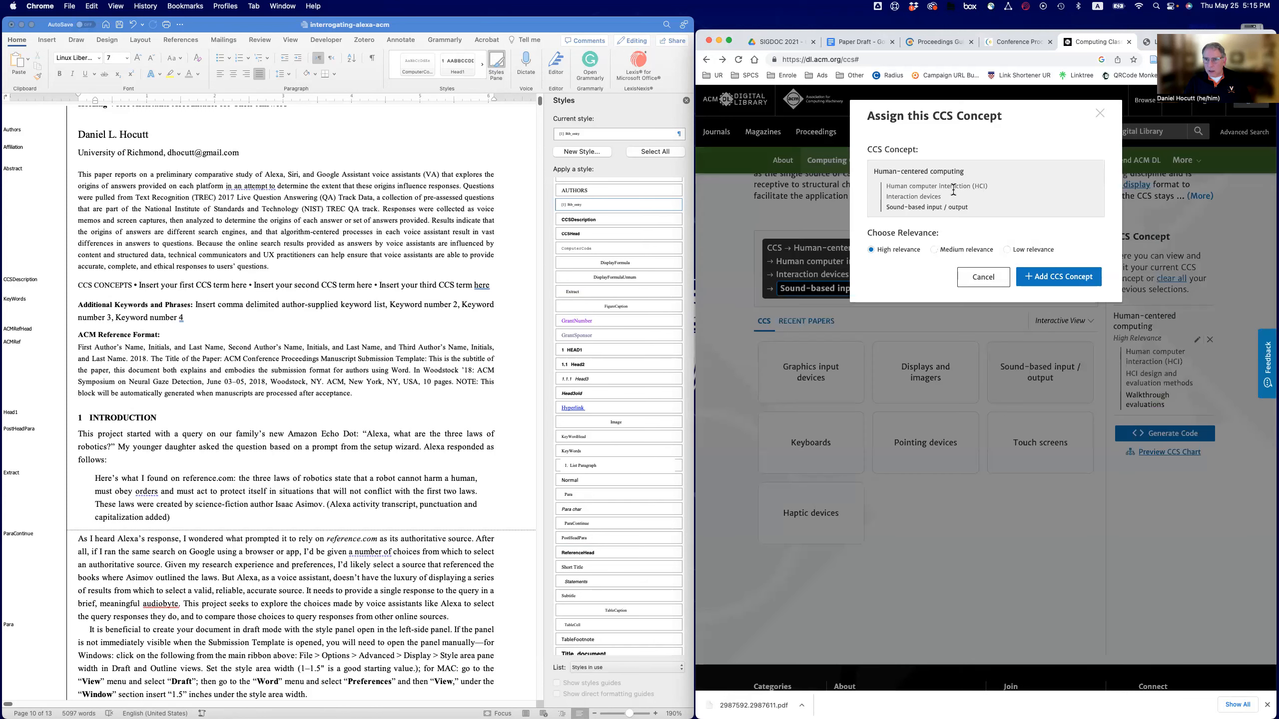
left_click(1007, 251)
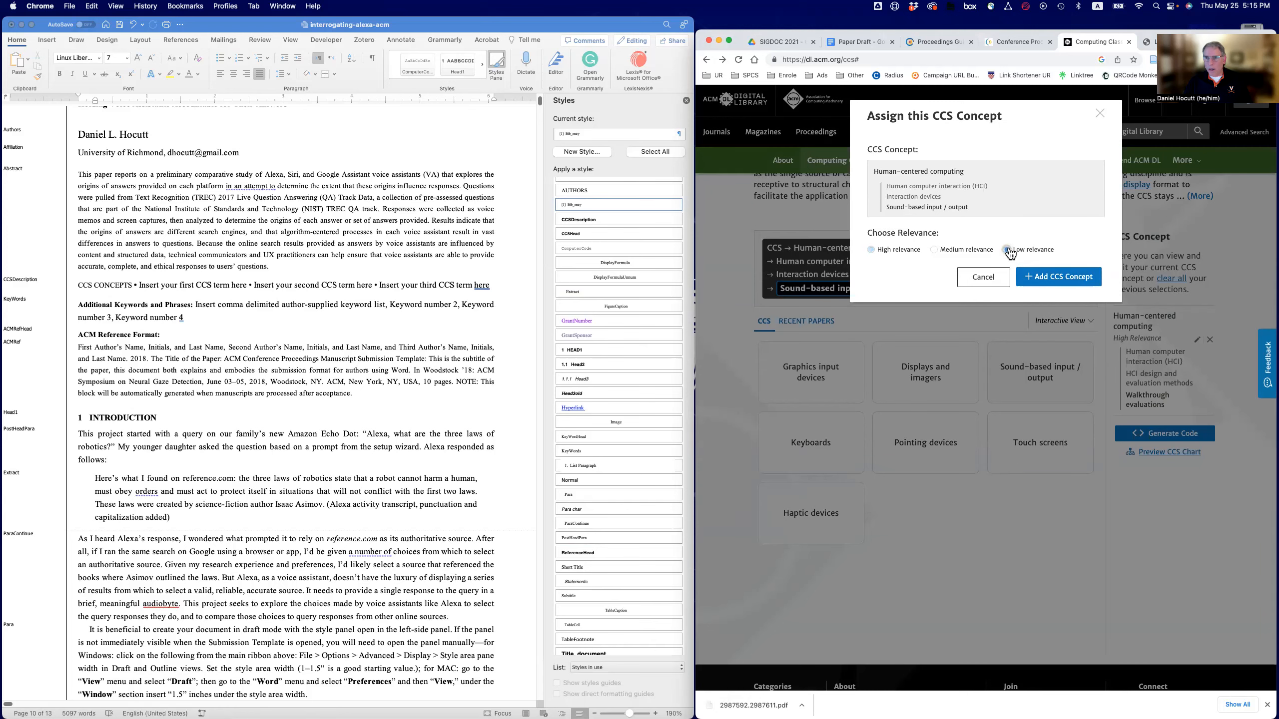
left_click(1065, 279)
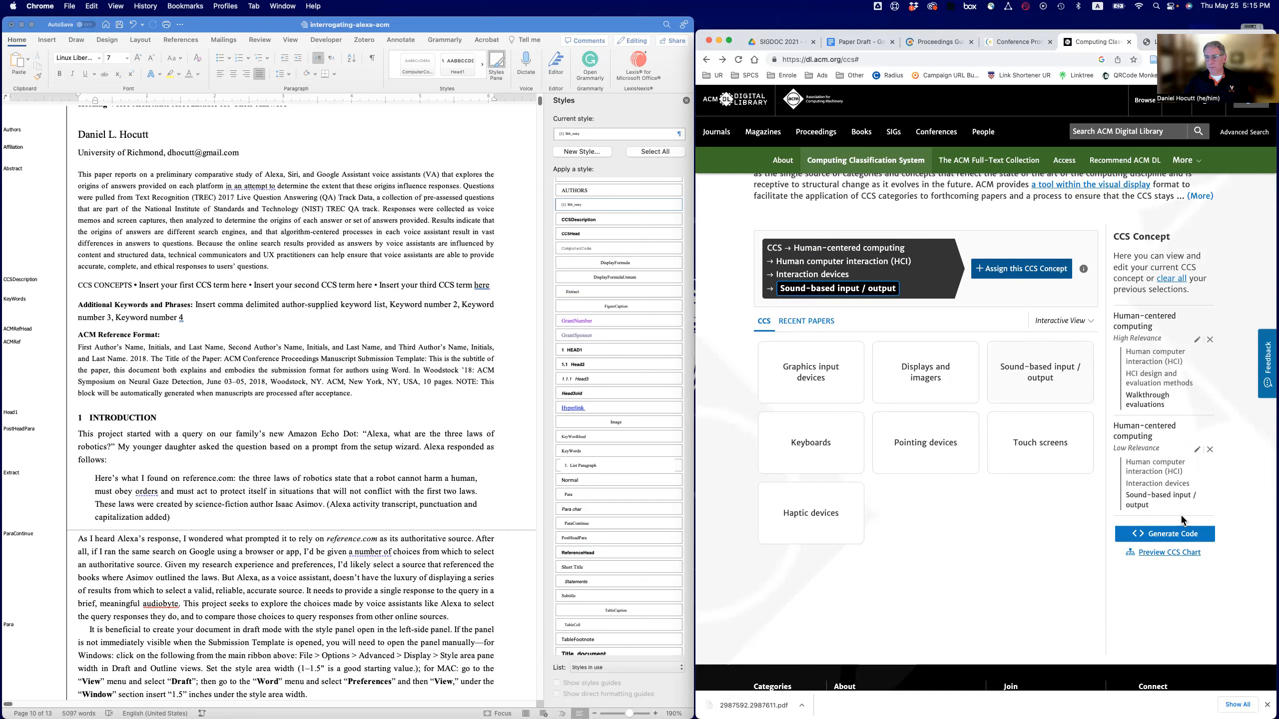
Generate the CCS code for both assigned concepts, keeping the full CCSXML block
left_click(1153, 538)
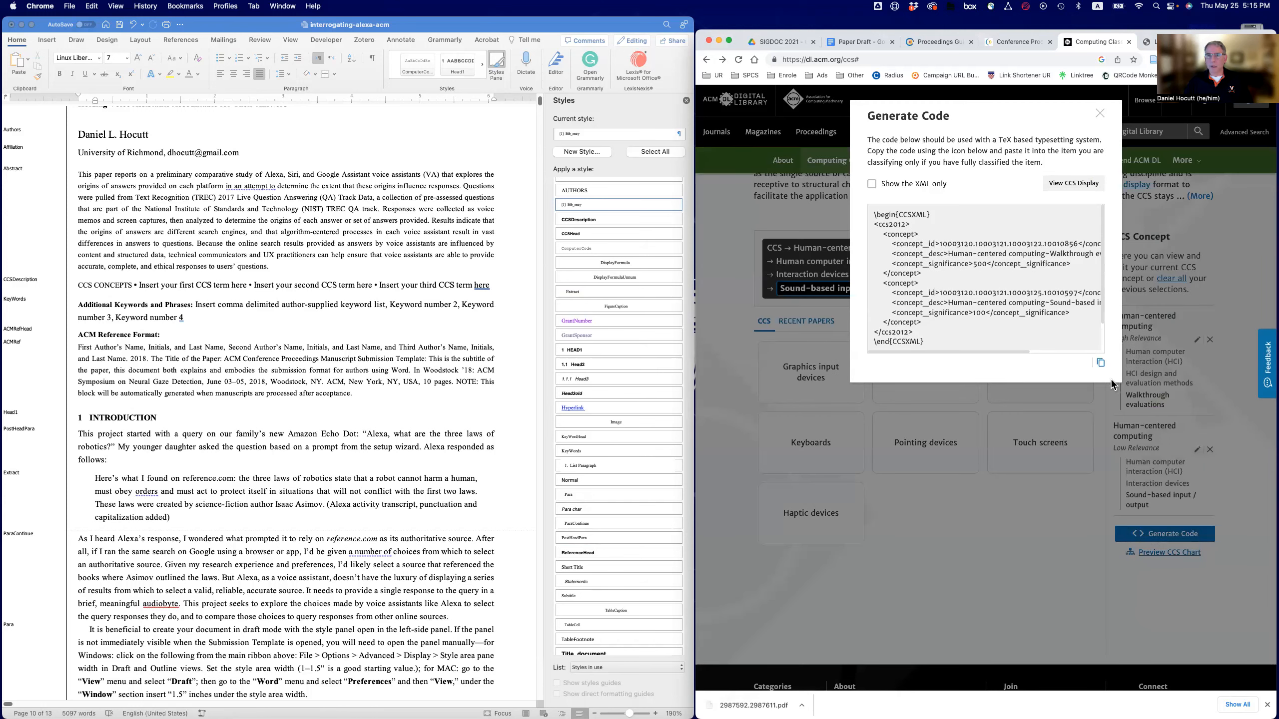
left_click(871, 184)
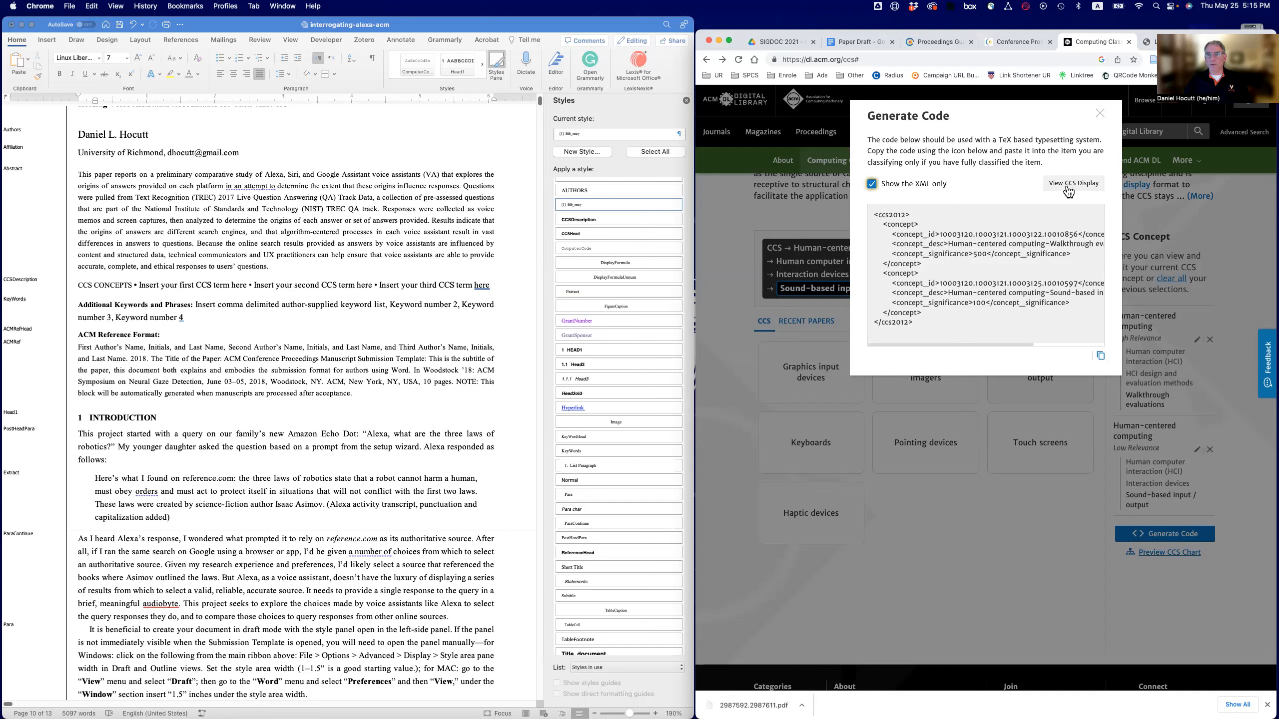
left_click(872, 185)
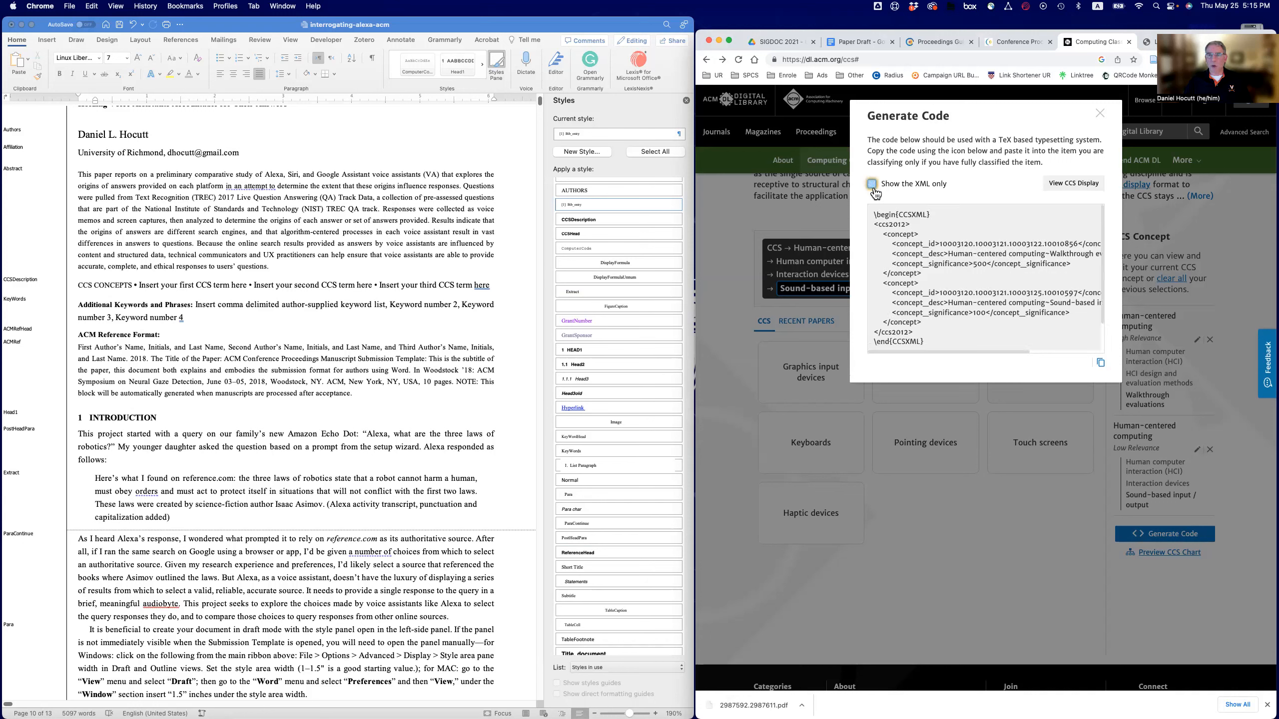
Copy the formatted CCS concept display and select the CCS CONCEPTS placeholder text in Word
left_click(1075, 184)
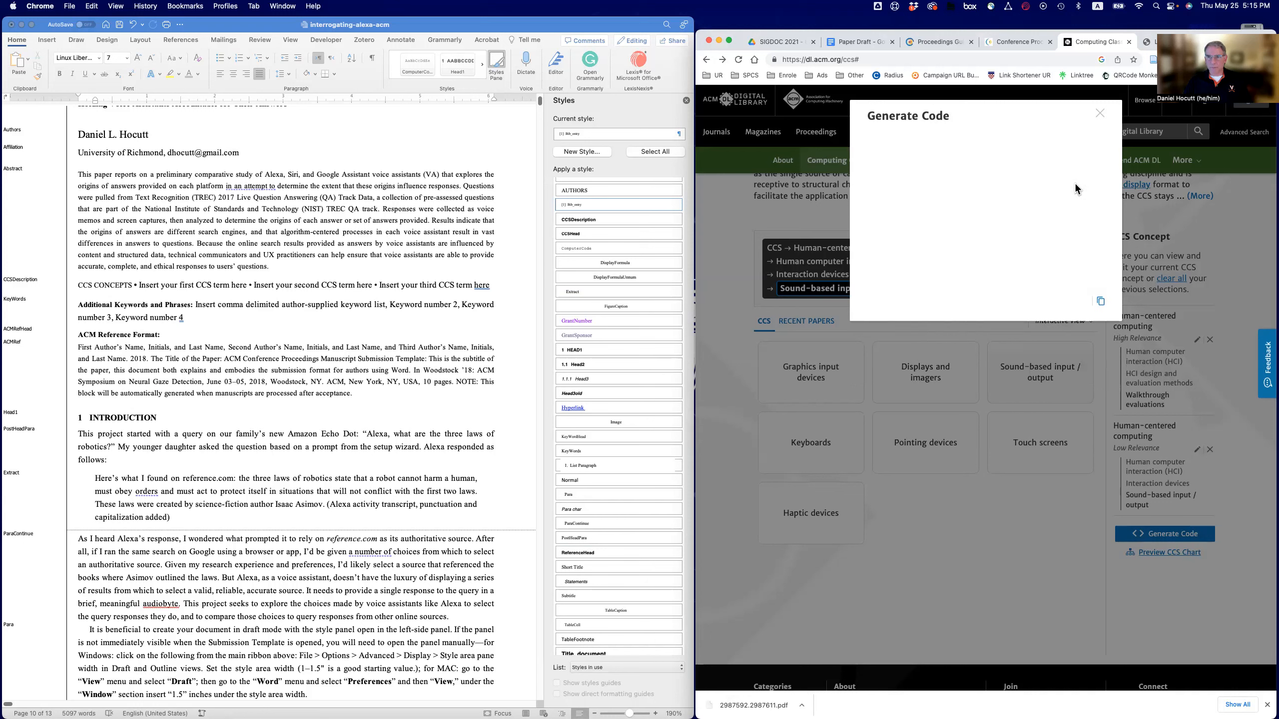
left_click_drag(878, 223, 968, 282)
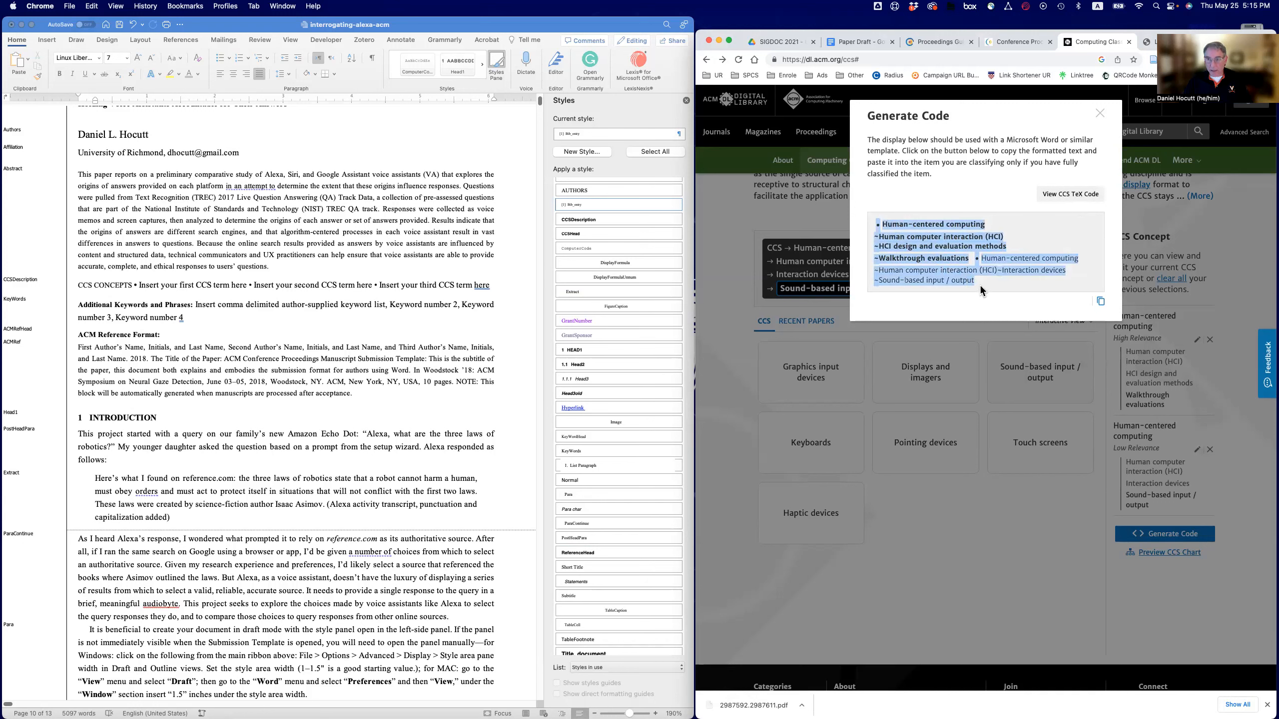
left_click(1101, 306)
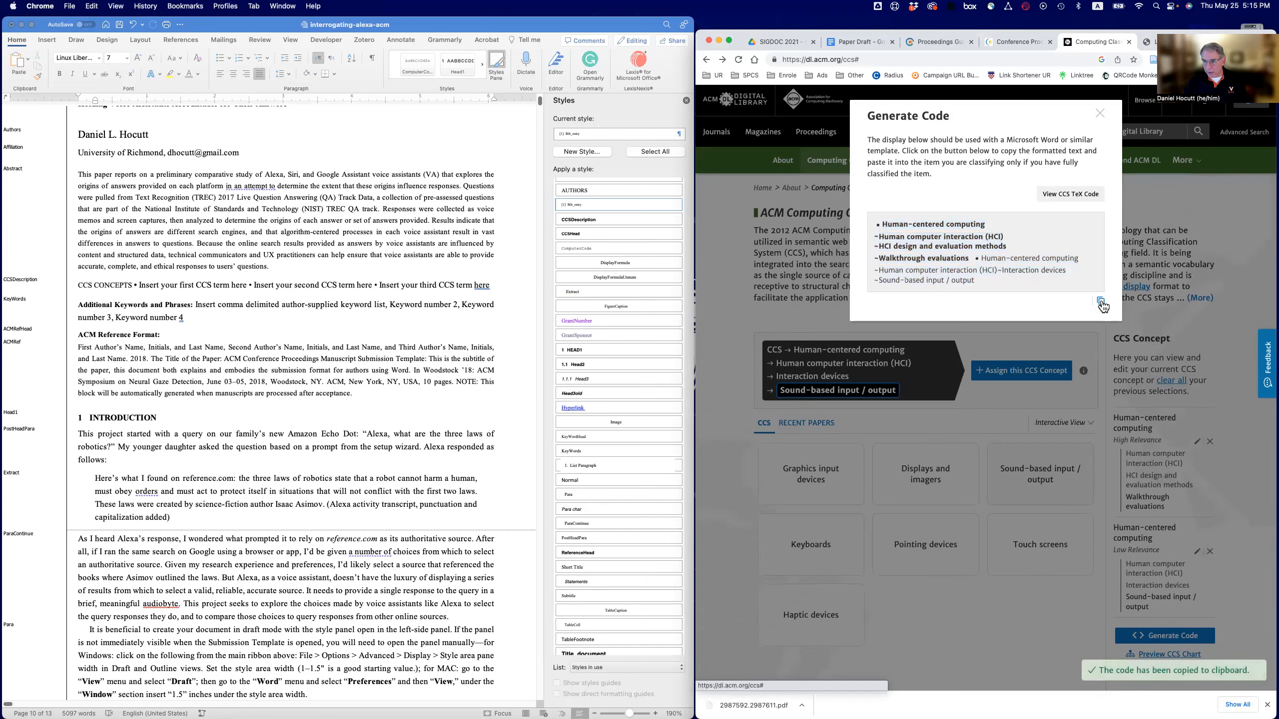
left_click_drag(877, 224, 989, 286)
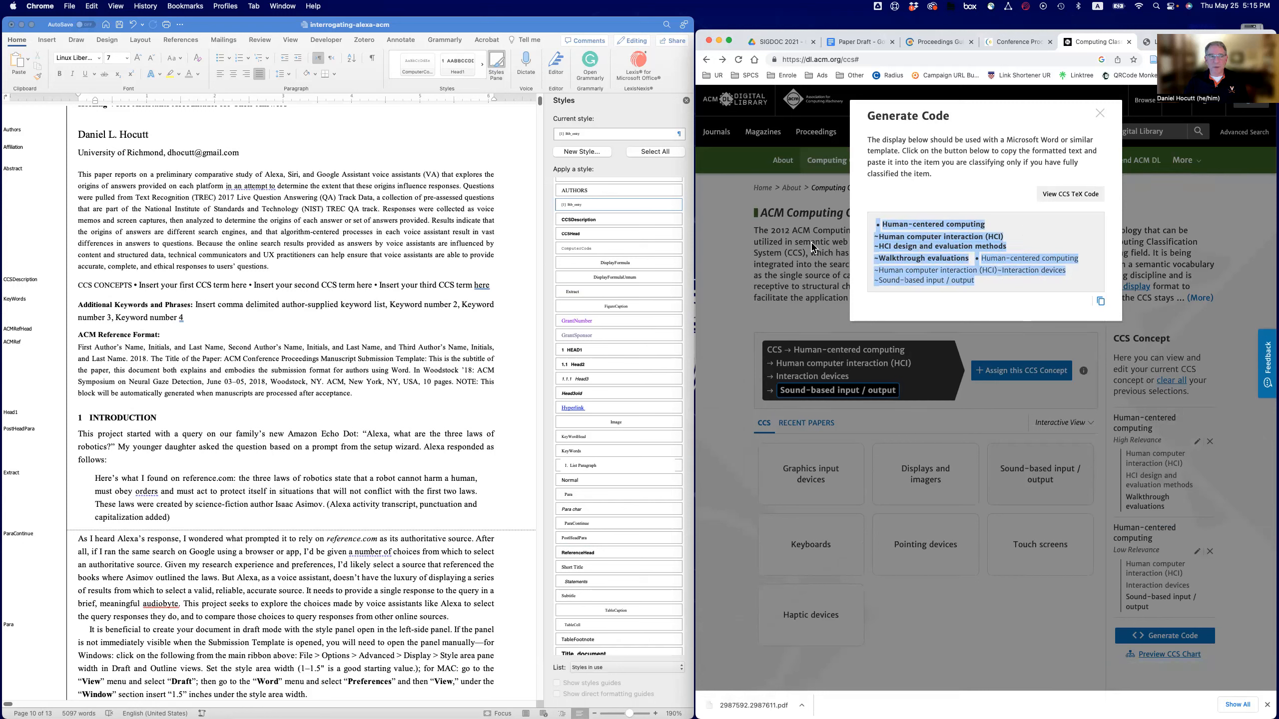
left_click(115, 285)
left_click_drag(140, 286, 484, 286)
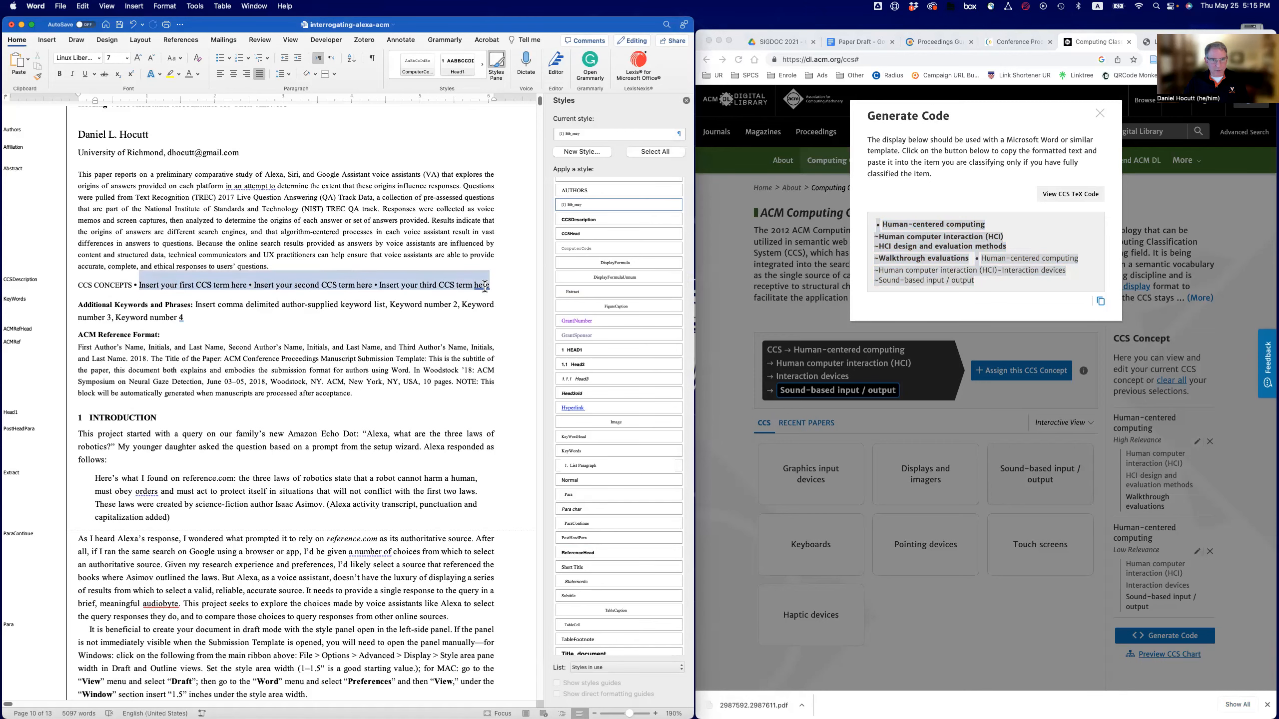
Paste the CCS concept list over the CCS CONCEPTS placeholder using Paste Special text format
key("super+v")
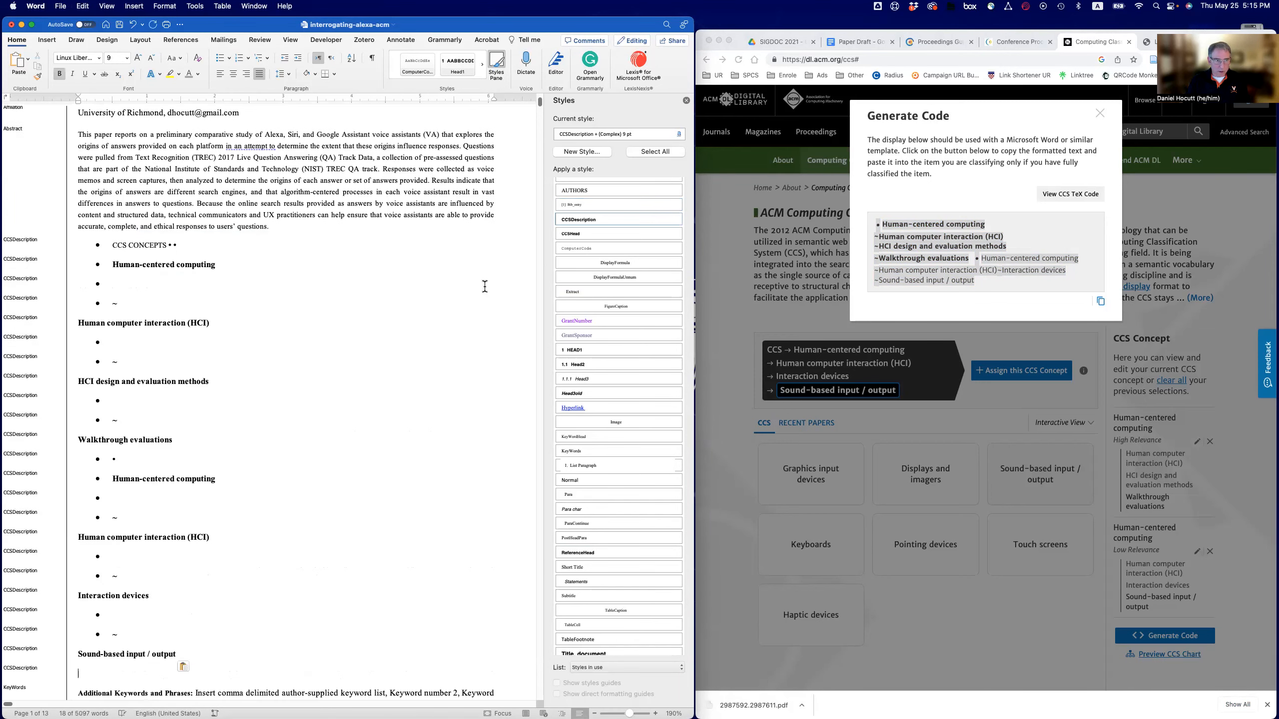
key("super+z")
key("super+z")
left_click(139, 245)
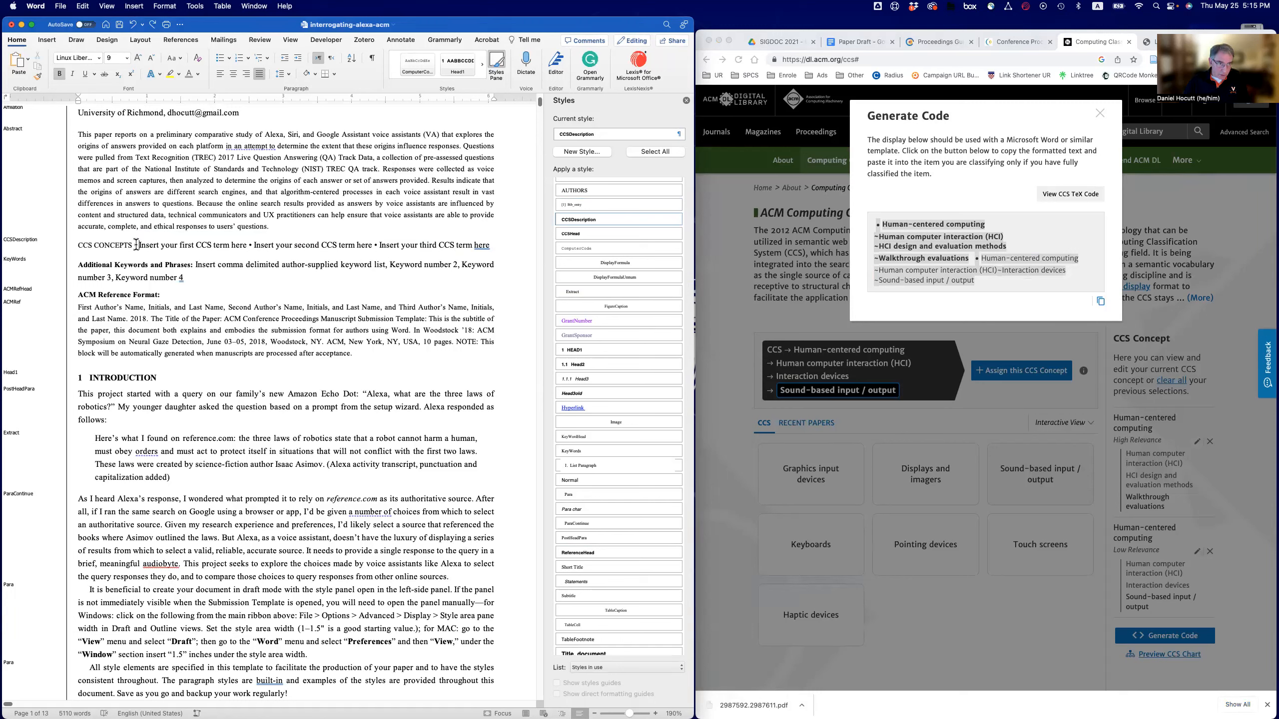
left_click_drag(137, 245, 483, 244)
key("super+b")
key("ctrl+super+v")
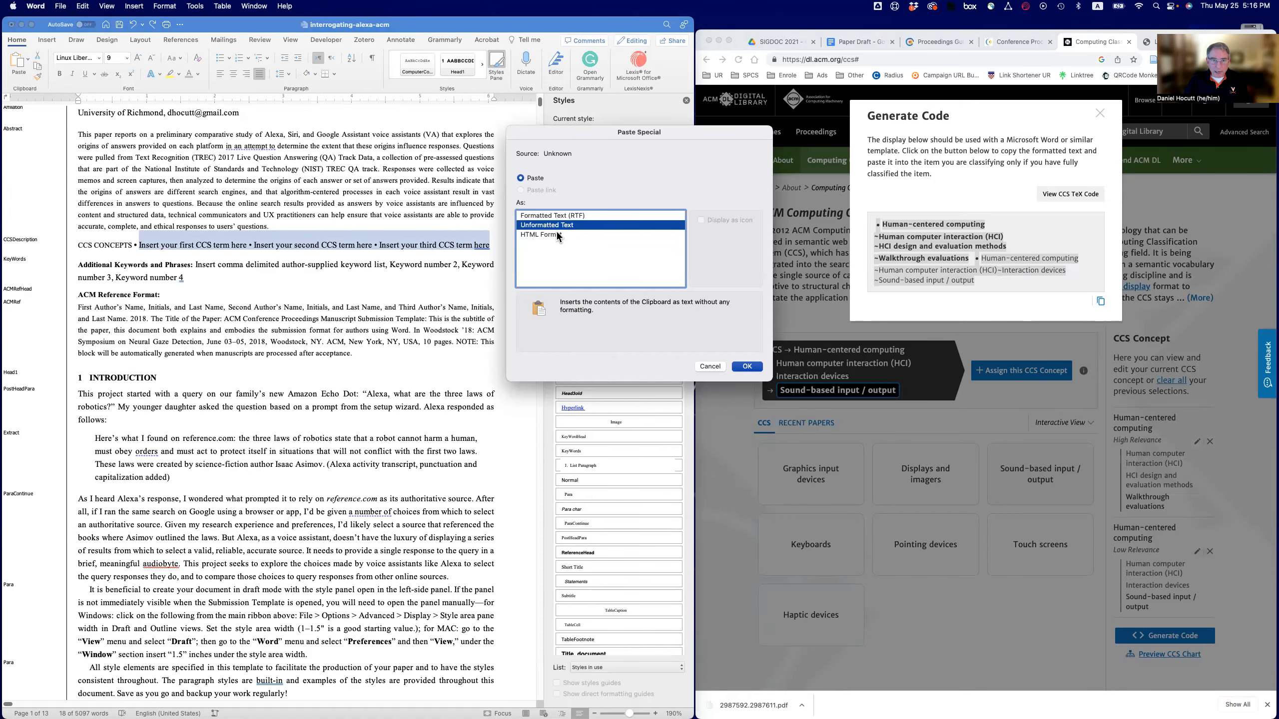
left_click(747, 366)
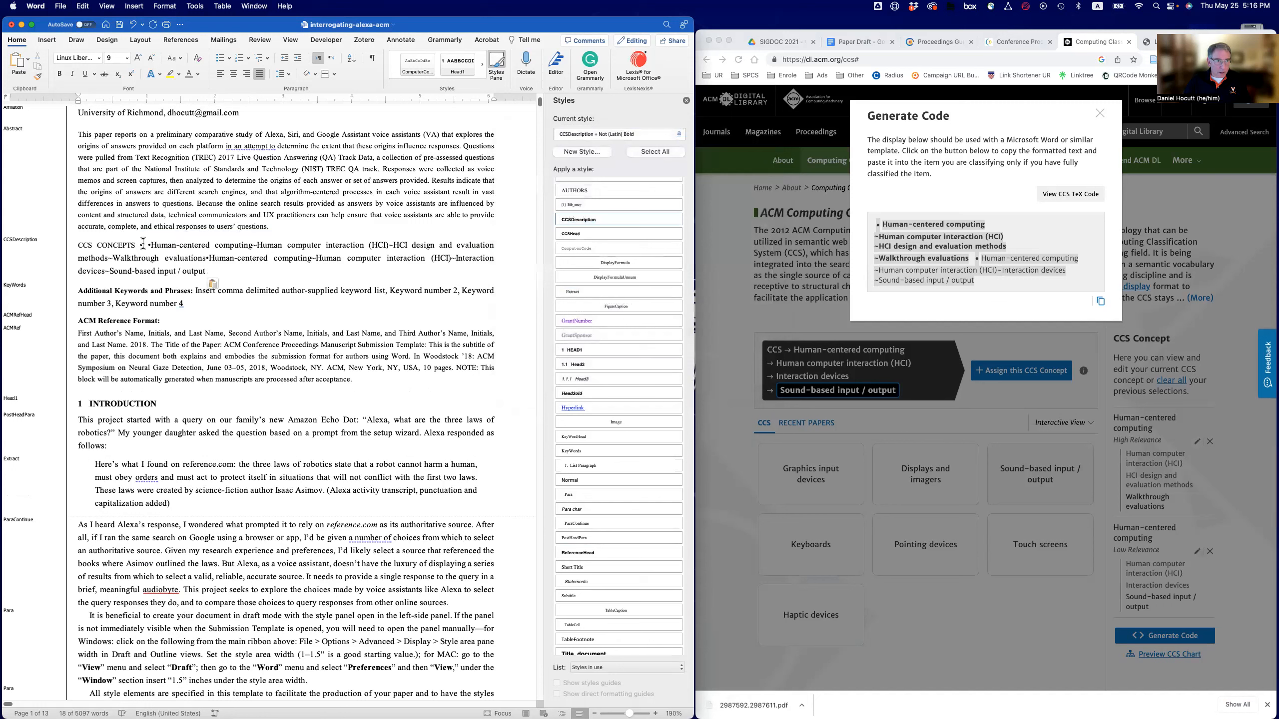
Delete the extra space before Human-centered on the CCS CONCEPTS line
left_click(148, 245)
key("BackSpace")
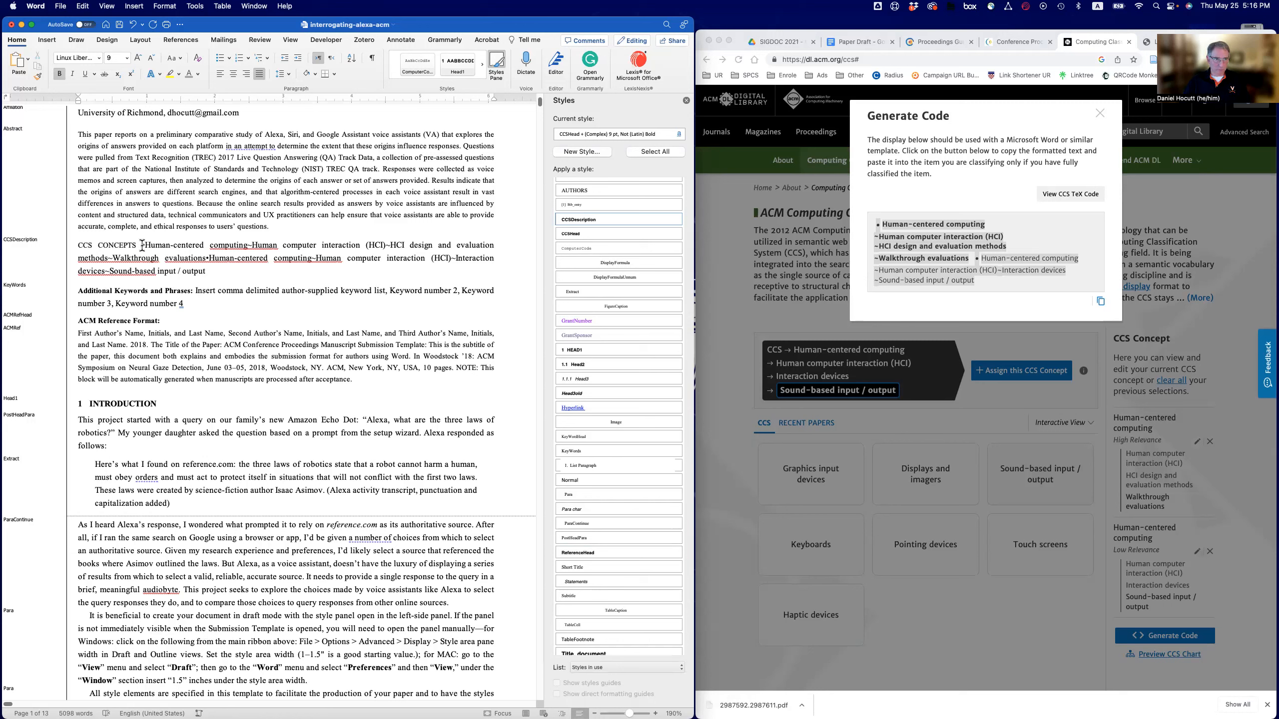
left_click(144, 247)
left_click(1081, 194)
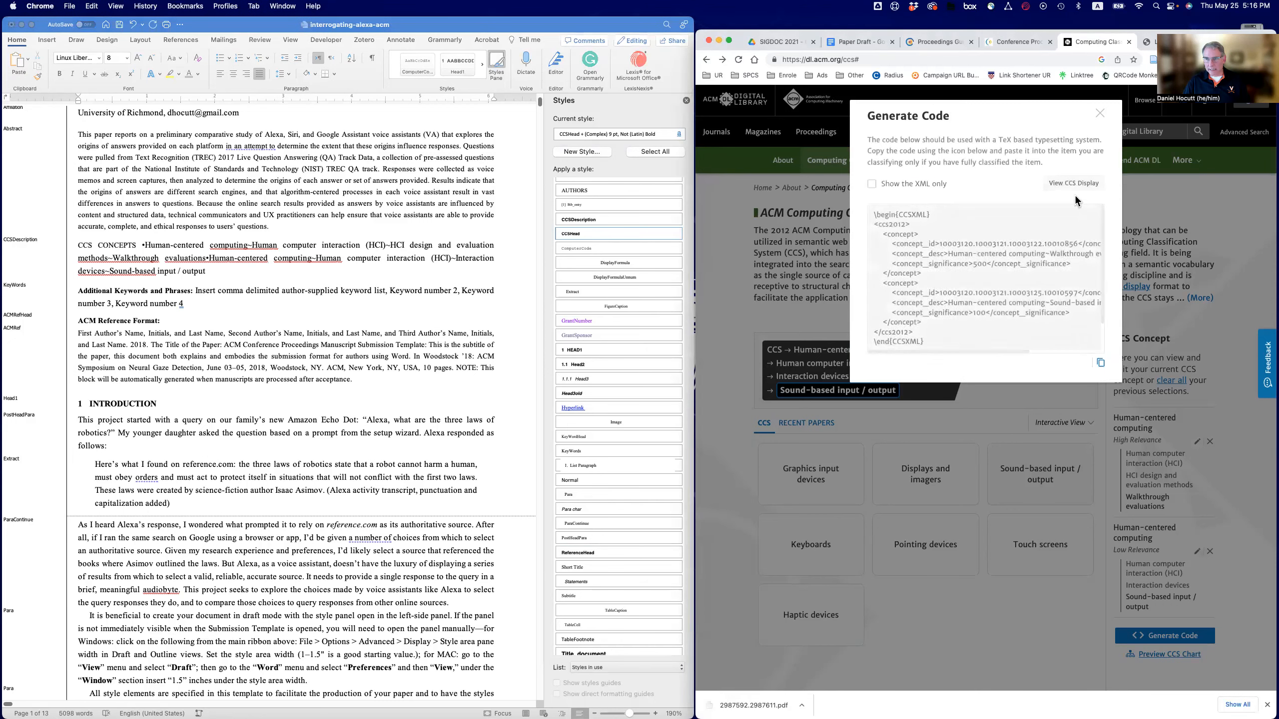
Show only the ccs2012 XML in the generated code and copy it
left_click(873, 185)
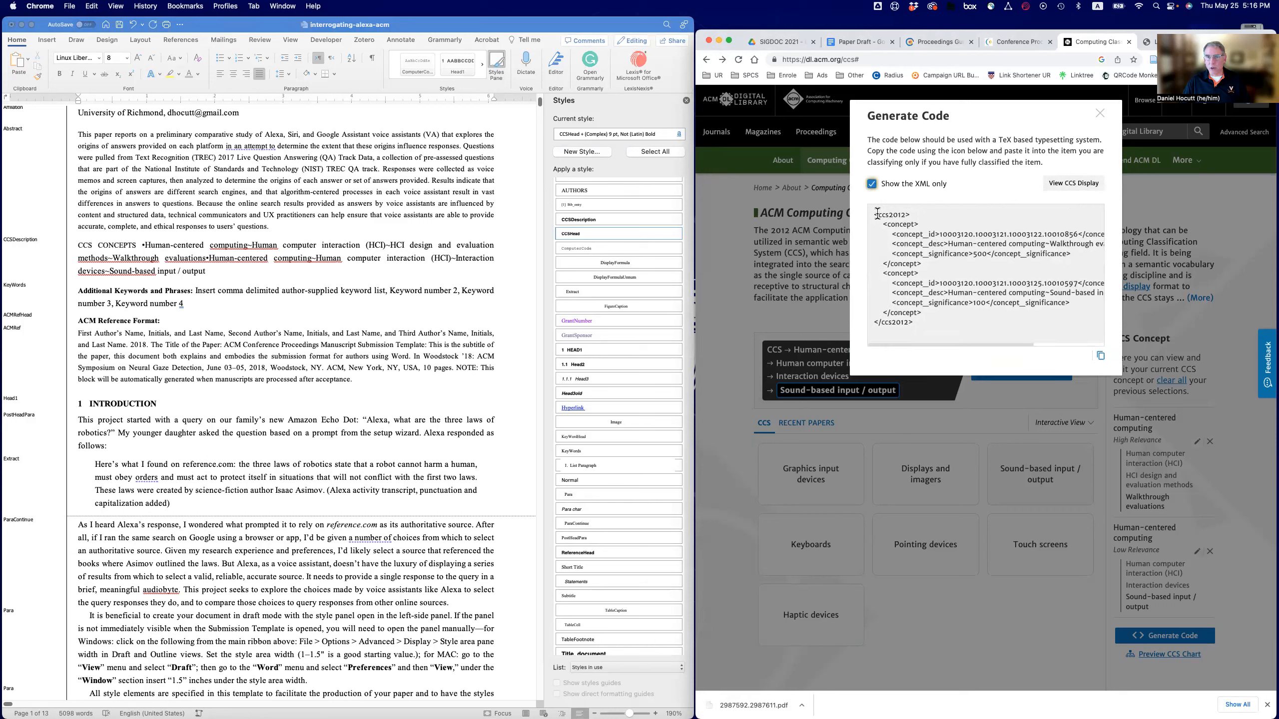
left_click(1100, 356)
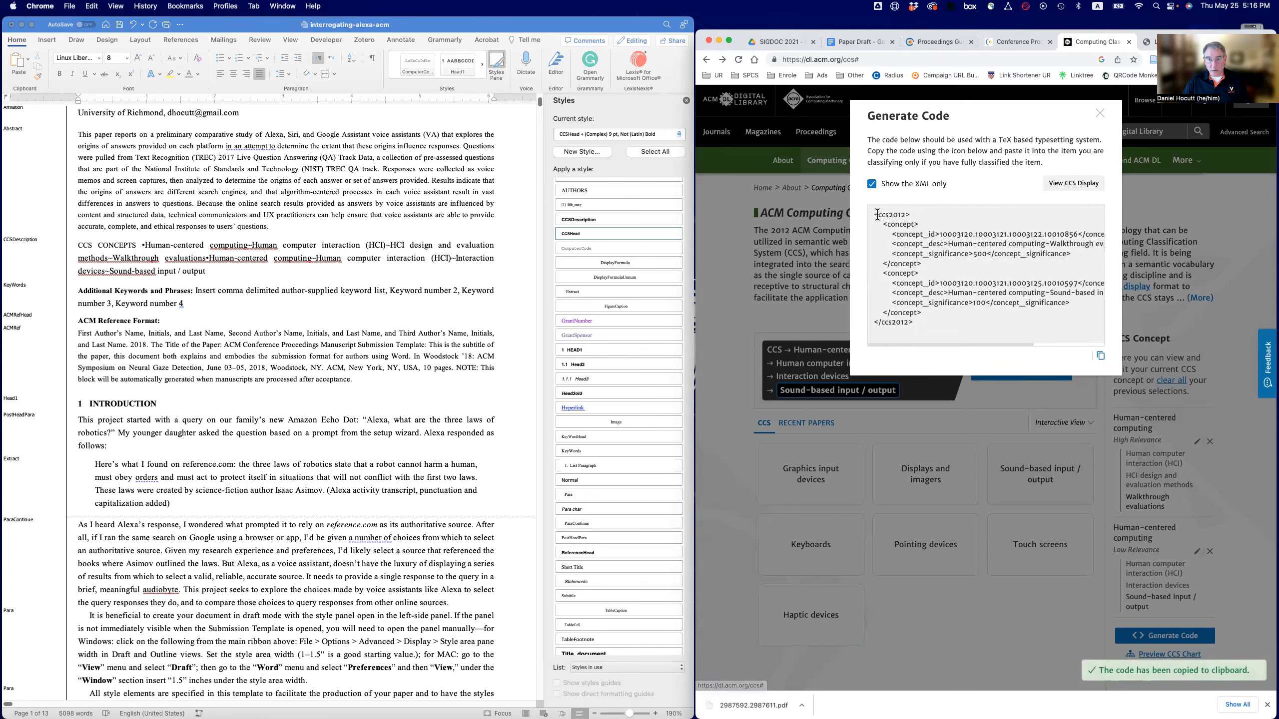
left_click_drag(875, 214, 947, 337)
key("super+c")
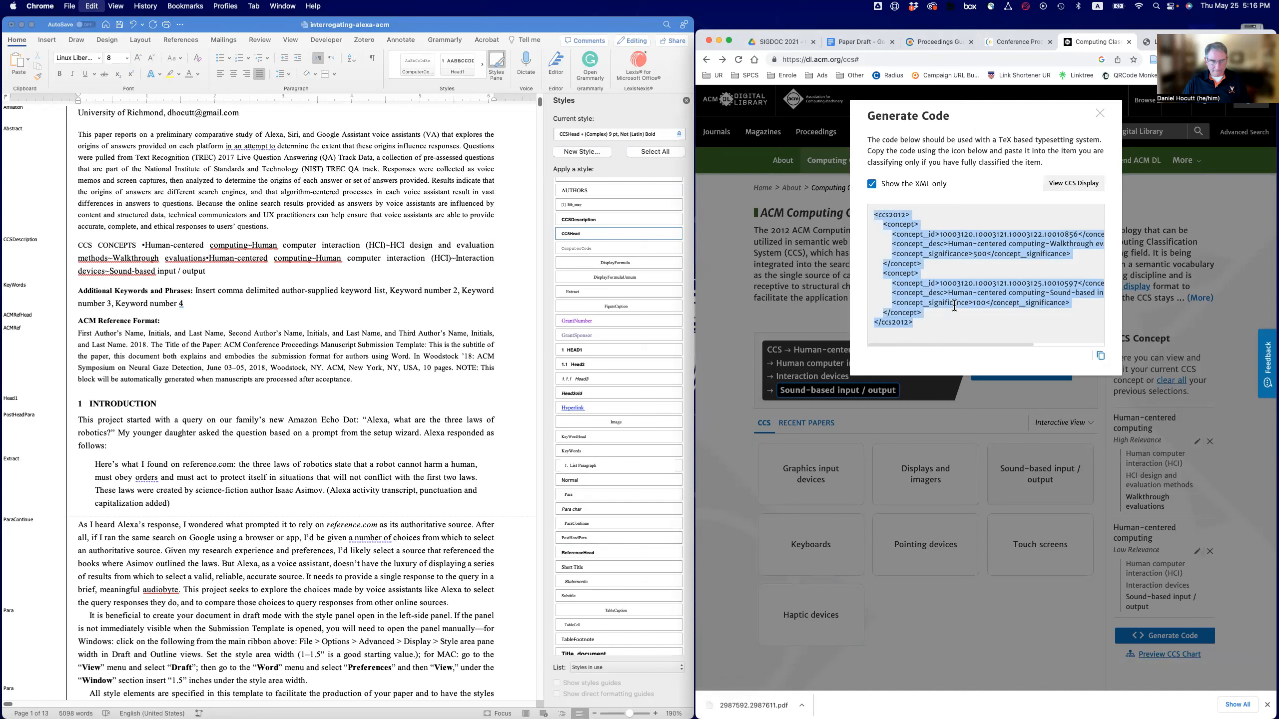
Replace the old Comments text in Word's Summary properties with the copied XML
left_click(74, 6)
left_click(237, 26)
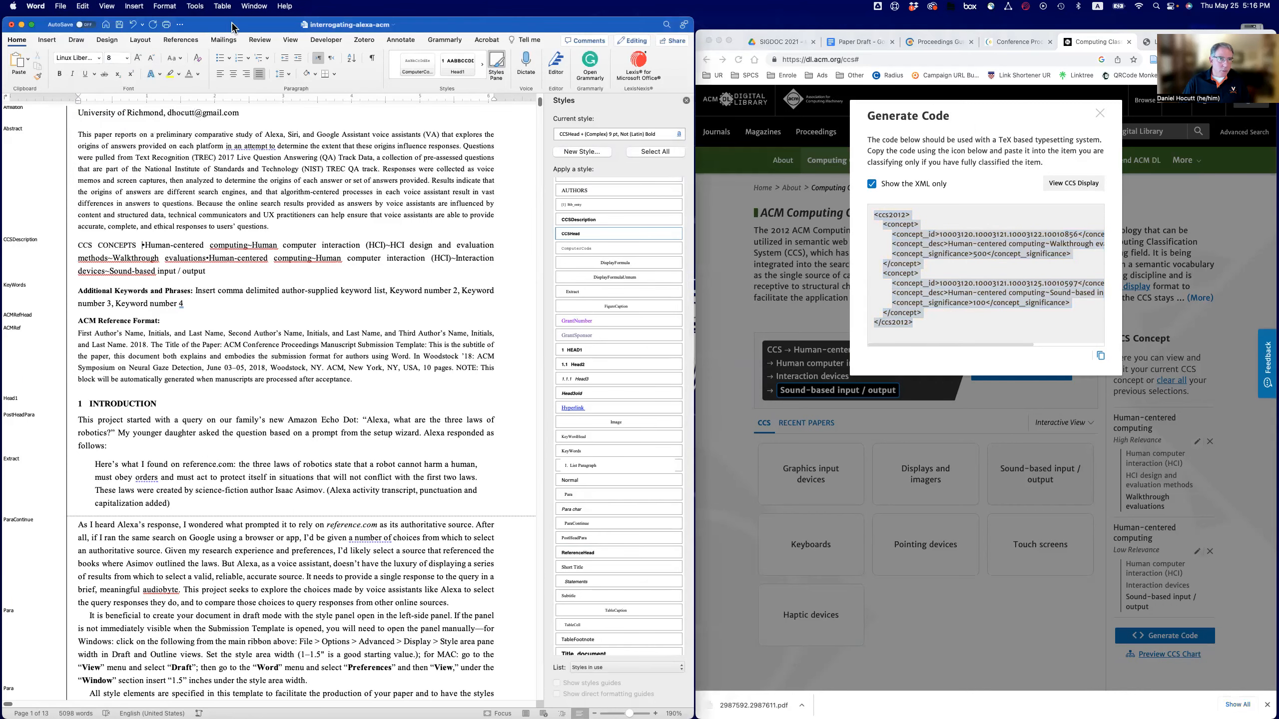
left_click(61, 6)
left_click(70, 255)
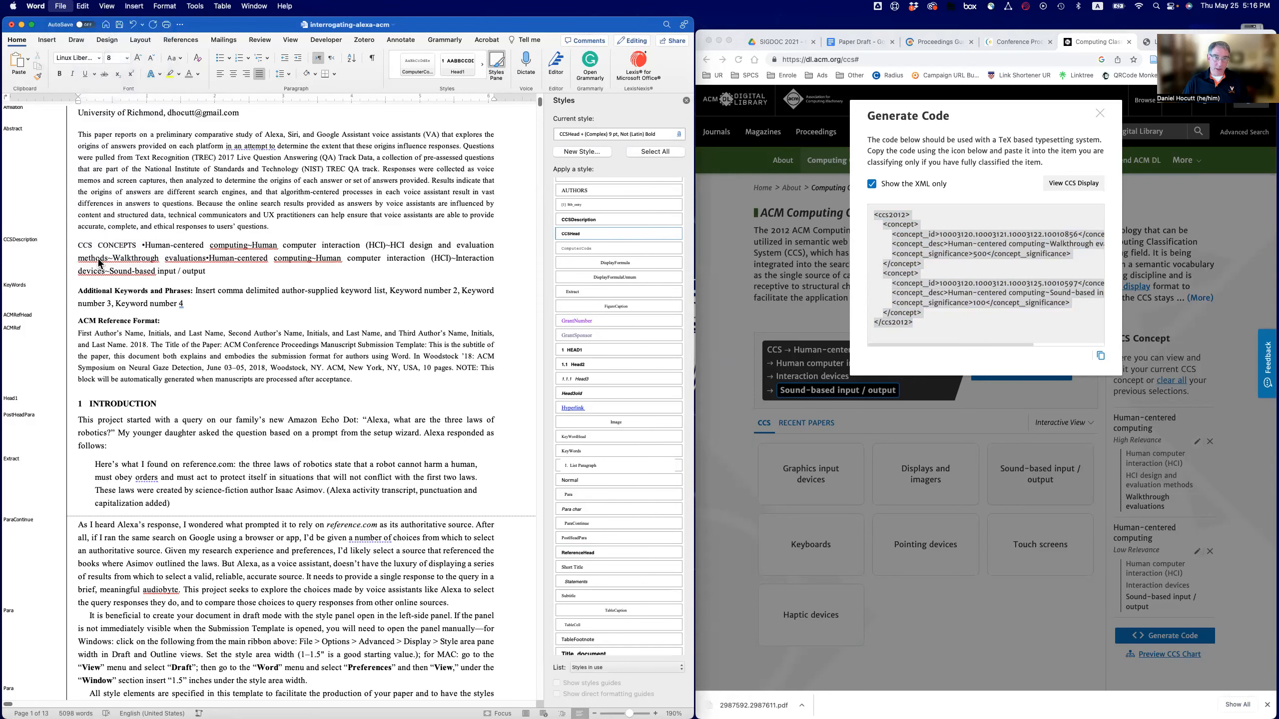
left_click(602, 148)
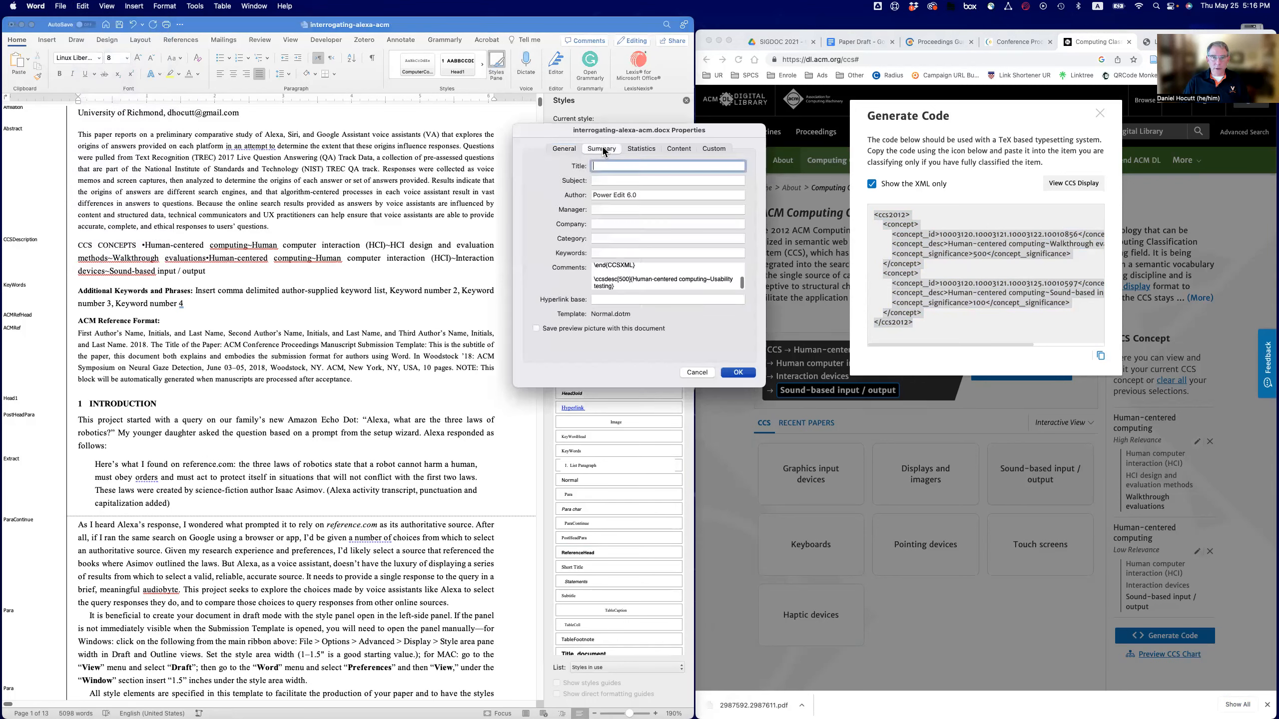
triple_click(610, 274)
left_click_drag(621, 283, 578, 252)
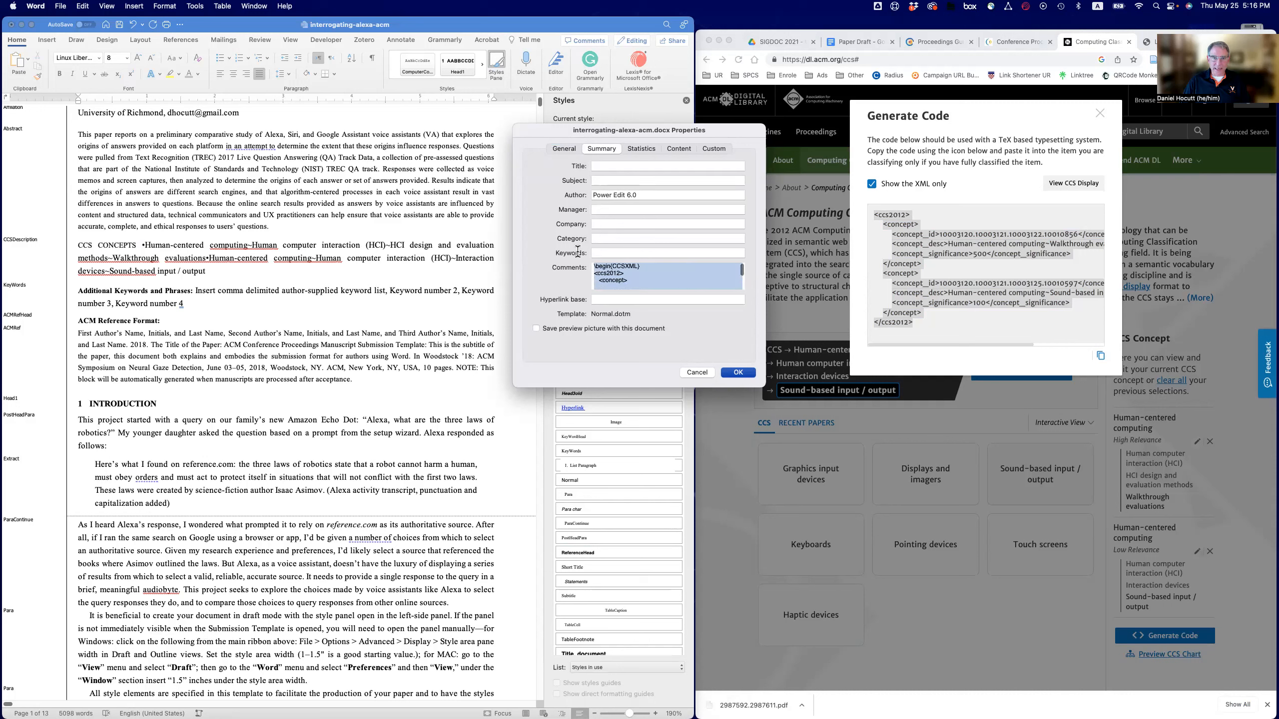
key("BackSpace")
key("super+v")
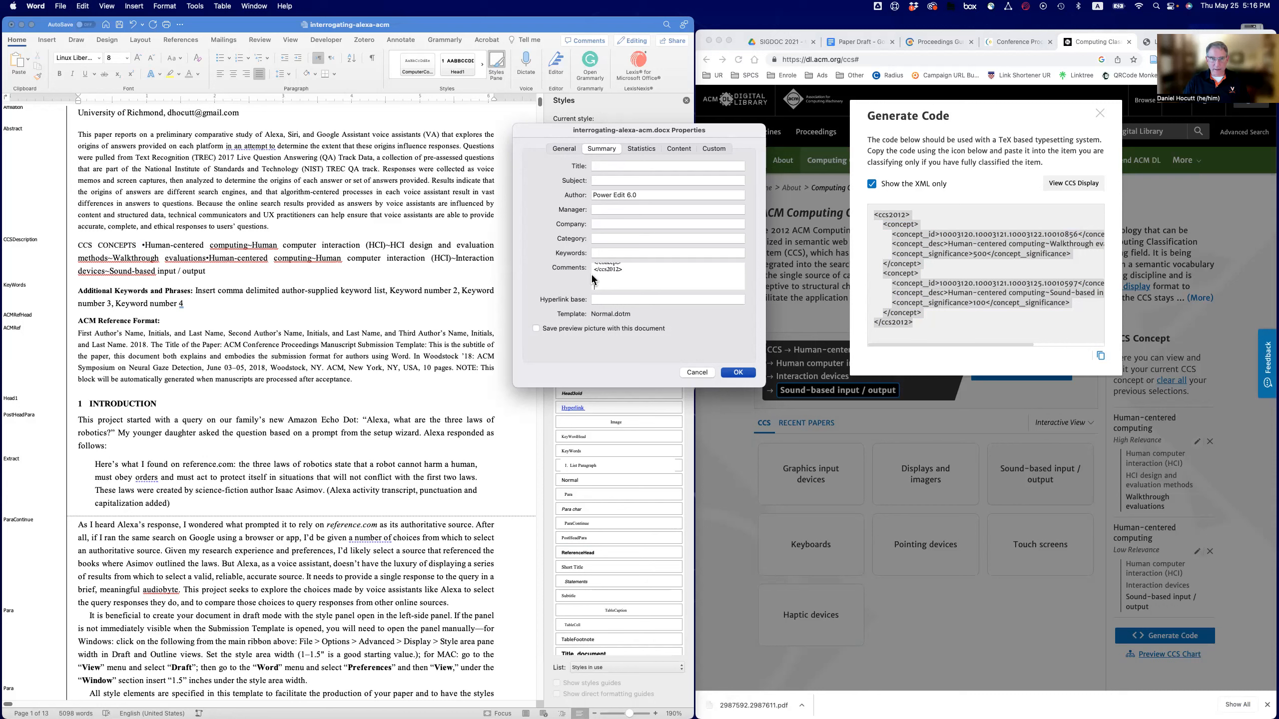
Clear the Comments field and paste a fresh copy of the ccs2012 XML
scroll(621, 279, "up", 3)
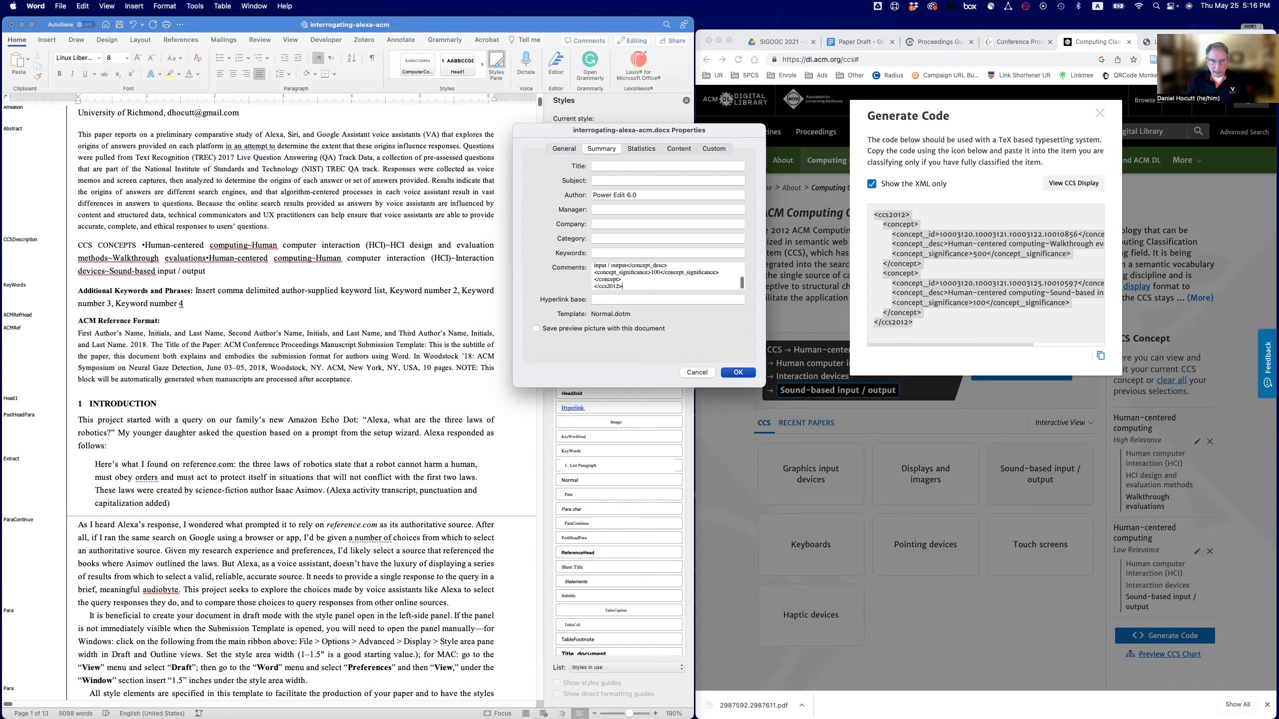
scroll(624, 274, "up", 4)
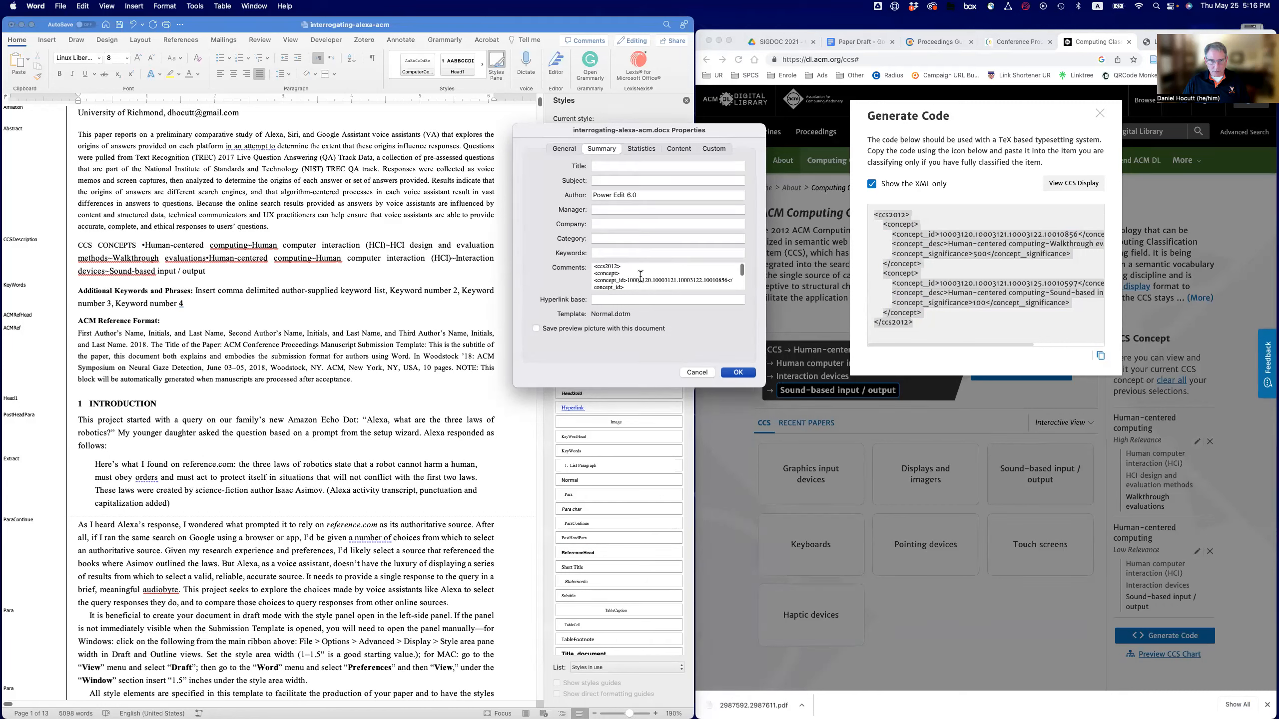
key("super+a")
key("BackSpace")
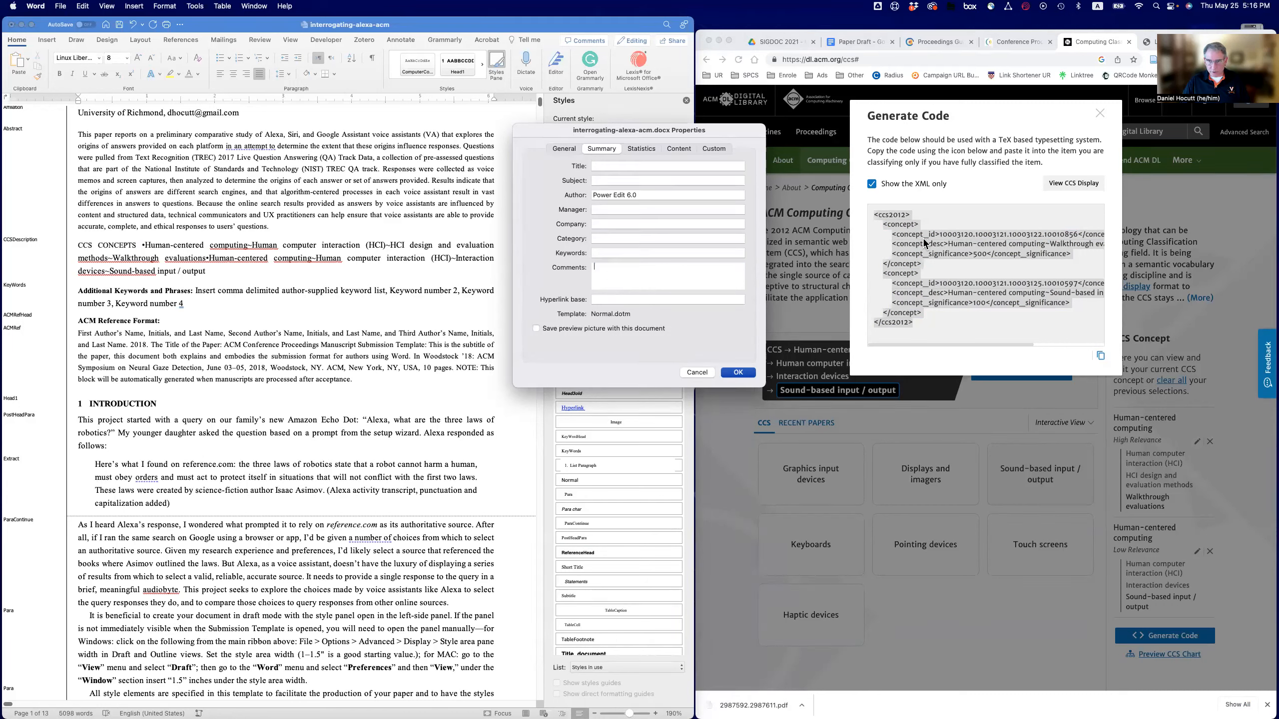
key("super+Tab")
left_click(1100, 356)
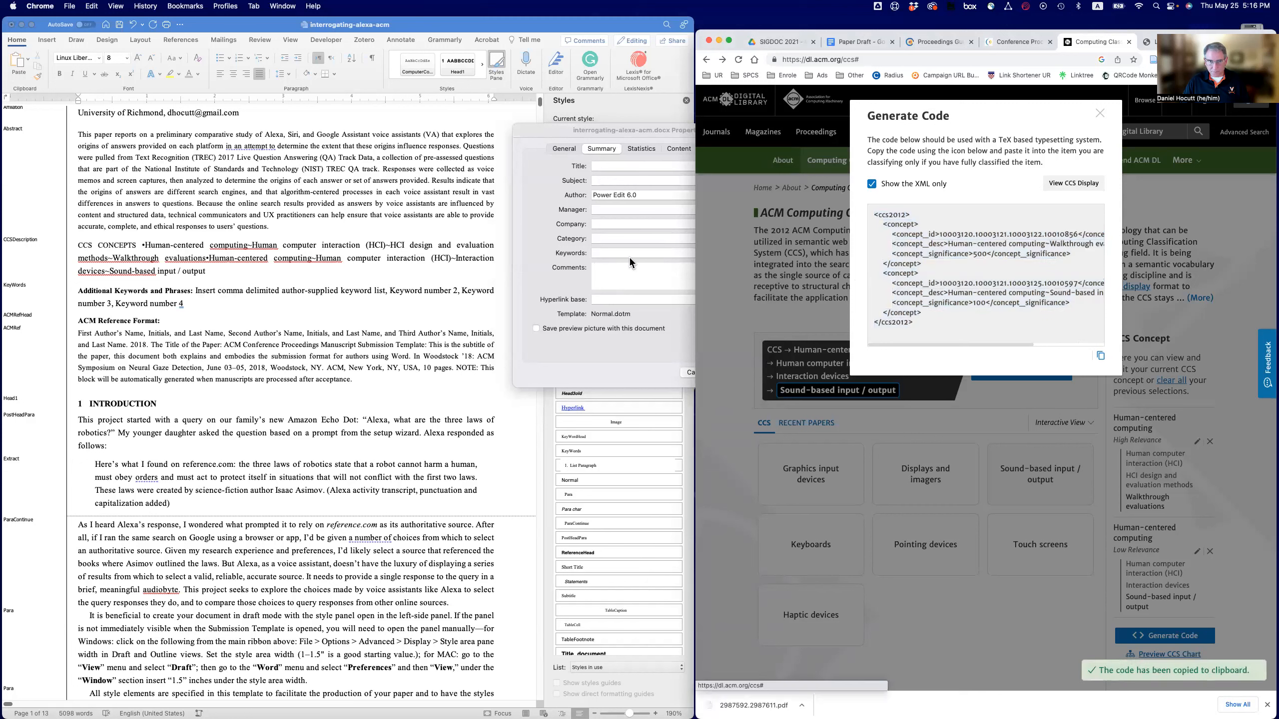
left_click(632, 275)
key("super+v")
scroll(677, 281, "down", 3)
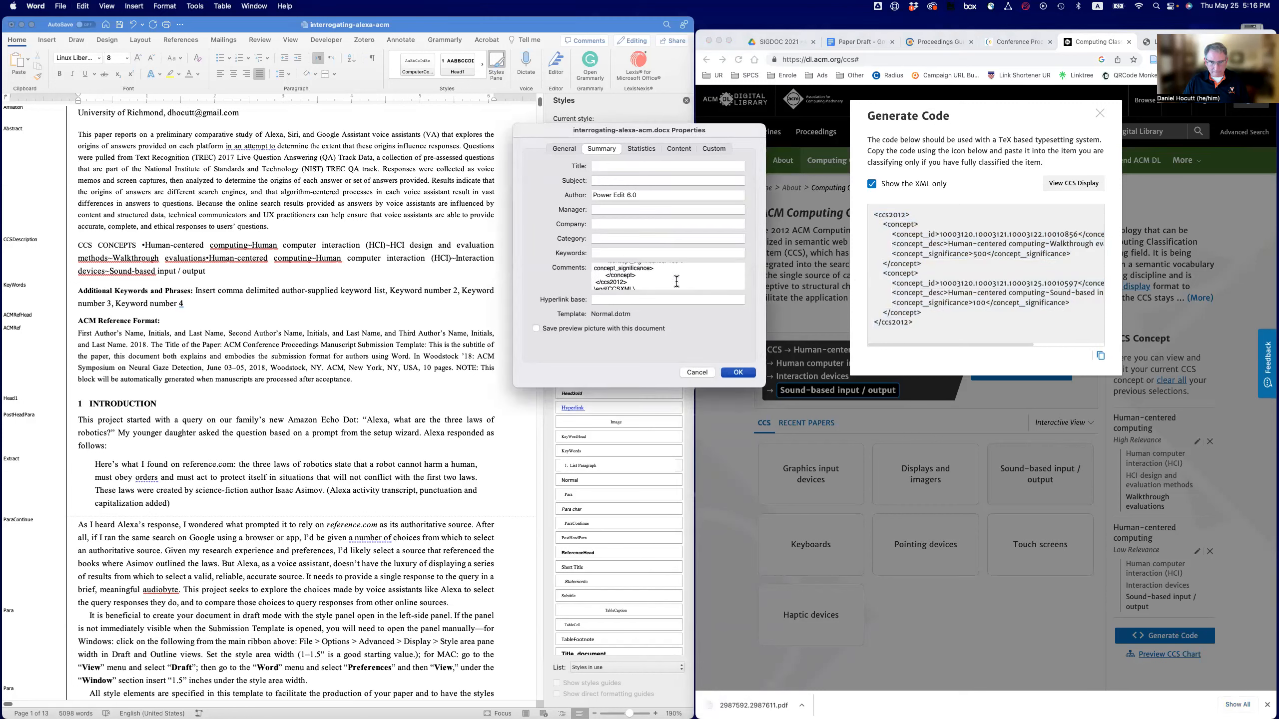
scroll(676, 280, "up", 5)
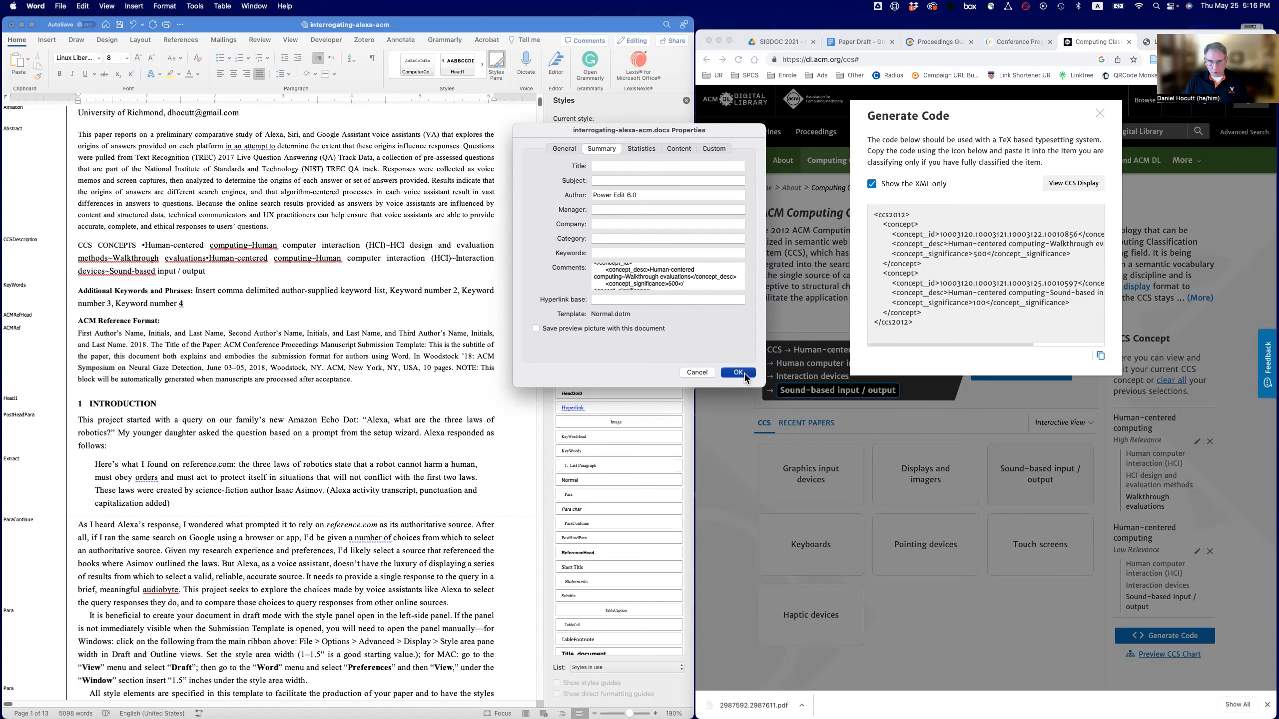
Confirm the document properties and save the paper
left_click(744, 372)
left_click(376, 176)
key("super+s")
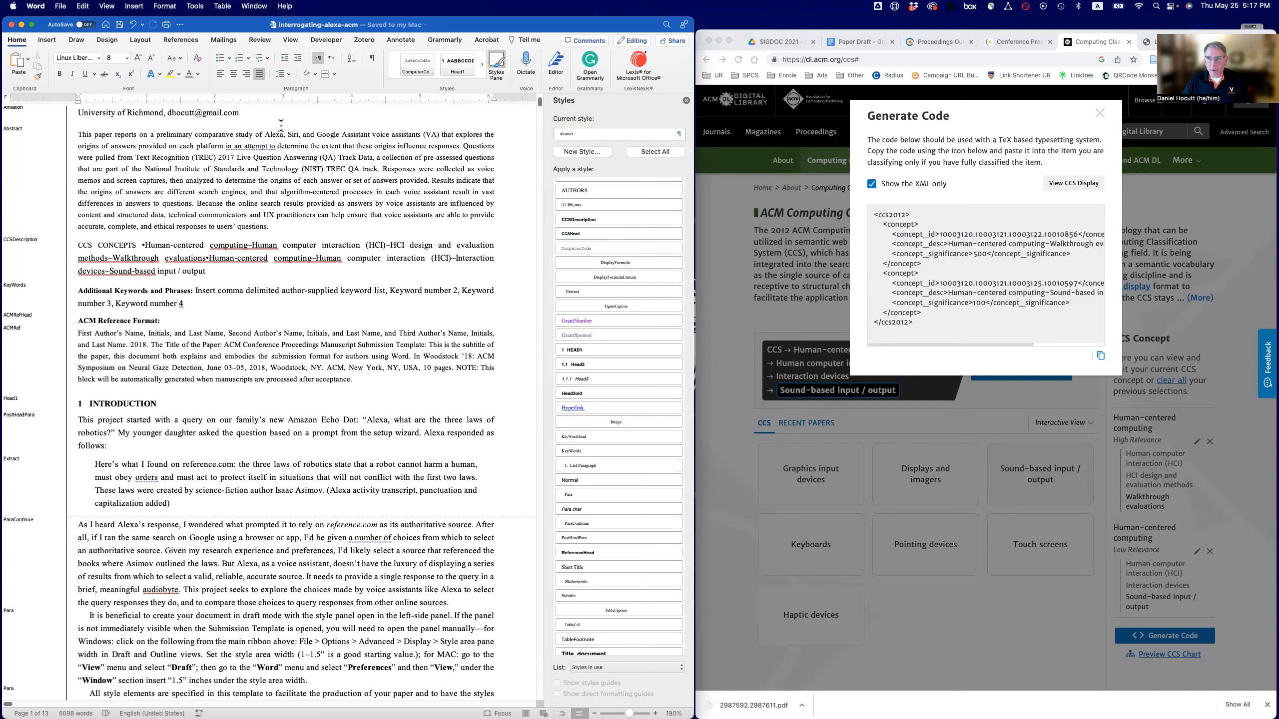